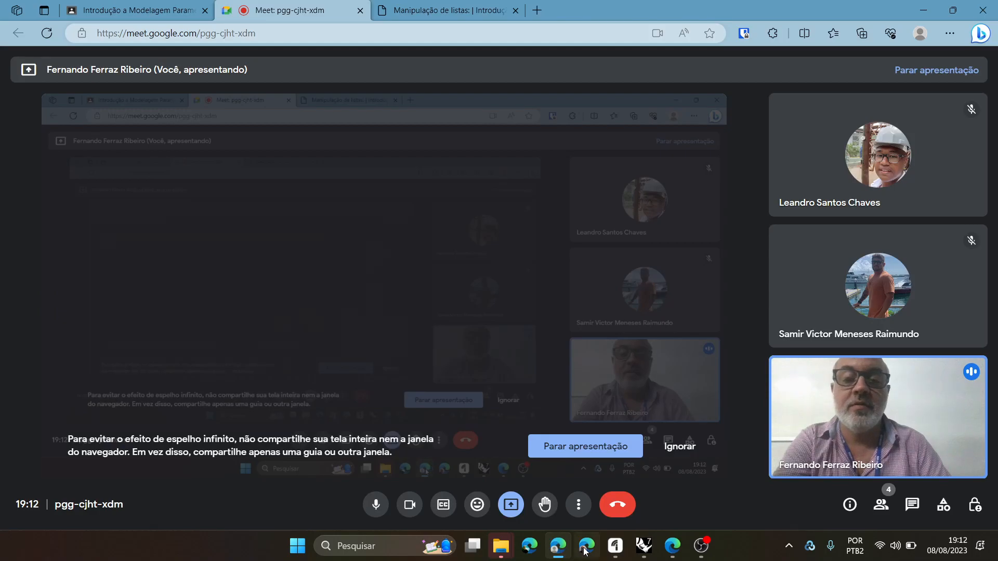
- Switch to Rhino and examine the brise's slats and their joints from several angles in the Perspective view
{"action": "left_click", "coordinate": [646, 550]}
{"action": "right_click_drag", "start_coordinate": [515, 364], "coordinate": [443, 360]}
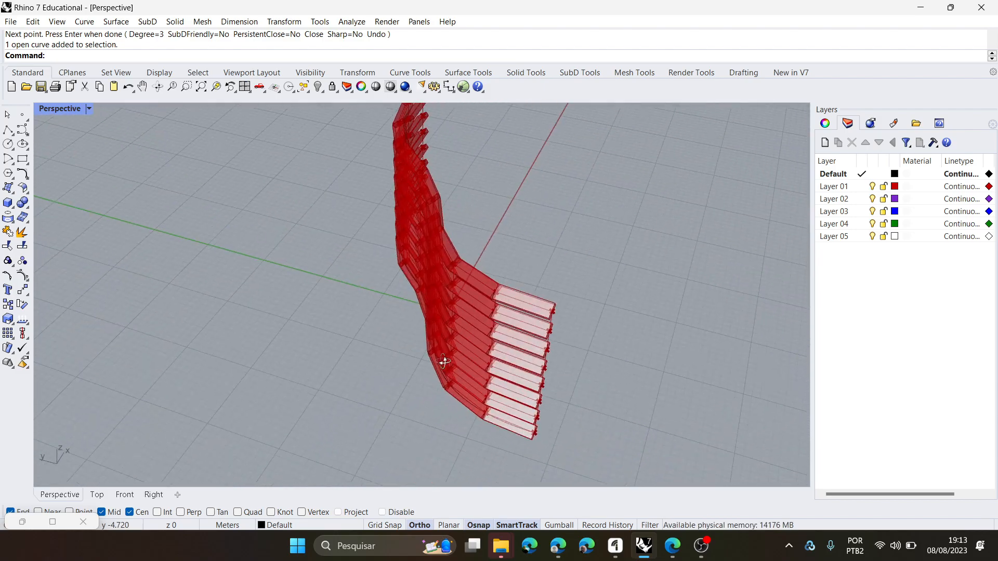
{"action": "scroll", "coordinate": [491, 370], "scroll_direction": "up", "scroll_amount": 5}
{"action": "right_click_drag", "start_coordinate": [508, 323], "coordinate": [520, 408]}
{"action": "scroll", "coordinate": [519, 411], "scroll_direction": "up", "scroll_amount": 5}
{"action": "scroll", "coordinate": [478, 406], "scroll_direction": "down", "scroll_amount": 8}
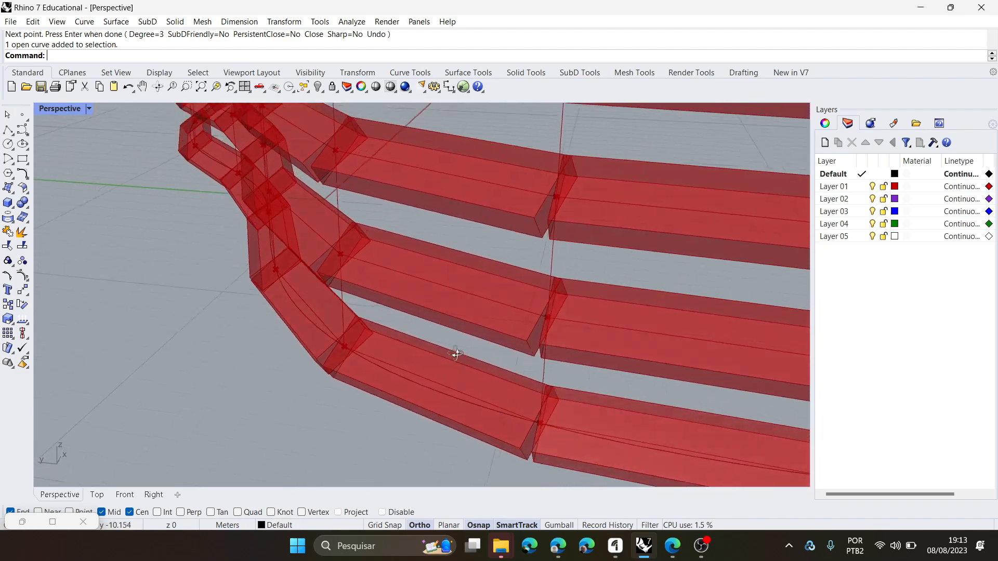
{"action": "right_click_drag", "start_coordinate": [511, 398], "coordinate": [383, 417]}
{"action": "scroll", "coordinate": [441, 398], "scroll_direction": "down", "scroll_amount": 4}
{"action": "scroll", "coordinate": [437, 414], "scroll_direction": "up", "scroll_amount": 8}
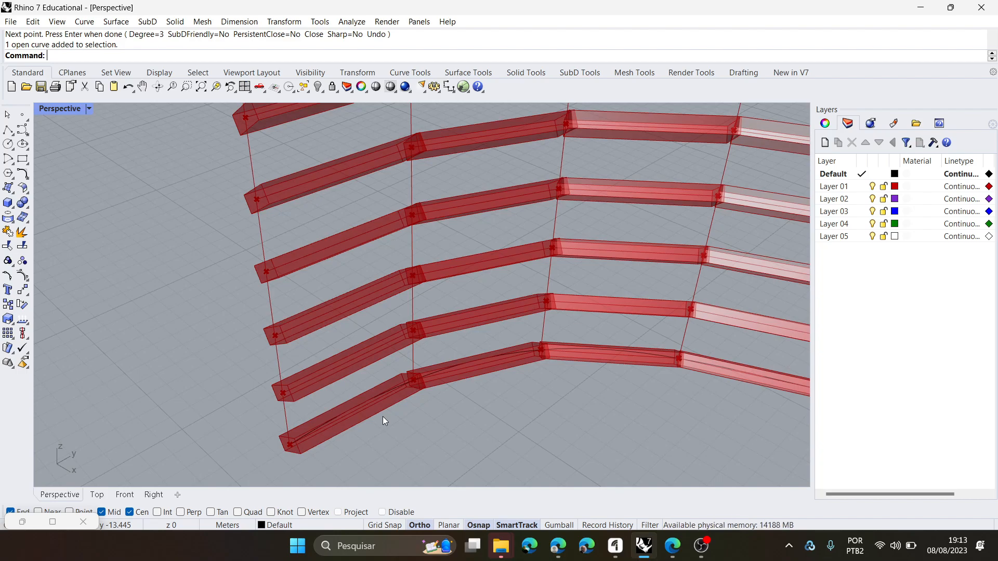
{"action": "right_click_drag", "start_coordinate": [372, 413], "coordinate": [398, 463]}
{"action": "scroll", "coordinate": [438, 410], "scroll_direction": "up", "scroll_amount": 2}
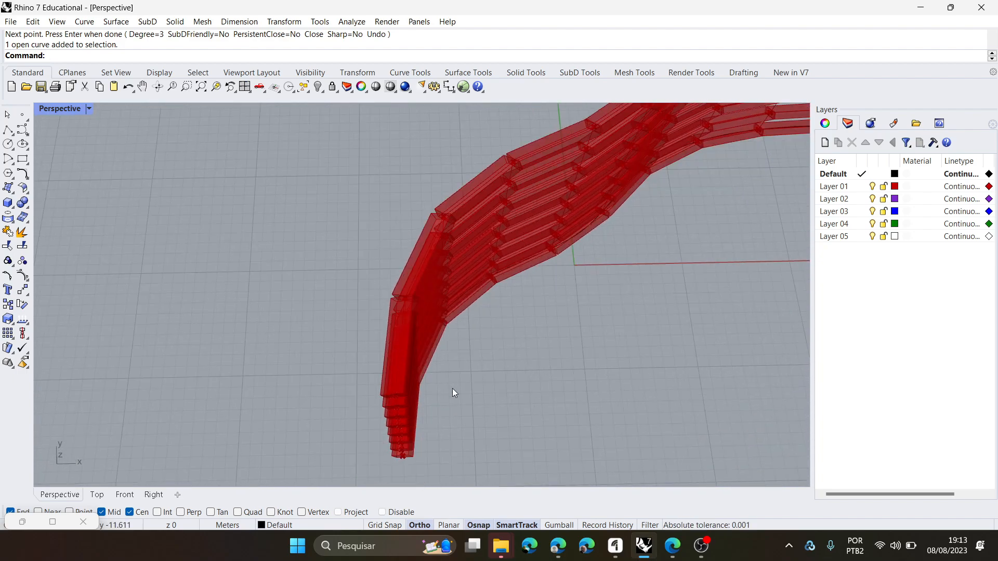
{"action": "scroll", "coordinate": [360, 232], "scroll_direction": "down", "scroll_amount": 2}
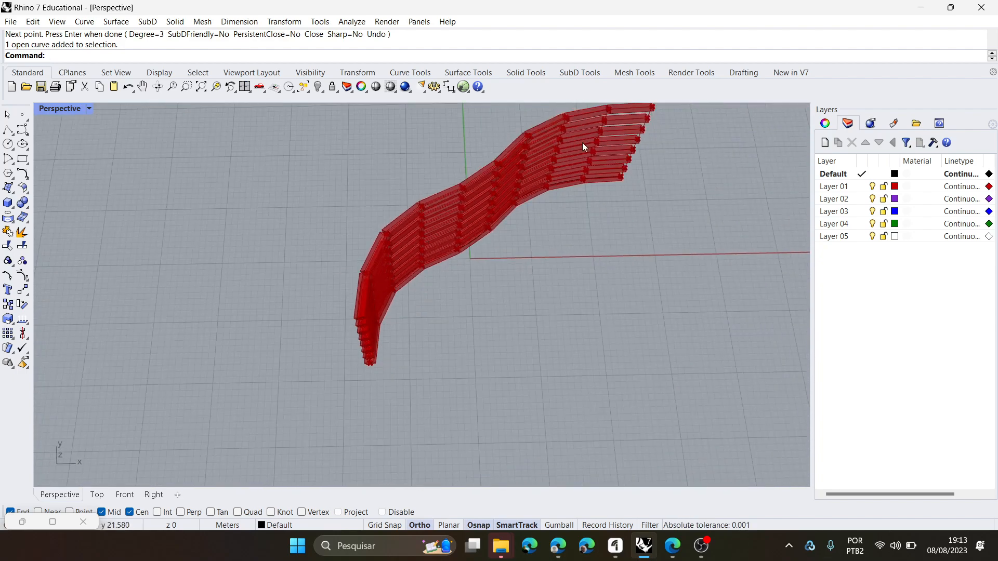
{"action": "scroll", "coordinate": [423, 229], "scroll_direction": "up", "scroll_amount": 3}
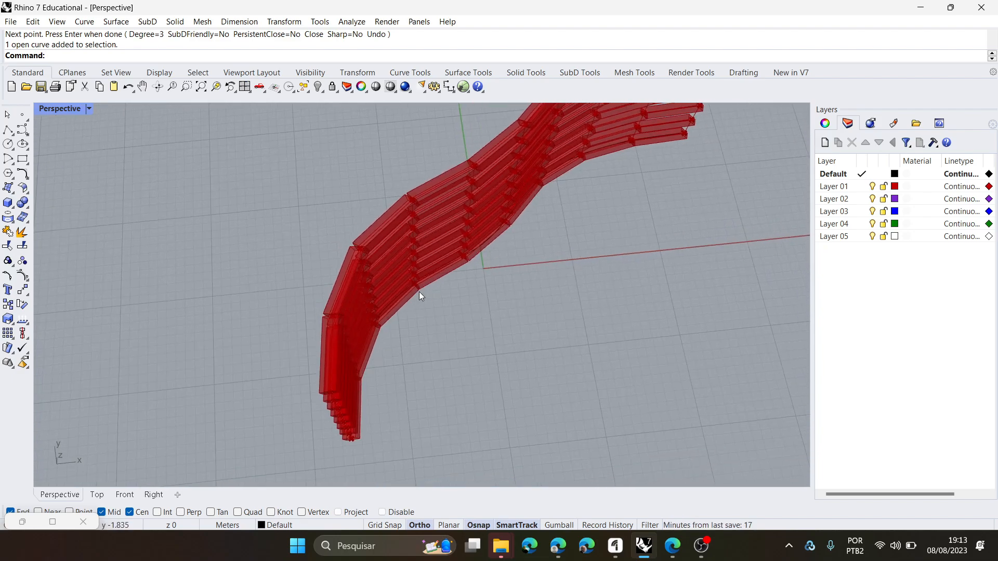
- Show the Top view alone and mark up the open joint between the lowest two slat segments
{"action": "right_click", "coordinate": [472, 286]}
{"action": "left_click", "coordinate": [351, 395]}
{"action": "double_click", "coordinate": [61, 107]}
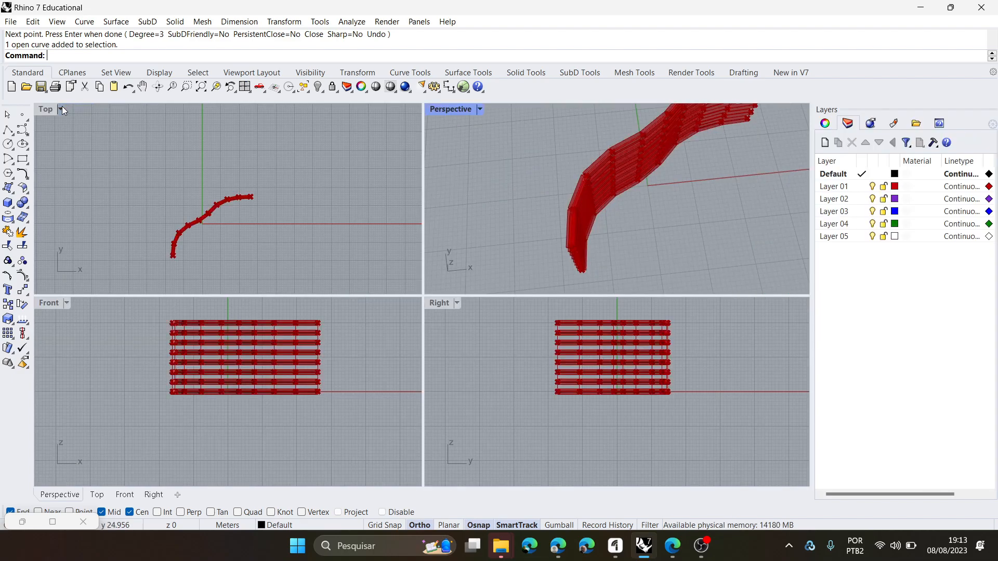
{"action": "double_click", "coordinate": [45, 109]}
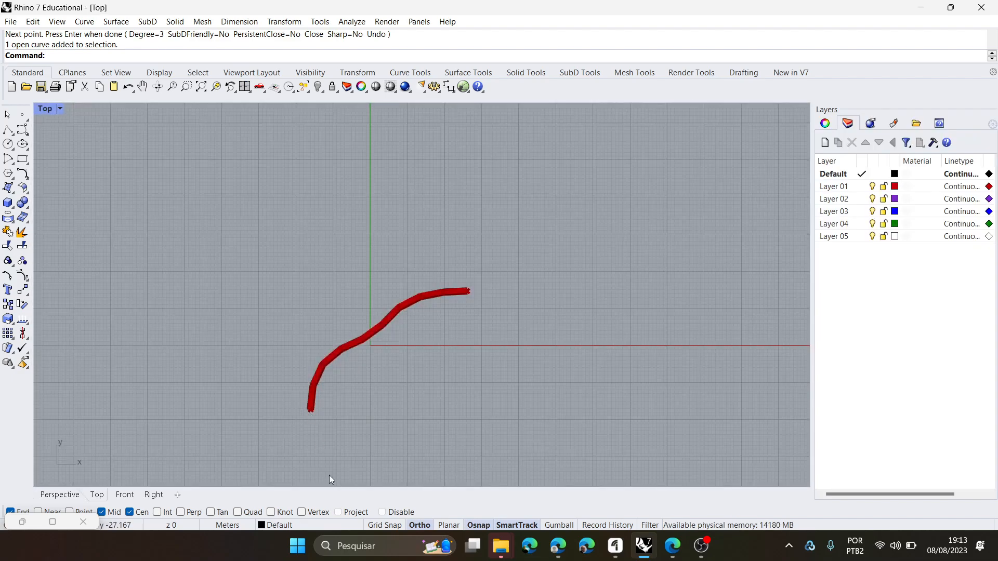
{"action": "scroll", "coordinate": [330, 474], "scroll_direction": "up", "scroll_amount": 5}
{"action": "scroll", "coordinate": [257, 233], "scroll_direction": "up", "scroll_amount": 2}
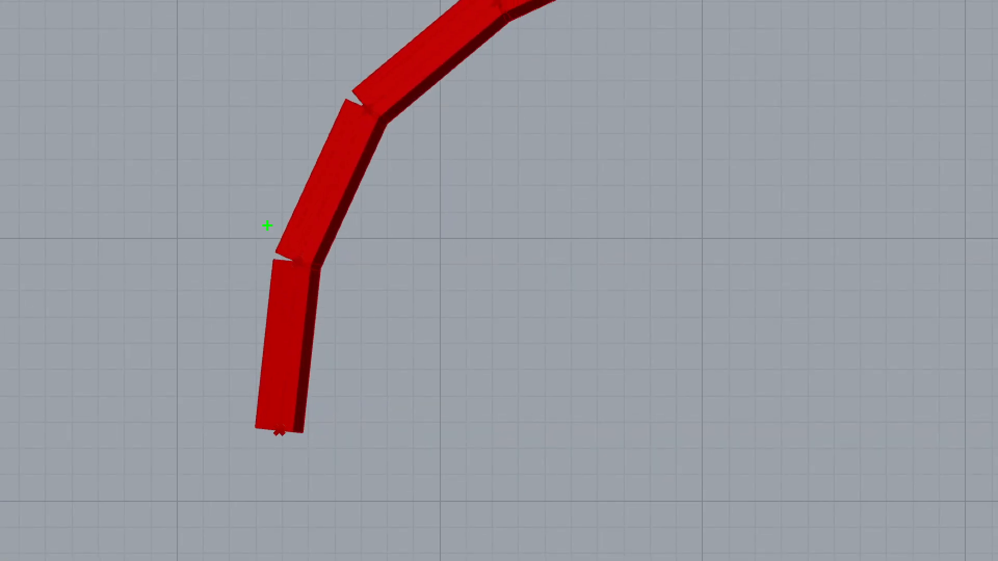
{"action": "mouse_move", "coordinate": [268, 287]}
{"action": "left_mouse_down"}
{"action": "mouse_move", "coordinate": [319, 289]}
{"action": "mouse_move", "coordinate": [325, 225]}
{"action": "mouse_move", "coordinate": [272, 228]}
{"action": "mouse_move", "coordinate": [271, 267]}
{"action": "mouse_move", "coordinate": [322, 297]}
{"action": "mouse_move", "coordinate": [337, 263]}
{"action": "mouse_move", "coordinate": [286, 225]}
{"action": "left_mouse_up"}
{"action": "key", "text": "b"}
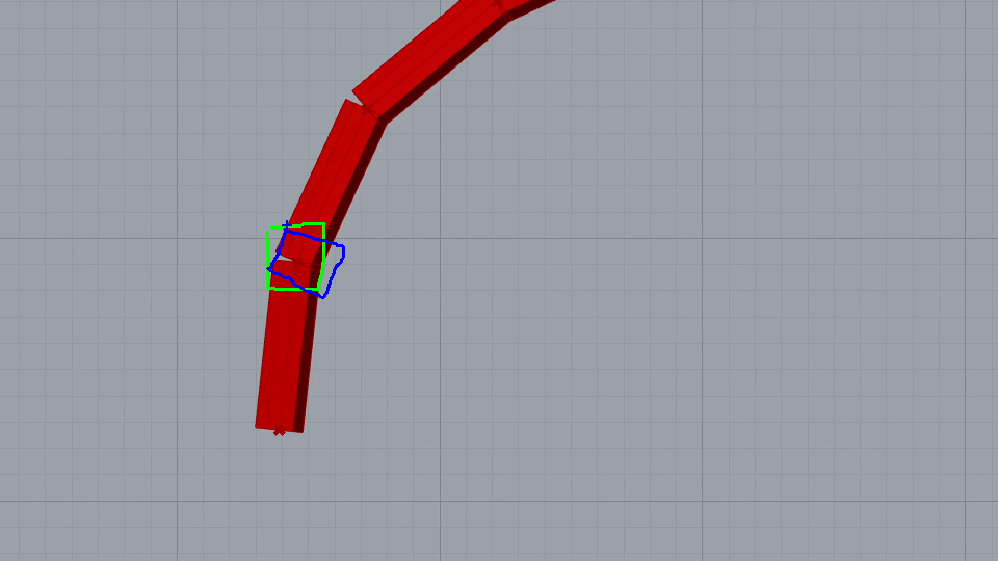
{"action": "key", "text": "Escape"}
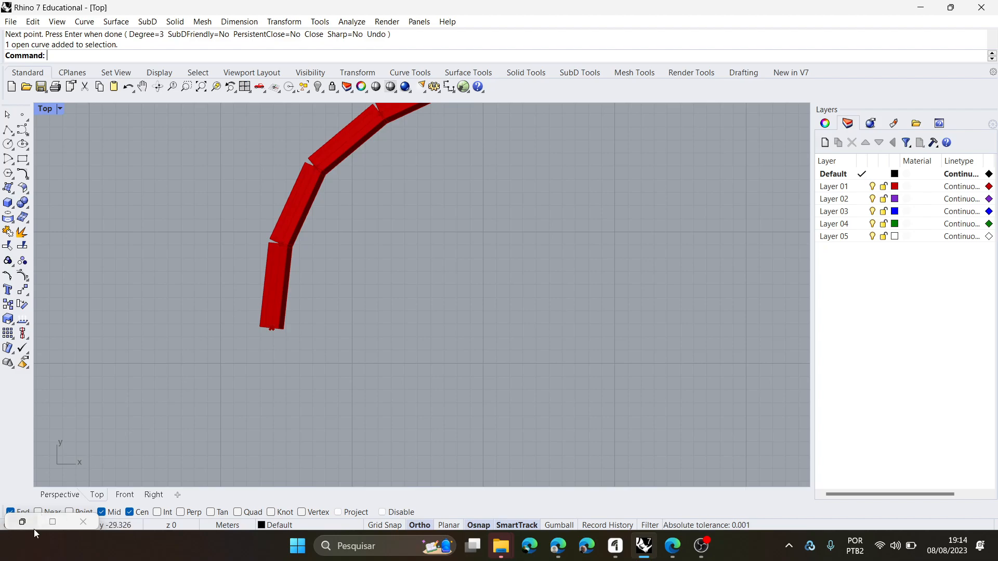
- Restore the Grasshopper window and examine the rotated plane, domain, rectangle and extrusion components at the end of the definition
{"action": "left_click", "coordinate": [52, 522]}
{"action": "scroll", "coordinate": [395, 325], "scroll_direction": "down", "scroll_amount": 5}
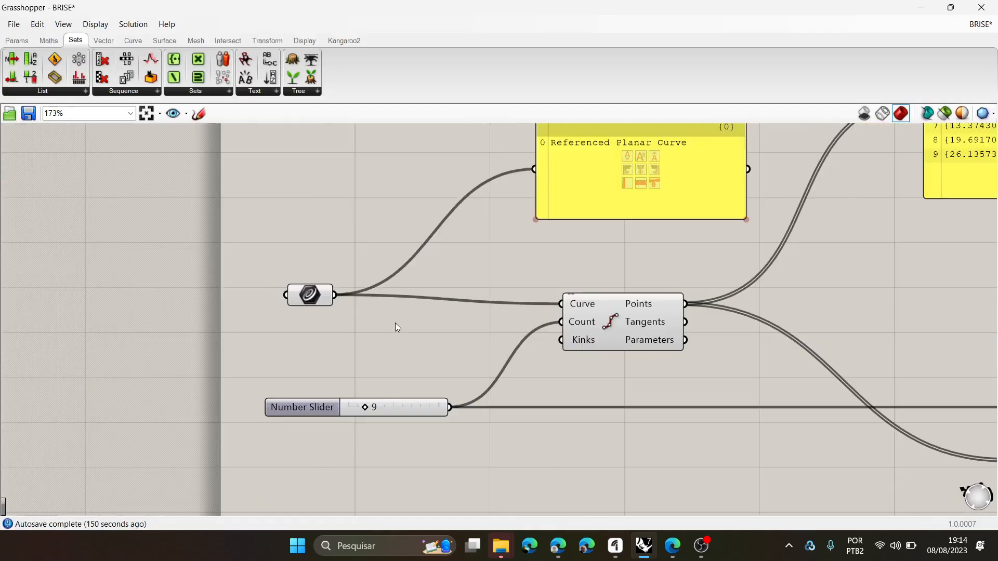
{"action": "scroll", "coordinate": [766, 395], "scroll_direction": "up", "scroll_amount": 8}
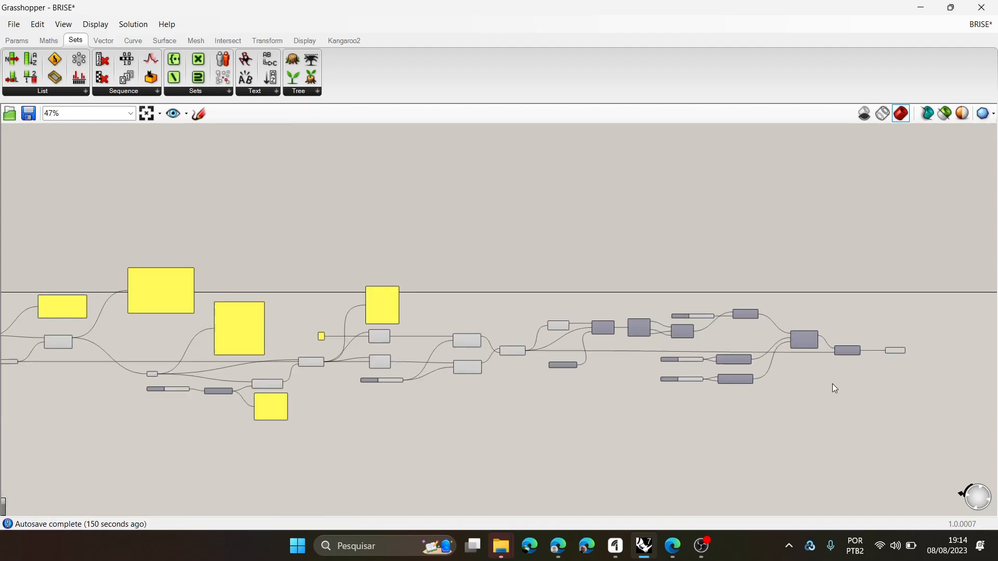
{"action": "right_click_drag", "start_coordinate": [653, 301], "coordinate": [636, 299]}
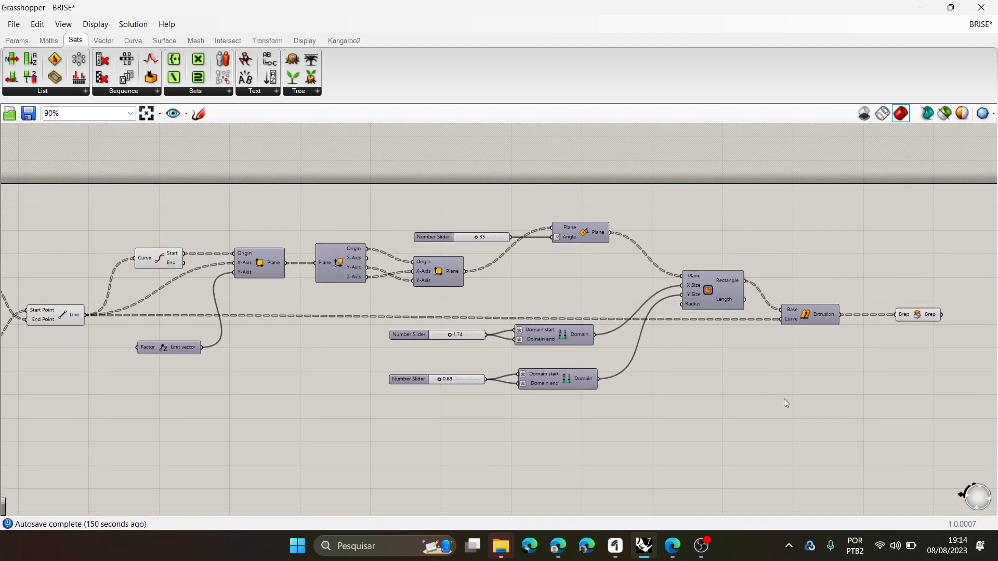
{"action": "left_click_drag", "start_coordinate": [961, 446], "coordinate": [511, 186]}
{"action": "scroll", "coordinate": [593, 310], "scroll_direction": "up", "scroll_amount": 2}
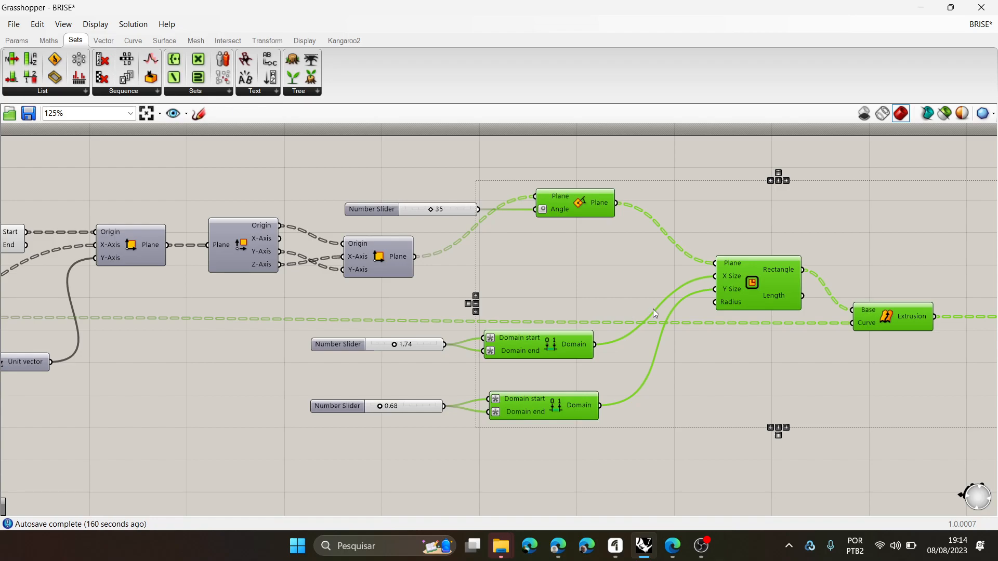
- Move the angle number slider slightly farther from the plane rotation component it feeds
{"action": "left_click", "coordinate": [388, 209]}
{"action": "left_click_drag", "start_coordinate": [390, 209], "coordinate": [383, 210]}
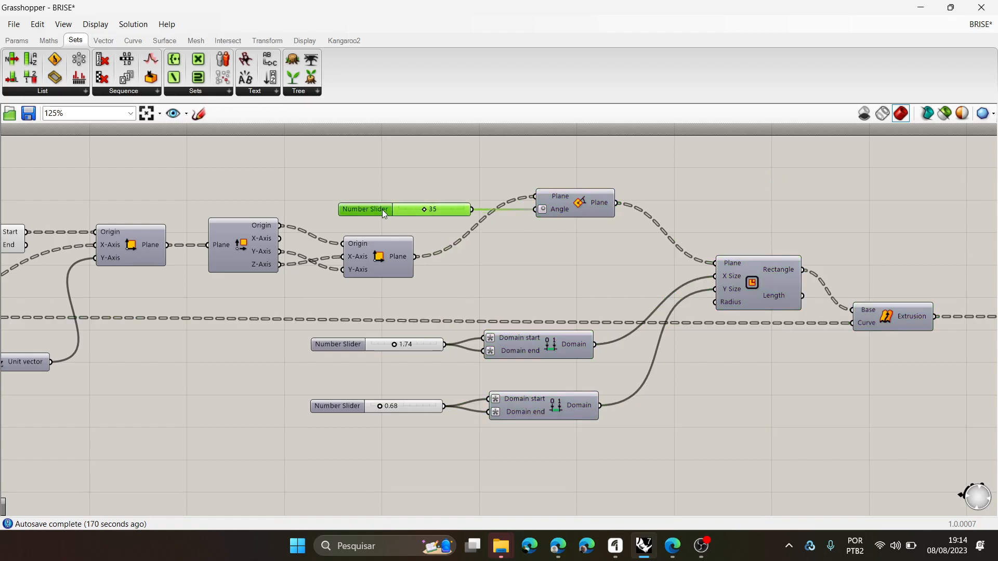
{"action": "scroll", "coordinate": [553, 264], "scroll_direction": "up", "scroll_amount": 2}
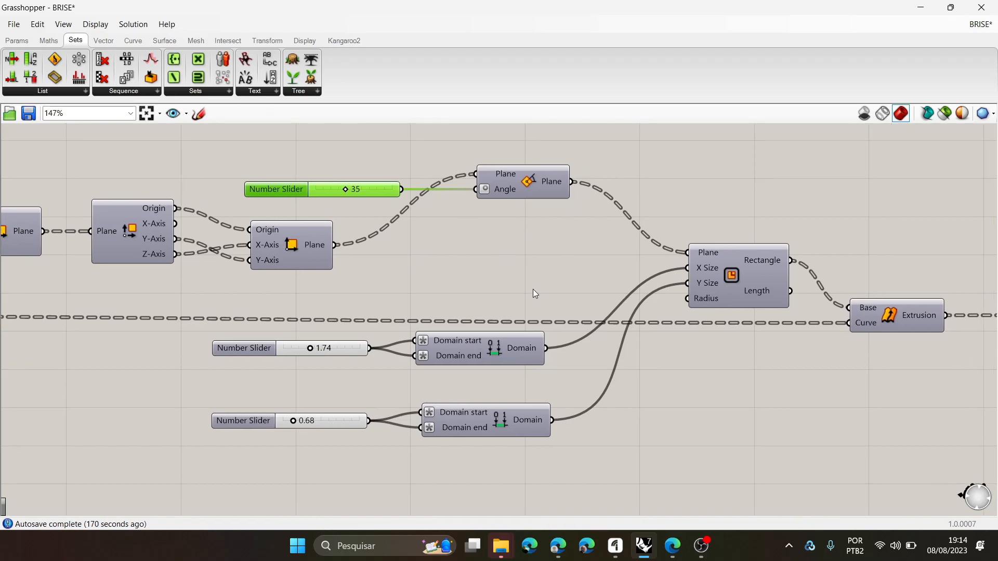
{"action": "scroll", "coordinate": [594, 320], "scroll_direction": "down", "scroll_amount": 3}
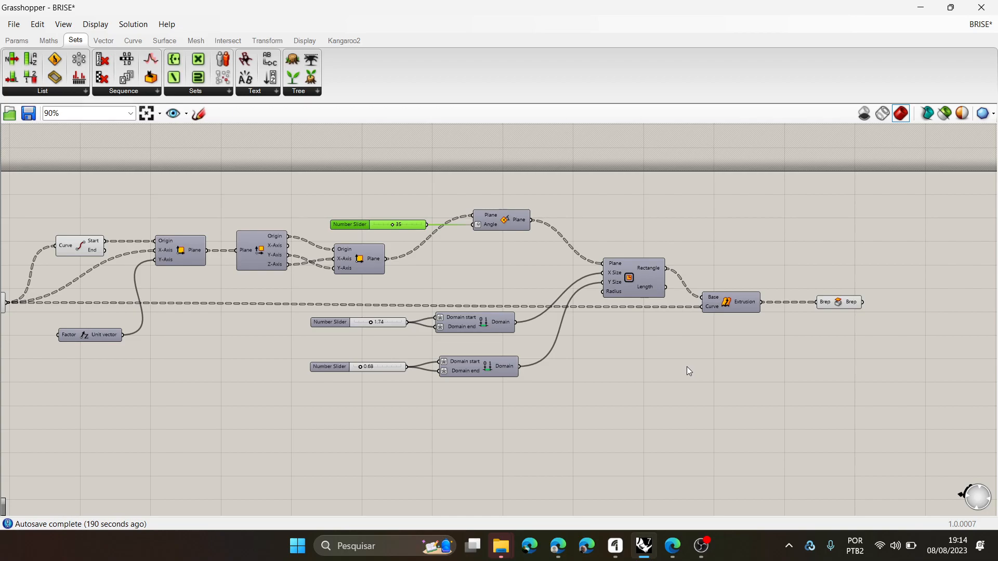
{"action": "scroll", "coordinate": [707, 324], "scroll_direction": "down", "scroll_amount": 1}
{"action": "scroll", "coordinate": [644, 326], "scroll_direction": "up", "scroll_amount": 1}
{"action": "right_click_drag", "start_coordinate": [639, 327], "coordinate": [697, 337]}
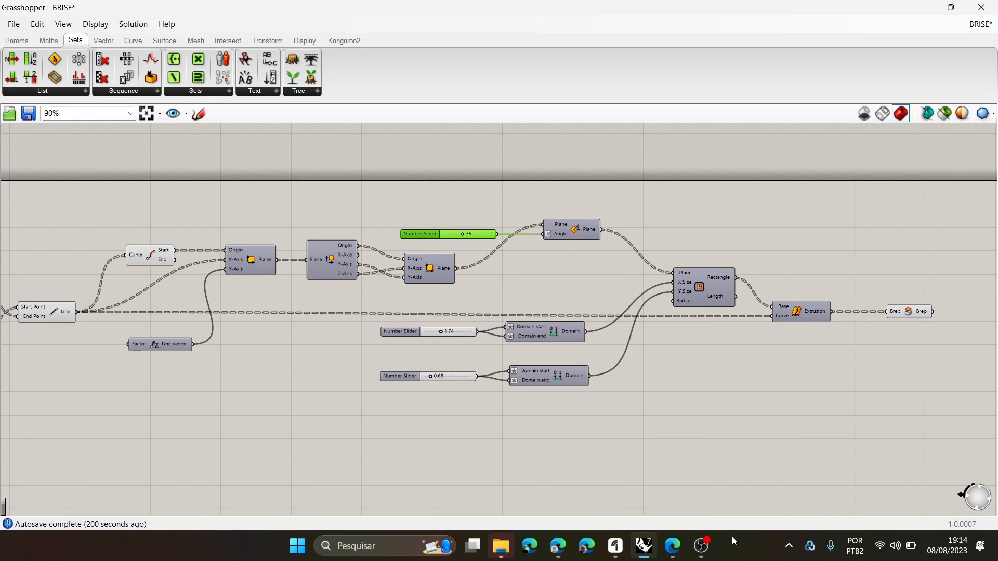
- Switch to the browser and open the Clusters page from Atividade 02 - parte 1 on the parametric modelling course site
{"action": "left_click", "coordinate": [558, 547]}
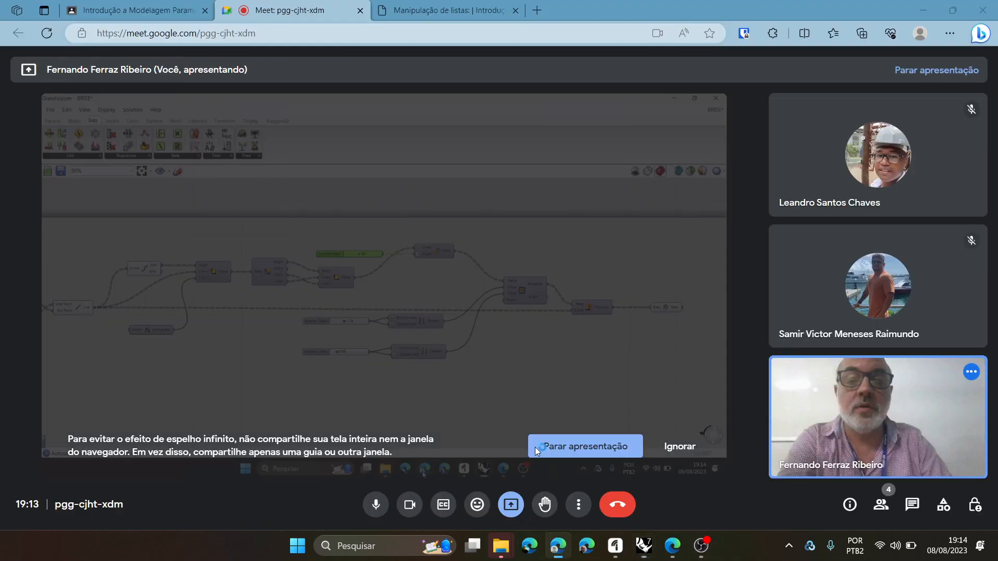
{"action": "left_click", "coordinate": [108, 6]}
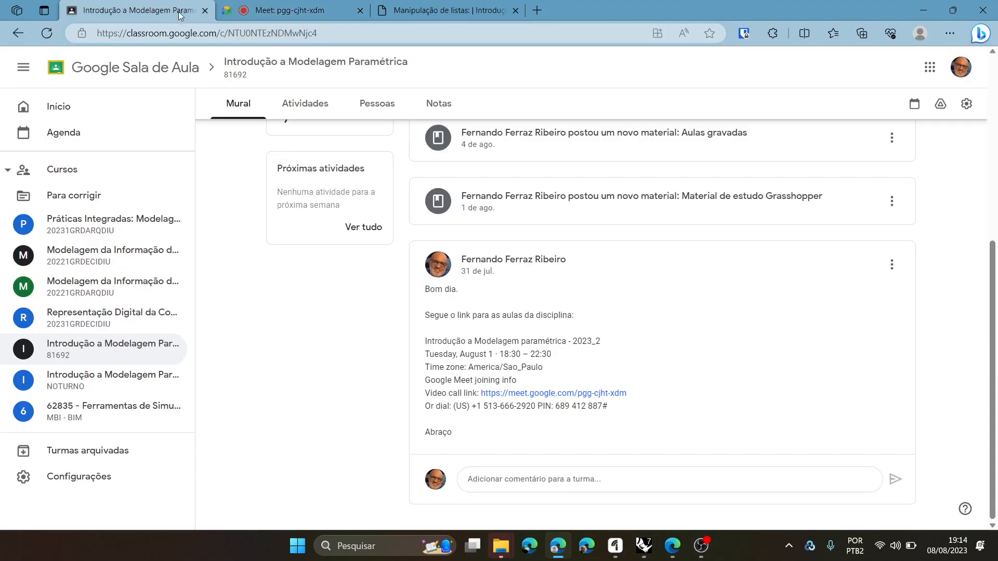
{"action": "left_click", "coordinate": [448, 6]}
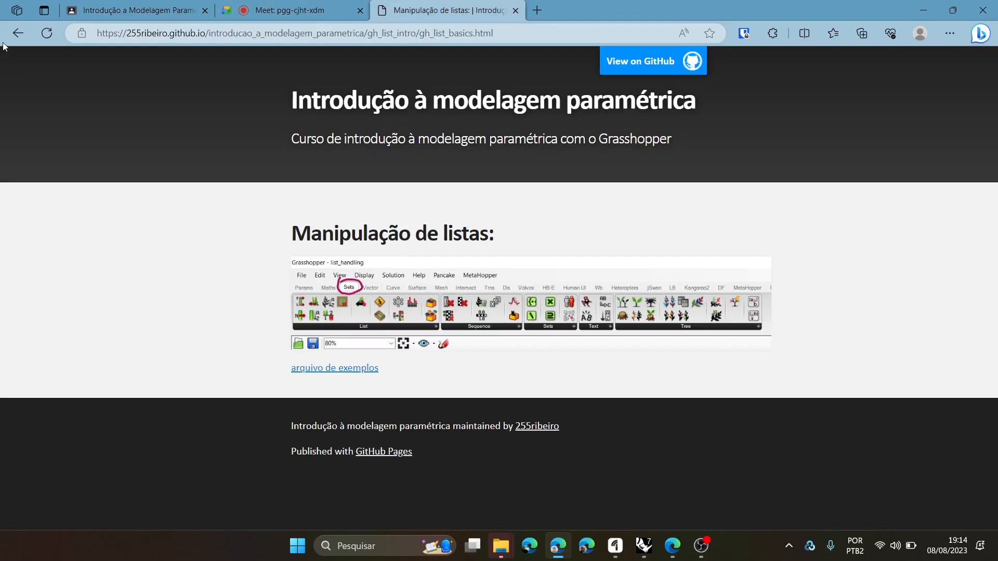
{"action": "left_click", "coordinate": [15, 34]}
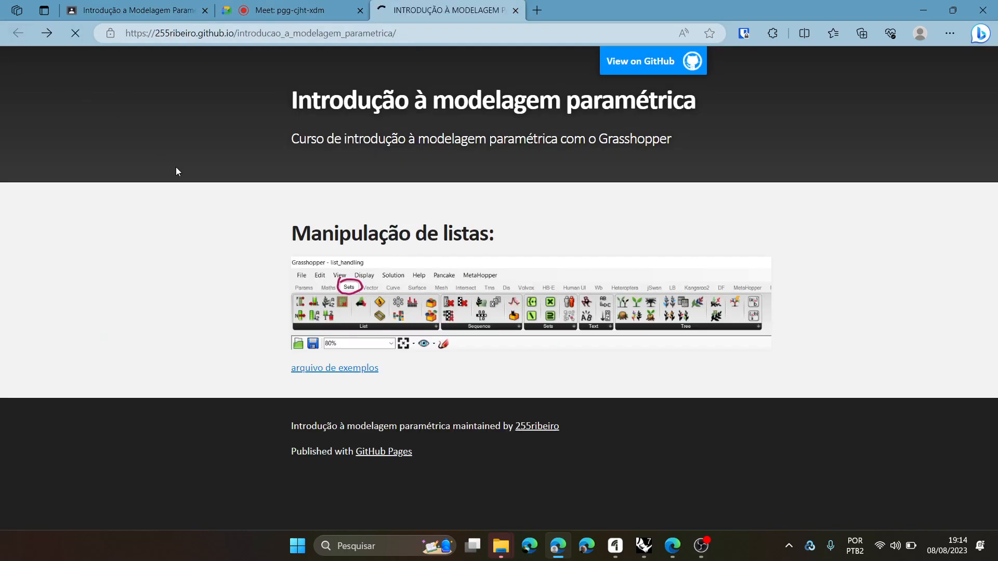
{"action": "scroll", "coordinate": [550, 242], "scroll_direction": "down", "scroll_amount": 7}
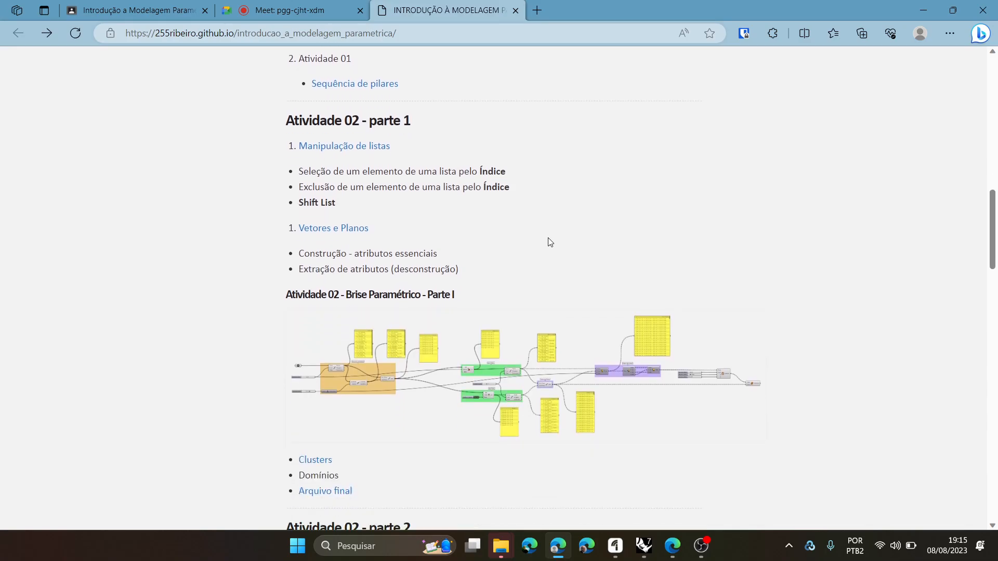
{"action": "left_click", "coordinate": [310, 179]}
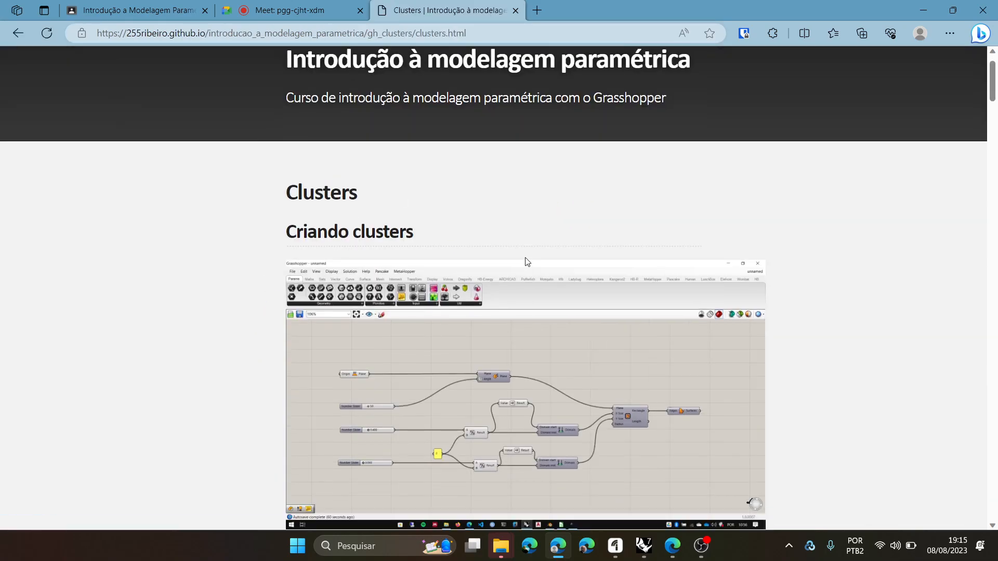
- Examine the first example definition under Criando clusters, focusing on the inputs of its domain components
{"action": "scroll", "coordinate": [527, 262], "scroll_direction": "down", "scroll_amount": 2}
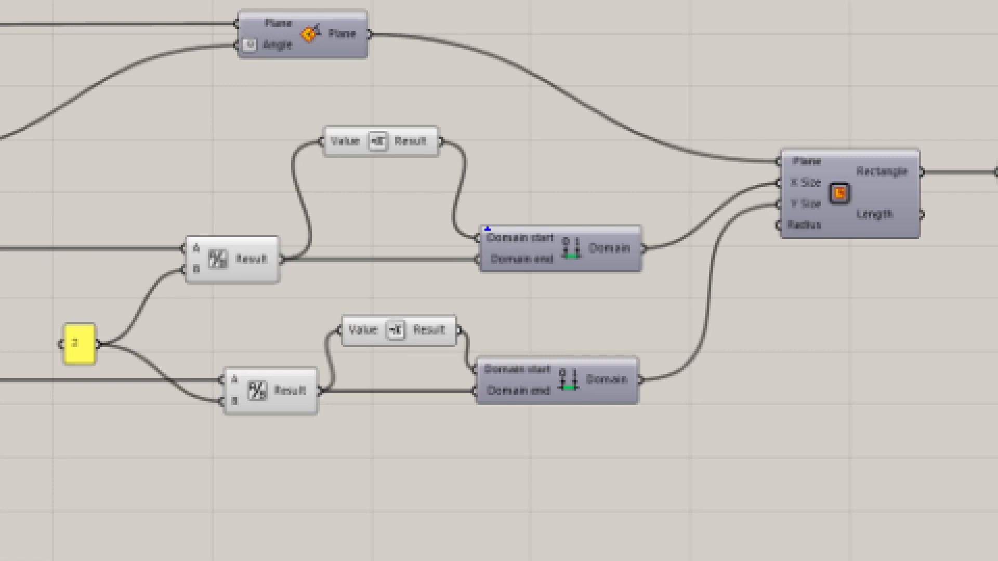
{"action": "mouse_move", "coordinate": [494, 233]}
{"action": "left_mouse_down"}
{"action": "mouse_move", "coordinate": [494, 259]}
{"action": "mouse_move", "coordinate": [514, 251]}
{"action": "mouse_move", "coordinate": [484, 242]}
{"action": "left_mouse_up"}
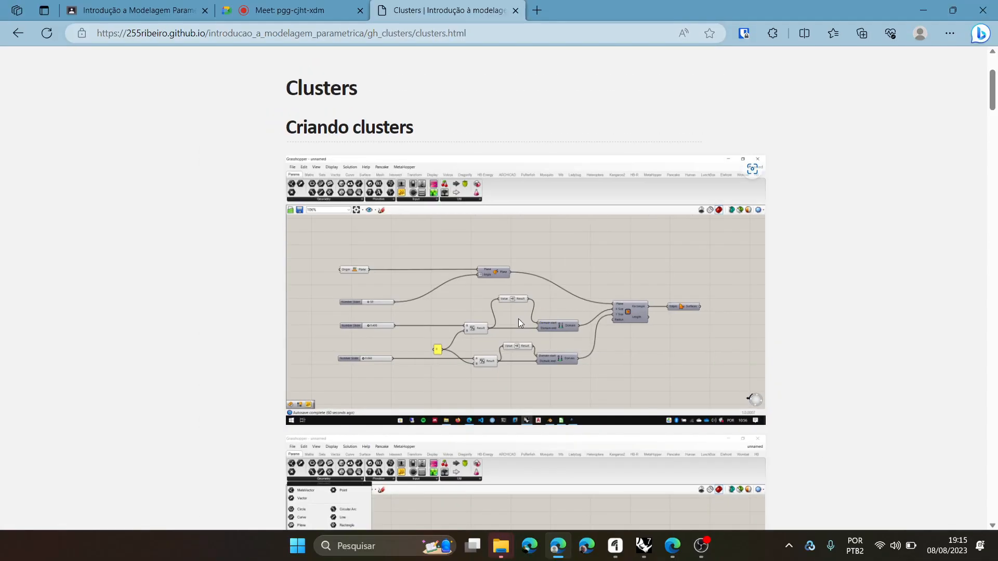
{"action": "scroll", "coordinate": [528, 318], "scroll_direction": "up", "scroll_amount": 1}
{"action": "scroll", "coordinate": [527, 319], "scroll_direction": "down", "scroll_amount": 2}
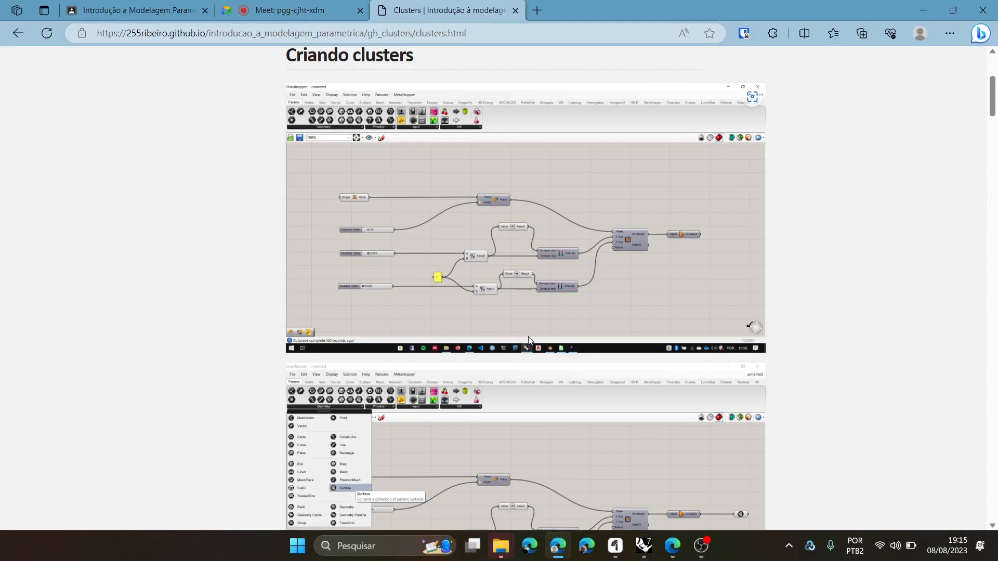
- Return to Grasshopper and inspect the expression on the Domain start input of the domain feeding the rectangle's X Size
{"action": "left_click", "coordinate": [644, 546]}
{"action": "scroll", "coordinate": [591, 288], "scroll_direction": "up", "scroll_amount": 3}
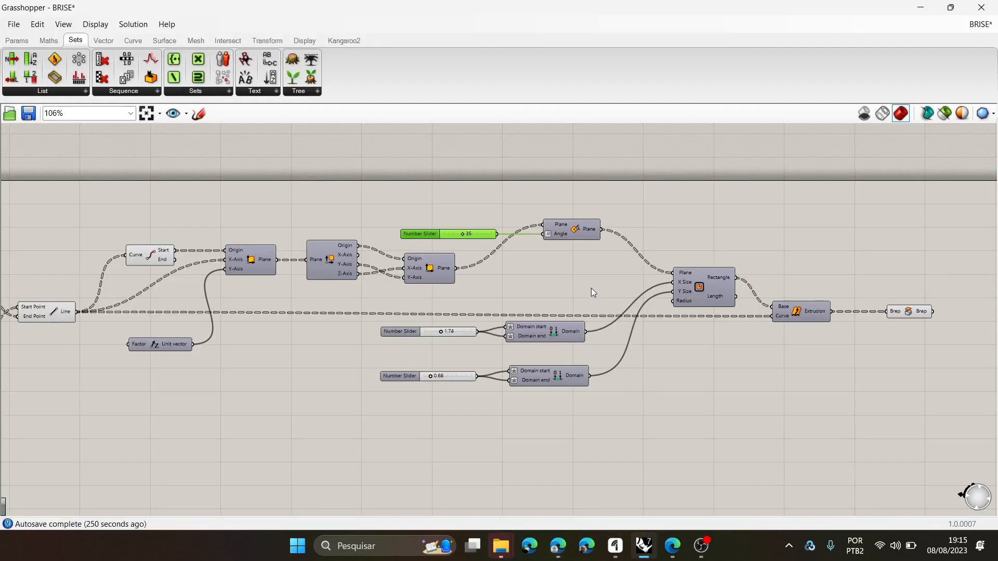
{"action": "scroll", "coordinate": [485, 317], "scroll_direction": "up", "scroll_amount": 1}
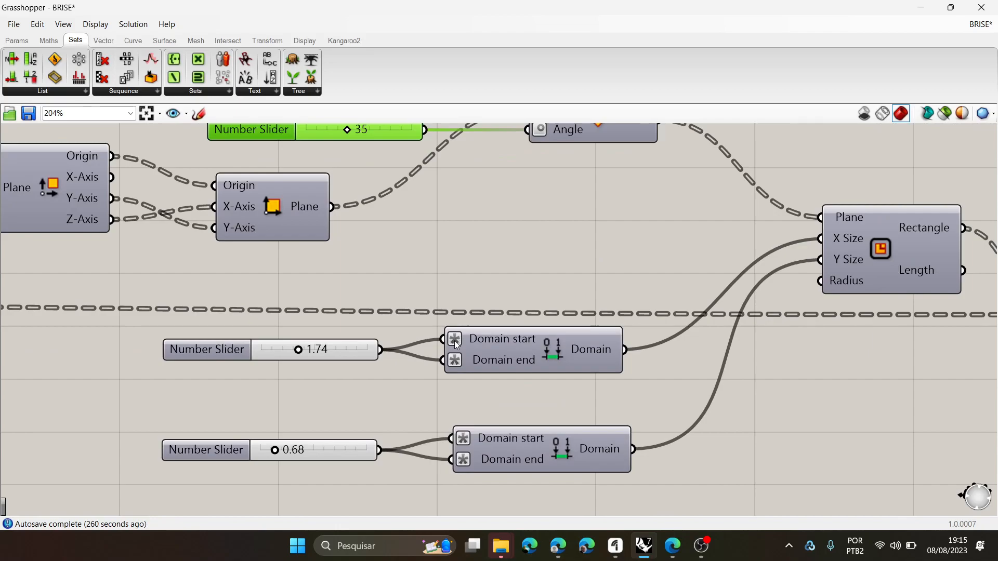
{"action": "double_click", "coordinate": [455, 341]}
{"action": "key", "text": "Escape"}
{"action": "left_click", "coordinate": [484, 333]}
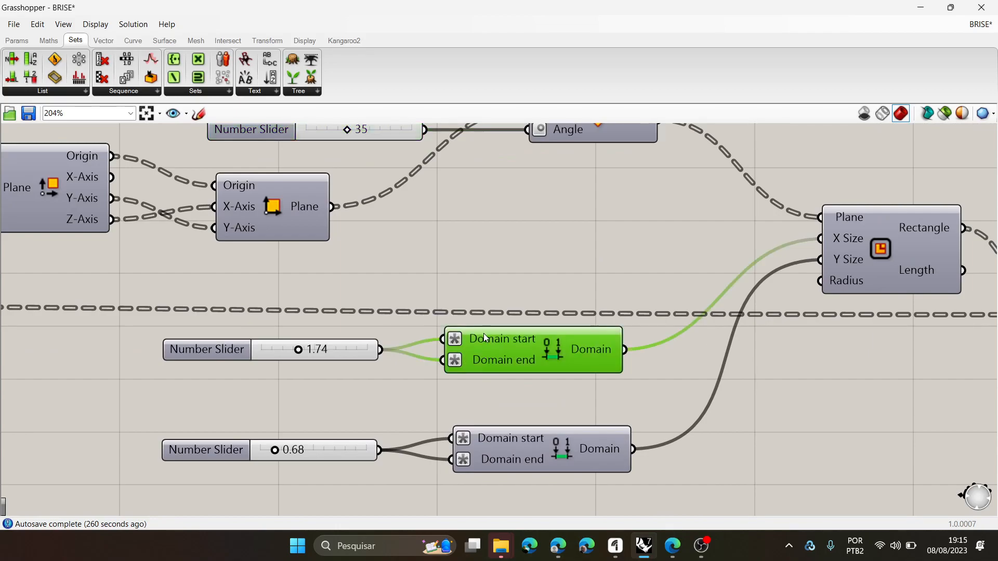
{"action": "right_click", "coordinate": [487, 336]}
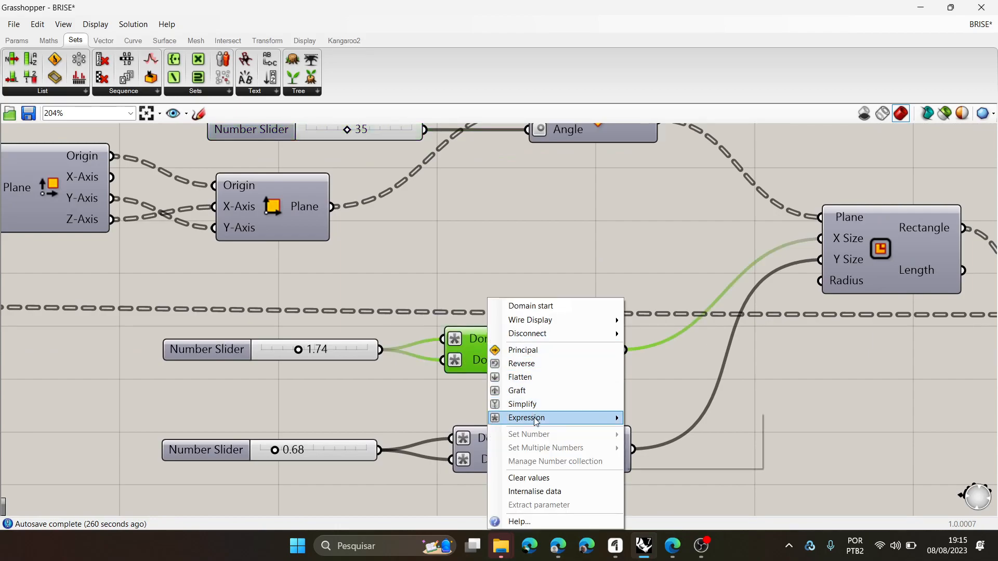
{"action": "mouse_move", "coordinate": [582, 418]}
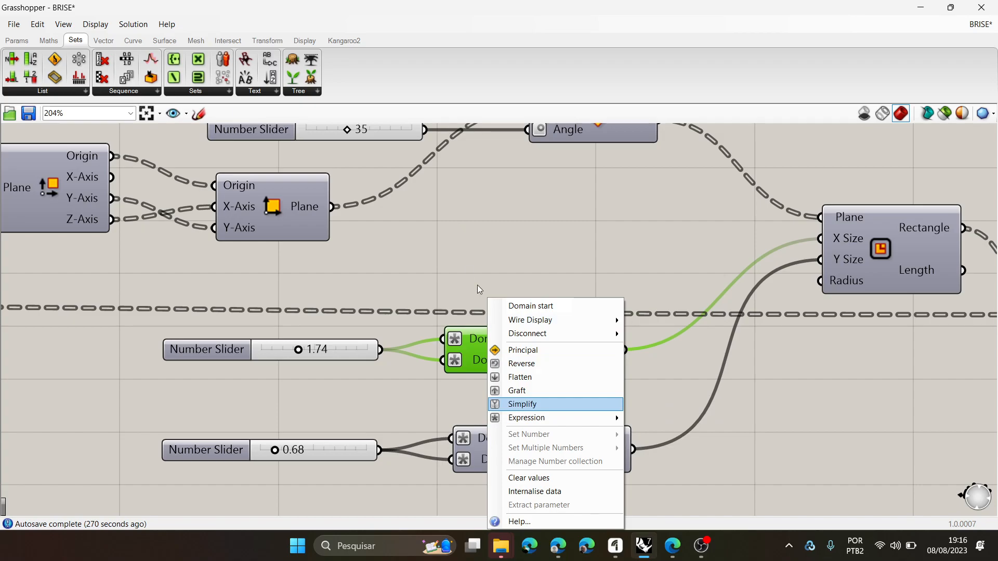
{"action": "left_click", "coordinate": [538, 266]}
- Inspect the extrusion and the capping component at the output end of the brise definition
{"action": "scroll", "coordinate": [546, 270], "scroll_direction": "down", "scroll_amount": 4}
{"action": "right_click_drag", "start_coordinate": [757, 323], "coordinate": [693, 335]}
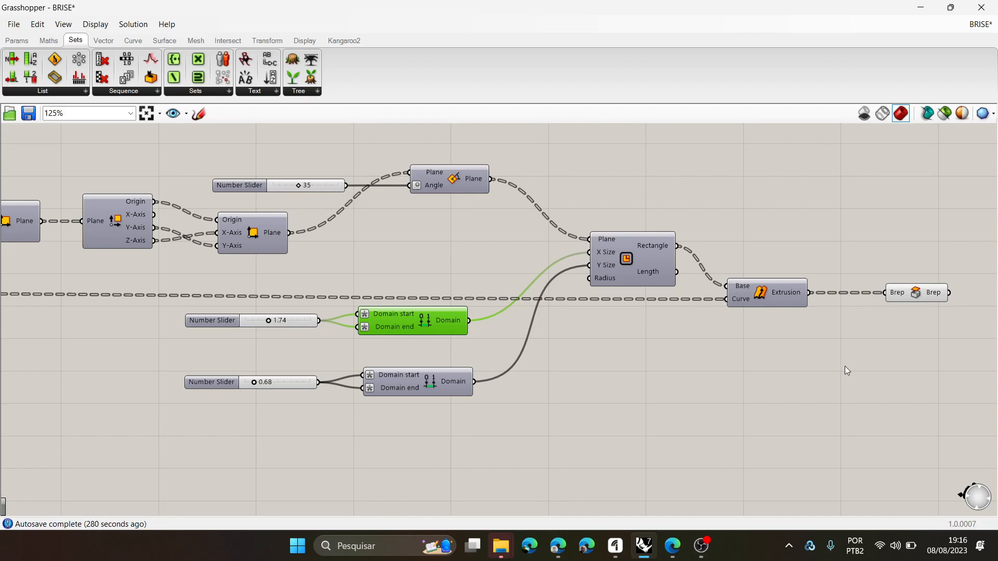
{"action": "left_click", "coordinate": [912, 294]}
{"action": "left_click", "coordinate": [792, 290]}
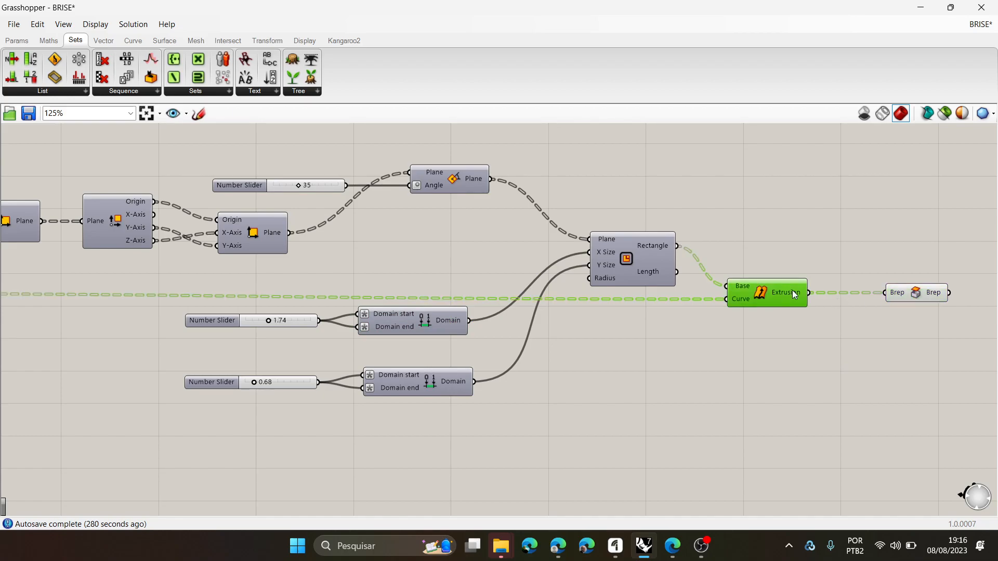
{"action": "left_click", "coordinate": [918, 295]}
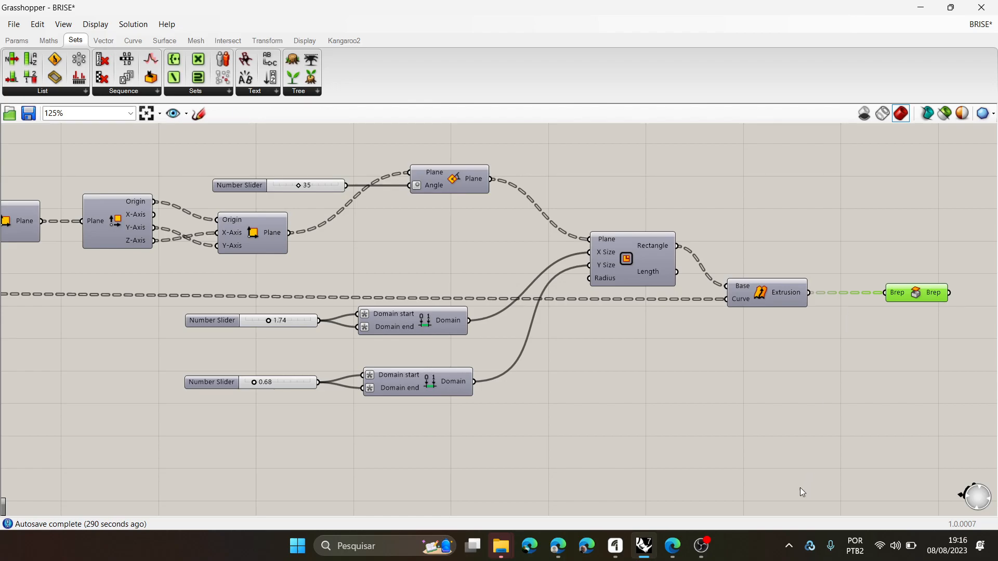
- Switch to the browser and examine the Criando clusters images up to the one showing the components selected for the cluster
{"action": "left_click", "coordinate": [559, 547]}
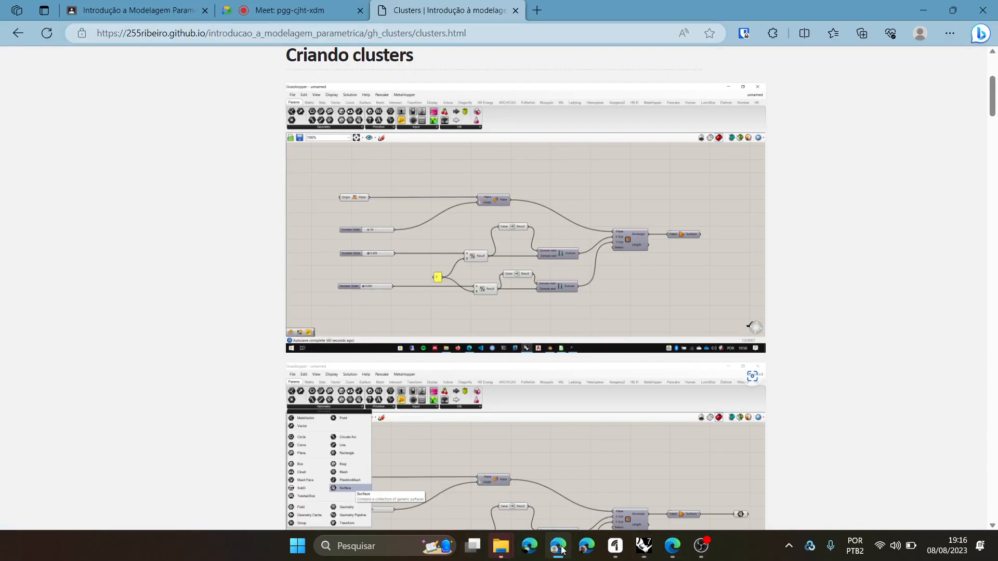
{"action": "scroll", "coordinate": [476, 292], "scroll_direction": "down", "scroll_amount": 3}
{"action": "scroll", "coordinate": [475, 294], "scroll_direction": "up", "scroll_amount": 4}
{"action": "scroll", "coordinate": [476, 294], "scroll_direction": "down", "scroll_amount": 1}
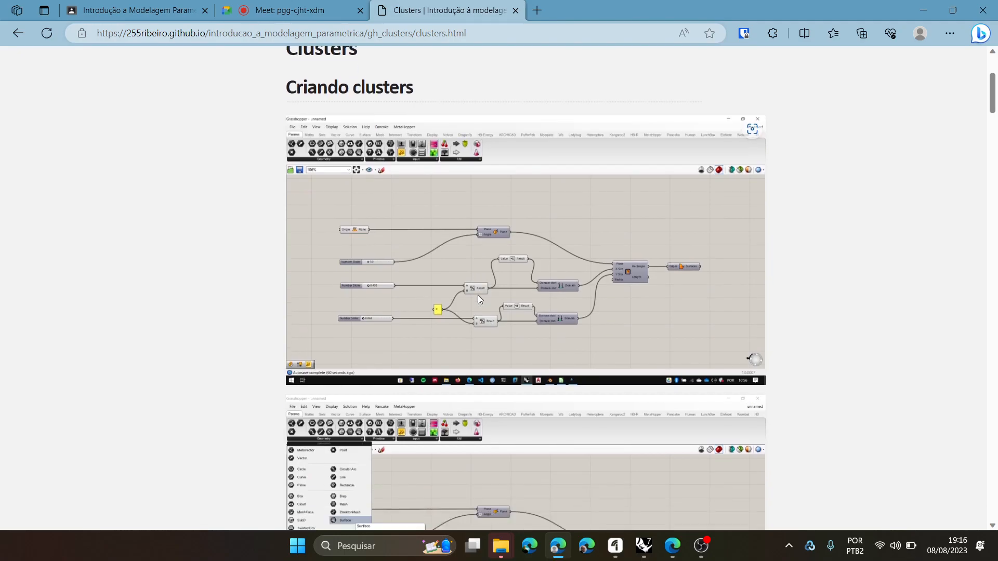
{"action": "scroll", "coordinate": [478, 295], "scroll_direction": "down", "scroll_amount": 2}
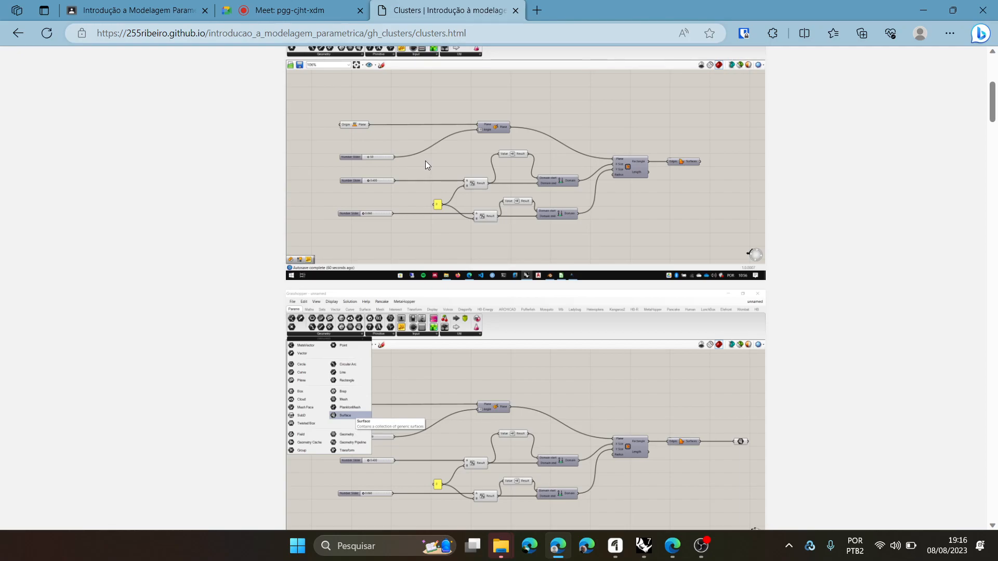
{"action": "scroll", "coordinate": [424, 161], "scroll_direction": "down", "scroll_amount": 3}
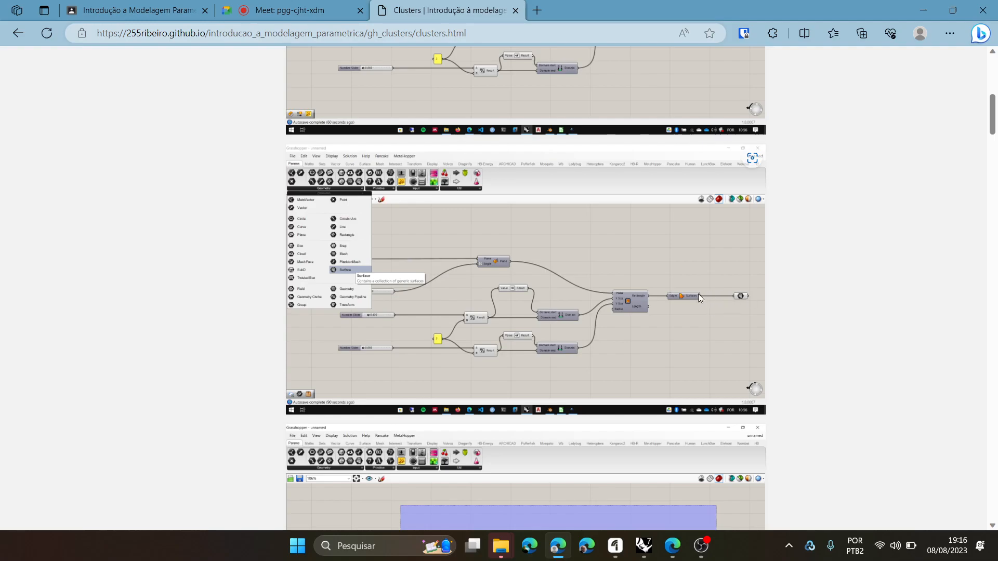
{"action": "scroll", "coordinate": [622, 277], "scroll_direction": "down", "scroll_amount": 2}
{"action": "scroll", "coordinate": [620, 281], "scroll_direction": "down", "scroll_amount": 4}
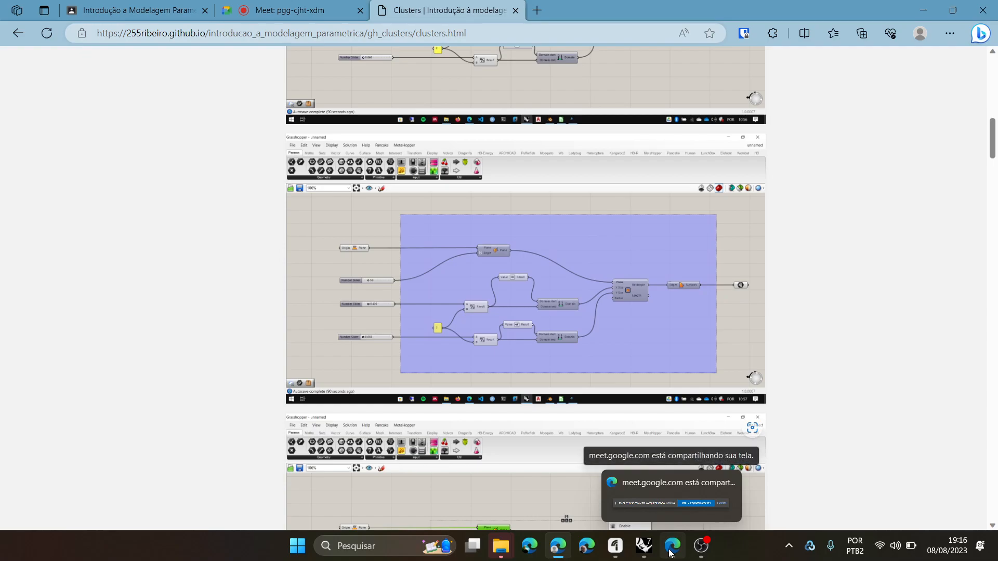
- Return to Grasshopper and insert a Boundary Surfaces component between the Rectangle output and the extrusion's Base input, rearranging the components around it
{"action": "left_click", "coordinate": [645, 547]}
{"action": "scroll", "coordinate": [651, 329], "scroll_direction": "down", "scroll_amount": 2}
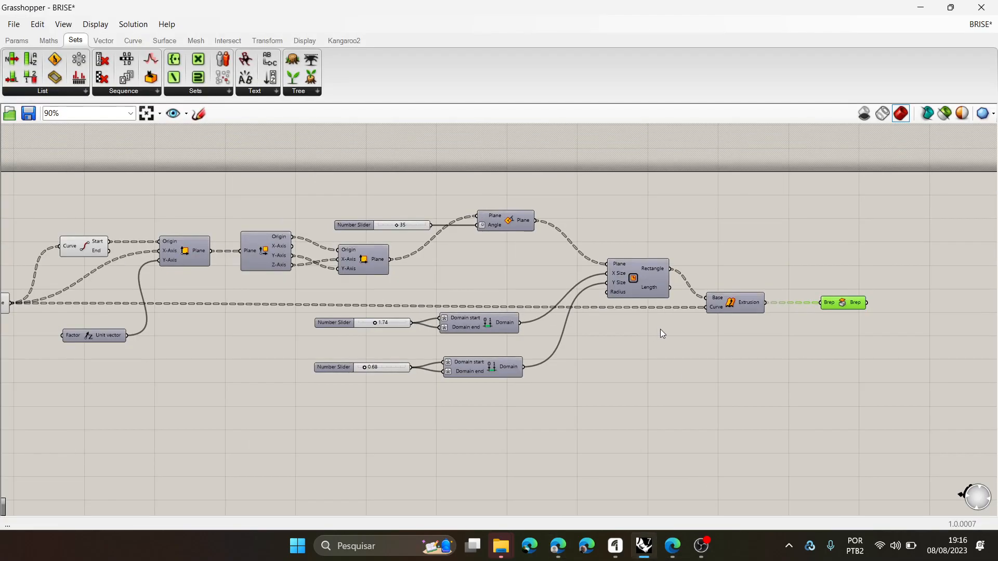
{"action": "scroll", "coordinate": [731, 304], "scroll_direction": "up", "scroll_amount": 2}
{"action": "mouse_move", "coordinate": [760, 303]}
{"action": "left_mouse_down"}
{"action": "mouse_move", "coordinate": [755, 338]}
{"action": "mouse_move", "coordinate": [770, 307]}
{"action": "left_mouse_up"}
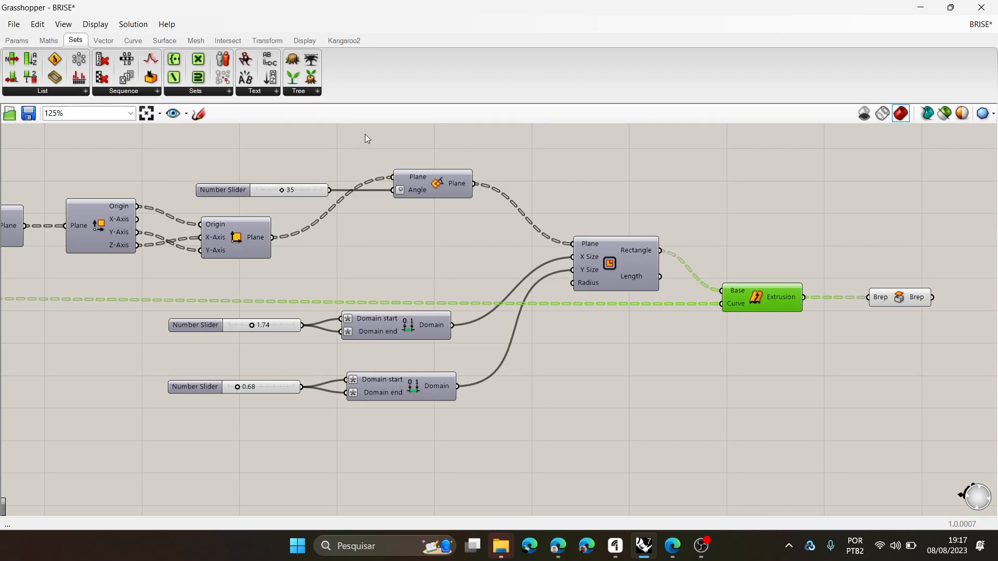
{"action": "left_click", "coordinate": [152, 39]}
{"action": "left_click_drag", "start_coordinate": [204, 77], "coordinate": [745, 250]}
{"action": "left_click_drag", "start_coordinate": [660, 251], "coordinate": [723, 246]}
{"action": "mouse_move", "coordinate": [765, 299]}
{"action": "left_mouse_down"}
{"action": "mouse_move", "coordinate": [800, 305]}
{"action": "mouse_move", "coordinate": [755, 297]}
{"action": "left_mouse_up"}
{"action": "right_click_drag", "start_coordinate": [870, 359], "coordinate": [762, 341]}
{"action": "left_click_drag", "start_coordinate": [838, 363], "coordinate": [798, 265]}
{"action": "left_click", "coordinate": [890, 299]}
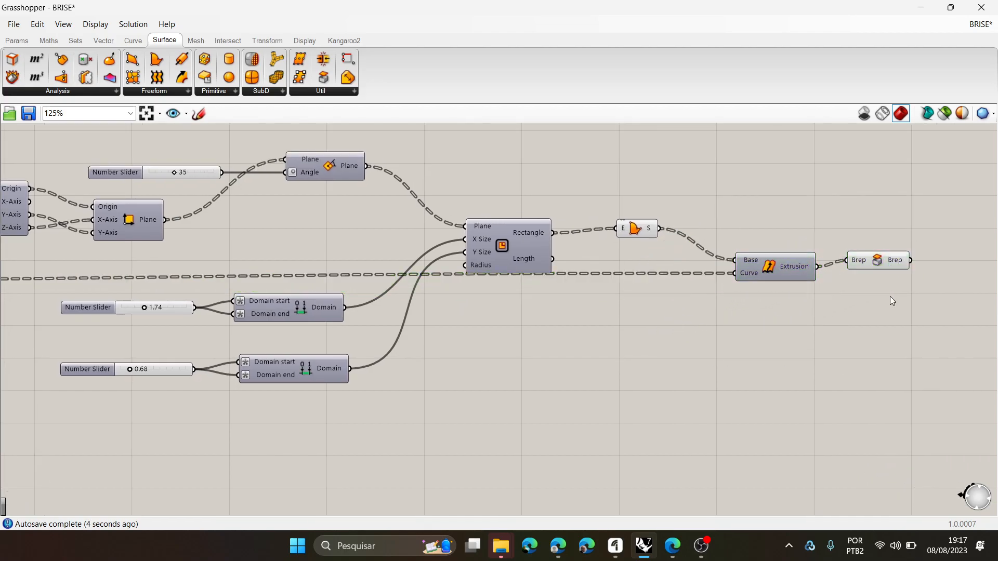
- Select the Boundary Surfaces component and place the Grasshopper window side by side with the Rhino model
{"action": "left_click", "coordinate": [883, 261]}
{"action": "left_click", "coordinate": [639, 233]}
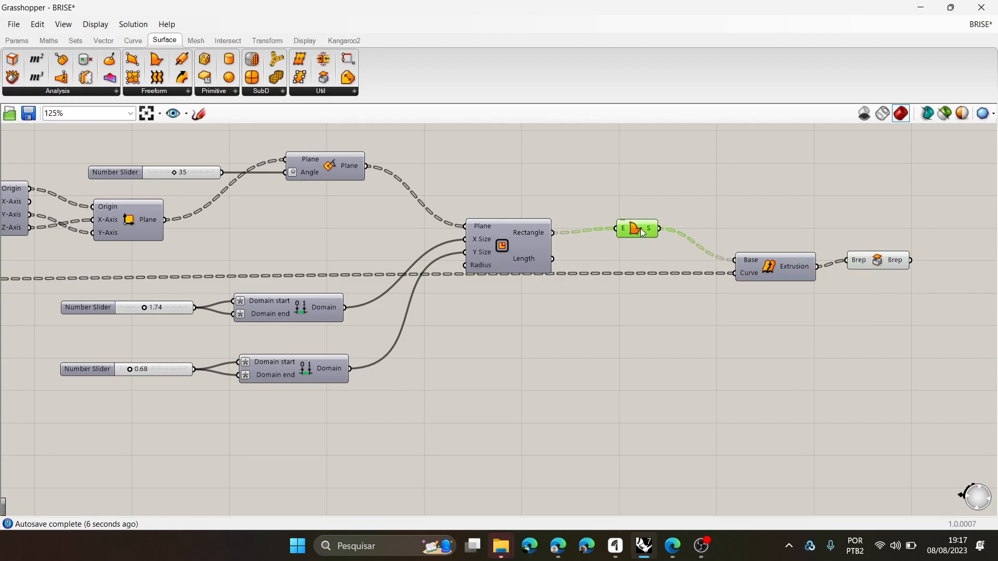
{"action": "double_click", "coordinate": [830, 7]}
{"action": "key", "text": "super+Right"}
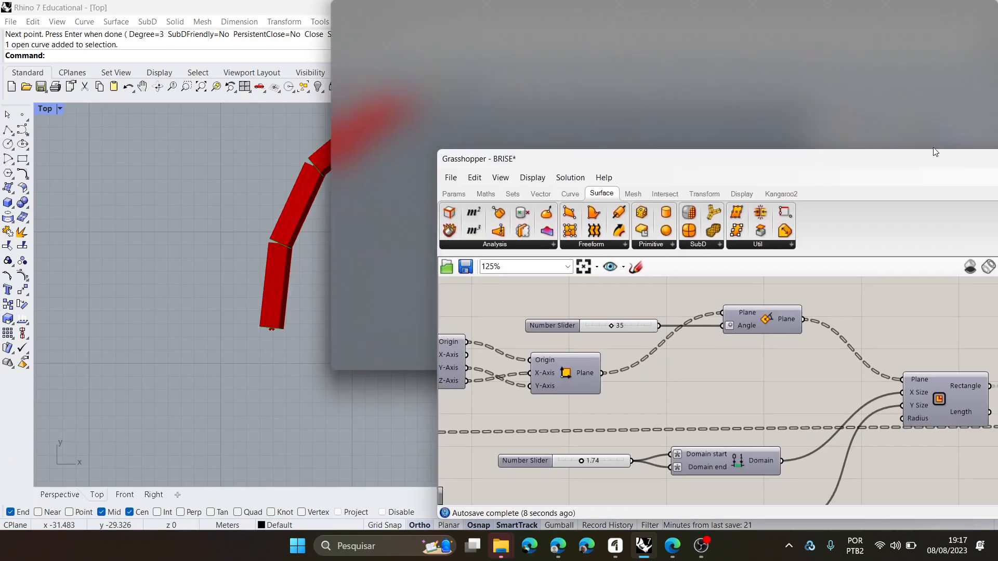
- Switch Rhino to a maximized Perspective viewport and examine the ends of the extruded brise slats up close
{"action": "scroll", "coordinate": [213, 273], "scroll_direction": "down", "scroll_amount": 8}
{"action": "scroll", "coordinate": [245, 251], "scroll_direction": "up", "scroll_amount": 2}
{"action": "right_click_drag", "start_coordinate": [246, 237], "coordinate": [216, 164]}
{"action": "scroll", "coordinate": [311, 266], "scroll_direction": "down", "scroll_amount": 2}
{"action": "scroll", "coordinate": [294, 155], "scroll_direction": "up", "scroll_amount": 2}
{"action": "right_click_drag", "start_coordinate": [294, 154], "coordinate": [293, 212]}
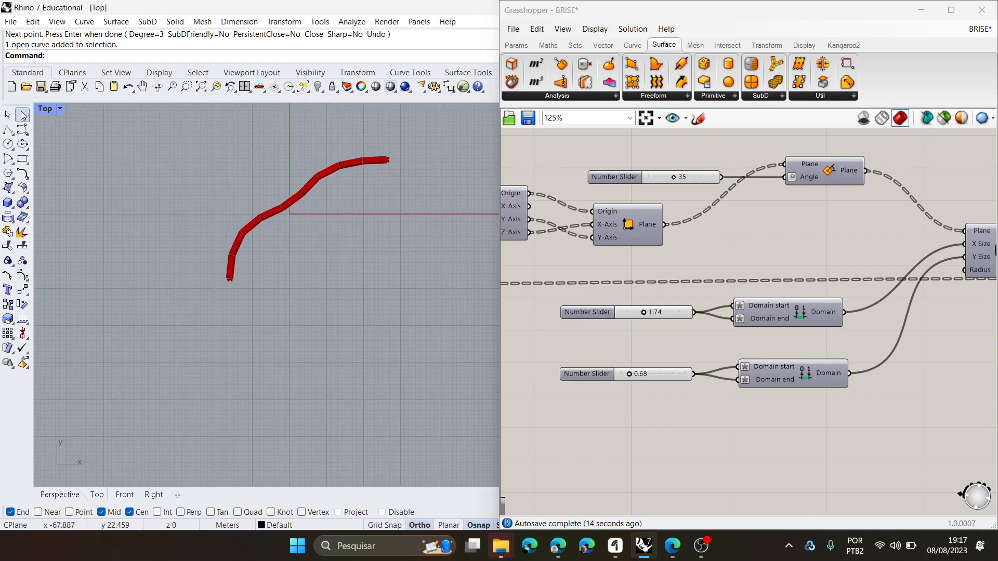
{"action": "double_click", "coordinate": [46, 111]}
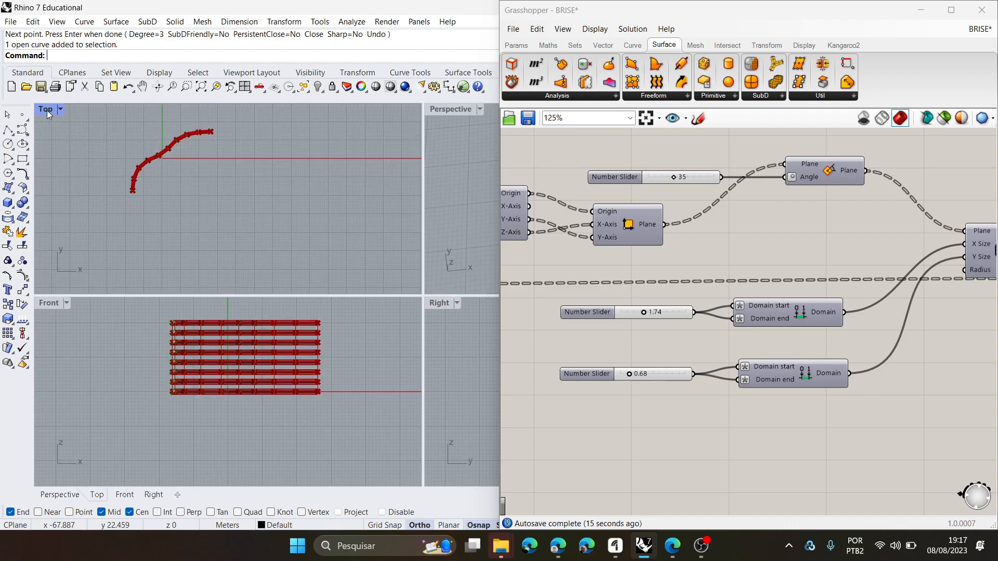
{"action": "double_click", "coordinate": [462, 110]}
{"action": "right_click_drag", "start_coordinate": [299, 285], "coordinate": [248, 138]}
{"action": "scroll", "coordinate": [275, 207], "scroll_direction": "up", "scroll_amount": 10}
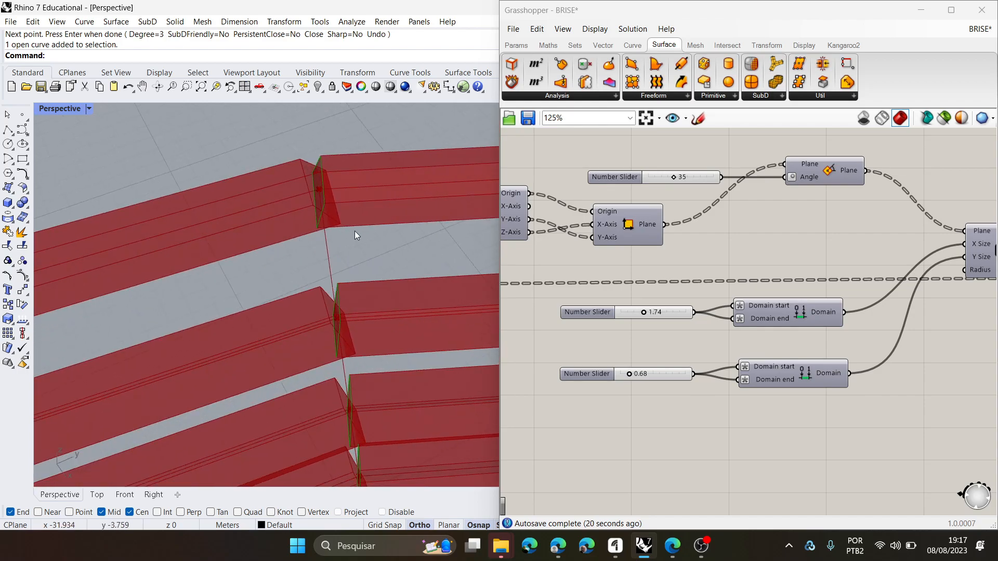
{"action": "right_click_drag", "start_coordinate": [330, 250], "coordinate": [239, 238]}
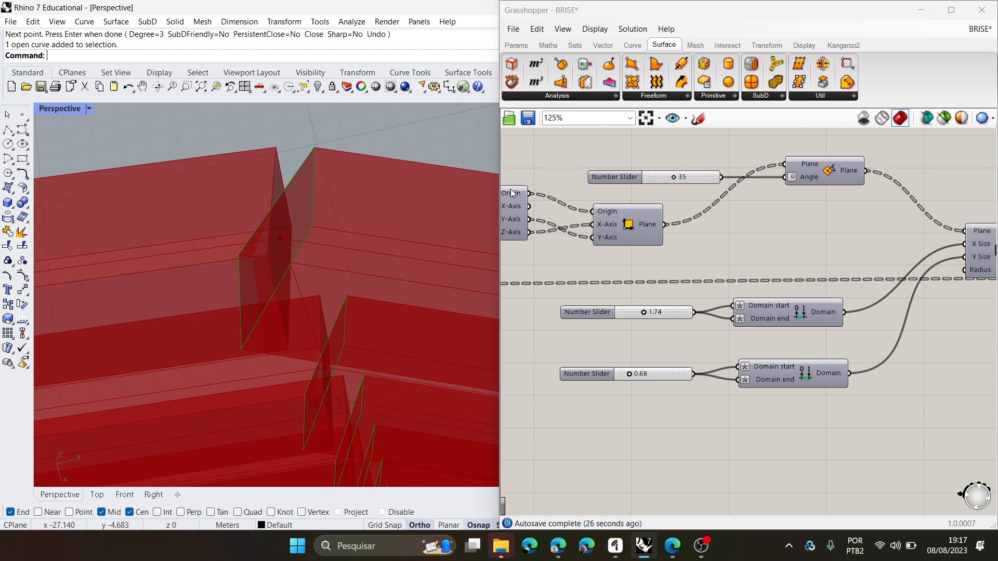
- Delete the capping Brep component that follows the extrusion
{"action": "scroll", "coordinate": [719, 307], "scroll_direction": "down", "scroll_amount": 5}
{"action": "scroll", "coordinate": [894, 335], "scroll_direction": "up", "scroll_amount": 5}
{"action": "right_click_drag", "start_coordinate": [803, 304], "coordinate": [700, 290]}
{"action": "left_click", "coordinate": [938, 317]}
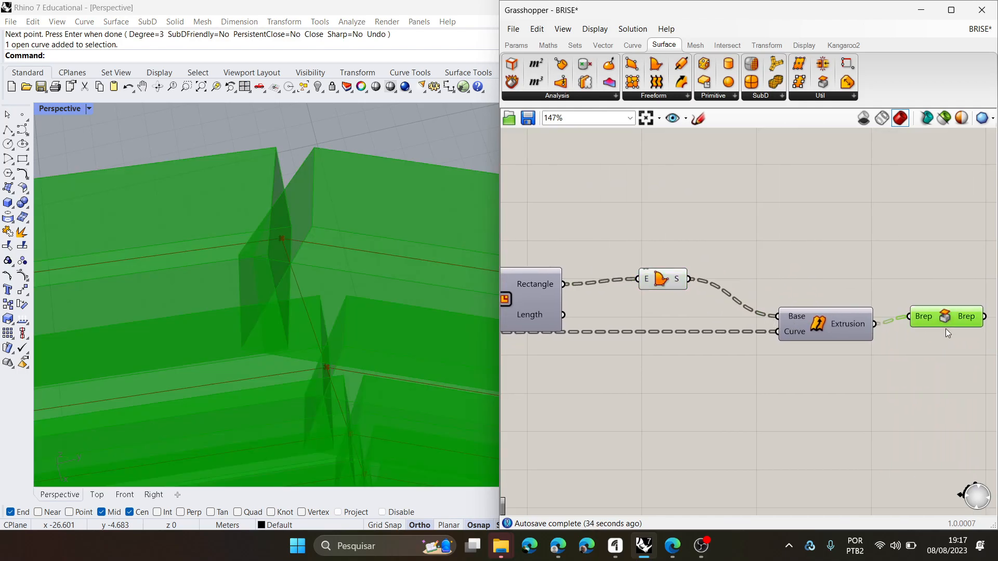
{"action": "key", "text": "Delete"}
- Move the extrusion component slightly farther from Boundary Surfaces and turn on its preview to show the slats in Rhino
{"action": "left_click_drag", "start_coordinate": [830, 318], "coordinate": [852, 333]}
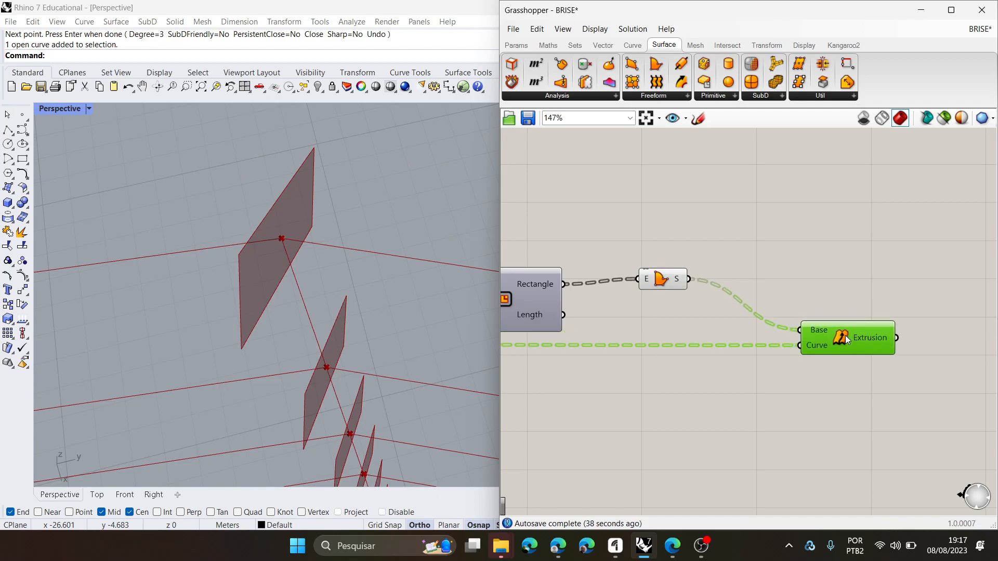
{"action": "right_click", "coordinate": [847, 339]}
{"action": "left_click", "coordinate": [873, 359]}
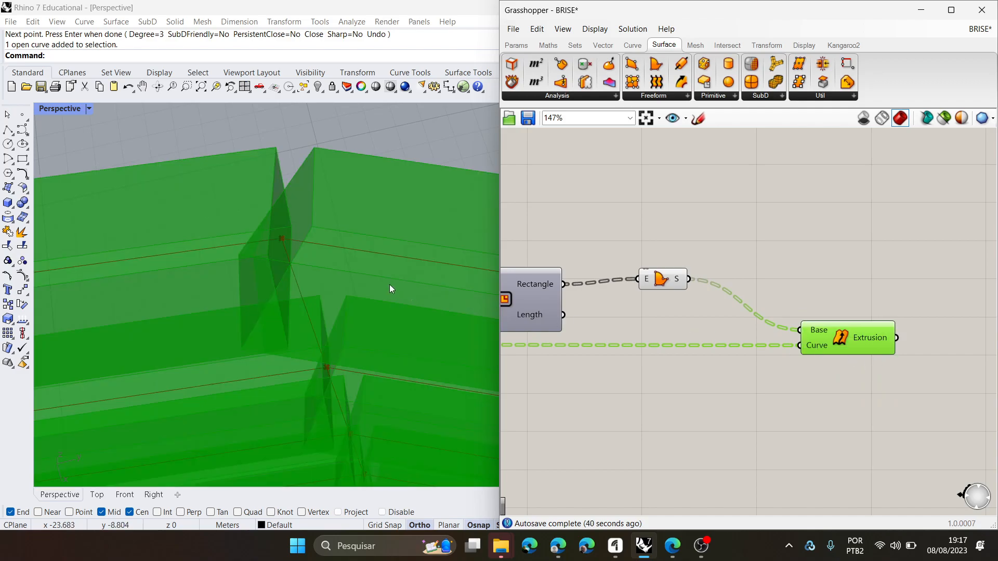
{"action": "scroll", "coordinate": [222, 241], "scroll_direction": "down", "scroll_amount": 6}
{"action": "right_click_drag", "start_coordinate": [221, 240], "coordinate": [290, 229]}
{"action": "scroll", "coordinate": [266, 252], "scroll_direction": "down", "scroll_amount": 6}
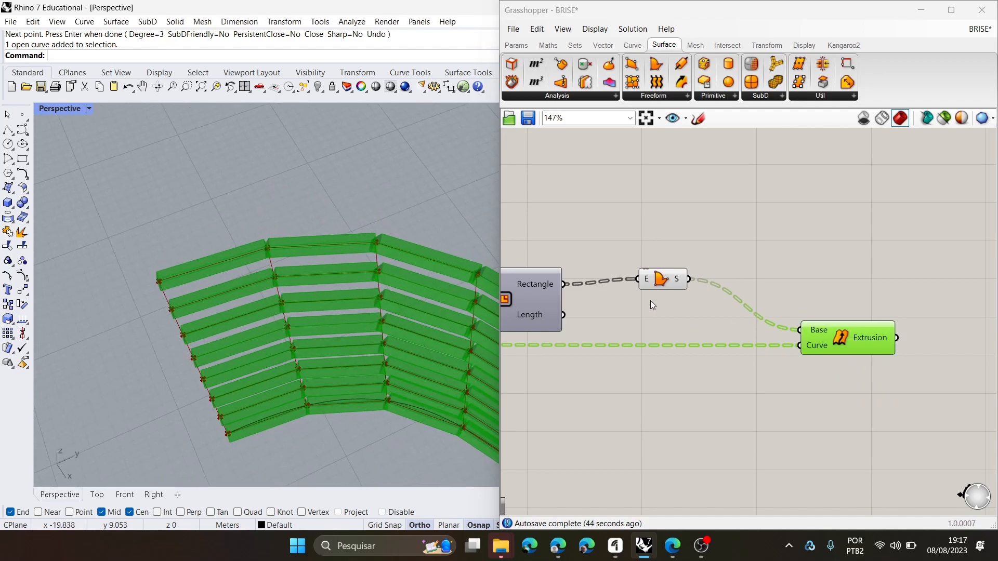
- Inspect the Boundary Surfaces component and the rectangle, domain and angle components that precede it
{"action": "scroll", "coordinate": [650, 301], "scroll_direction": "up", "scroll_amount": 2}
{"action": "left_click", "coordinate": [767, 299]}
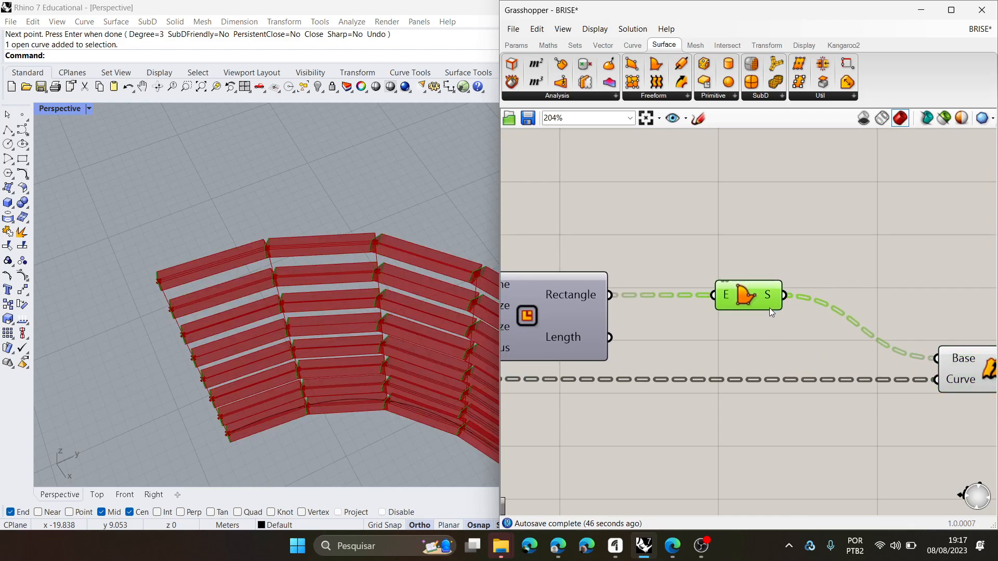
{"action": "scroll", "coordinate": [787, 371], "scroll_direction": "down", "scroll_amount": 5}
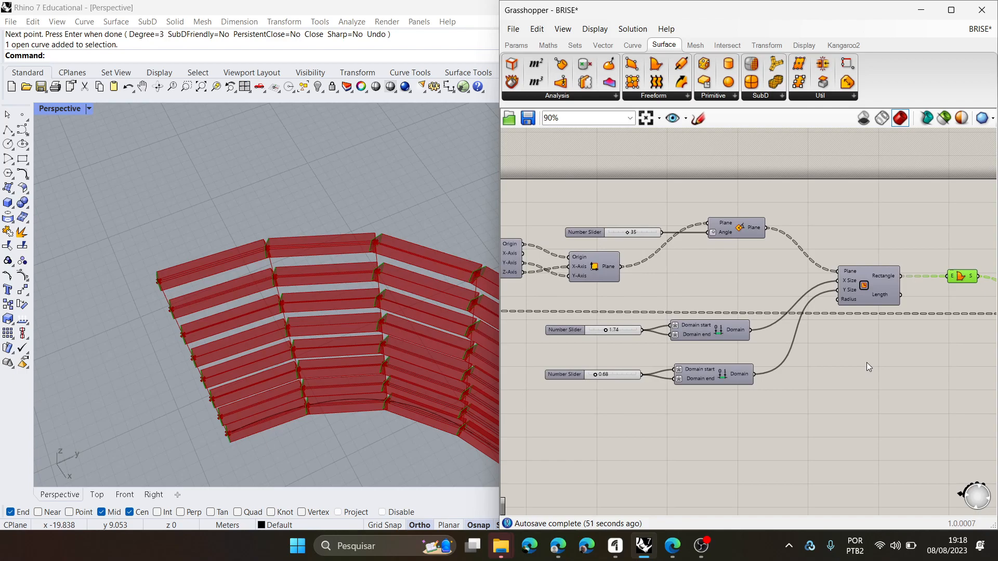
{"action": "right_click_drag", "start_coordinate": [668, 341], "coordinate": [674, 339]}
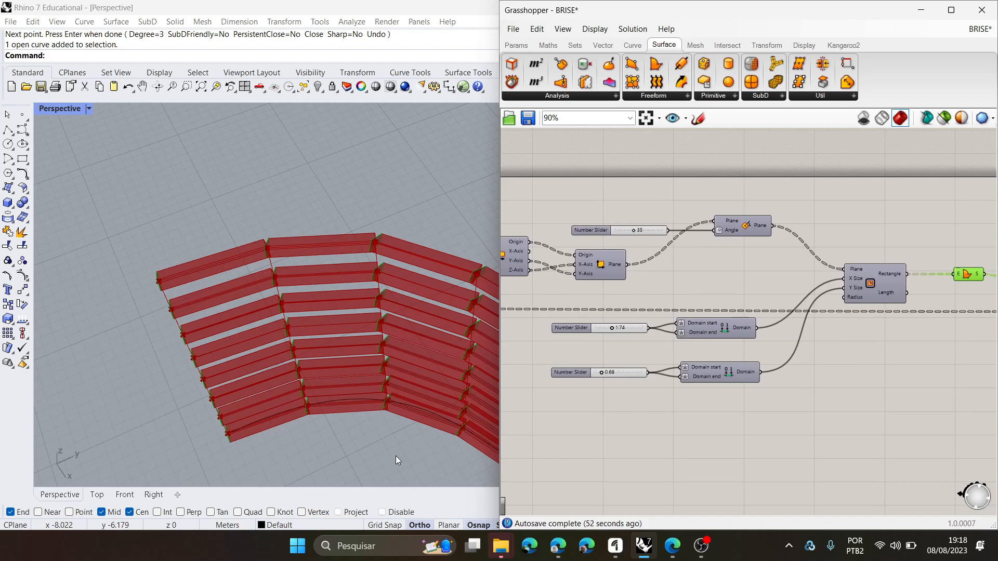
- Switch to the Clusters page and mark up the example's group of components for the cluster and its output parameter
{"action": "left_click", "coordinate": [556, 548]}
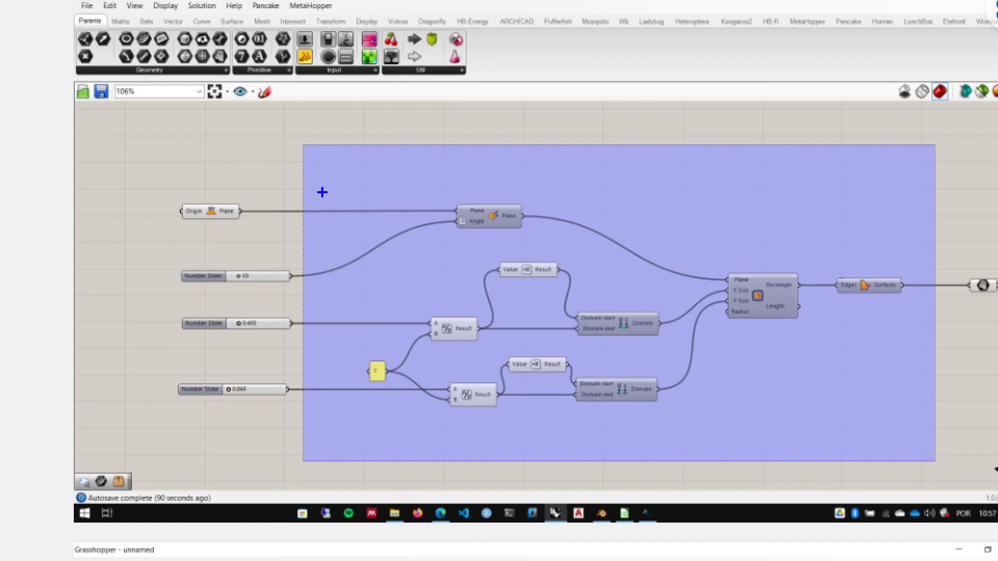
{"action": "mouse_move", "coordinate": [327, 178]}
{"action": "left_mouse_down"}
{"action": "mouse_move", "coordinate": [327, 390]}
{"action": "mouse_move", "coordinate": [367, 437]}
{"action": "mouse_move", "coordinate": [850, 437]}
{"action": "mouse_move", "coordinate": [901, 280]}
{"action": "mouse_move", "coordinate": [793, 213]}
{"action": "mouse_move", "coordinate": [332, 193]}
{"action": "left_mouse_up"}
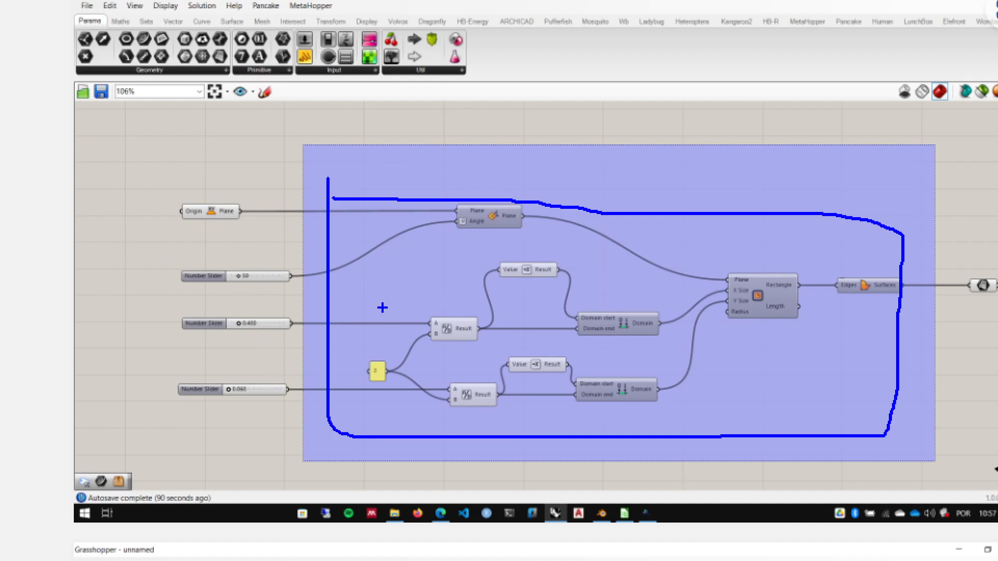
{"action": "mouse_move", "coordinate": [955, 261]}
{"action": "left_mouse_down"}
{"action": "mouse_move", "coordinate": [956, 313]}
{"action": "mouse_move", "coordinate": [995, 295]}
{"action": "mouse_move", "coordinate": [977, 270]}
{"action": "mouse_move", "coordinate": [962, 271]}
{"action": "left_mouse_up"}
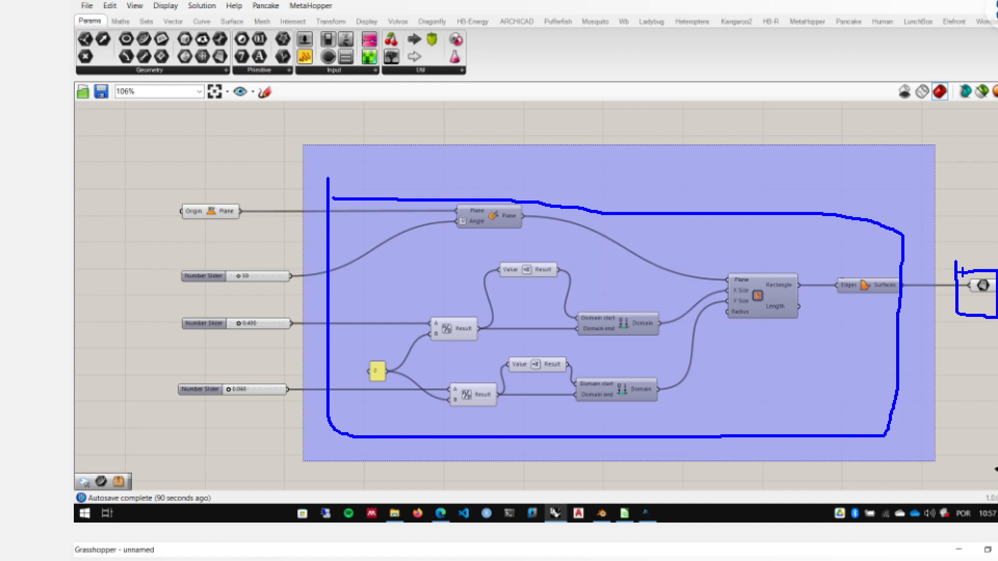
{"action": "key", "text": "Escape"}
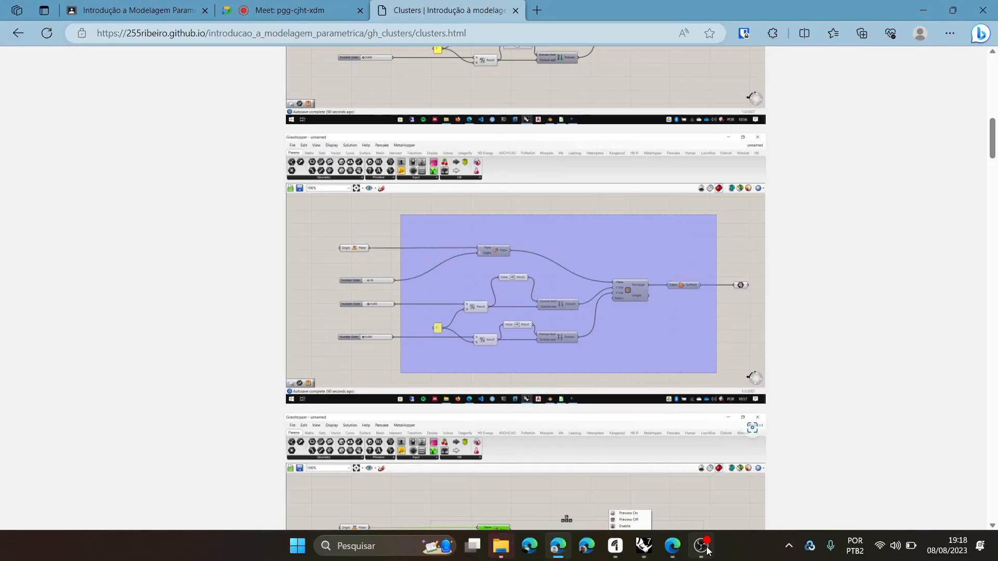
- Return to Grasshopper and examine the chain from the rectangle through Boundary Surfaces to the extrusion
{"action": "left_click", "coordinate": [644, 545]}
{"action": "scroll", "coordinate": [783, 378], "scroll_direction": "down", "scroll_amount": 2}
{"action": "scroll", "coordinate": [875, 375], "scroll_direction": "up", "scroll_amount": 3}
{"action": "right_click_drag", "start_coordinate": [883, 283], "coordinate": [850, 297]}
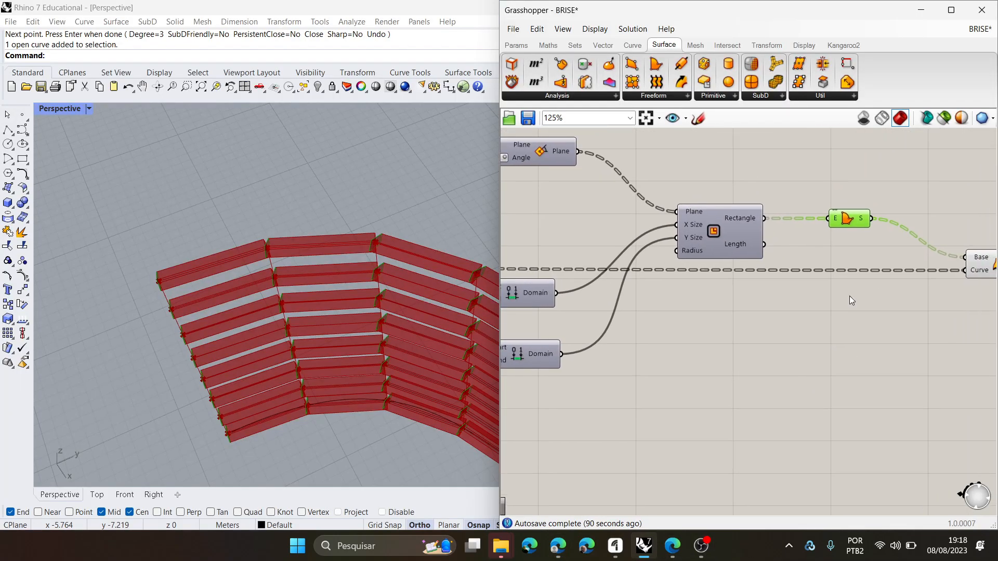
{"action": "scroll", "coordinate": [840, 296], "scroll_direction": "down", "scroll_amount": 2}
{"action": "left_click", "coordinate": [956, 275]}
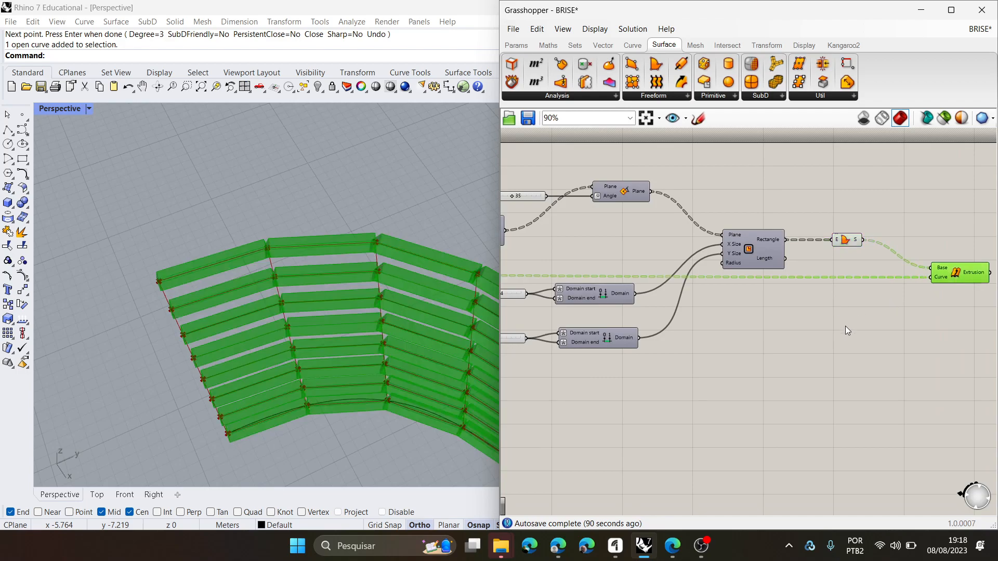
- Switch to the Google Meet call in the browser and admit the waiting participant
{"action": "left_click", "coordinate": [559, 545]}
{"action": "left_click", "coordinate": [289, 11]}
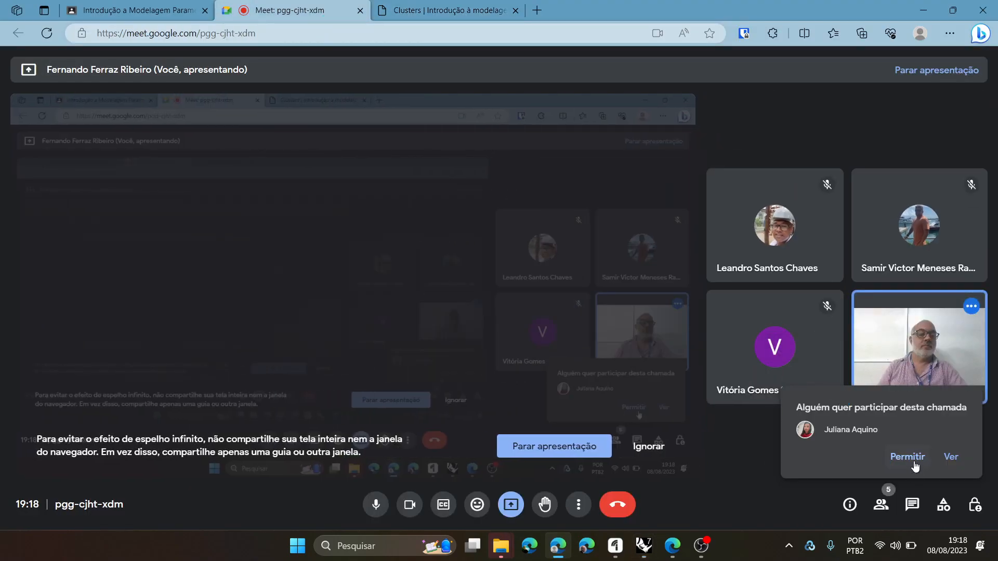
{"action": "left_click", "coordinate": [914, 464]}
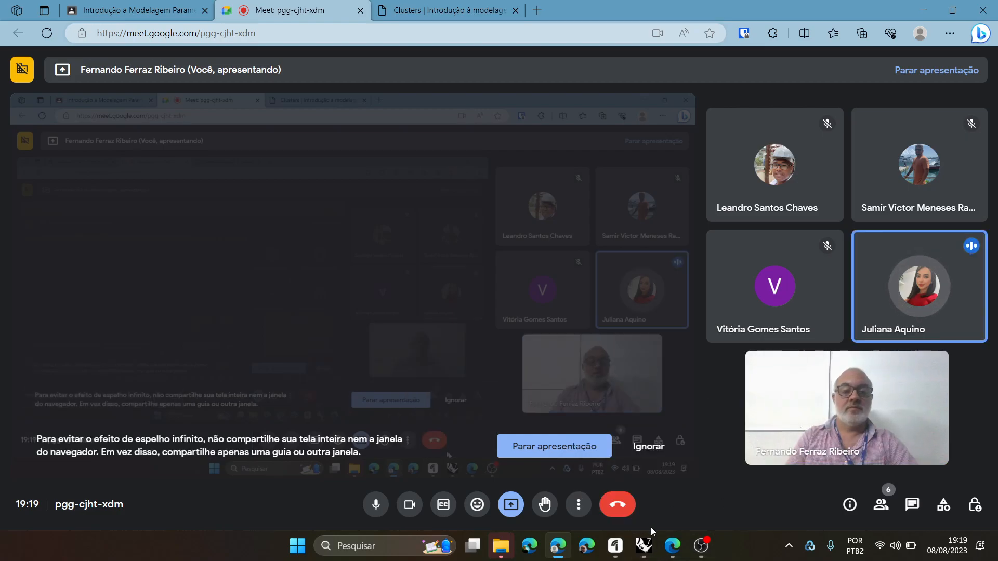
- Return to Grasshopper and select the components feeding the rectangle chain: the plane component, angle slider and two size sliders
{"action": "left_click", "coordinate": [640, 468]}
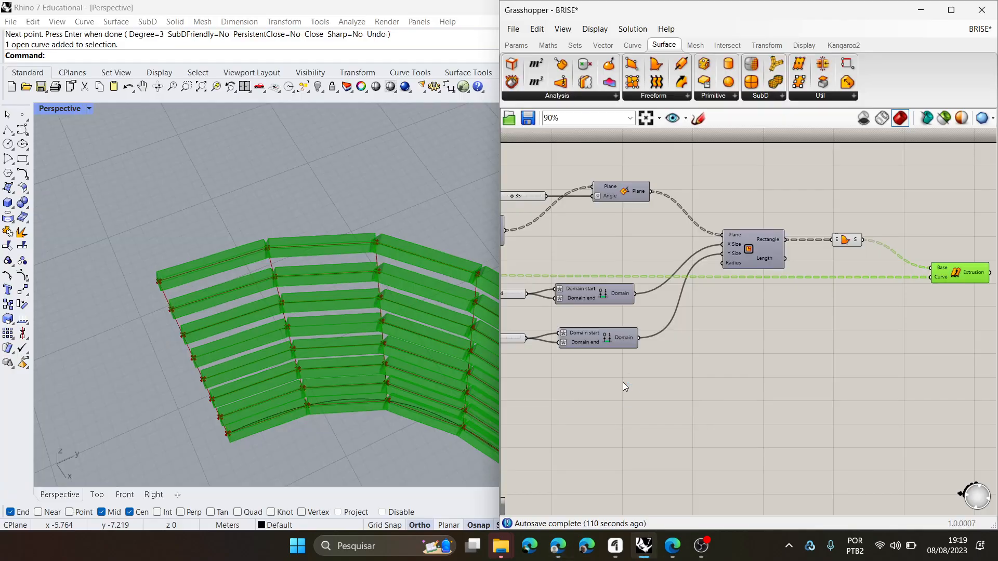
{"action": "scroll", "coordinate": [283, 300], "scroll_direction": "down", "scroll_amount": 4}
{"action": "scroll", "coordinate": [844, 341], "scroll_direction": "down", "scroll_amount": 2}
{"action": "right_click_drag", "start_coordinate": [802, 345], "coordinate": [833, 355]}
{"action": "right_click_drag", "start_coordinate": [748, 326], "coordinate": [722, 335]}
{"action": "scroll", "coordinate": [617, 234], "scroll_direction": "up", "scroll_amount": 2}
{"action": "scroll", "coordinate": [684, 291], "scroll_direction": "up", "scroll_amount": 3}
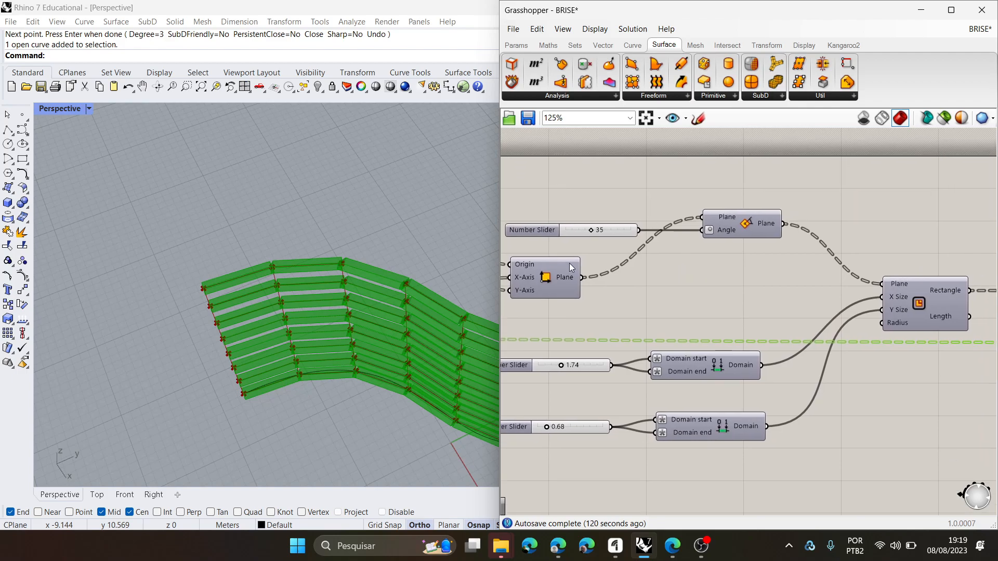
{"action": "left_click", "coordinate": [572, 266]}
{"action": "left_click", "coordinate": [549, 230], "text": "shift"}
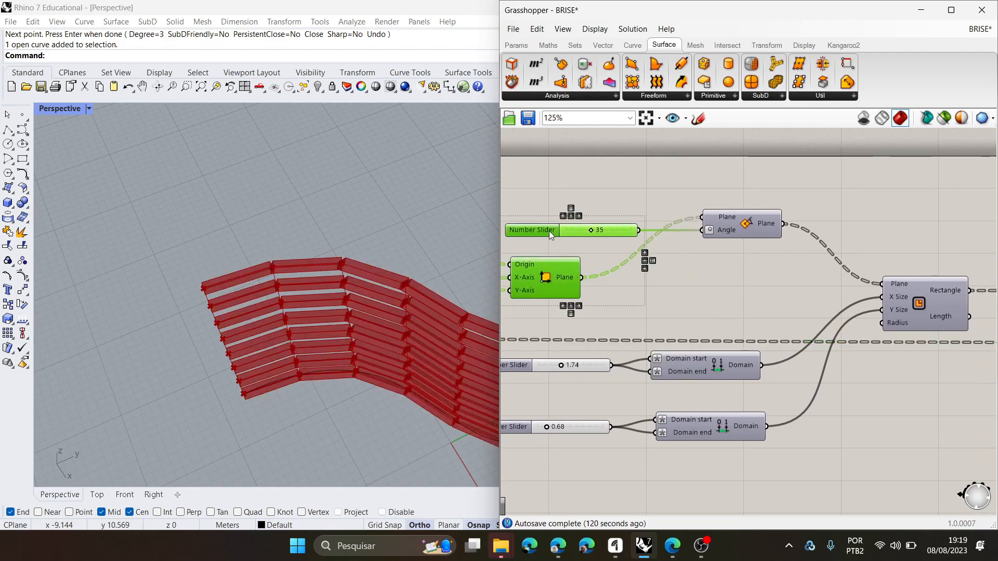
{"action": "left_click", "coordinate": [524, 366], "text": "shift"}
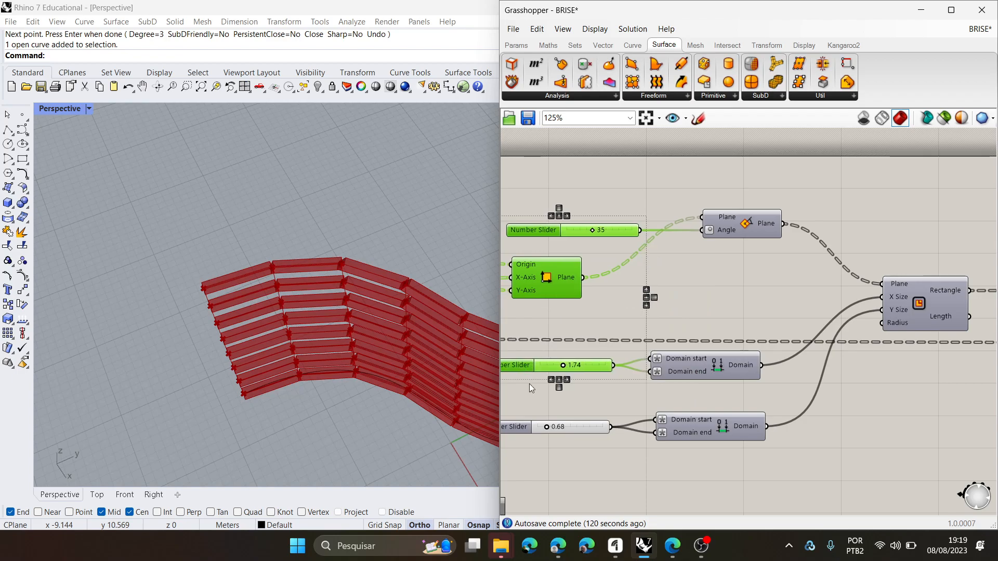
{"action": "left_click", "coordinate": [534, 430], "text": "shift"}
- Add the Extrusion component at the end of the chain to the selection, and clear the whole selection
{"action": "scroll", "coordinate": [541, 425], "scroll_direction": "down", "scroll_amount": 4}
{"action": "scroll", "coordinate": [849, 398], "scroll_direction": "up", "scroll_amount": 4}
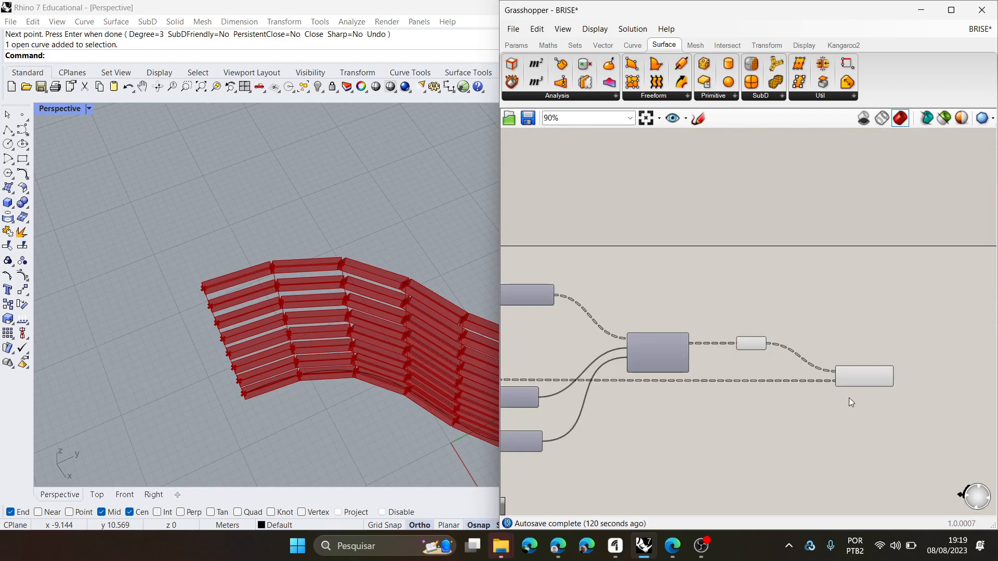
{"action": "left_click", "coordinate": [884, 368], "text": "shift"}
{"action": "scroll", "coordinate": [851, 282], "scroll_direction": "down", "scroll_amount": 4}
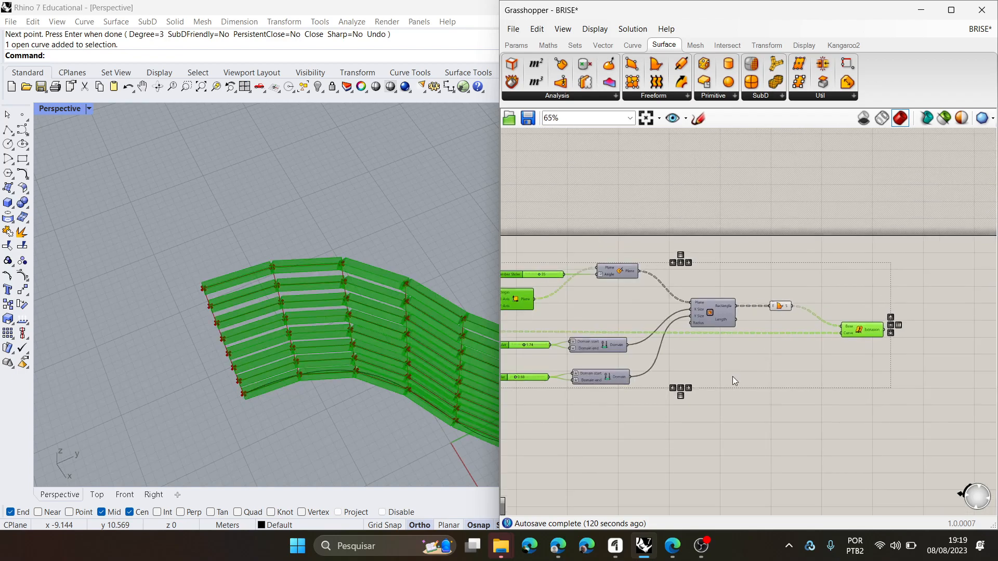
{"action": "left_click", "coordinate": [866, 395]}
- Turn the plane rotation, both domain components, the Rectangle and the Boundary Surfaces component into a cluster
{"action": "left_click_drag", "start_coordinate": [891, 412], "coordinate": [649, 207]}
{"action": "scroll", "coordinate": [756, 312], "scroll_direction": "up", "scroll_amount": 4}
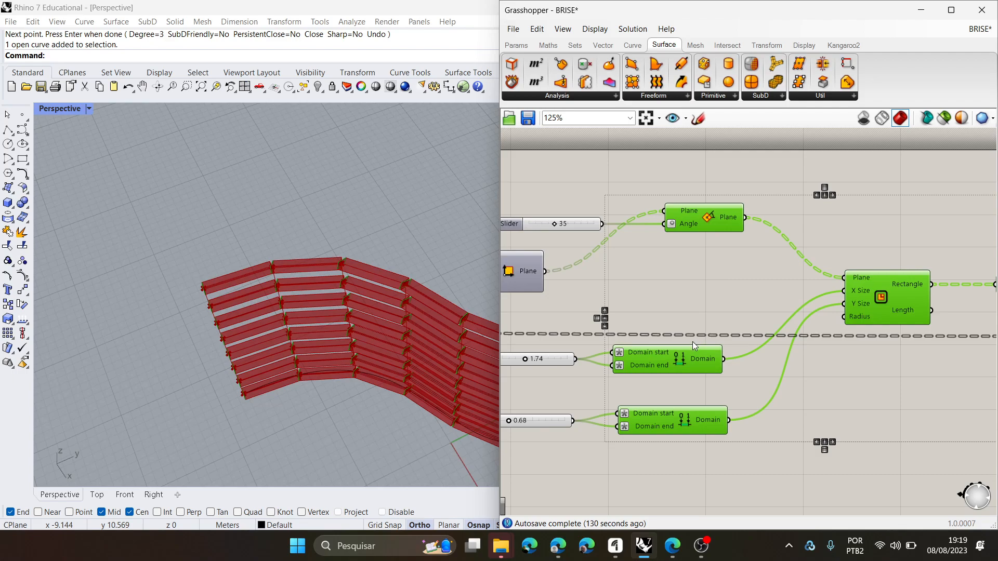
{"action": "scroll", "coordinate": [685, 422], "scroll_direction": "down", "scroll_amount": 3}
{"action": "right_click_drag", "start_coordinate": [830, 376], "coordinate": [771, 366]}
{"action": "scroll", "coordinate": [764, 327], "scroll_direction": "up", "scroll_amount": 1}
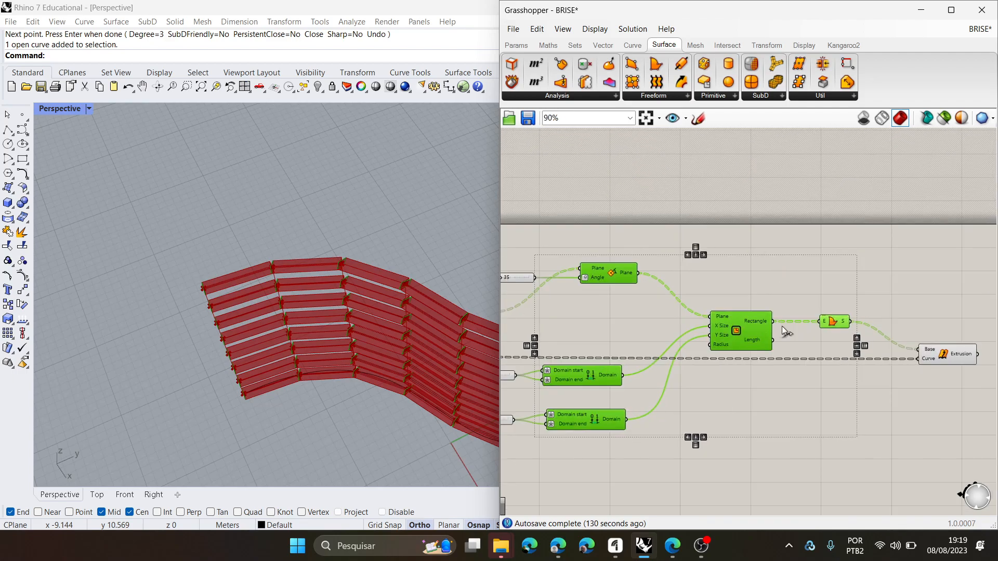
{"action": "scroll", "coordinate": [801, 286], "scroll_direction": "down", "scroll_amount": 1}
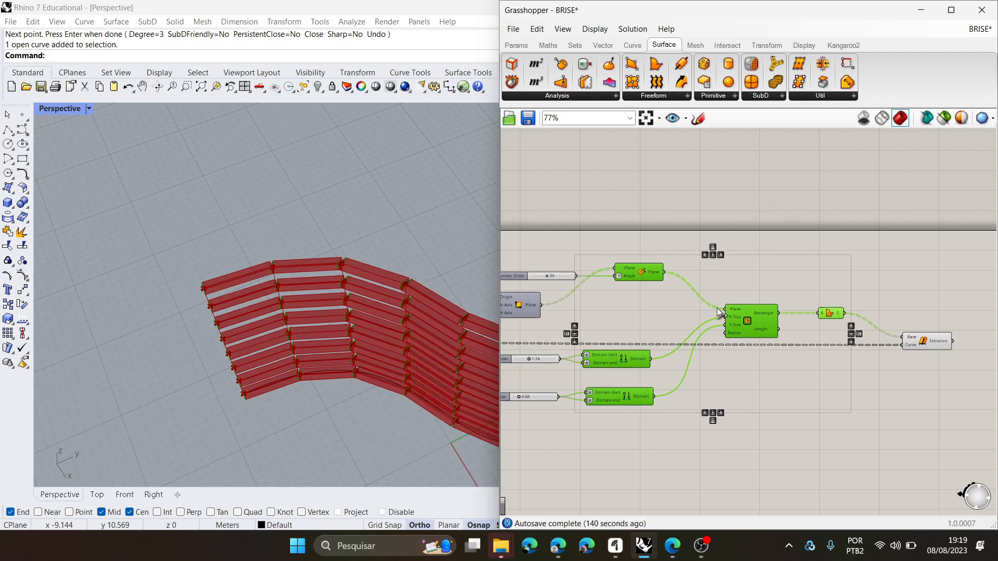
{"action": "right_click", "coordinate": [754, 207]}
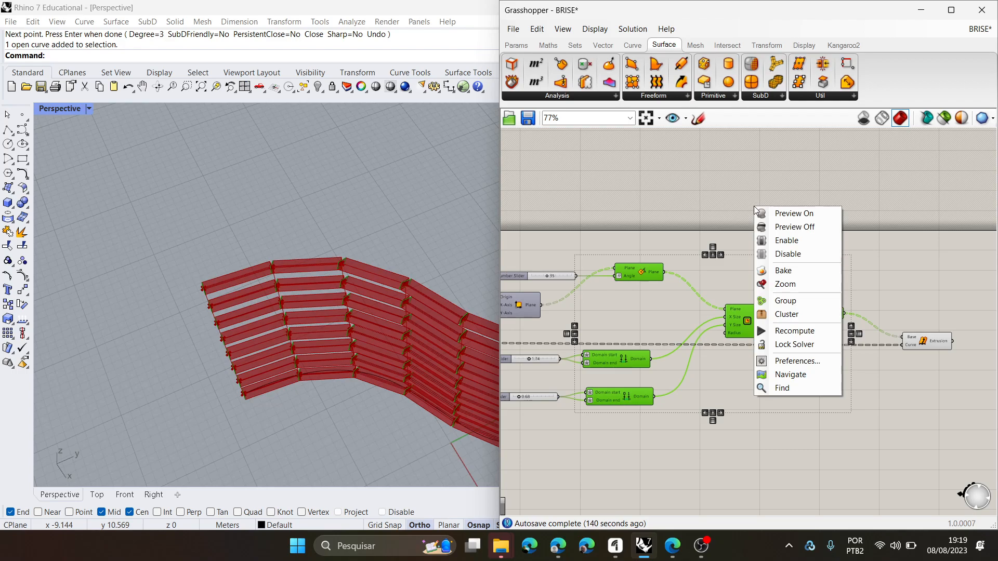
{"action": "left_click", "coordinate": [786, 315]}
- Examine the cluster's inputs, especially the repeated Domain start and Domain end ones, and the sliders wired to them
{"action": "scroll", "coordinate": [702, 335], "scroll_direction": "up", "scroll_amount": 4}
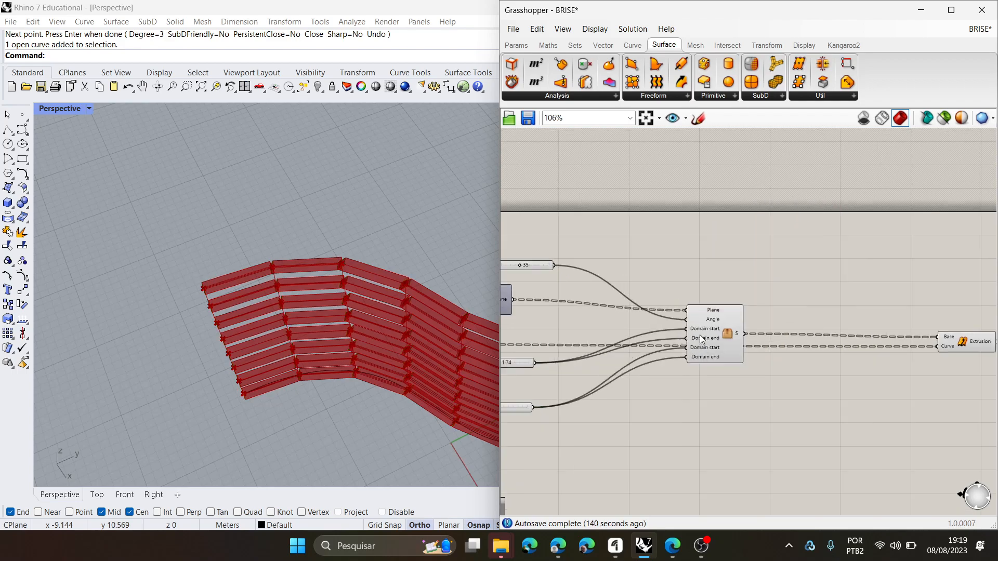
{"action": "scroll", "coordinate": [720, 332], "scroll_direction": "down", "scroll_amount": 3}
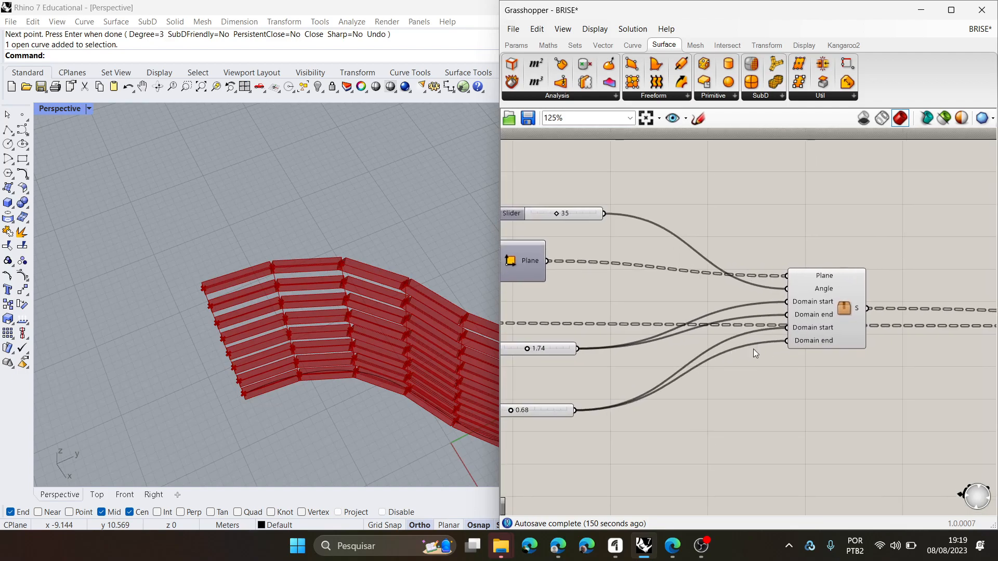
{"action": "scroll", "coordinate": [640, 357], "scroll_direction": "up", "scroll_amount": 2}
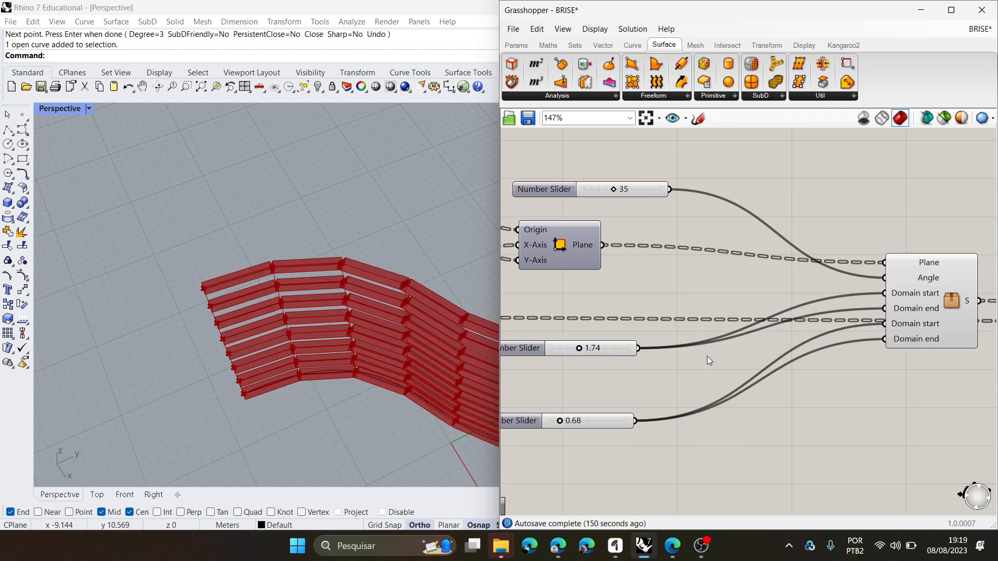
{"action": "scroll", "coordinate": [675, 364], "scroll_direction": "down", "scroll_amount": 2}
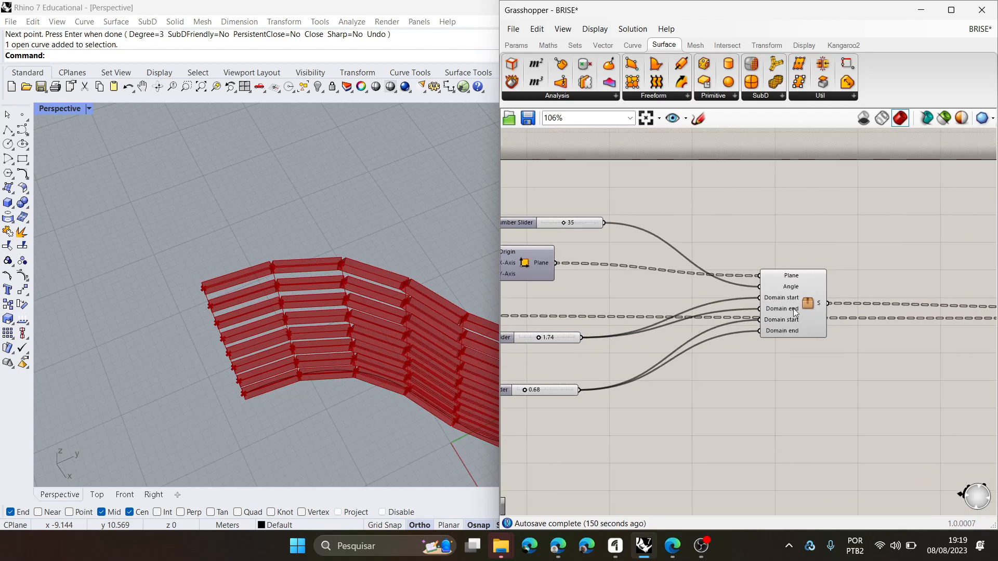
{"action": "scroll", "coordinate": [607, 335], "scroll_direction": "up", "scroll_amount": 2}
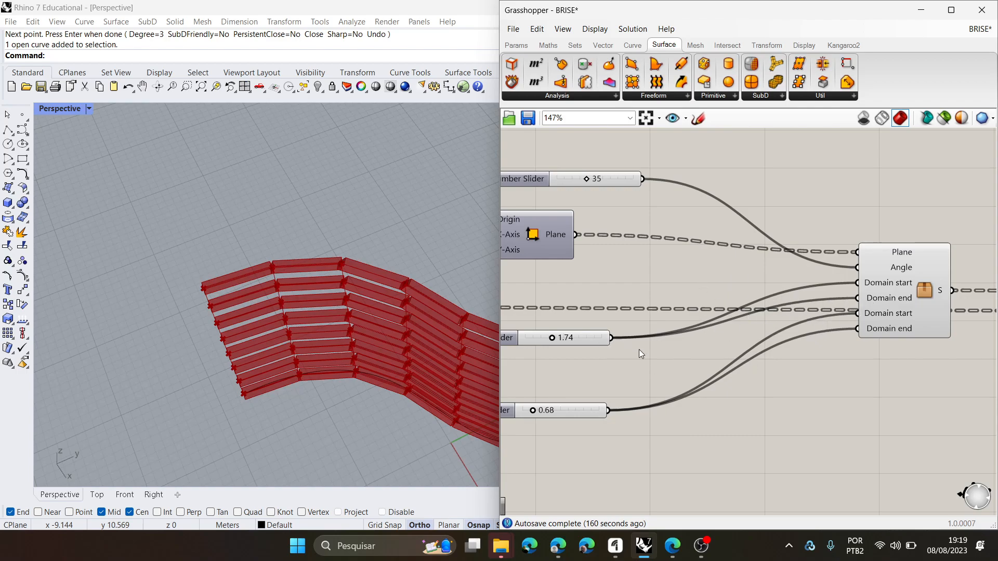
{"action": "right_click_drag", "start_coordinate": [521, 348], "coordinate": [551, 359]}
{"action": "left_click", "coordinate": [541, 346]}
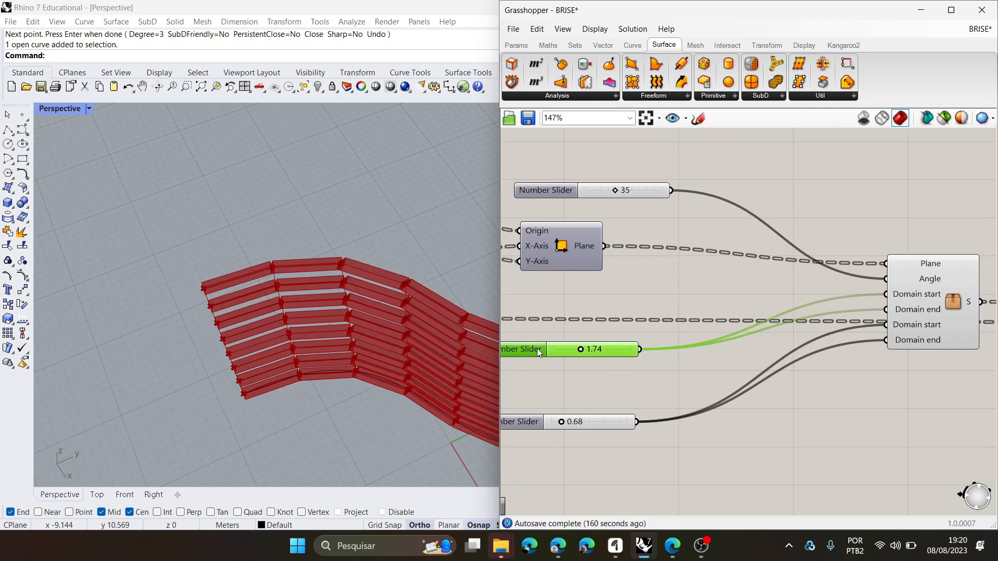
{"action": "scroll", "coordinate": [667, 350], "scroll_direction": "down", "scroll_amount": 2}
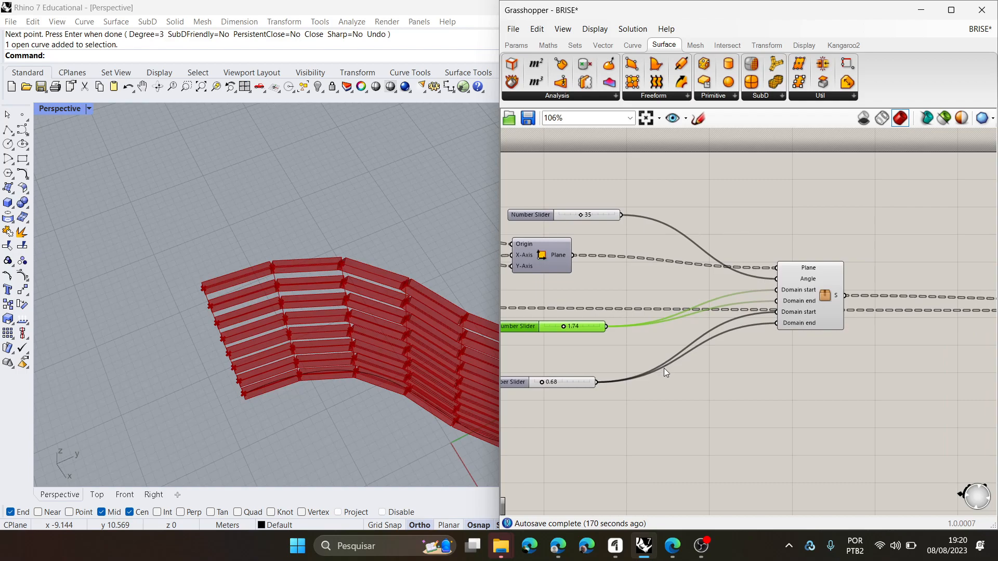
- Undo the last slider move and the clustering of the rectangle-generating components
{"action": "key", "text": "ctrl+z"}
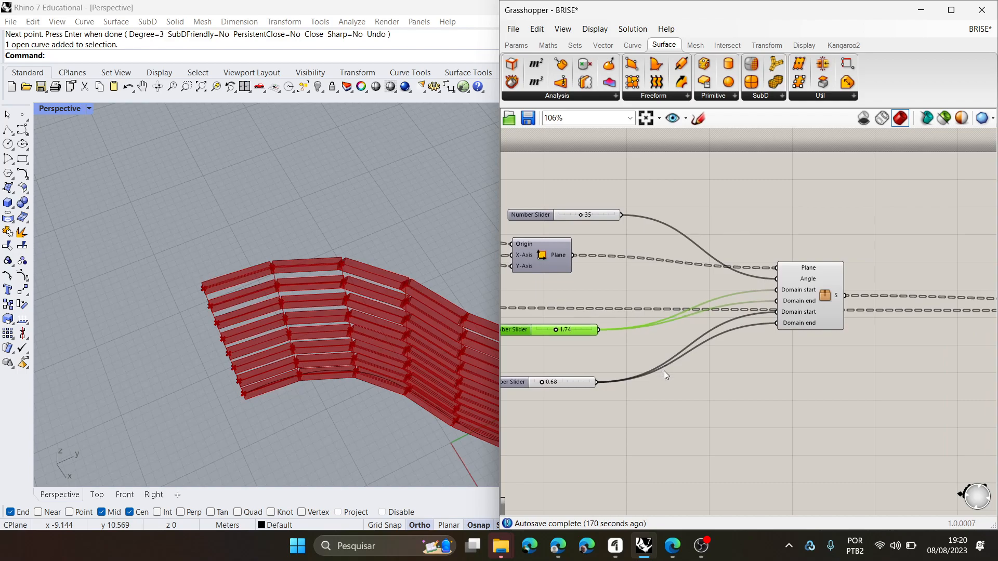
{"action": "key", "text": "ctrl+z"}
{"action": "scroll", "coordinate": [781, 368], "scroll_direction": "down", "scroll_amount": 3}
{"action": "right_click_drag", "start_coordinate": [795, 353], "coordinate": [925, 310]}
{"action": "scroll", "coordinate": [784, 296], "scroll_direction": "up", "scroll_amount": 4}
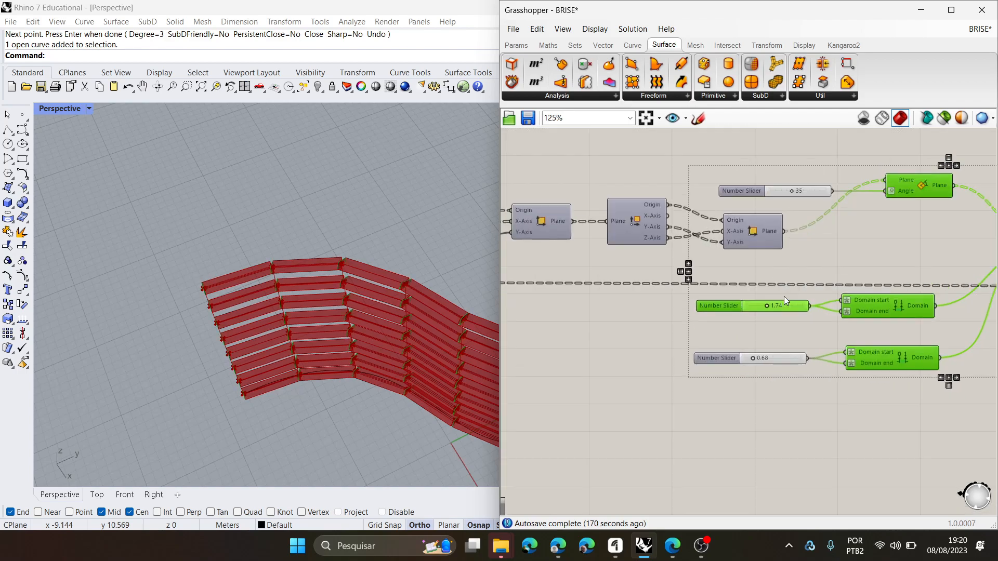
- Move the 1.74 and 0.68 sliders farther from their domain components to make room between them
{"action": "right_click_drag", "start_coordinate": [781, 297], "coordinate": [756, 299]}
{"action": "left_click_drag", "start_coordinate": [698, 310], "coordinate": [615, 315]}
{"action": "left_click", "coordinate": [719, 354]}
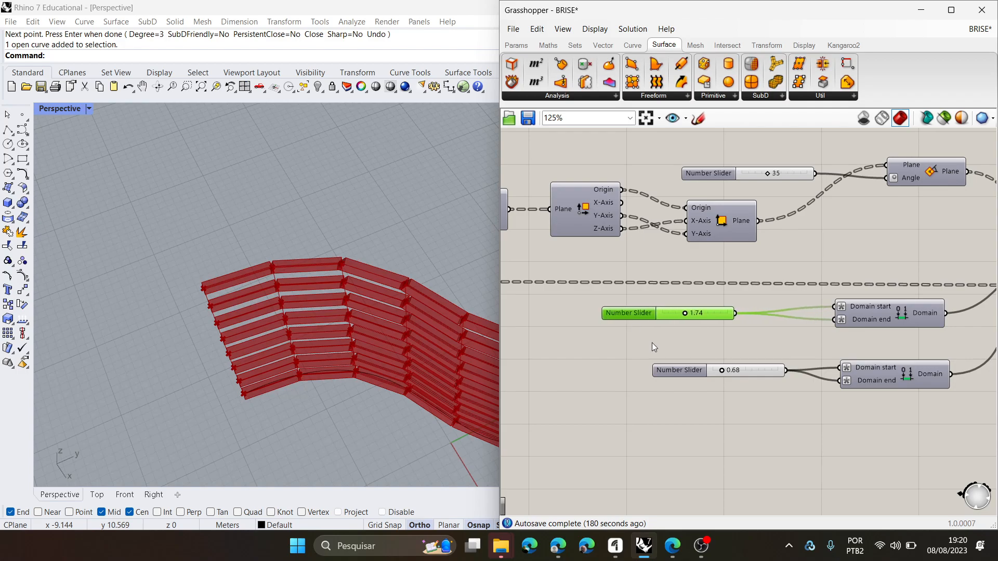
{"action": "left_click_drag", "start_coordinate": [678, 376], "coordinate": [629, 376]}
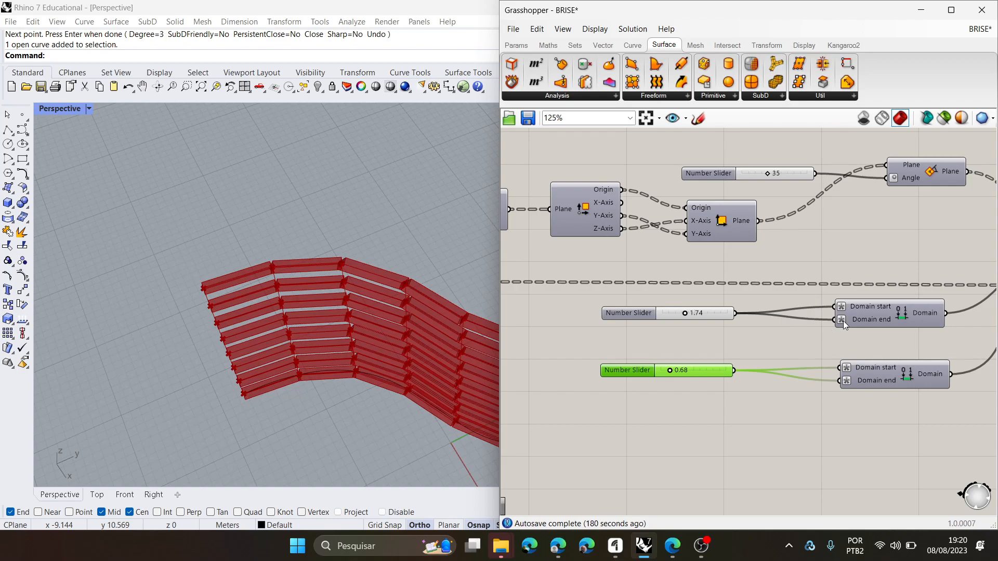
- Place a Number parameter between the 1.74 slider and its domain component
{"action": "scroll", "coordinate": [662, 366], "scroll_direction": "down", "scroll_amount": 3}
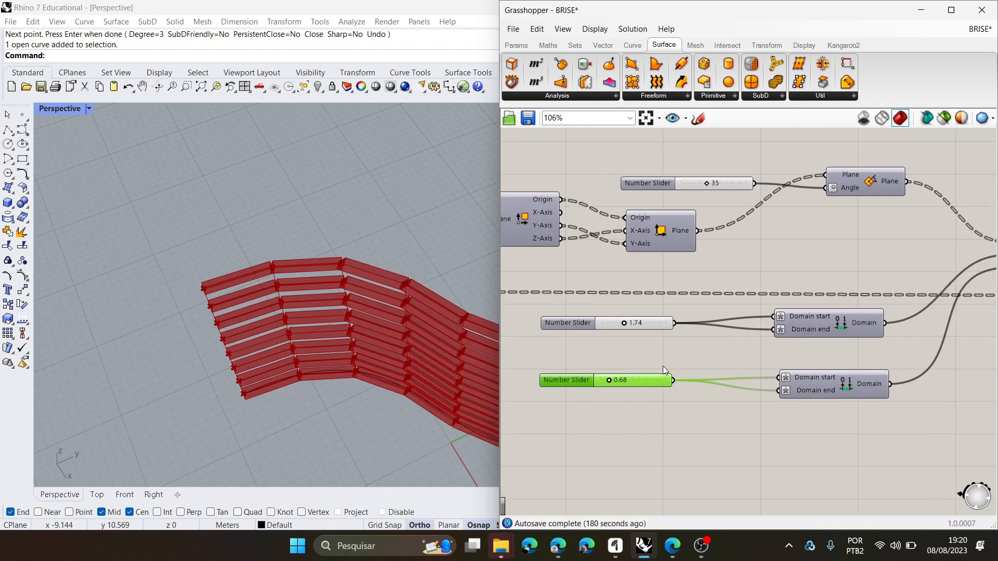
{"action": "left_click", "coordinate": [515, 45]}
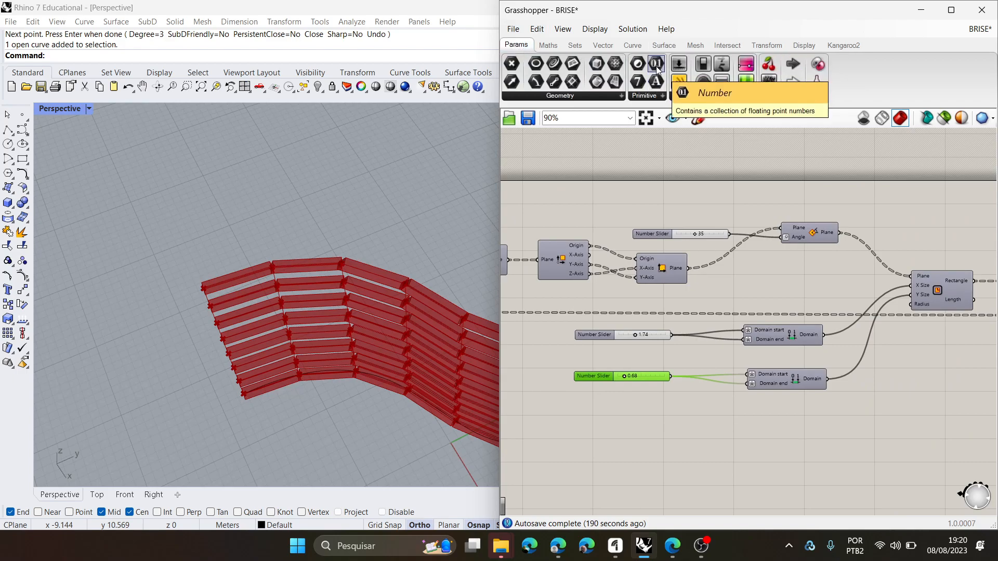
{"action": "left_click", "coordinate": [660, 97]}
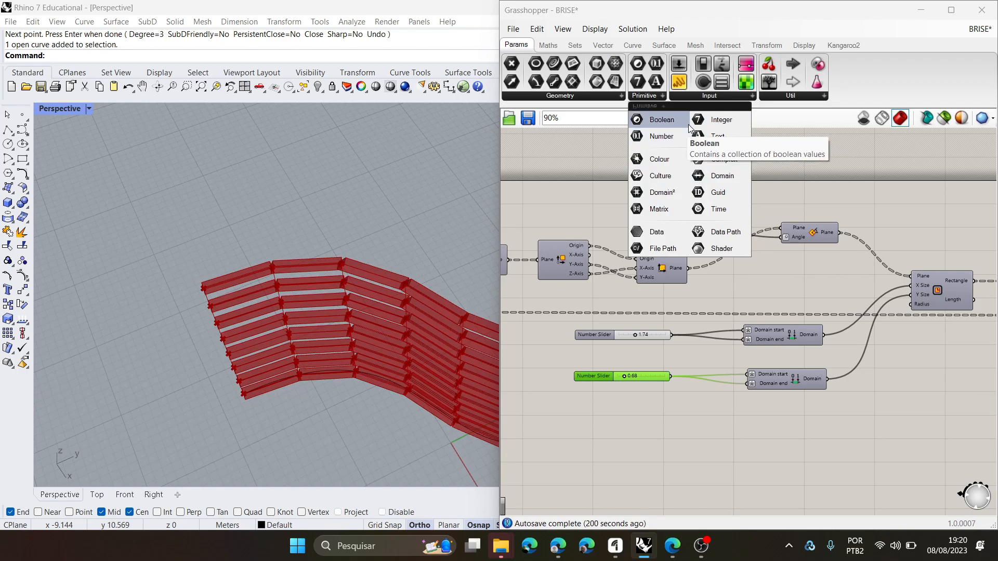
{"action": "left_click", "coordinate": [666, 137]}
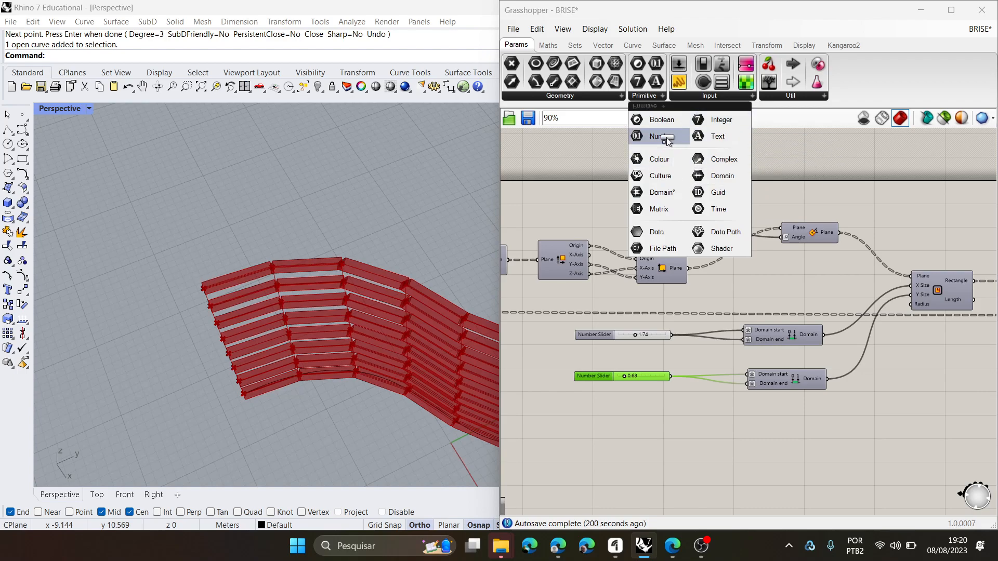
{"action": "scroll", "coordinate": [720, 330], "scroll_direction": "up", "scroll_amount": 2}
{"action": "scroll", "coordinate": [719, 329], "scroll_direction": "up", "scroll_amount": 4}
{"action": "left_click", "coordinate": [714, 315]}
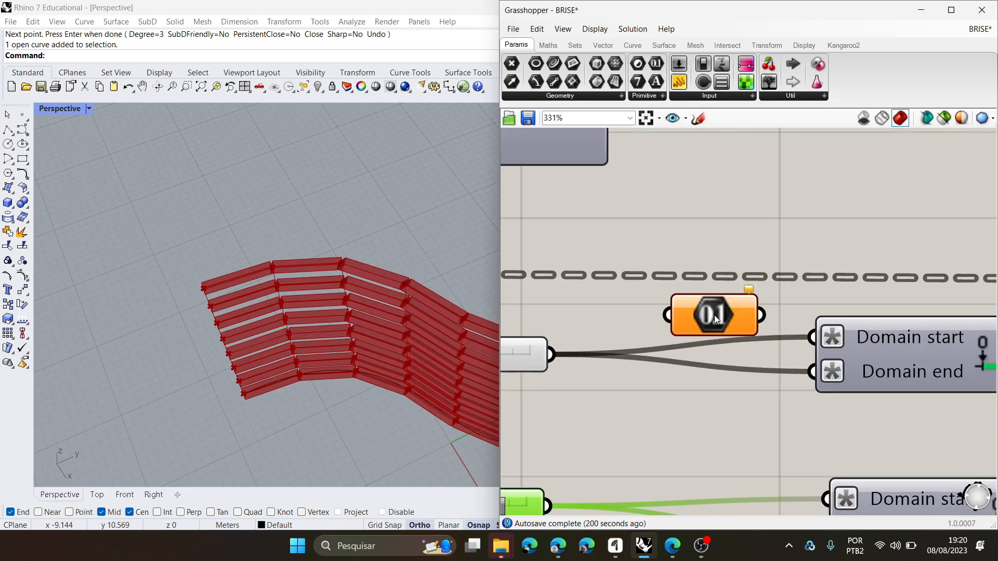
- Wire the 1.74 slider through the Number parameter into Domain start and Domain end, and line the parameter up with the slider
{"action": "left_click_drag", "start_coordinate": [573, 364], "coordinate": [660, 430]}
{"action": "left_click_drag", "start_coordinate": [716, 408], "coordinate": [830, 344]}
{"action": "left_click_drag", "start_coordinate": [719, 408], "coordinate": [830, 378]}
{"action": "left_click_drag", "start_coordinate": [669, 410], "coordinate": [679, 363]}
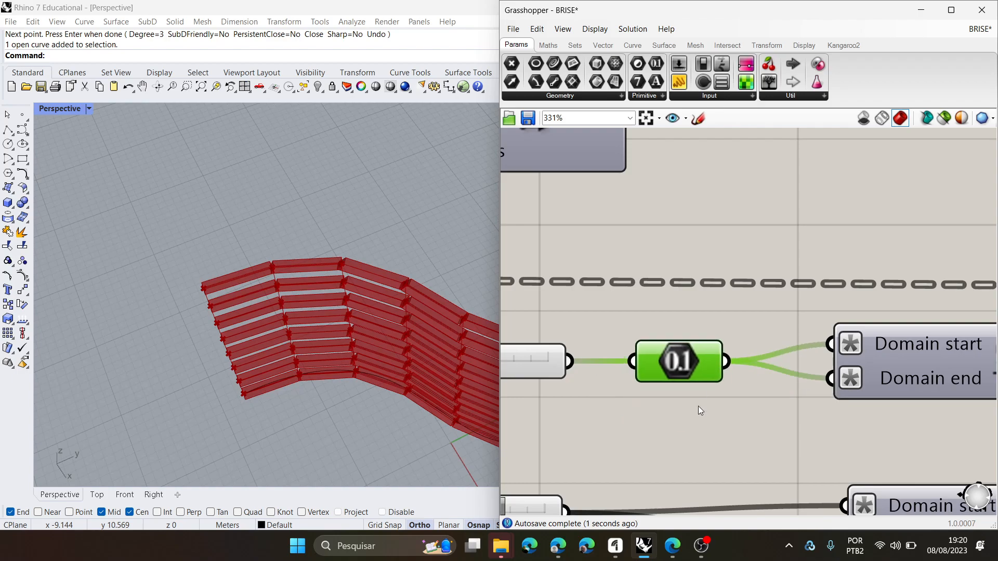
{"action": "scroll", "coordinate": [698, 400], "scroll_direction": "down", "scroll_amount": 3}
{"action": "mouse_move", "coordinate": [709, 307]}
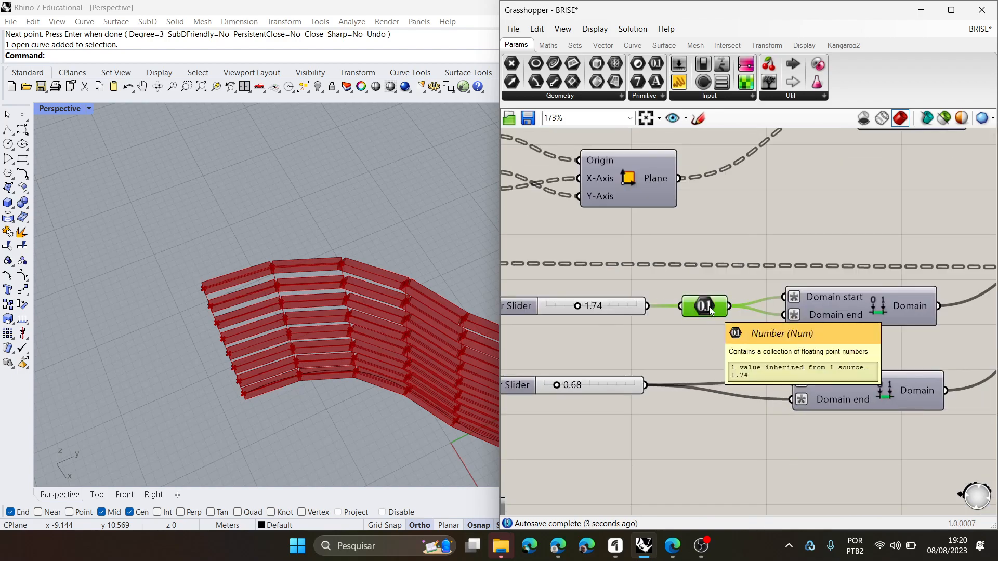
{"action": "key", "text": "Delete"}
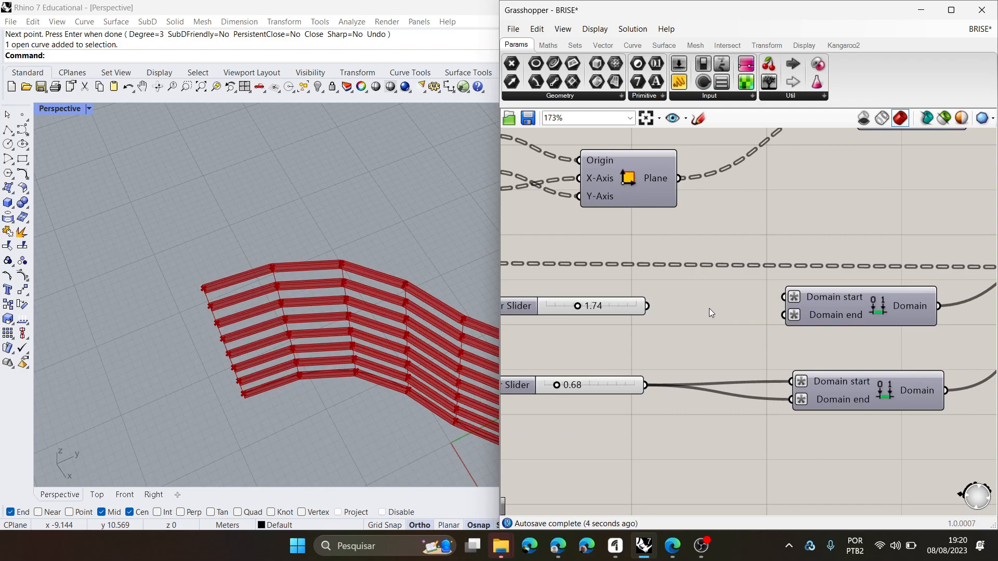
{"action": "key", "text": "ctrl+z"}
- Add a second Number parameter and route the 0.68 slider through it into its domain's start and end inputs
{"action": "left_click_drag", "start_coordinate": [706, 310], "coordinate": [646, 385], "text": "alt"}
{"action": "left_click_drag", "start_coordinate": [730, 370], "coordinate": [792, 402]}
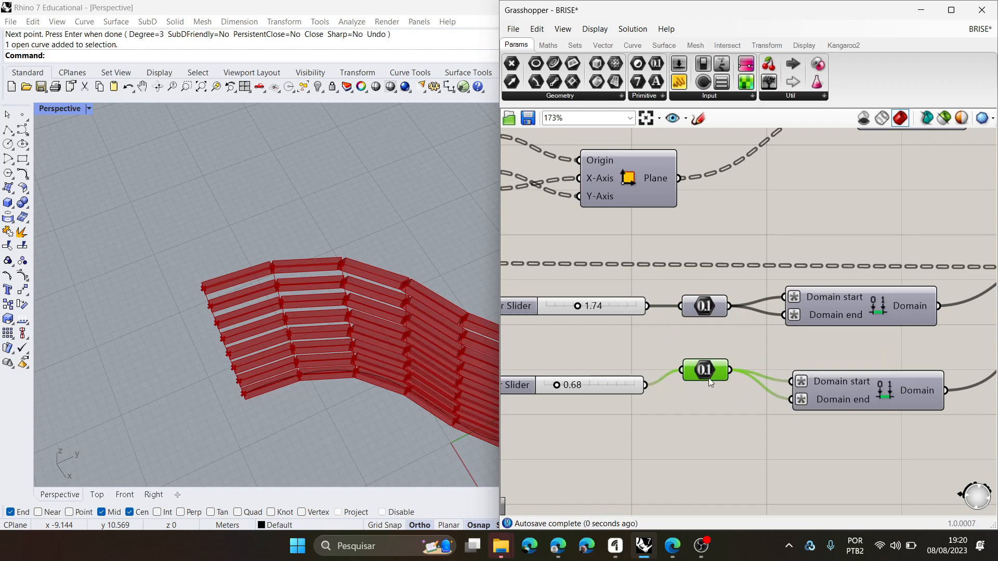
{"action": "left_click_drag", "start_coordinate": [709, 374], "coordinate": [709, 388]}
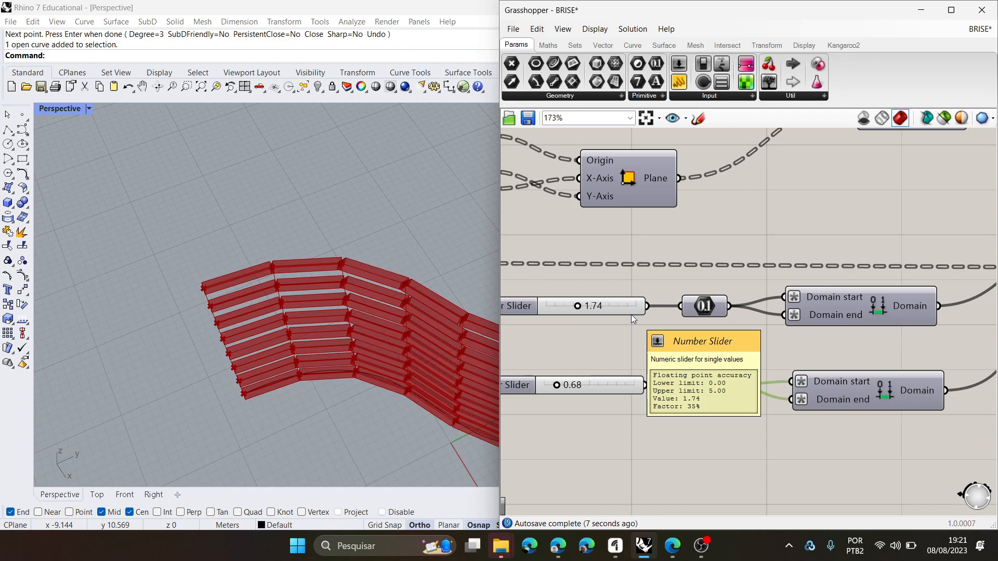
- Cluster the Number parameters, both domains, the plane rotation, the rectangle and the surface component, excluding the sliders and plane constructor
{"action": "scroll", "coordinate": [587, 322], "scroll_direction": "down", "scroll_amount": 5}
{"action": "scroll", "coordinate": [692, 359], "scroll_direction": "up", "scroll_amount": 4}
{"action": "left_click", "coordinate": [827, 275]}
{"action": "scroll", "coordinate": [812, 376], "scroll_direction": "down", "scroll_amount": 3}
{"action": "left_click_drag", "start_coordinate": [902, 420], "coordinate": [648, 237]}
{"action": "scroll", "coordinate": [630, 294], "scroll_direction": "up", "scroll_amount": 3}
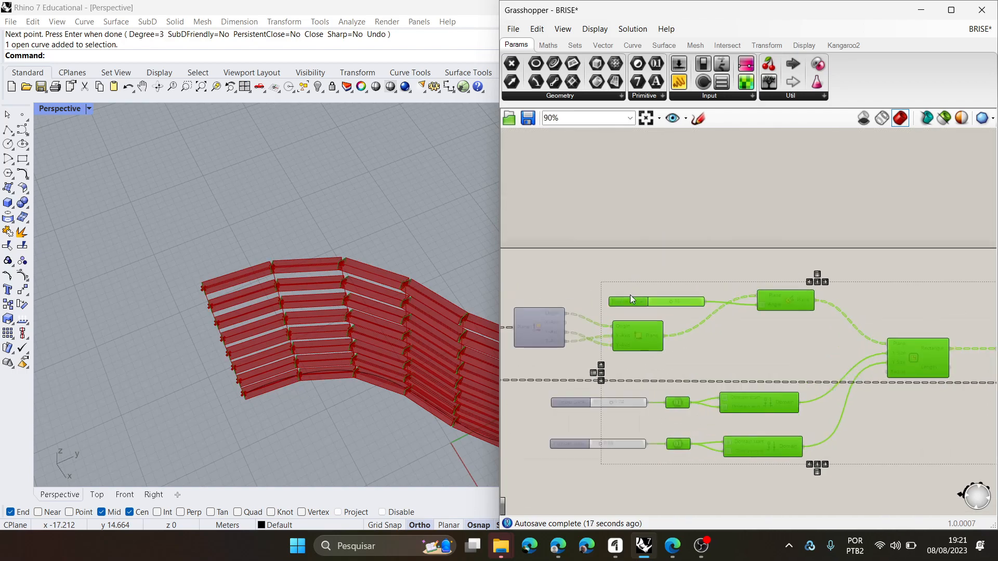
{"action": "scroll", "coordinate": [630, 295], "scroll_direction": "up", "scroll_amount": 2}
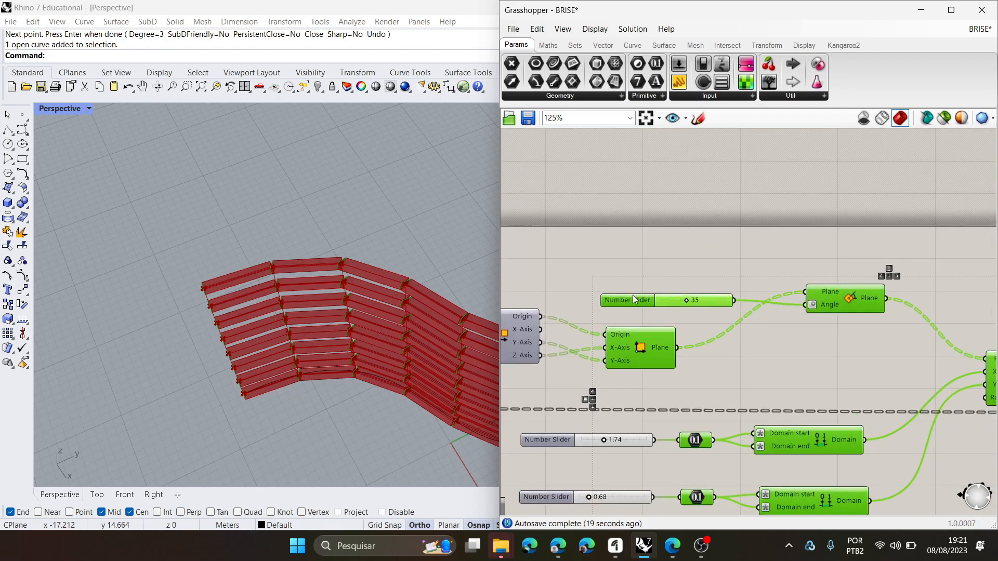
{"action": "left_click", "coordinate": [632, 299], "text": "ctrl"}
{"action": "left_click", "coordinate": [635, 352], "text": "ctrl"}
{"action": "scroll", "coordinate": [642, 349], "scroll_direction": "down", "scroll_amount": 2}
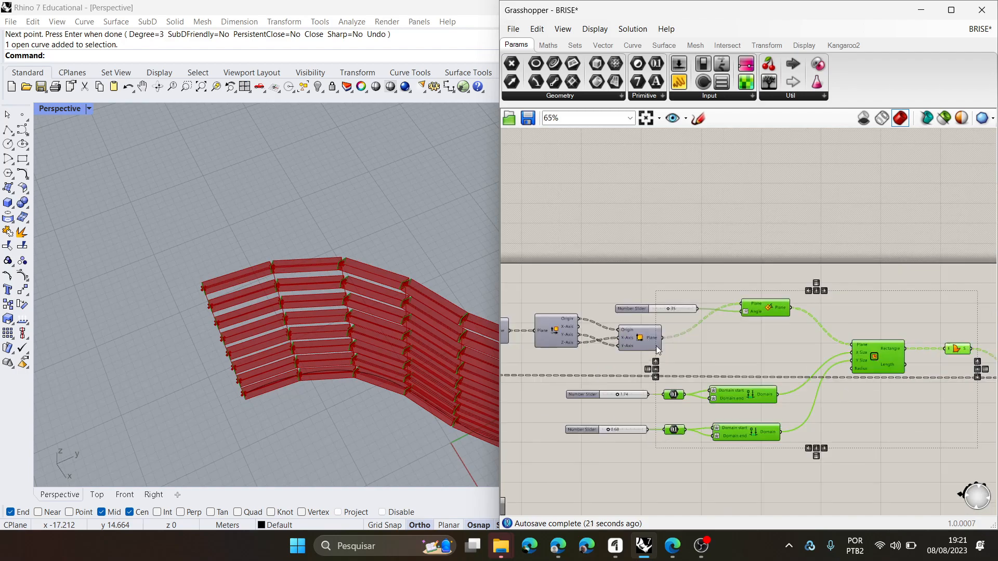
{"action": "scroll", "coordinate": [730, 330], "scroll_direction": "up", "scroll_amount": 1}
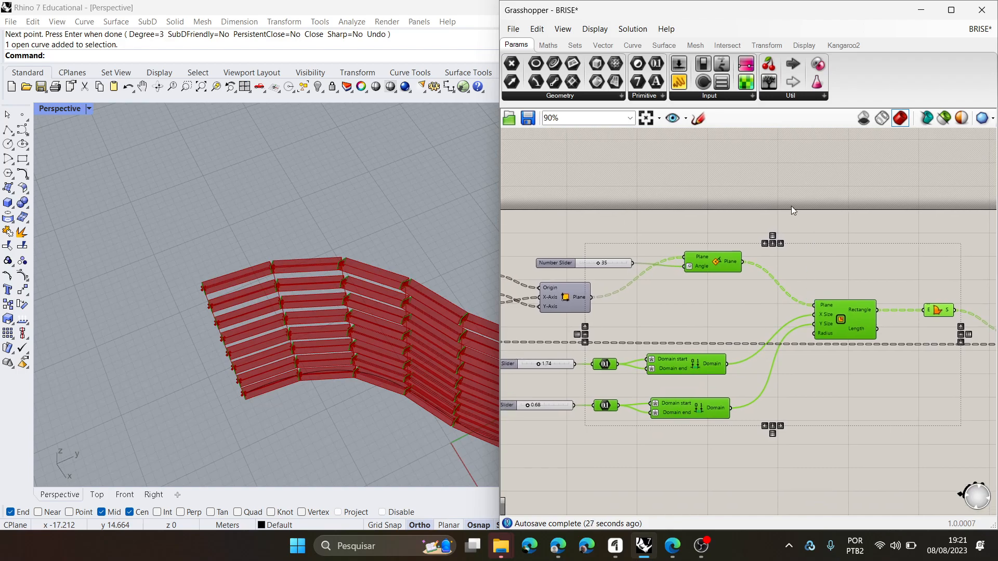
{"action": "right_click", "coordinate": [813, 225]}
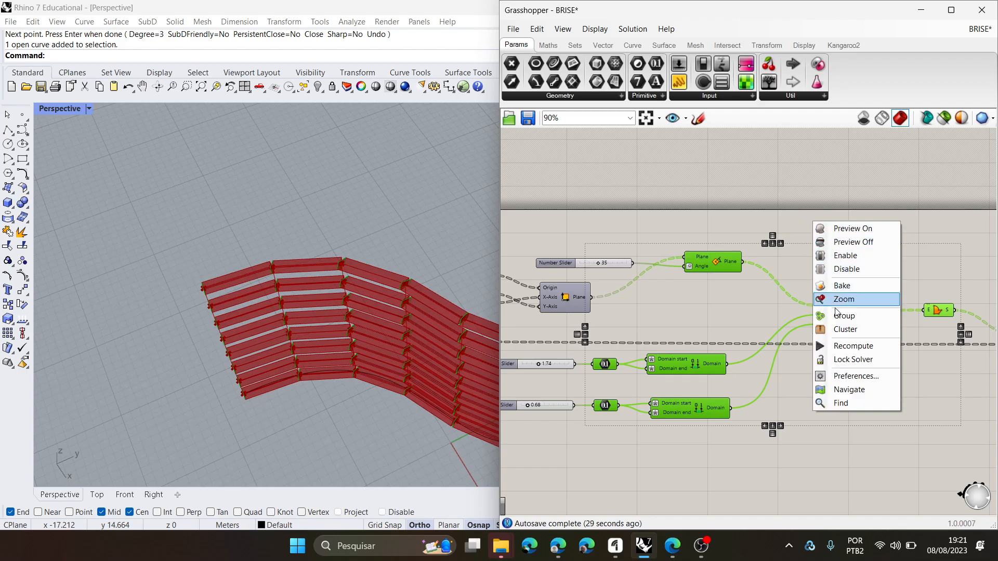
{"action": "left_click", "coordinate": [845, 331]}
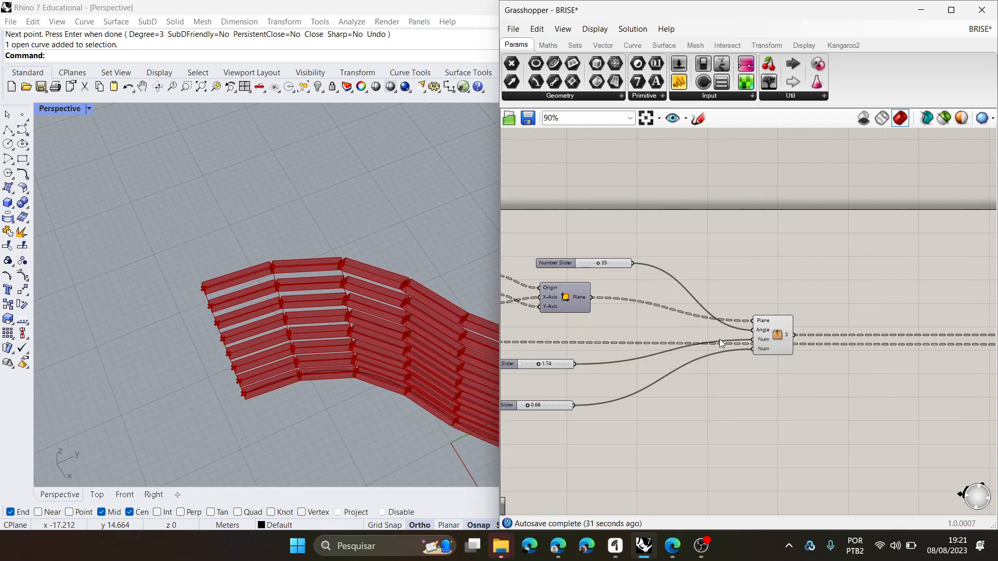
- Move the cluster upward on the canvas so it sits clear above the long dashed wire
{"action": "scroll", "coordinate": [737, 351], "scroll_direction": "up", "scroll_amount": 4}
{"action": "scroll", "coordinate": [737, 351], "scroll_direction": "up", "scroll_amount": 2}
{"action": "scroll", "coordinate": [827, 364], "scroll_direction": "down", "scroll_amount": 2}
{"action": "left_click", "coordinate": [840, 285]}
{"action": "scroll", "coordinate": [850, 254], "scroll_direction": "up", "scroll_amount": 3}
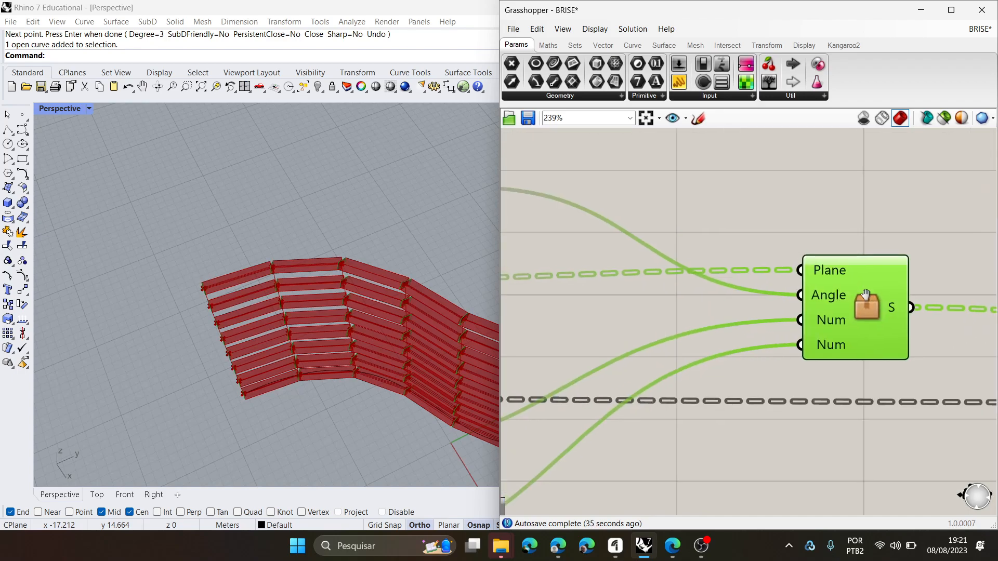
{"action": "scroll", "coordinate": [843, 295], "scroll_direction": "down", "scroll_amount": 2}
{"action": "right_click_drag", "start_coordinate": [837, 308], "coordinate": [830, 287]}
{"action": "scroll", "coordinate": [713, 291], "scroll_direction": "down", "scroll_amount": 1}
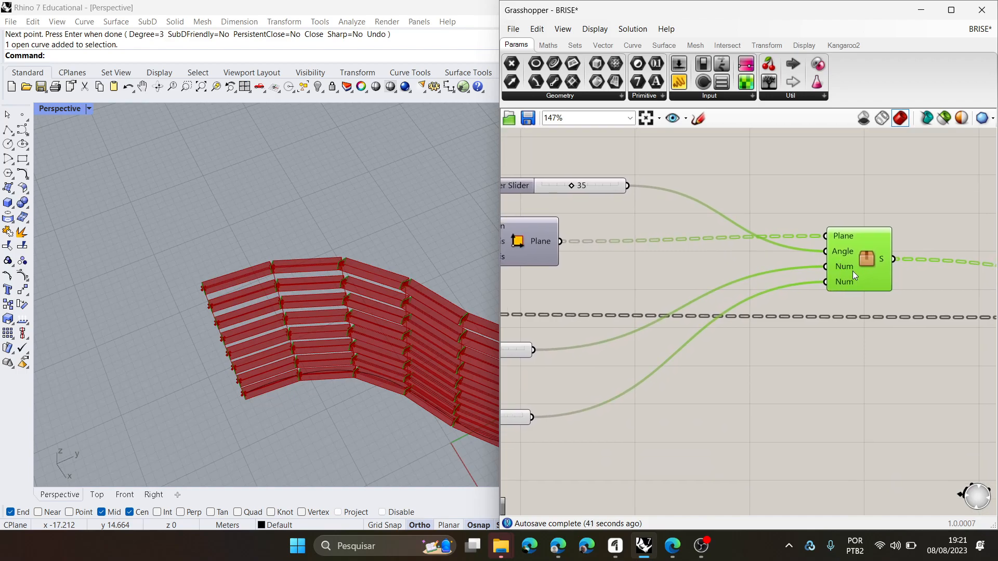
{"action": "scroll", "coordinate": [741, 295], "scroll_direction": "down", "scroll_amount": 3}
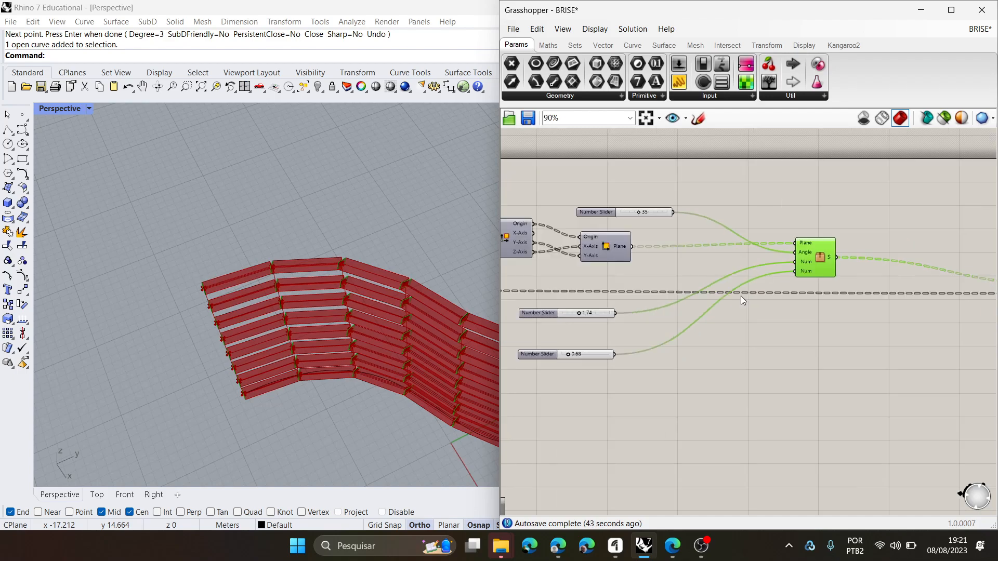
{"action": "right_click_drag", "start_coordinate": [741, 295], "coordinate": [724, 285]}
{"action": "scroll", "coordinate": [748, 240], "scroll_direction": "up", "scroll_amount": 5}
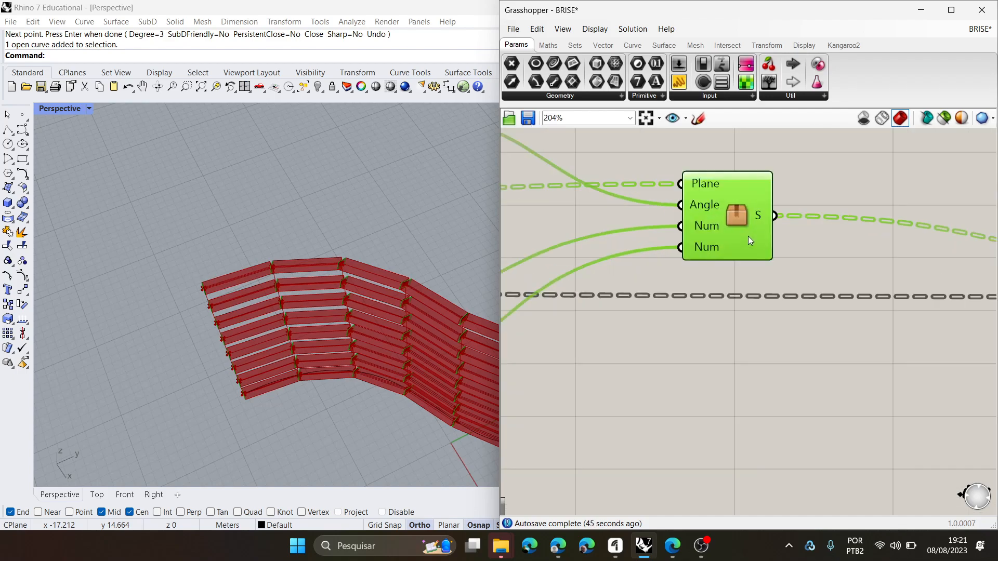
- Open the cluster for editing and move its Plane and Angle inputs apart, farther from the plane rotation component
{"action": "double_click", "coordinate": [741, 213]}
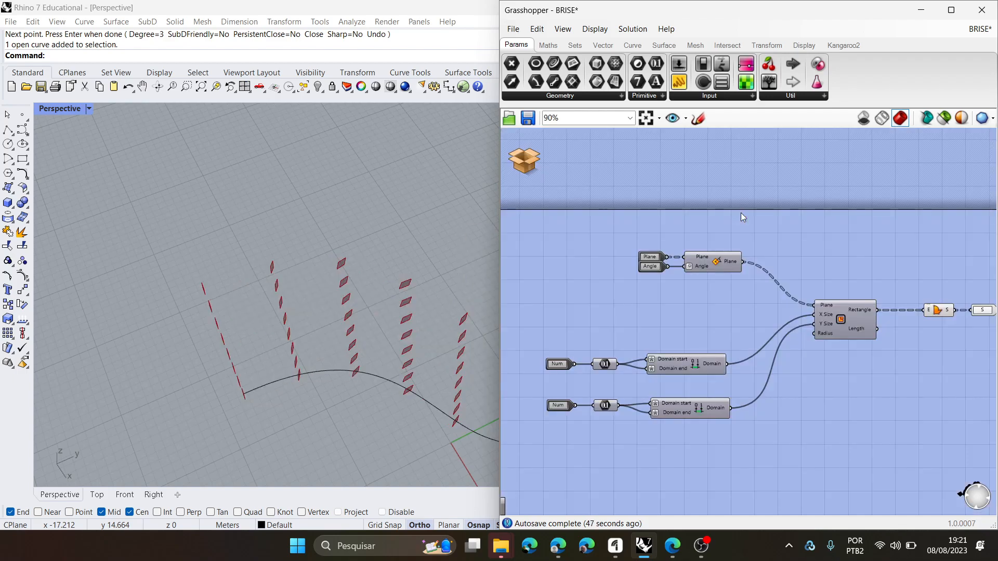
{"action": "scroll", "coordinate": [651, 207], "scroll_direction": "up", "scroll_amount": 6}
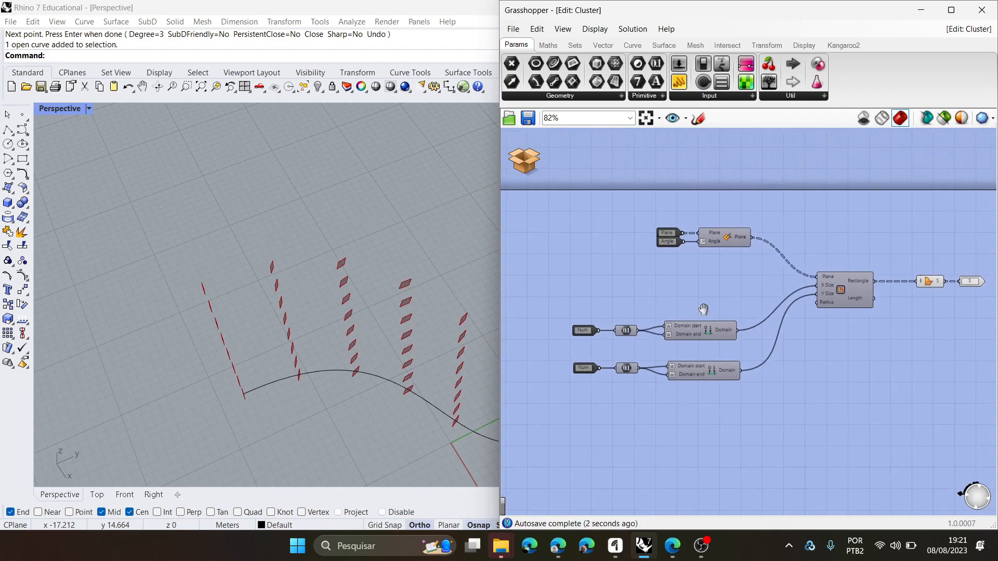
{"action": "left_click_drag", "start_coordinate": [675, 250], "coordinate": [668, 238]}
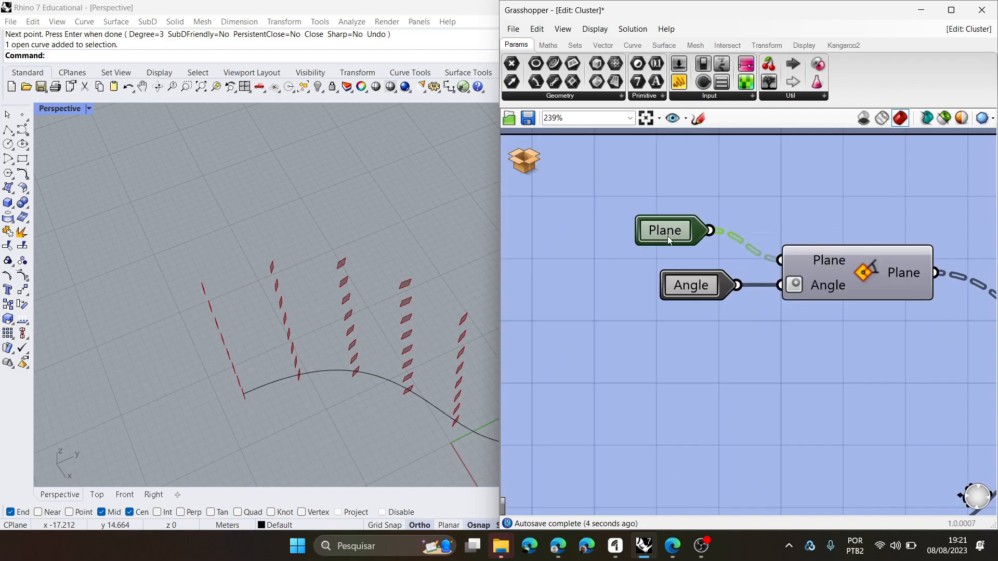
{"action": "left_click_drag", "start_coordinate": [685, 284], "coordinate": [639, 299]}
{"action": "left_click_drag", "start_coordinate": [660, 235], "coordinate": [643, 235]}
{"action": "left_click", "coordinate": [635, 310]}
{"action": "scroll", "coordinate": [648, 313], "scroll_direction": "down", "scroll_amount": 8}
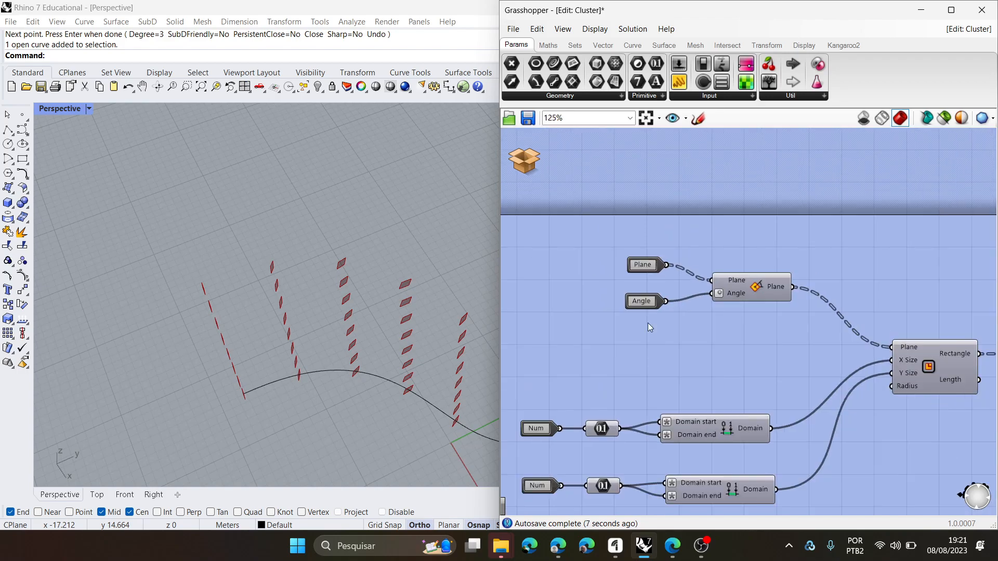
- Check the rectangular surfaces the cluster generates, then save the cluster and return to the parent document
{"action": "scroll", "coordinate": [624, 370], "scroll_direction": "up", "scroll_amount": 6}
{"action": "scroll", "coordinate": [224, 322], "scroll_direction": "up", "scroll_amount": 5}
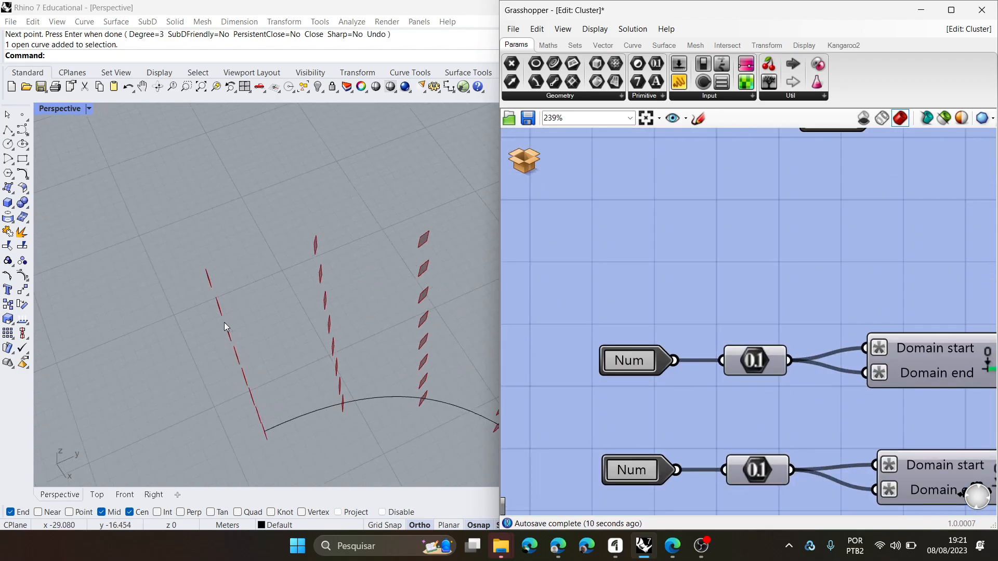
{"action": "right_click_drag", "start_coordinate": [317, 312], "coordinate": [395, 275]}
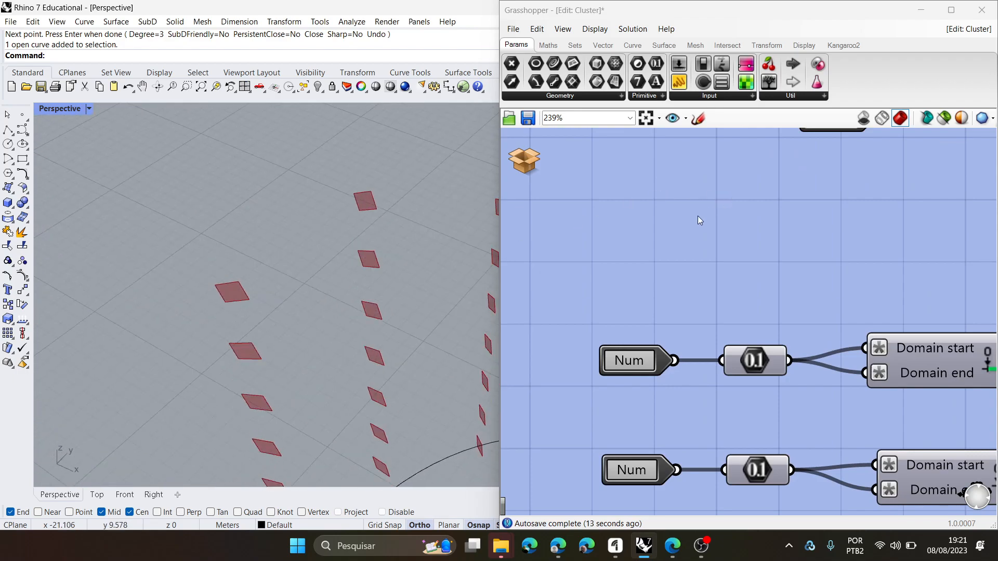
{"action": "scroll", "coordinate": [658, 250], "scroll_direction": "down", "scroll_amount": 6}
{"action": "right_click_drag", "start_coordinate": [675, 260], "coordinate": [599, 300]}
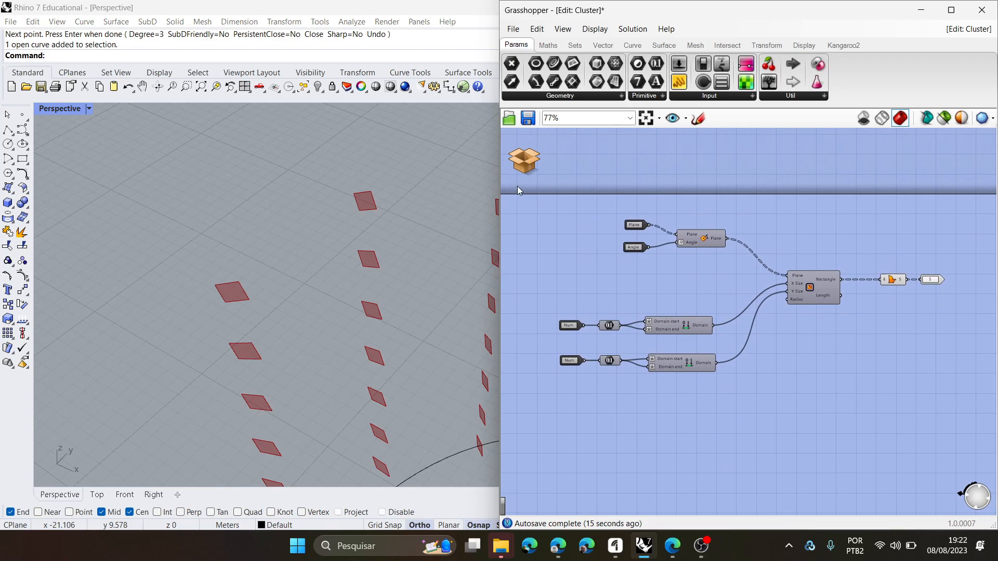
{"action": "left_click", "coordinate": [525, 164]}
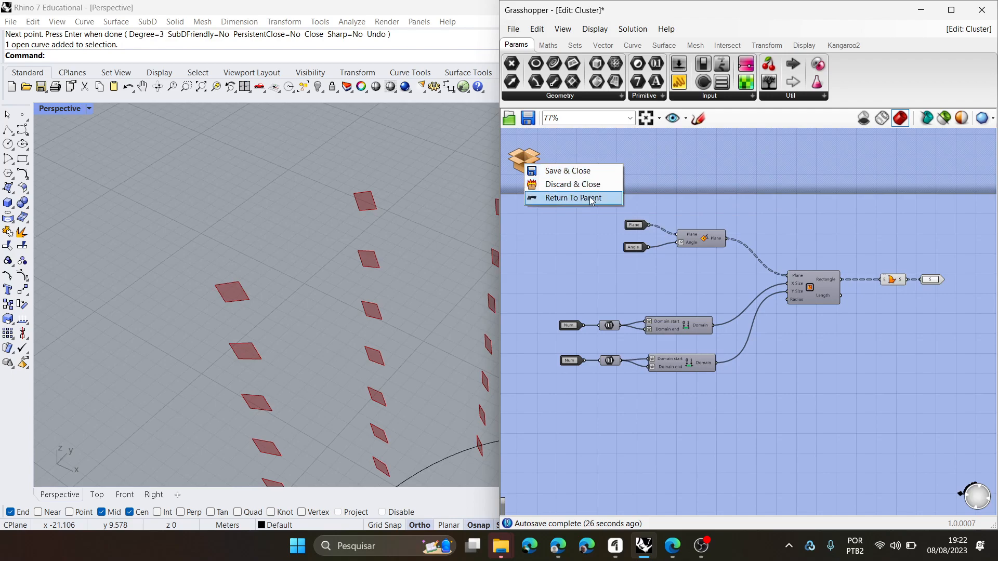
{"action": "left_click", "coordinate": [576, 173]}
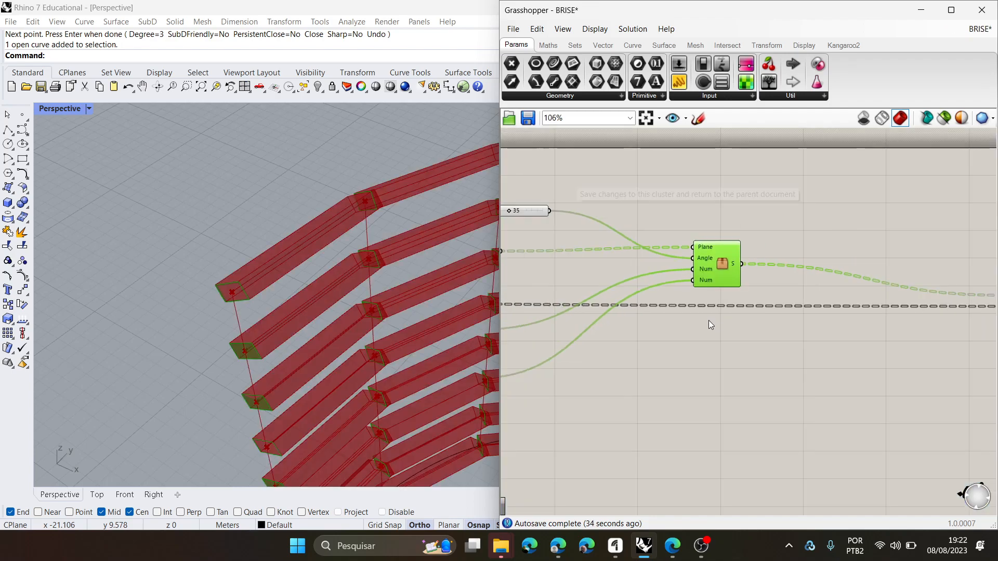
- Check the cluster's inputs against the sliders feeding them and reopen the cluster at its two Num inputs
{"action": "scroll", "coordinate": [759, 274], "scroll_direction": "up", "scroll_amount": 5}
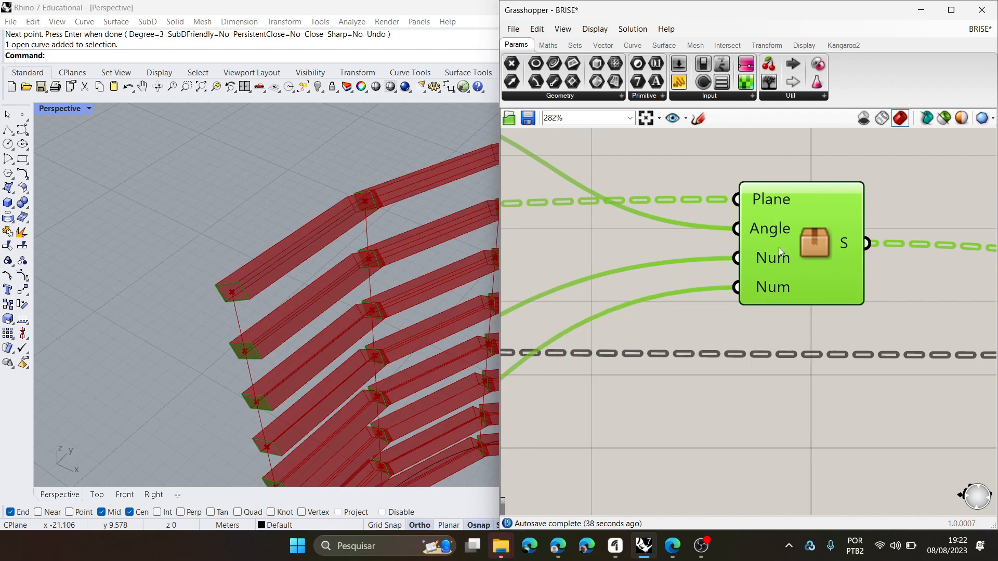
{"action": "mouse_move", "coordinate": [781, 232]}
{"action": "scroll", "coordinate": [782, 229], "scroll_direction": "down", "scroll_amount": 4}
{"action": "right_click_drag", "start_coordinate": [780, 238], "coordinate": [860, 245]}
{"action": "scroll", "coordinate": [860, 245], "scroll_direction": "down", "scroll_amount": 2}
{"action": "scroll", "coordinate": [607, 356], "scroll_direction": "up", "scroll_amount": 2}
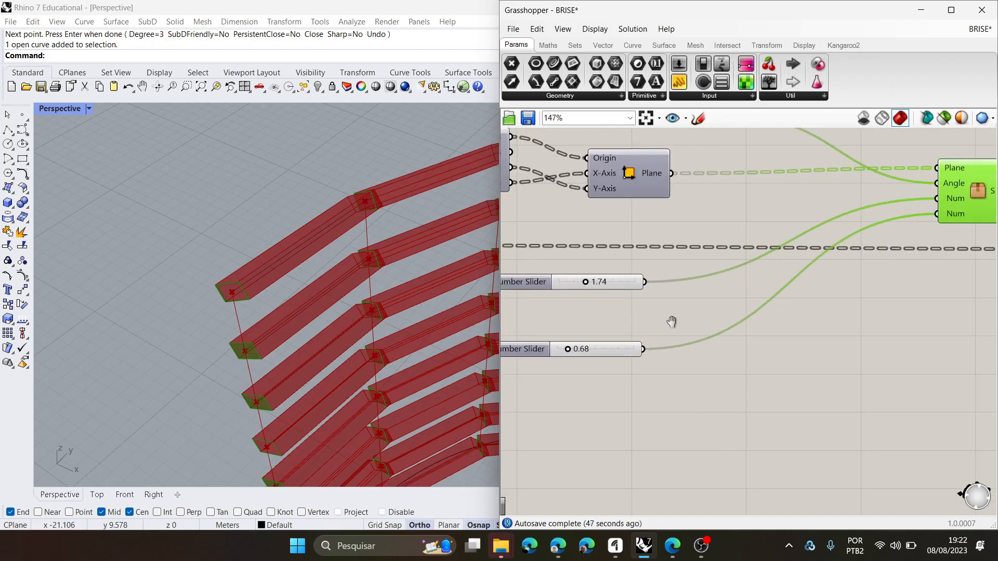
{"action": "right_click_drag", "start_coordinate": [678, 326], "coordinate": [602, 325]}
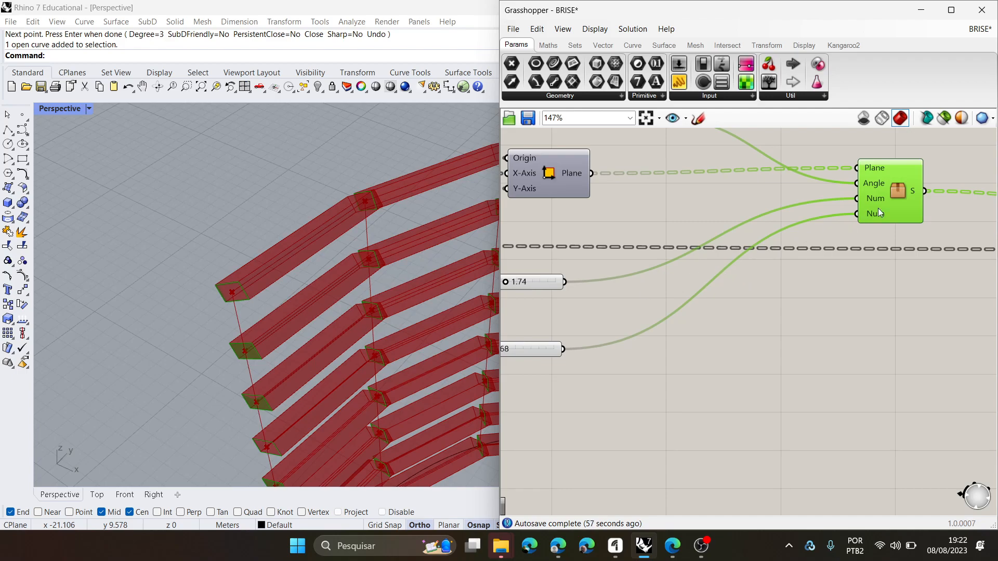
{"action": "double_click", "coordinate": [901, 193]}
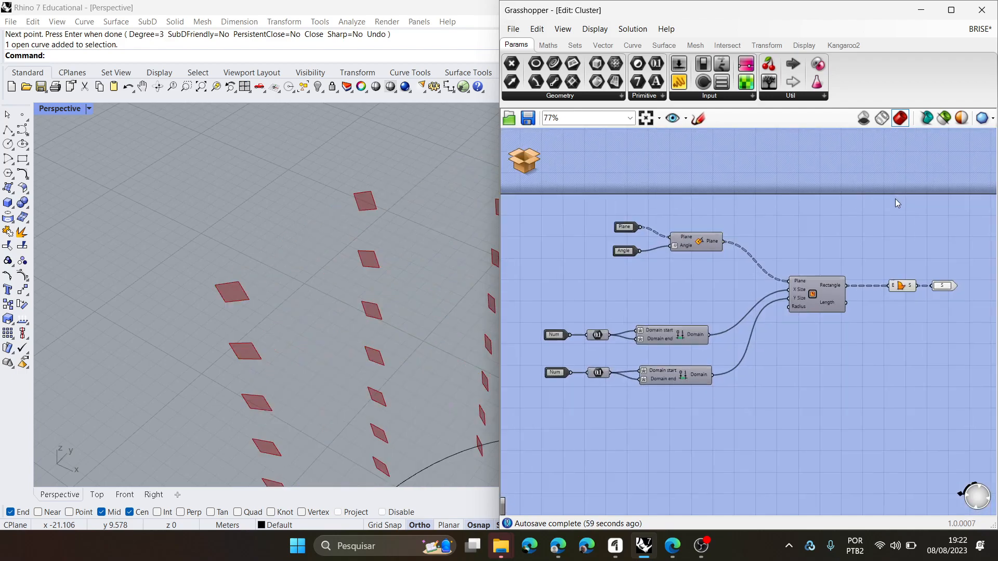
{"action": "scroll", "coordinate": [671, 359], "scroll_direction": "up", "scroll_amount": 6}
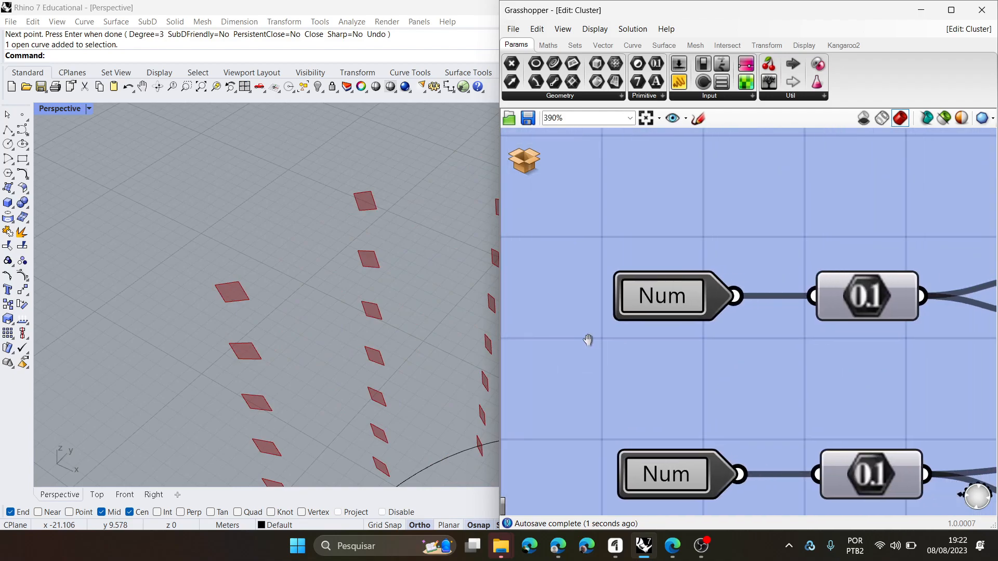
{"action": "left_click", "coordinate": [653, 287]}
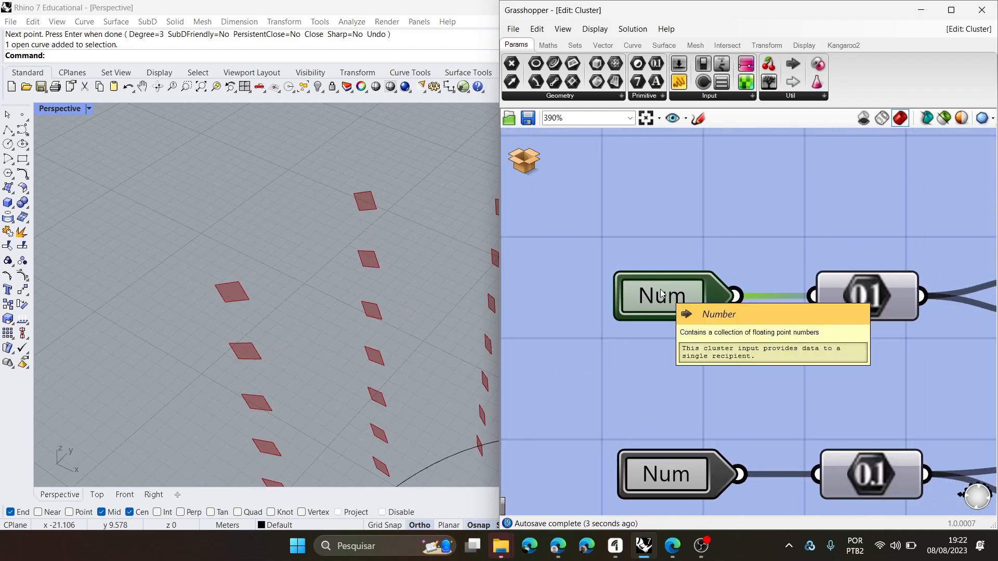
{"action": "double_click", "coordinate": [666, 297]}
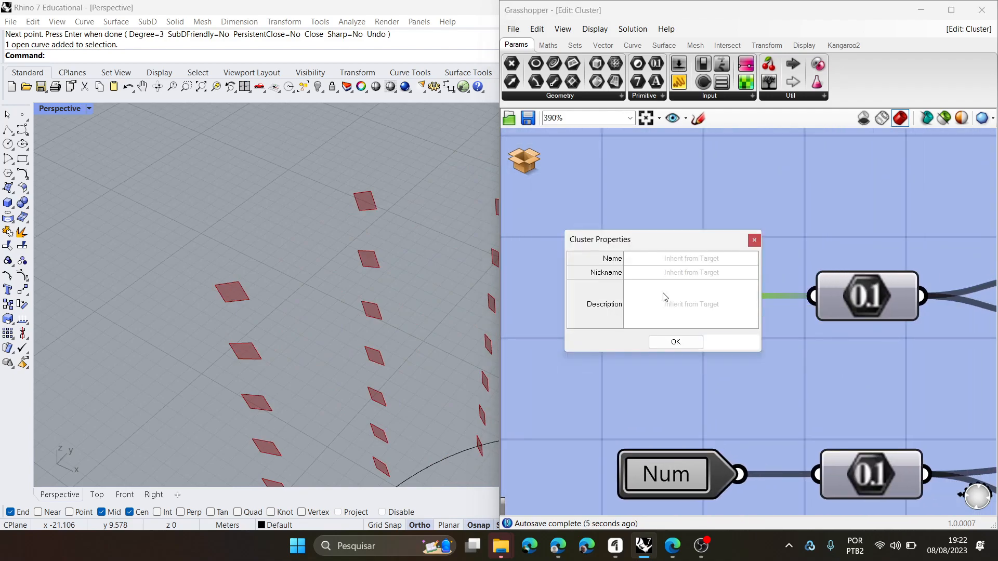
{"action": "left_click", "coordinate": [681, 261]}
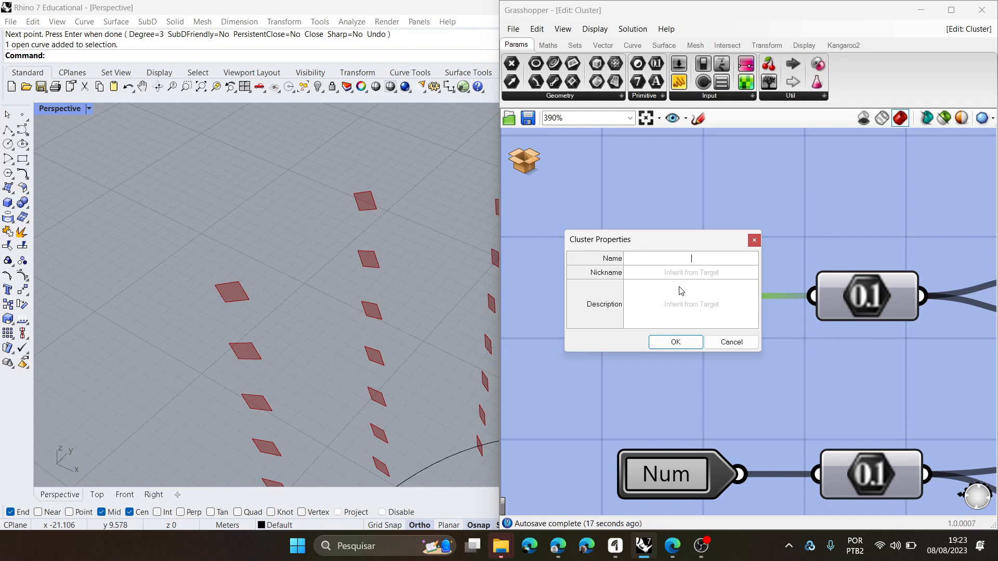
{"action": "left_click", "coordinate": [752, 242]}
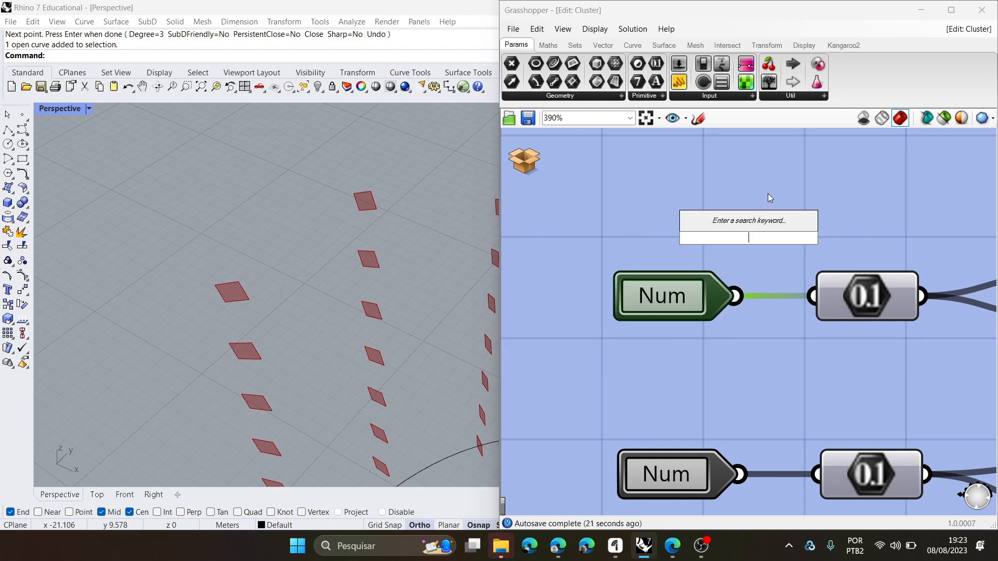
- Add a Cluster Input component just above the upper Num input
{"action": "left_click", "coordinate": [825, 96]}
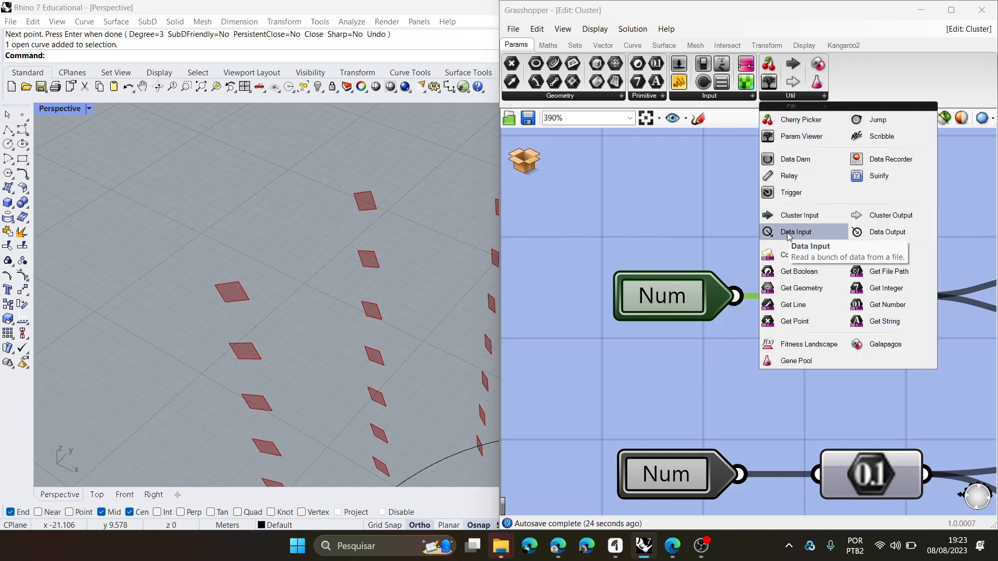
{"action": "left_click", "coordinate": [795, 216]}
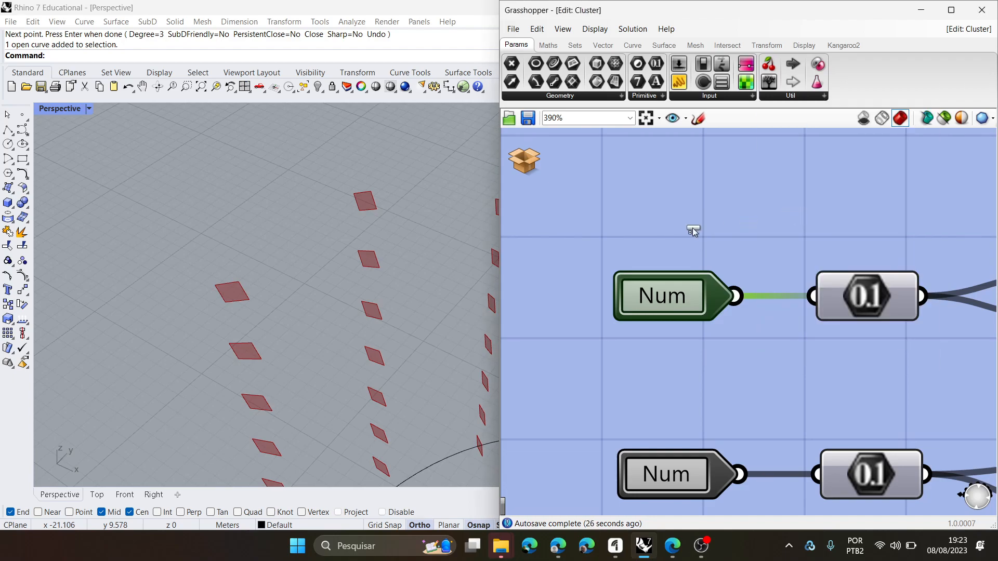
{"action": "left_click", "coordinate": [657, 237]}
{"action": "scroll", "coordinate": [638, 344], "scroll_direction": "down", "scroll_amount": 5}
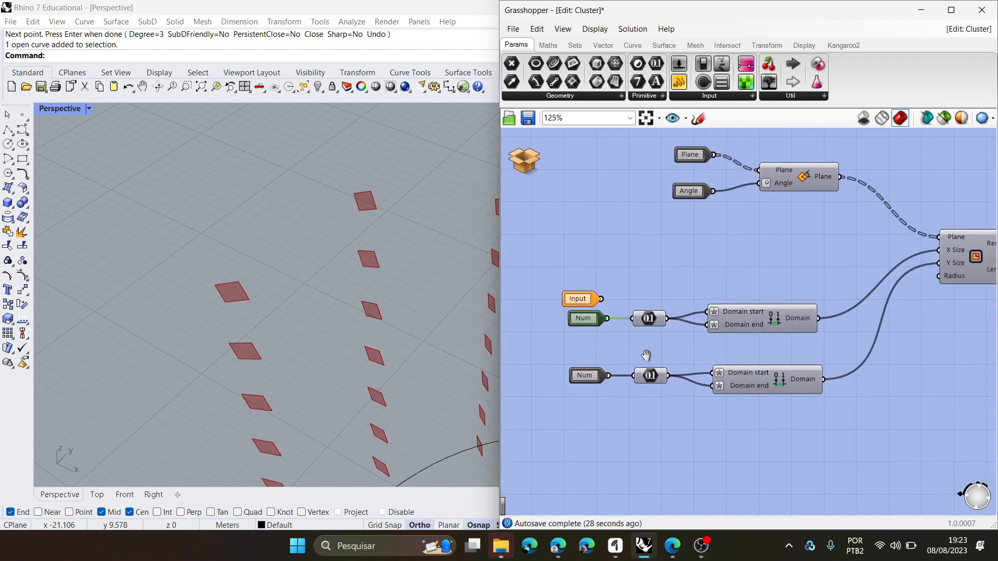
{"action": "scroll", "coordinate": [635, 280], "scroll_direction": "up", "scroll_amount": 5}
- Name the new cluster input "X size" and give it the nickname "x" in its properties
{"action": "double_click", "coordinate": [641, 276]}
{"action": "left_click", "coordinate": [670, 240]}
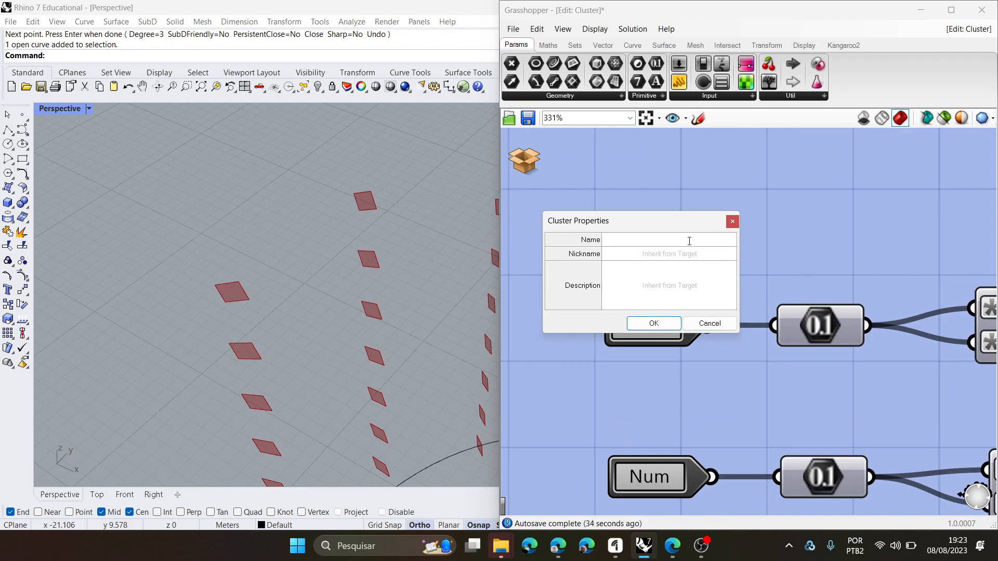
{"action": "type", "text": "x di"}
{"action": "key", "text": "BackSpace"}
{"action": "key", "text": "BackSpace"}
{"action": "type", "text": "size"}
{"action": "left_click", "coordinate": [670, 254]}
{"action": "type", "text": "x"}
{"action": "left_click", "coordinate": [668, 276]}
{"action": "left_click", "coordinate": [691, 253]}
- Enter the description "Dimensão x da superfície rentangular" for the new cluster input and confirm its properties
{"action": "left_click", "coordinate": [673, 294]}
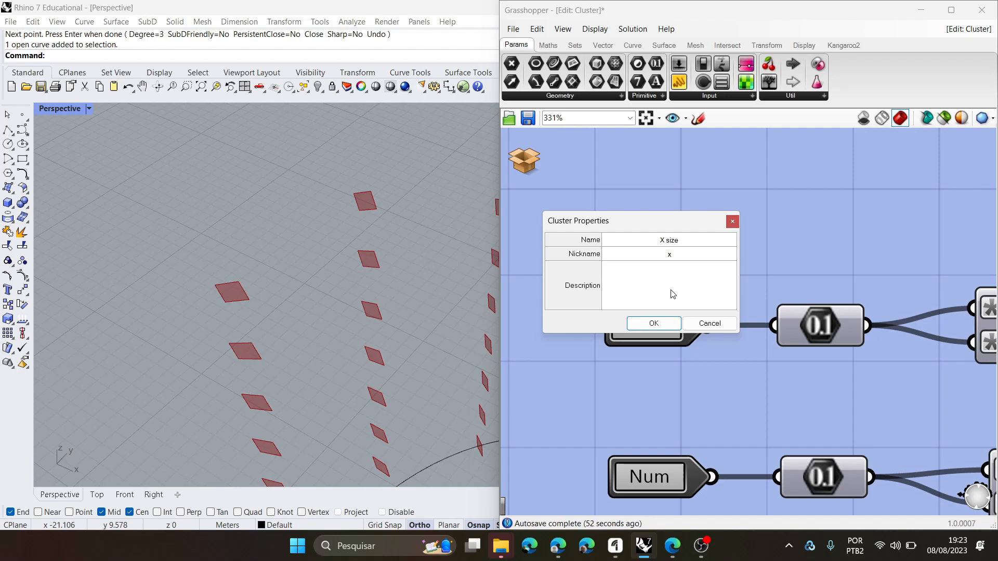
{"action": "type", "text": "Dimens"}
{"action": "key", "text": "BackSpace"}
{"action": "key", "text": "BackSpace"}
{"action": "key", "text": "BackSpace"}
{"action": "type", "text": "icie rentangular"}
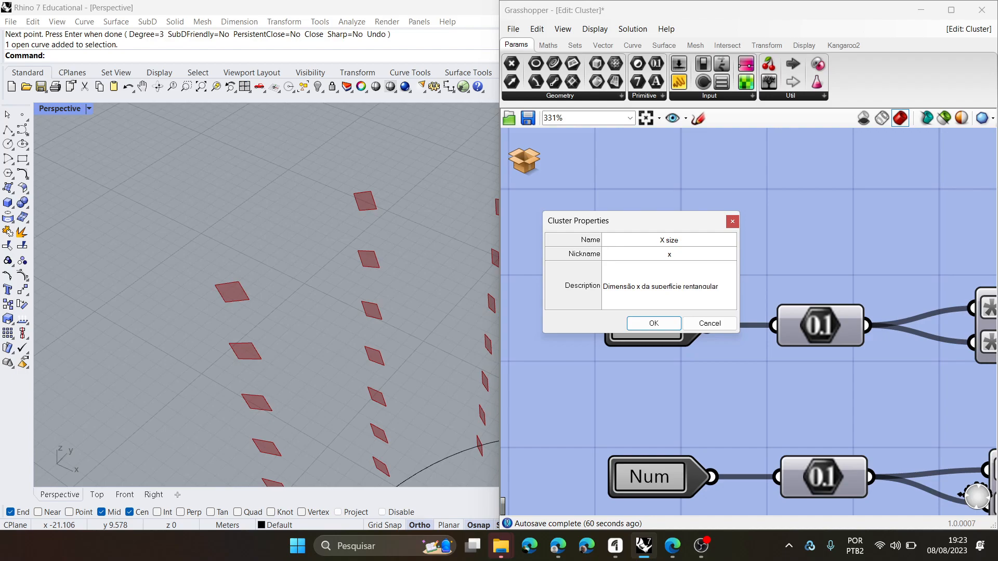
{"action": "double_click", "coordinate": [654, 324]}
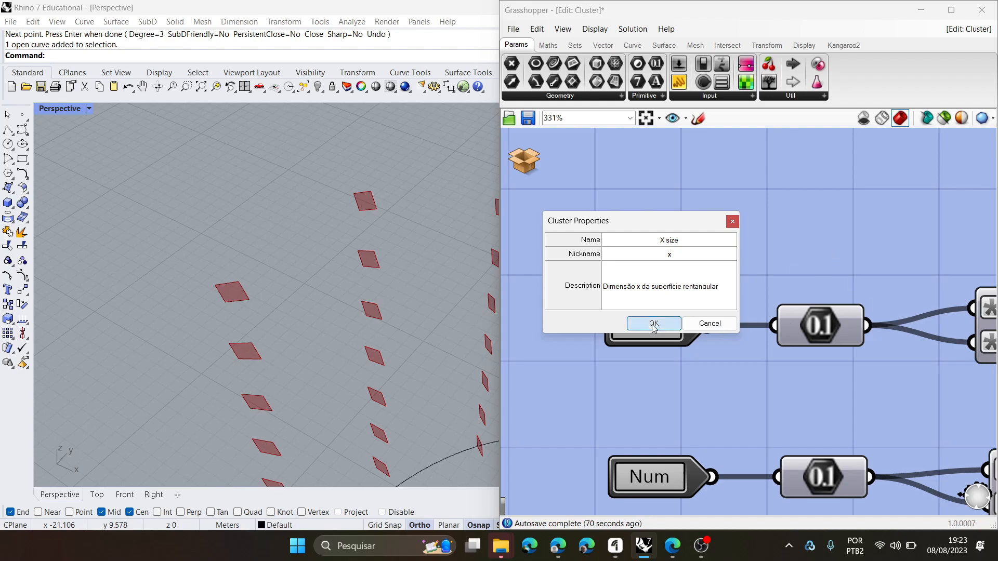
- Wire the x cluster input into the upper number parameter, delete the upper Num input and align x with that parameter
{"action": "left_click_drag", "start_coordinate": [692, 274], "coordinate": [774, 326]}
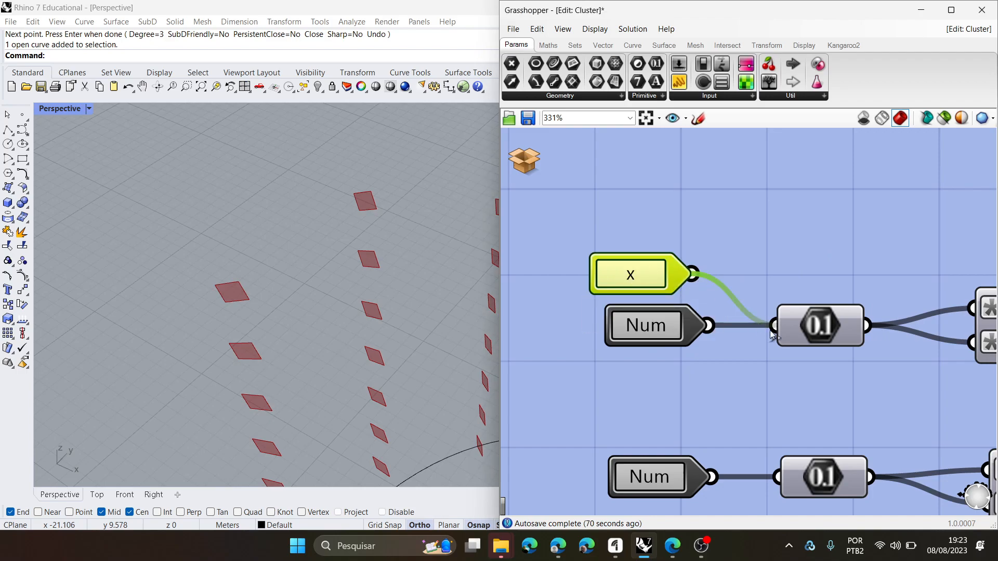
{"action": "left_click", "coordinate": [636, 318]}
{"action": "key", "text": "Delete"}
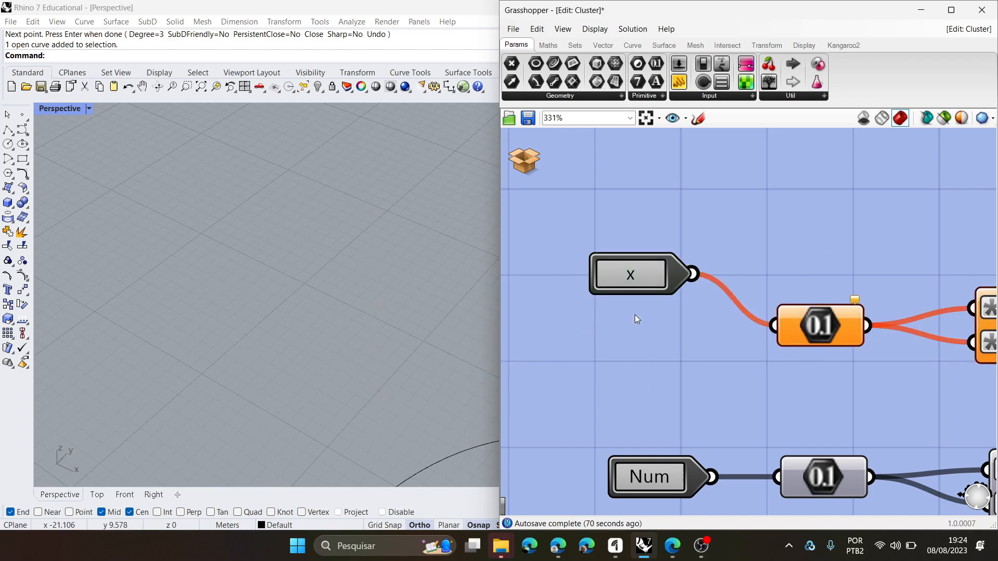
{"action": "left_click_drag", "start_coordinate": [634, 260], "coordinate": [634, 312]}
{"action": "left_click", "coordinate": [667, 351]}
- Replace the lower Num input with a new Cluster Input wired into the lower number parameter
{"action": "scroll", "coordinate": [670, 357], "scroll_direction": "down", "scroll_amount": 2}
{"action": "scroll", "coordinate": [678, 346], "scroll_direction": "up", "scroll_amount": 1}
{"action": "left_click", "coordinate": [660, 404]}
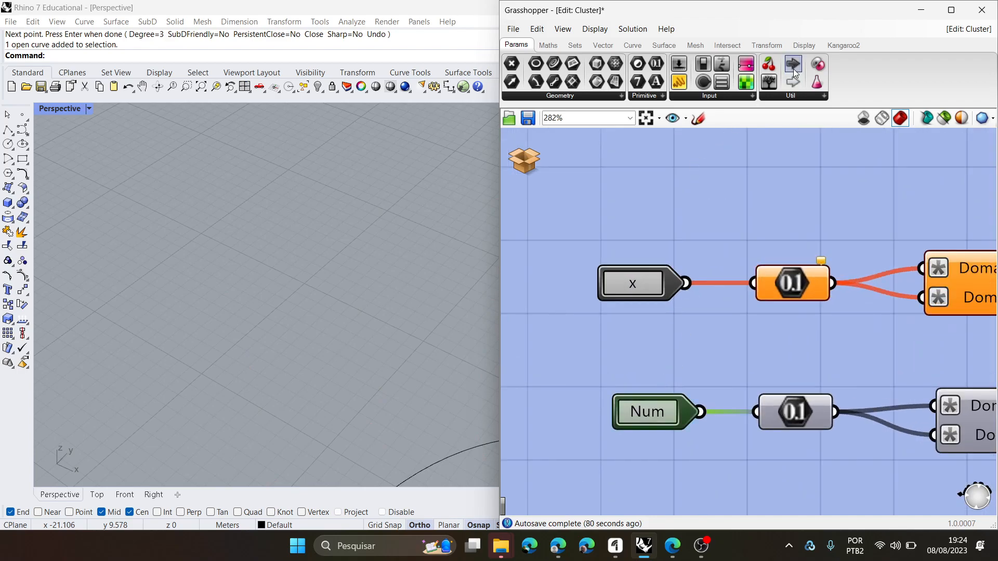
{"action": "left_click", "coordinate": [647, 368]}
{"action": "left_click_drag", "start_coordinate": [652, 411], "coordinate": [637, 429]}
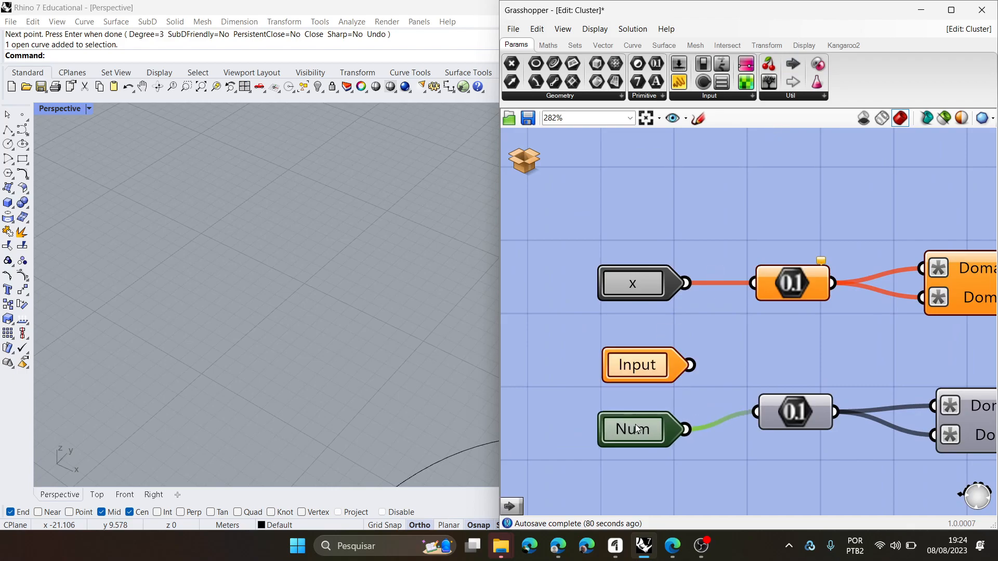
{"action": "key", "text": "Delete"}
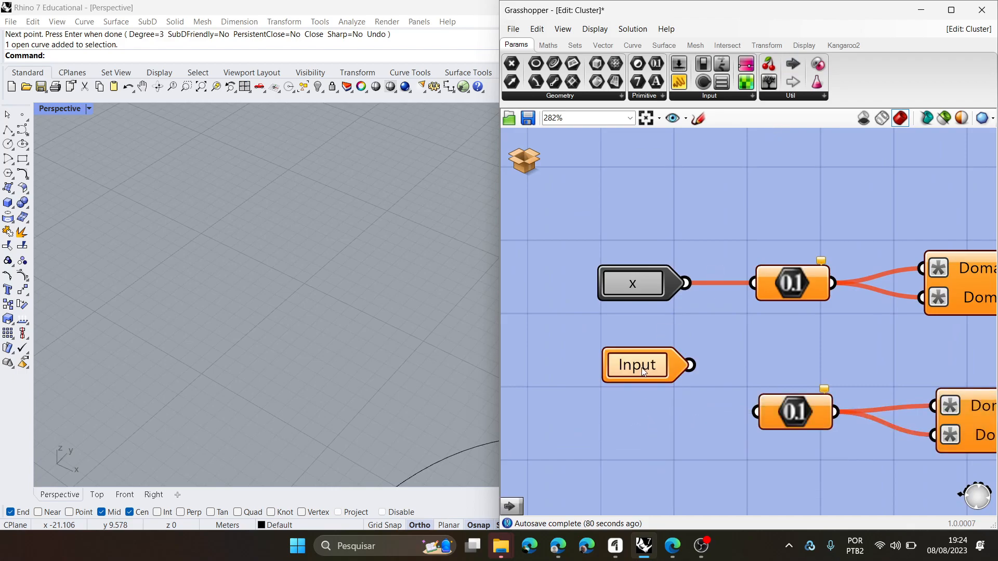
{"action": "left_click_drag", "start_coordinate": [689, 365], "coordinate": [754, 413]}
- Name the new lower cluster input "Y size" and give it the nickname "Y" in its properties
{"action": "left_click", "coordinate": [640, 367]}
{"action": "double_click", "coordinate": [640, 367]}
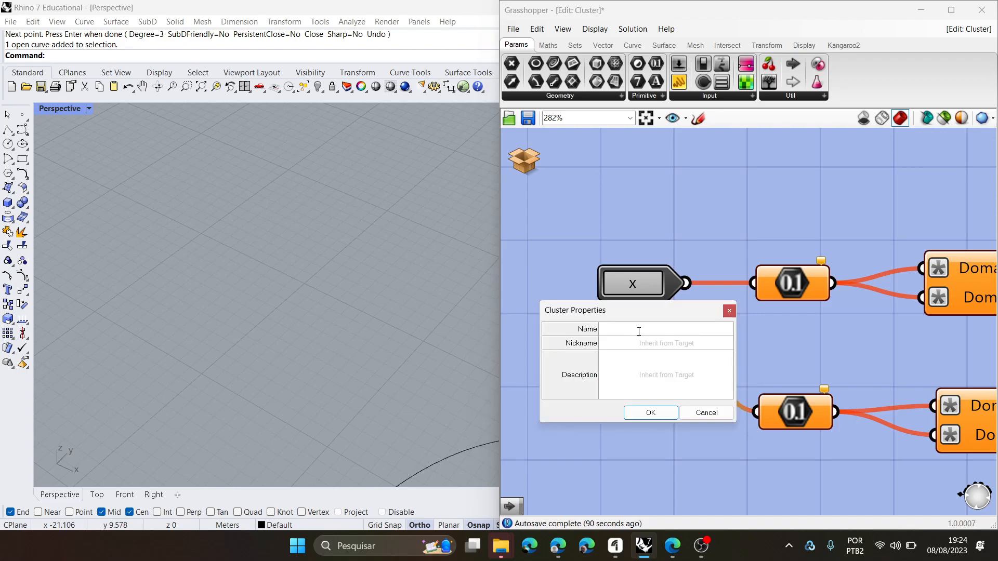
{"action": "type", "text": "Y size"}
{"action": "left_click", "coordinate": [654, 345]}
{"action": "type", "text": "Y"}
- Enter the description "Dimensão Y da superficie retangular" for the Y input and confirm its properties
{"action": "left_click", "coordinate": [639, 378]}
{"action": "type", "text": "Dimensão Y"}
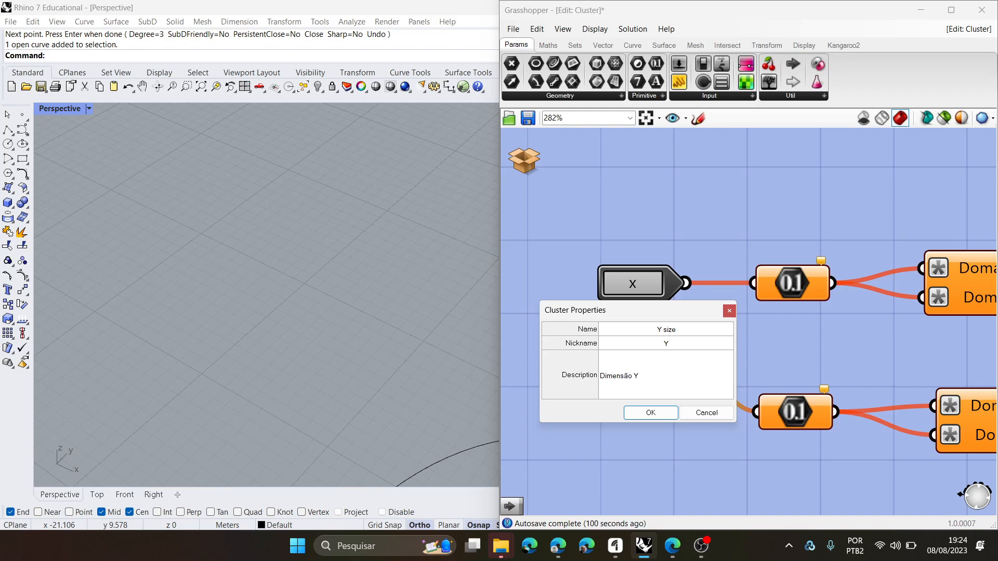
{"action": "type", "text": "da superficie retangular"}
{"action": "left_click", "coordinate": [161, 240]}
{"action": "double_click", "coordinate": [708, 375]}
{"action": "type", "text": "retan"}
{"action": "double_click", "coordinate": [651, 414]}
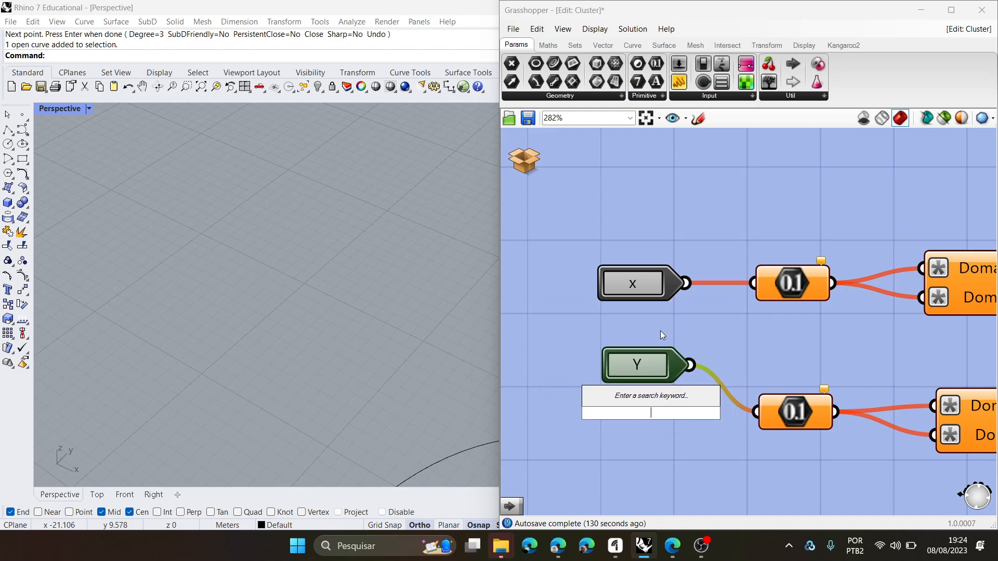
- Save and close the cluster, and check the name and description of its x input in the parent definition
{"action": "left_click", "coordinate": [523, 157]}
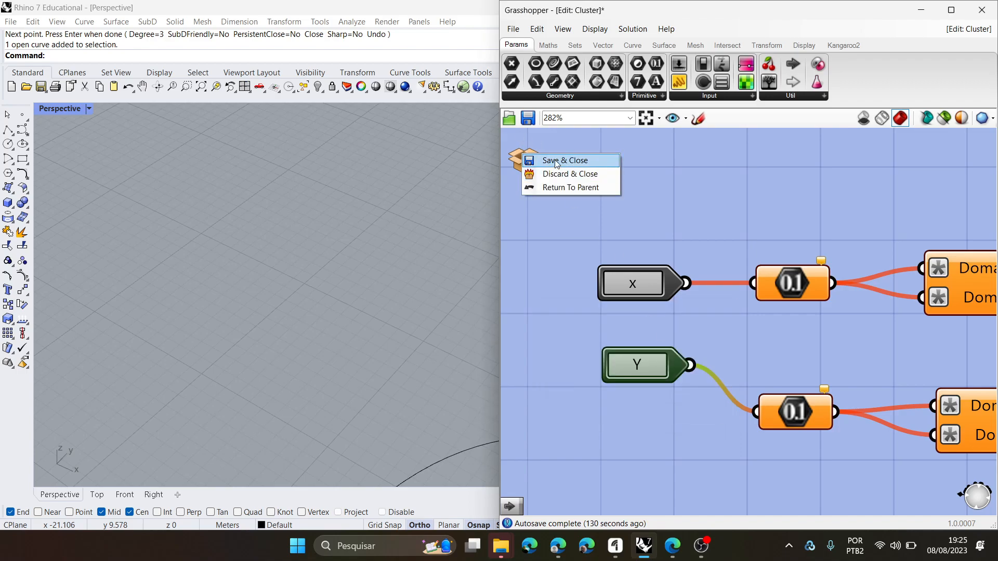
{"action": "left_click", "coordinate": [538, 158]}
{"action": "scroll", "coordinate": [783, 295], "scroll_direction": "down", "scroll_amount": 2}
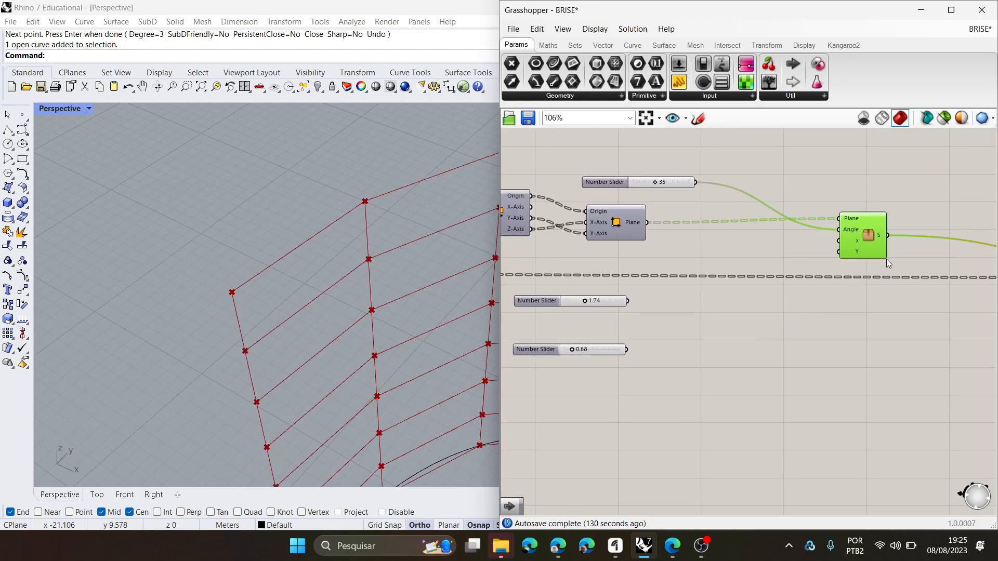
{"action": "scroll", "coordinate": [887, 257], "scroll_direction": "up", "scroll_amount": 5}
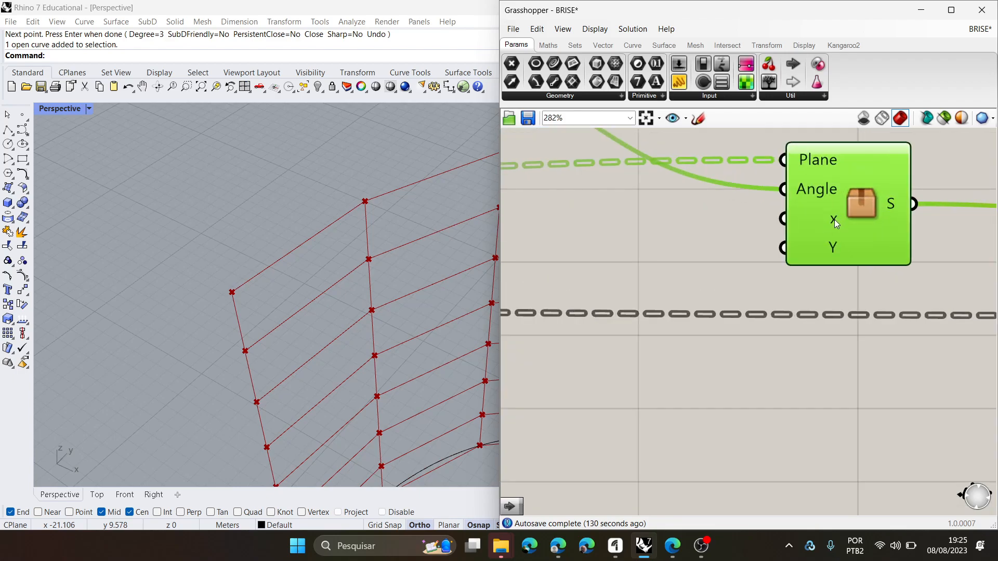
{"action": "mouse_move", "coordinate": [834, 219]}
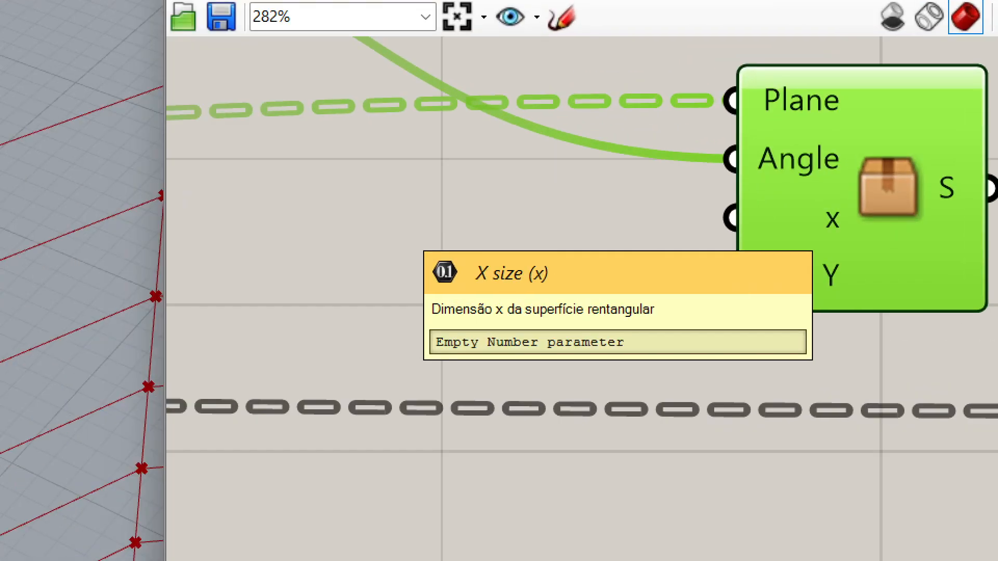
{"action": "mouse_move", "coordinate": [480, 260]}
{"action": "left_mouse_down"}
{"action": "mouse_move", "coordinate": [404, 240]}
{"action": "mouse_move", "coordinate": [467, 273]}
{"action": "left_mouse_up"}
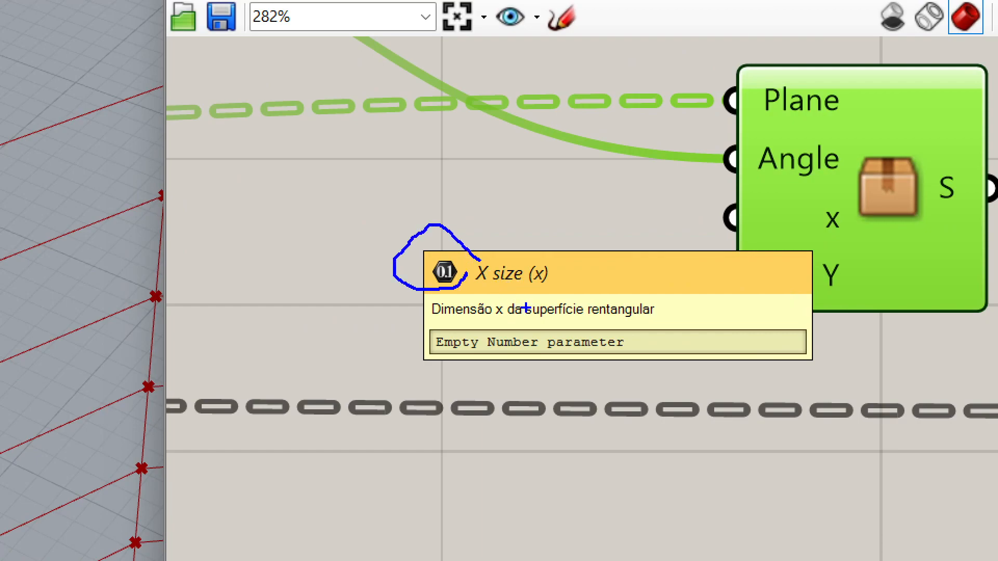
{"action": "left_click_drag", "start_coordinate": [427, 322], "coordinate": [676, 322]}
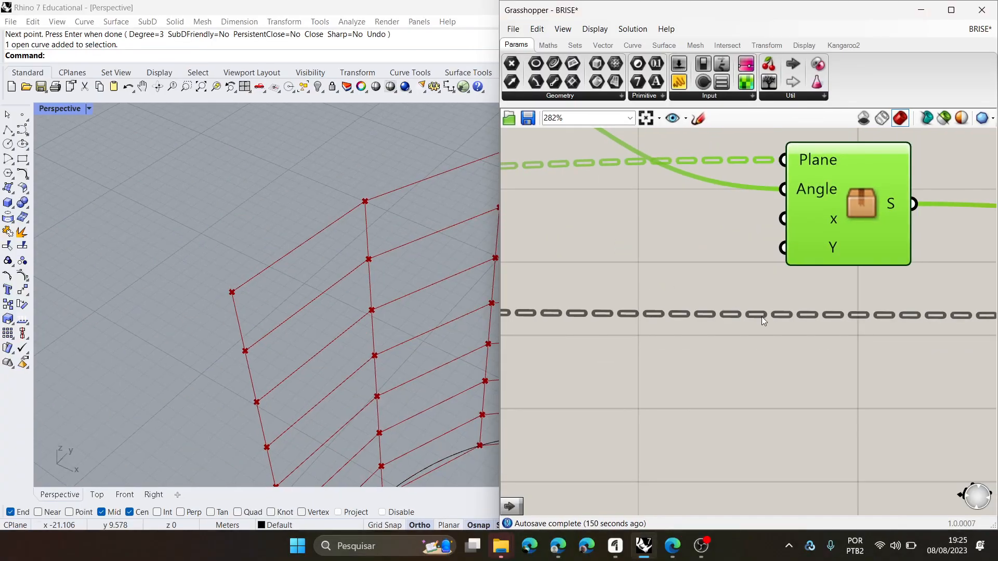
- Connect the 1.74 slider to the cluster's x input and the 0.68 slider to its Y input, and check the brise preview
{"action": "scroll", "coordinate": [693, 418], "scroll_direction": "down", "scroll_amount": 5}
{"action": "scroll", "coordinate": [531, 344], "scroll_direction": "up", "scroll_amount": 1}
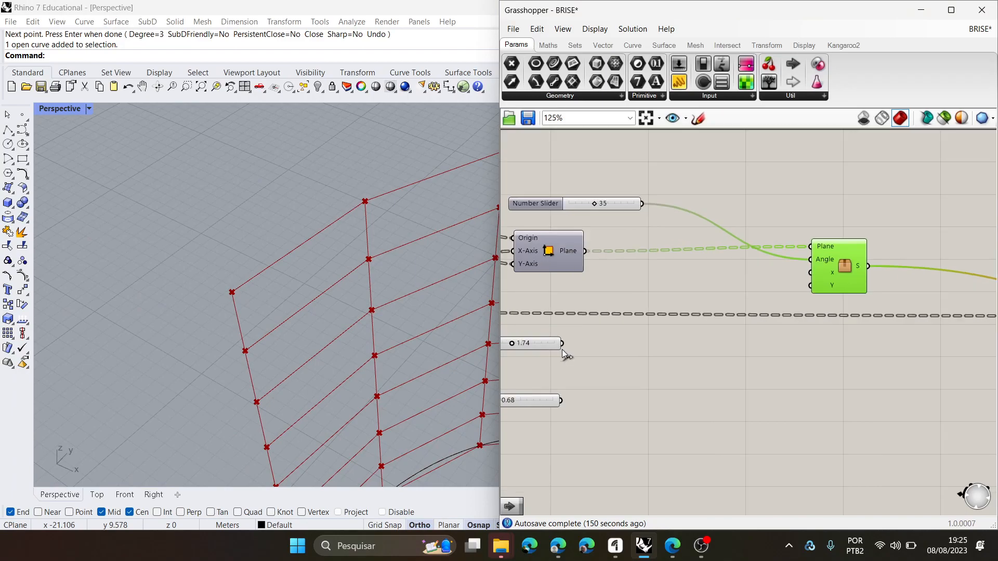
{"action": "left_click_drag", "start_coordinate": [562, 343], "coordinate": [810, 273]}
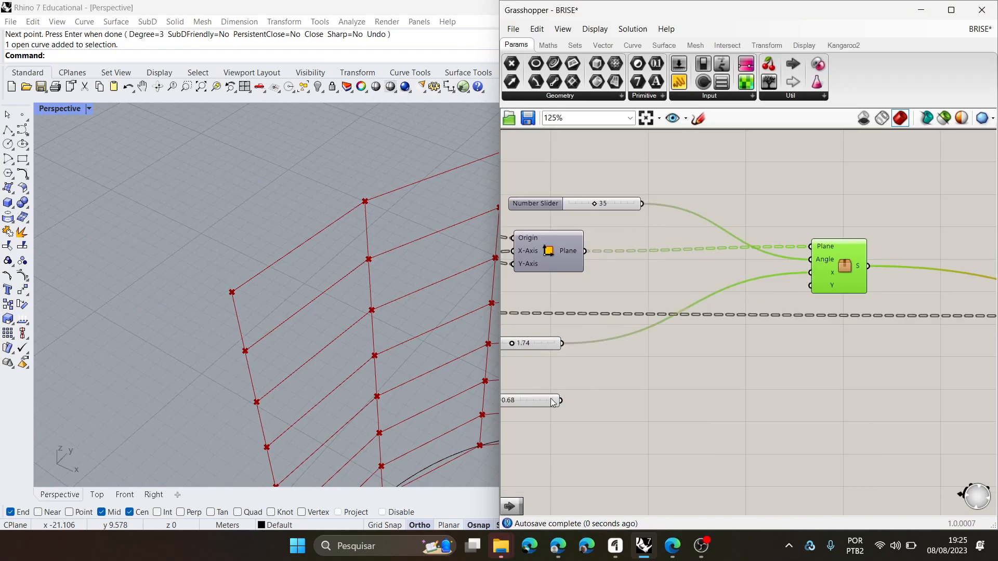
{"action": "left_click_drag", "start_coordinate": [561, 400], "coordinate": [812, 285]}
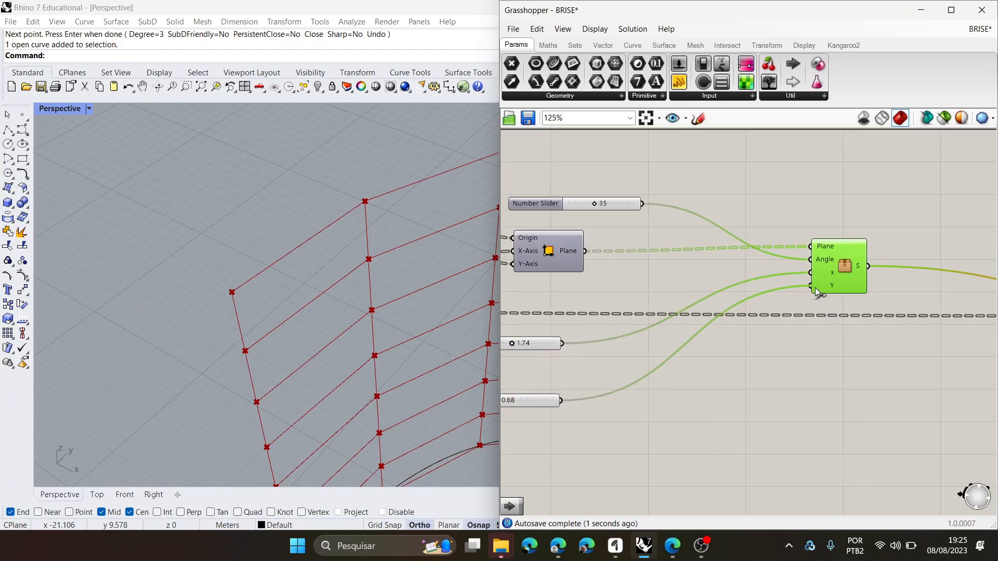
{"action": "left_click", "coordinate": [788, 340]}
{"action": "scroll", "coordinate": [720, 356], "scroll_direction": "down", "scroll_amount": 1}
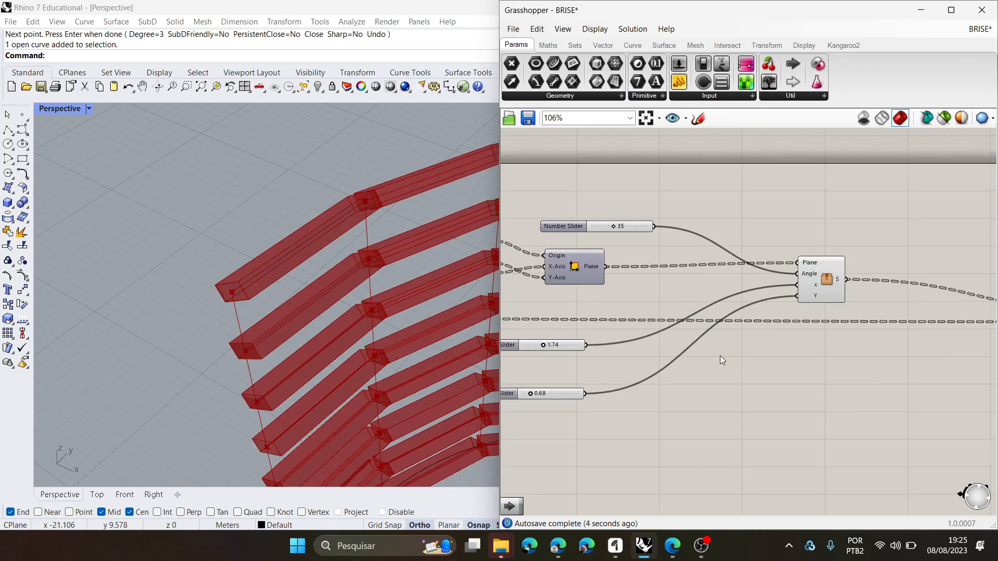
{"action": "left_click", "coordinate": [815, 269]}
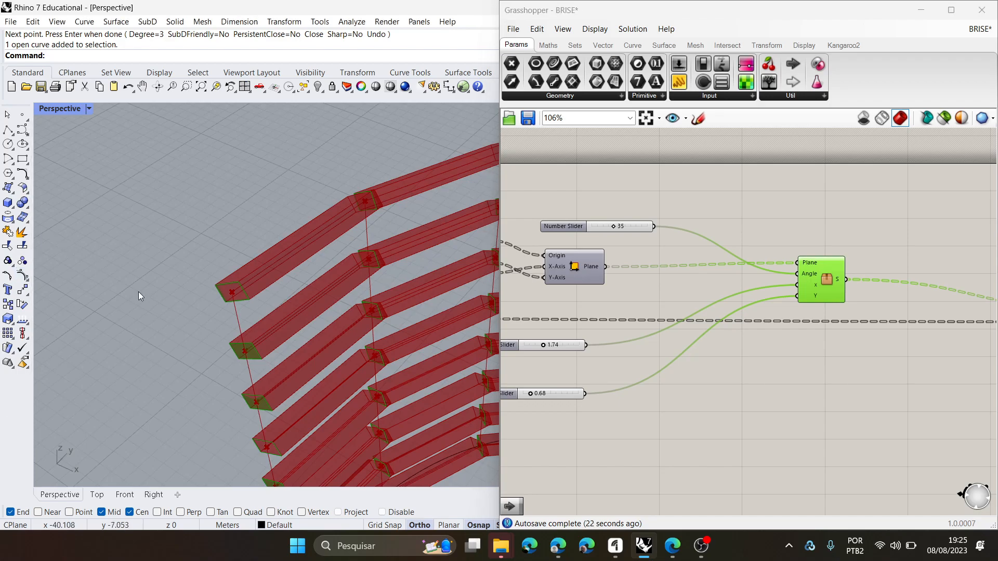
{"action": "scroll", "coordinate": [319, 258], "scroll_direction": "down", "scroll_amount": 5}
{"action": "scroll", "coordinate": [319, 258], "scroll_direction": "up", "scroll_amount": 3}
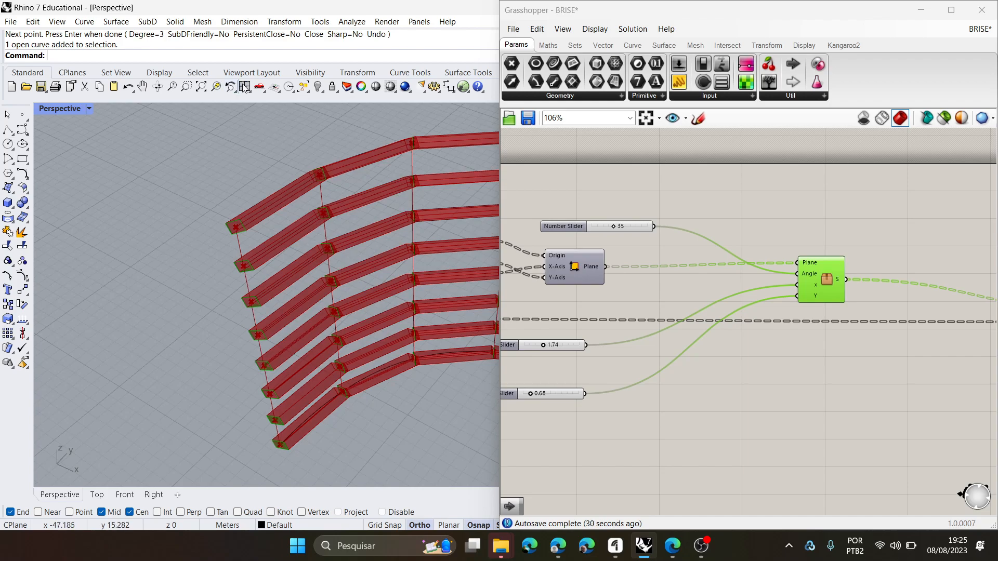
- Switch to the Clusters course page in the browser and review creating a cluster, editing it and setting the x dimension input's properties
{"action": "left_click", "coordinate": [558, 546]}
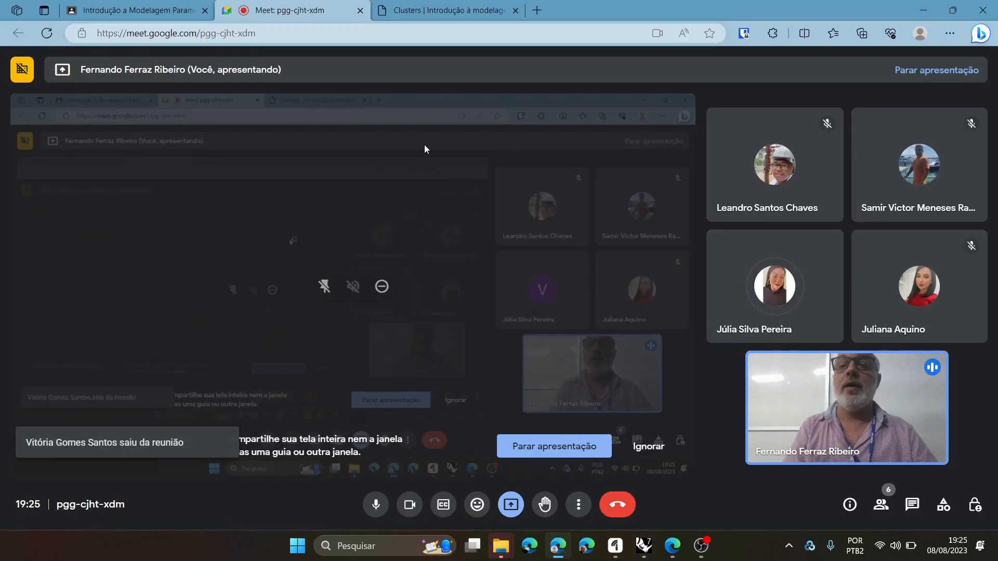
{"action": "left_click", "coordinate": [451, 4]}
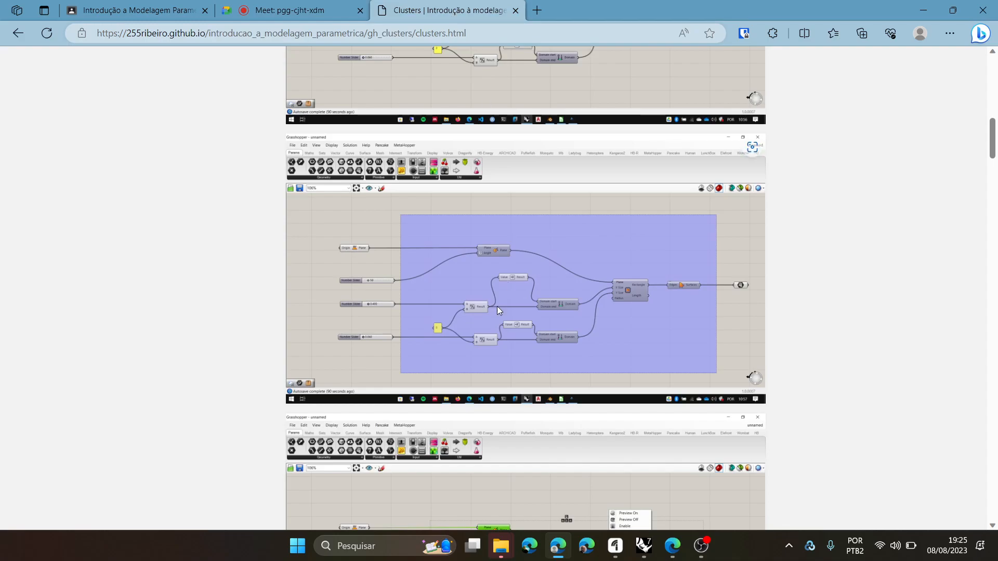
{"action": "scroll", "coordinate": [499, 301], "scroll_direction": "down", "scroll_amount": 7}
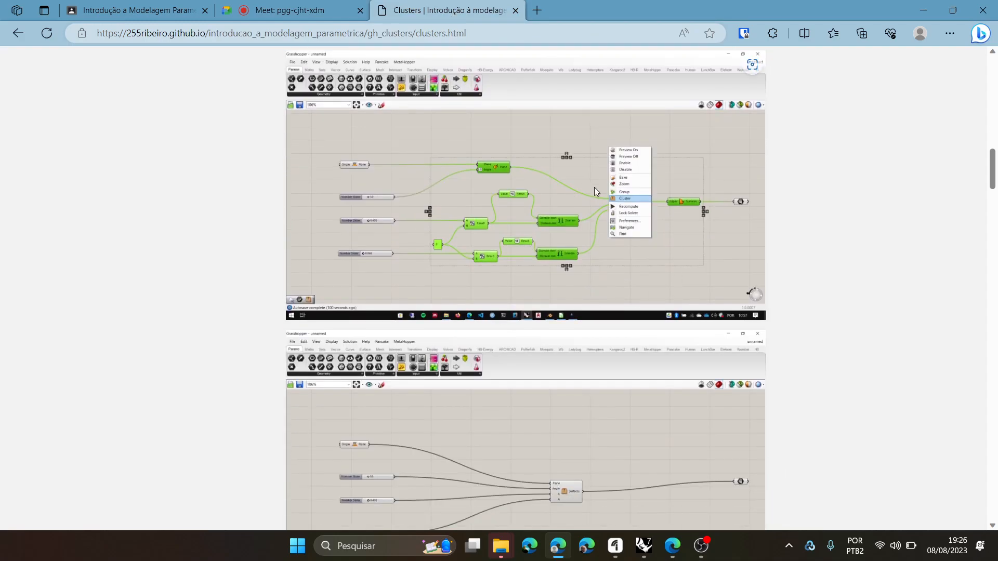
{"action": "scroll", "coordinate": [572, 198], "scroll_direction": "down", "scroll_amount": 4}
{"action": "scroll", "coordinate": [535, 251], "scroll_direction": "down", "scroll_amount": 5}
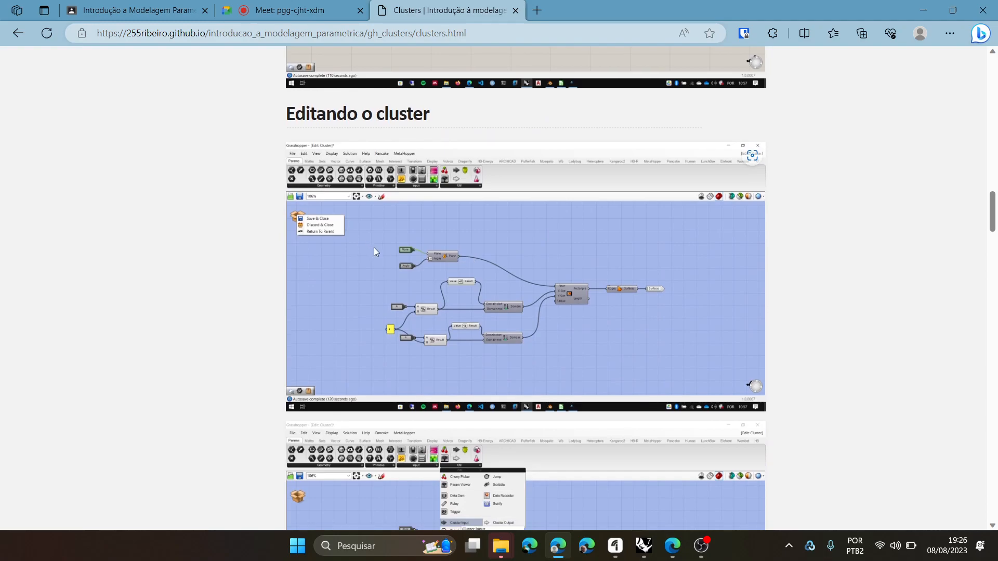
{"action": "scroll", "coordinate": [374, 247], "scroll_direction": "down", "scroll_amount": 3}
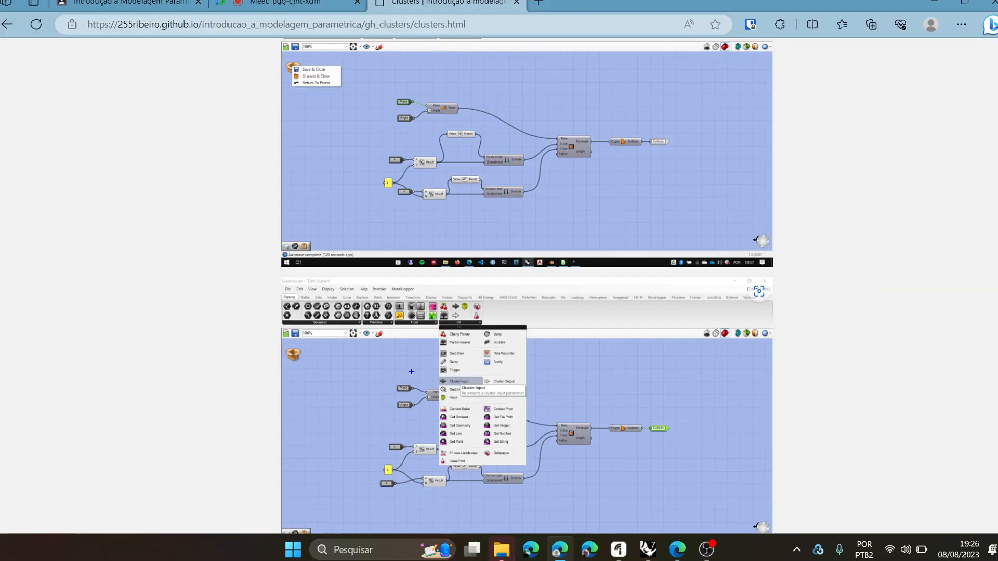
{"action": "scroll", "coordinate": [526, 287], "scroll_direction": "down", "scroll_amount": 10}
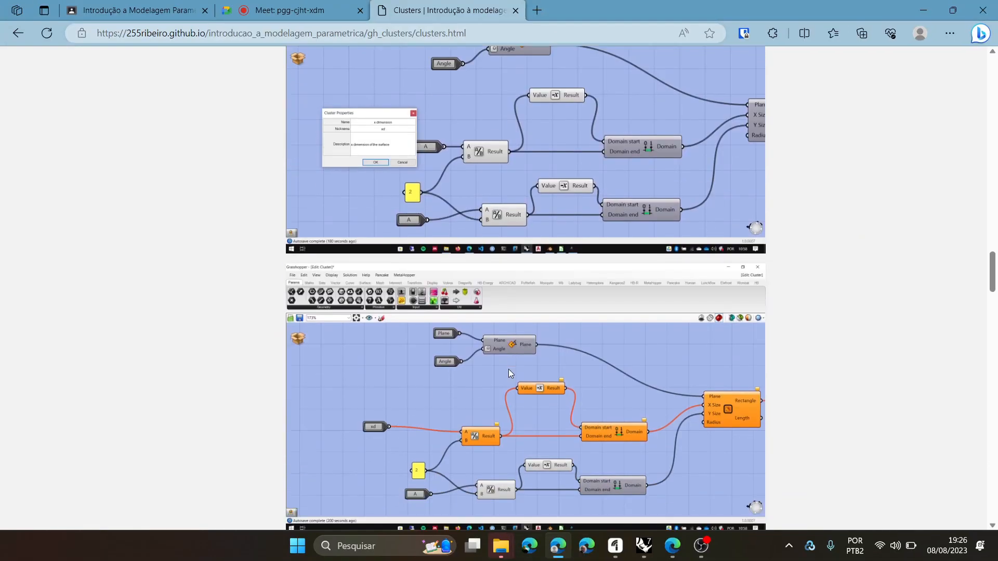
{"action": "scroll", "coordinate": [508, 372], "scroll_direction": "up", "scroll_amount": 1}
{"action": "scroll", "coordinate": [388, 213], "scroll_direction": "up", "scroll_amount": 1}
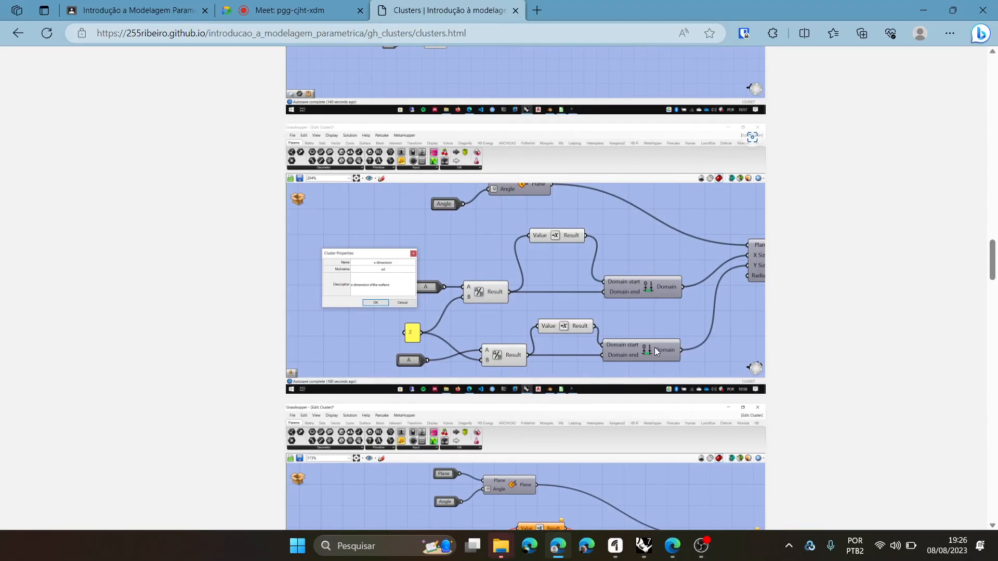
{"action": "scroll", "coordinate": [654, 347], "scroll_direction": "down", "scroll_amount": 5}
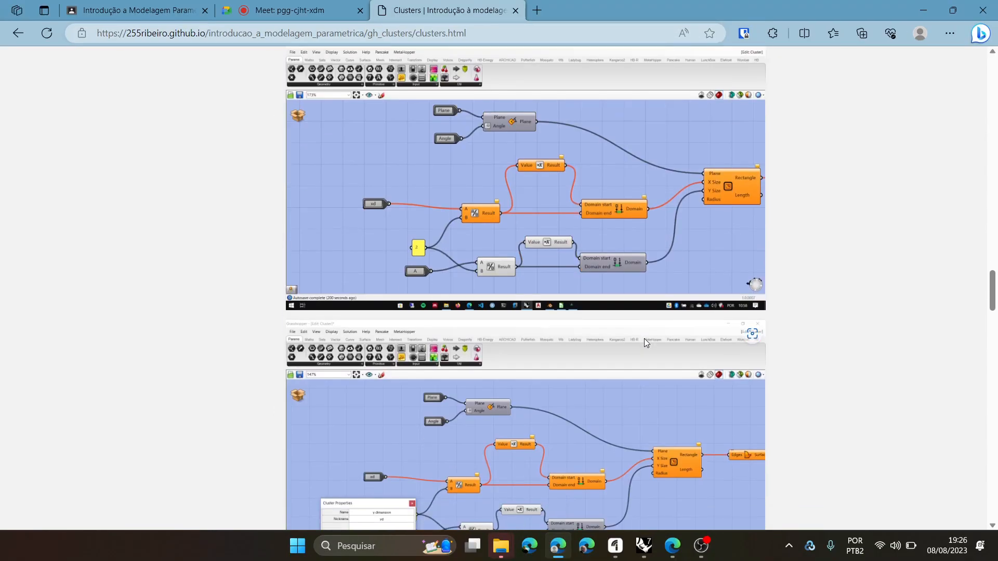
- Read on past the y dimension input to the section "Colocando um Cluster em uma TAB/Paleta", closing the file window that gets in the way
{"action": "scroll", "coordinate": [636, 314], "scroll_direction": "down", "scroll_amount": 4}
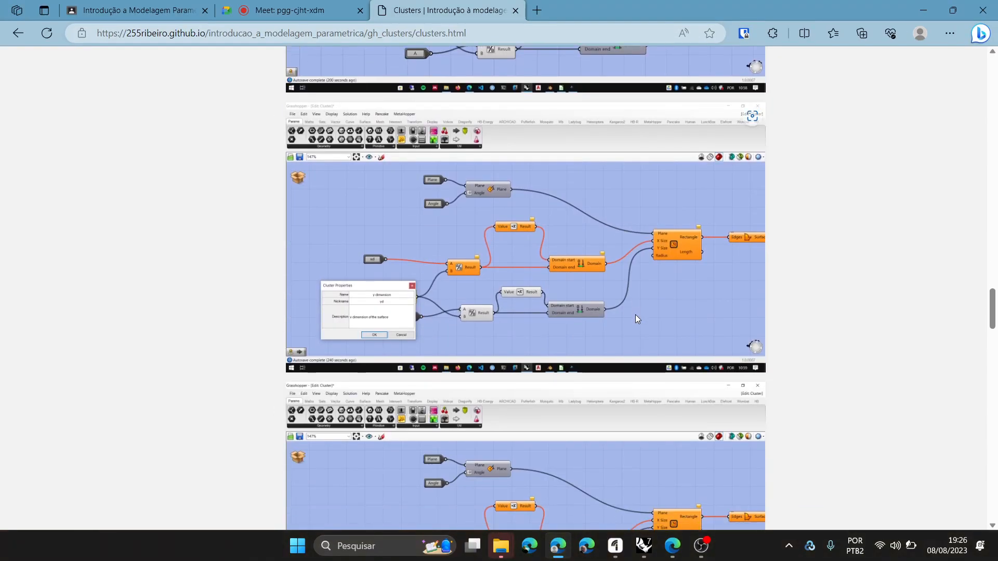
{"action": "scroll", "coordinate": [635, 313], "scroll_direction": "down", "scroll_amount": 6}
{"action": "key", "text": "alt+Tab"}
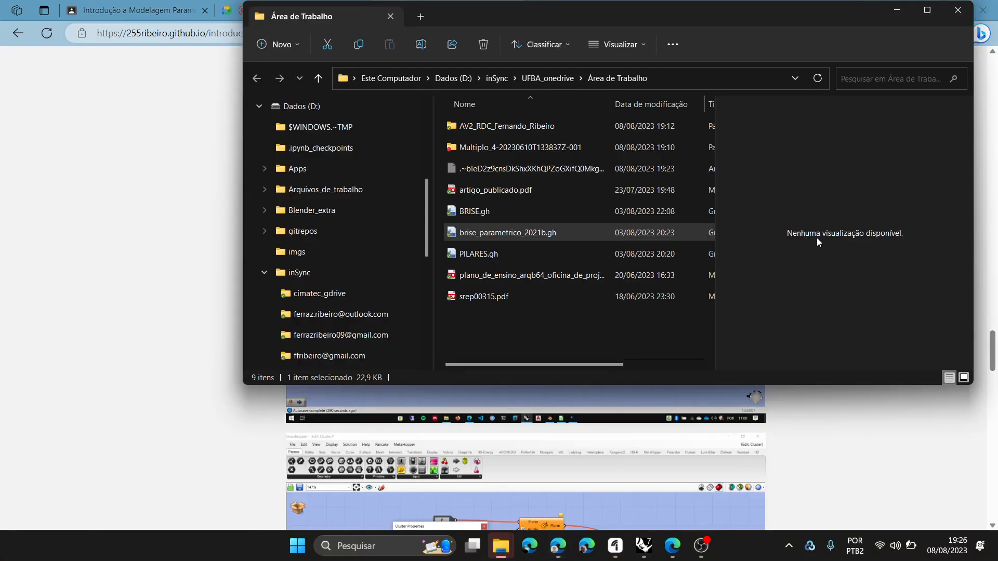
{"action": "left_click", "coordinate": [958, 12]}
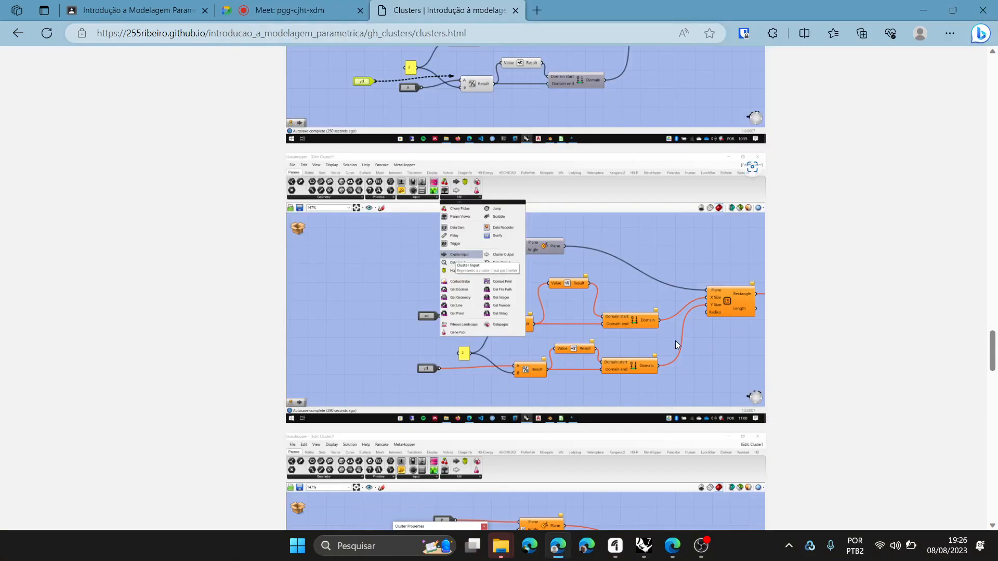
{"action": "scroll", "coordinate": [570, 342], "scroll_direction": "down", "scroll_amount": 7}
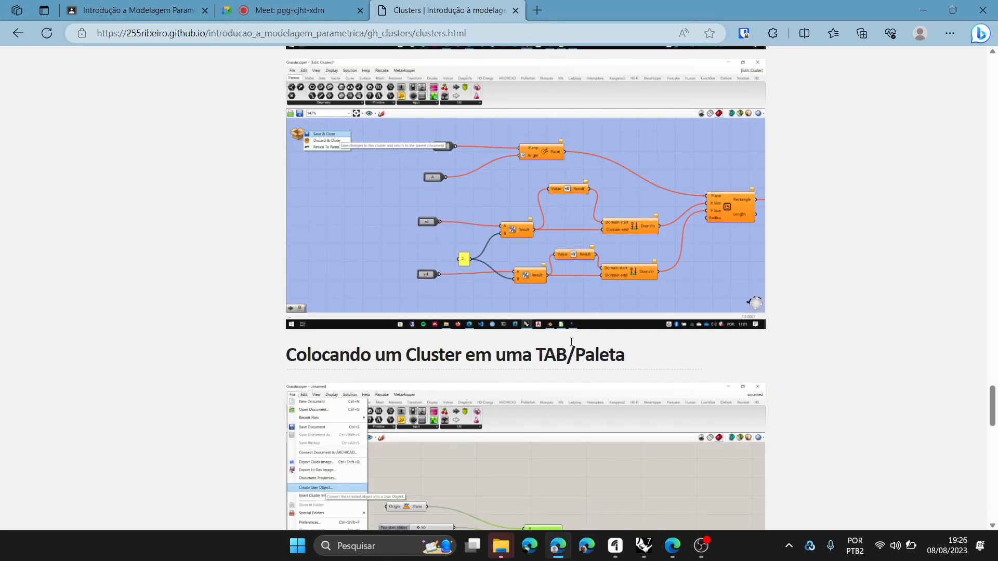
{"action": "scroll", "coordinate": [572, 342], "scroll_direction": "down", "scroll_amount": 4}
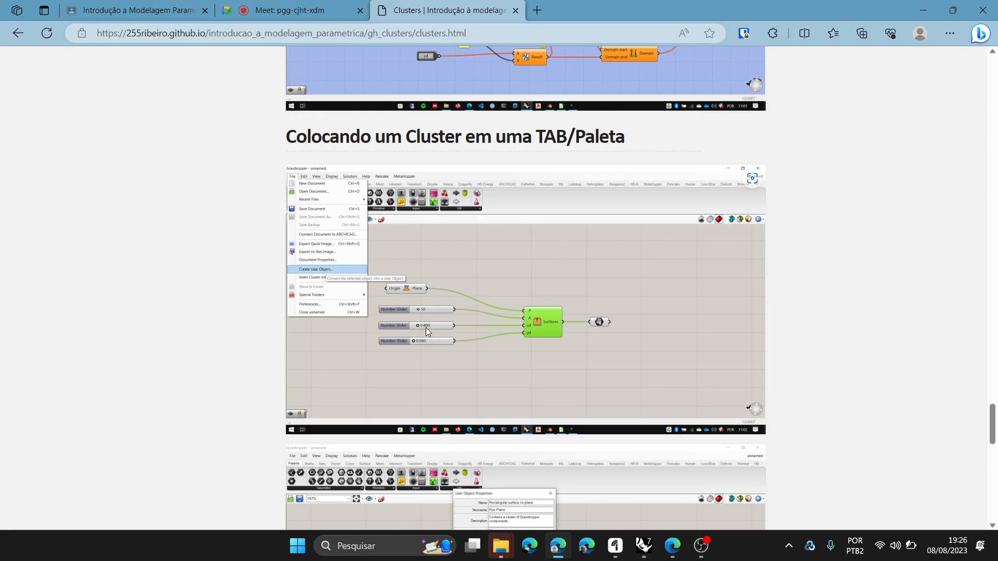
- Switch back to Grasshopper and start creating a user object from the selected rectangle cluster
{"action": "left_click", "coordinate": [647, 549]}
{"action": "scroll", "coordinate": [790, 369], "scroll_direction": "down", "scroll_amount": 2}
{"action": "scroll", "coordinate": [797, 292], "scroll_direction": "up", "scroll_amount": 5}
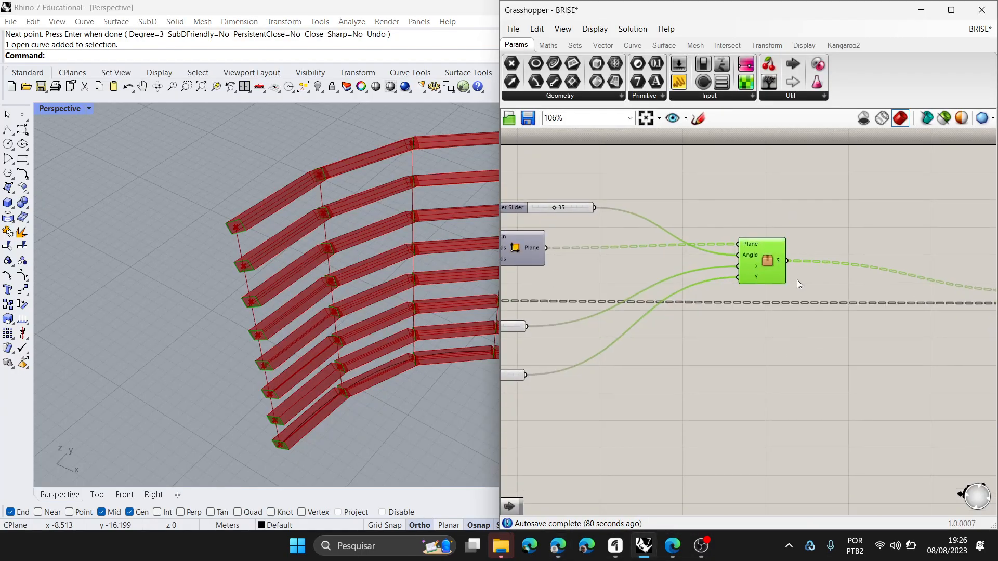
{"action": "scroll", "coordinate": [759, 248], "scroll_direction": "up", "scroll_amount": 1}
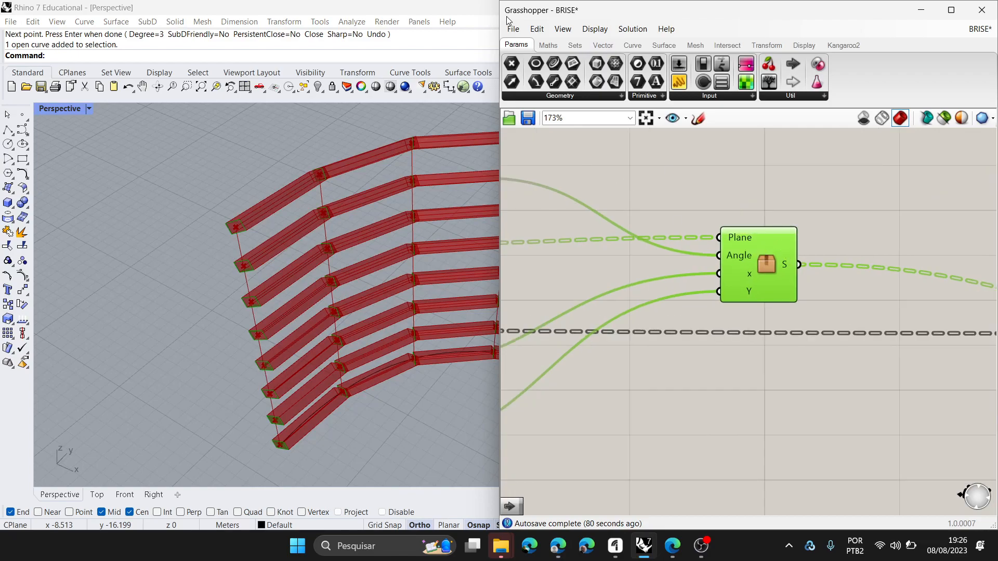
{"action": "left_click", "coordinate": [513, 29]}
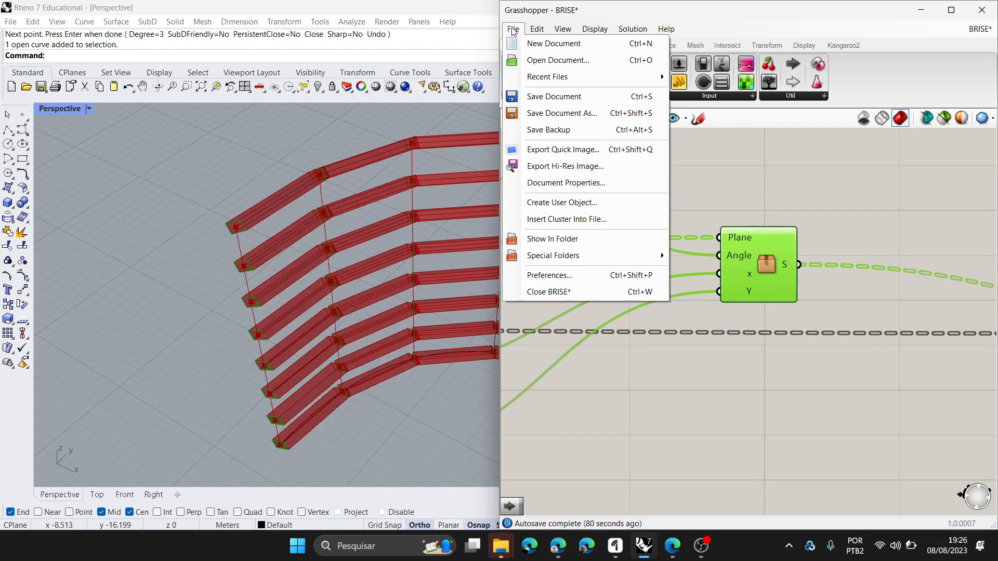
{"action": "left_click", "coordinate": [567, 202]}
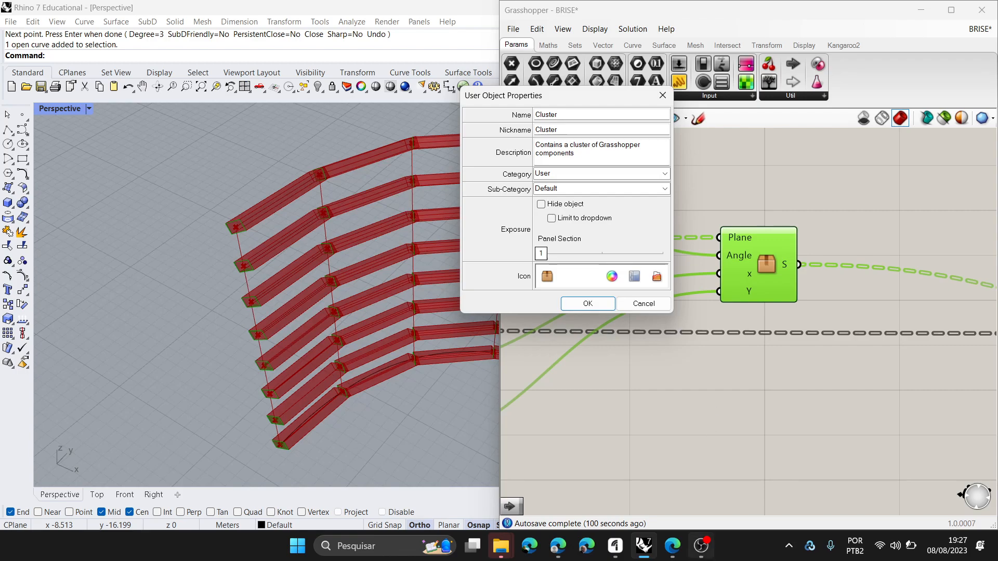
- On the Clusters course page, examine the enlarged User Object Properties example and read on to the section "Onde ficam armazenados os Cluters"
{"action": "left_click", "coordinate": [556, 547]}
{"action": "scroll", "coordinate": [451, 311], "scroll_direction": "down", "scroll_amount": 5}
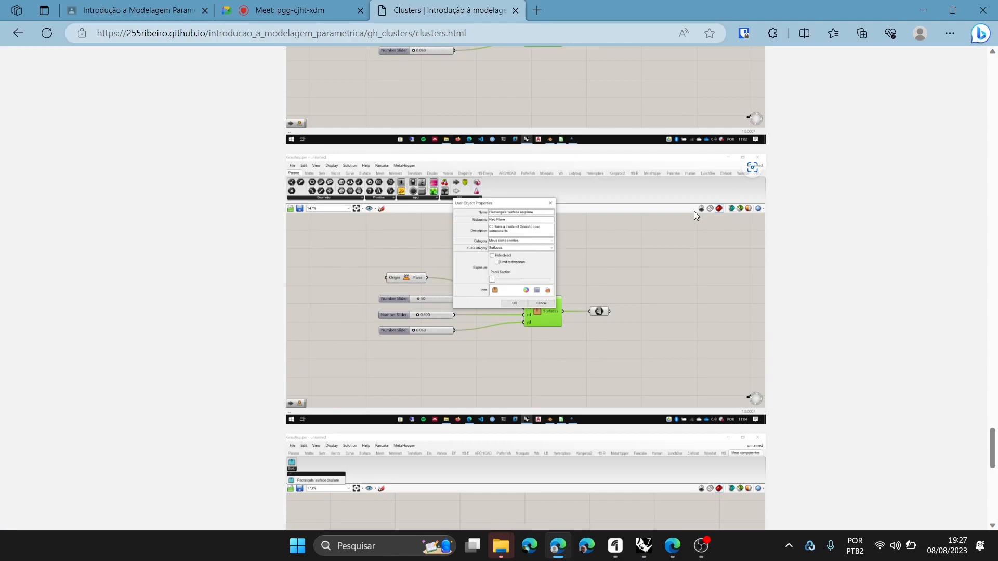
{"action": "left_click", "coordinate": [755, 170]}
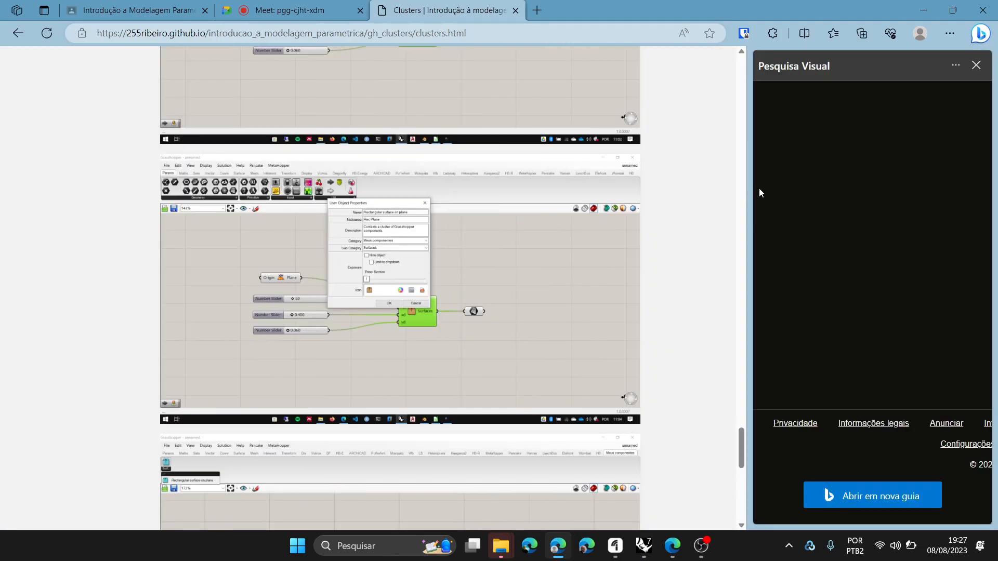
{"action": "left_click", "coordinate": [976, 66]}
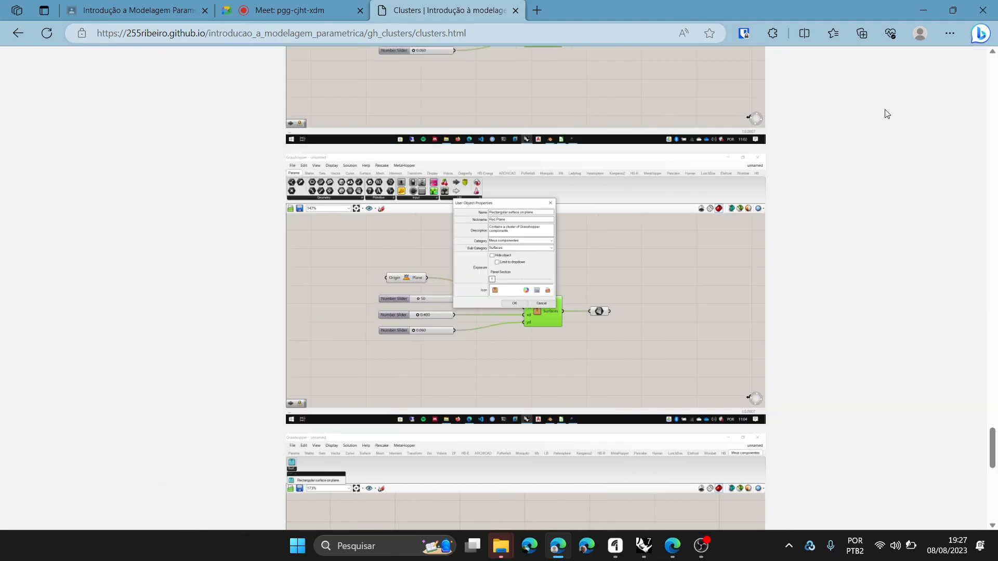
{"action": "right_click", "coordinate": [644, 258]}
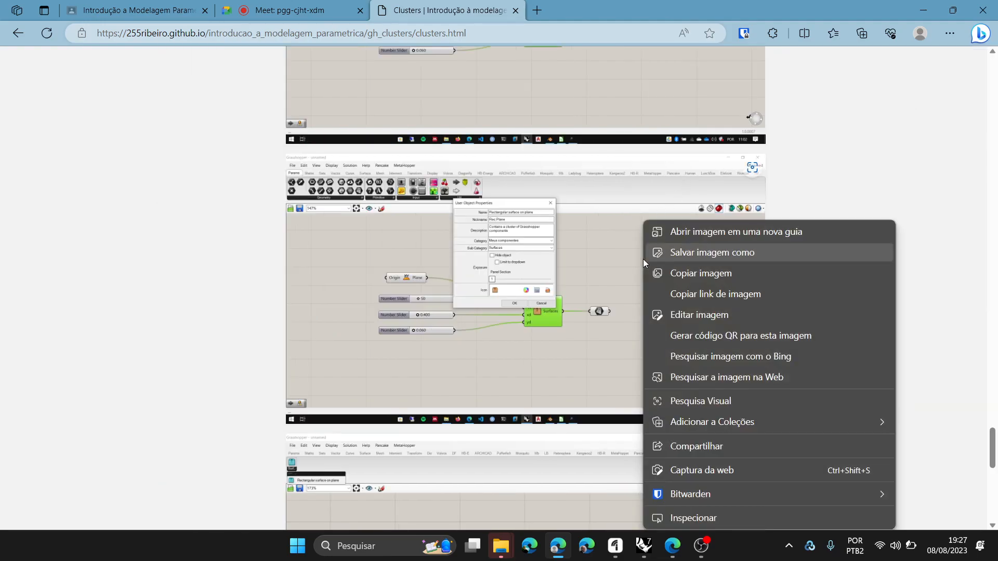
{"action": "left_click", "coordinate": [717, 234]}
{"action": "left_click", "coordinate": [587, 5]}
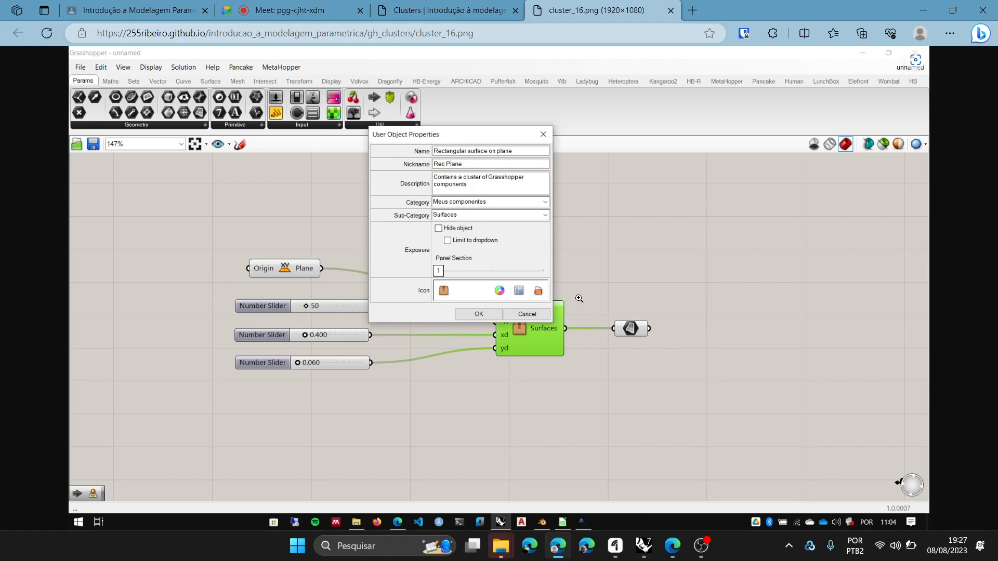
{"action": "left_click", "coordinate": [447, 11]}
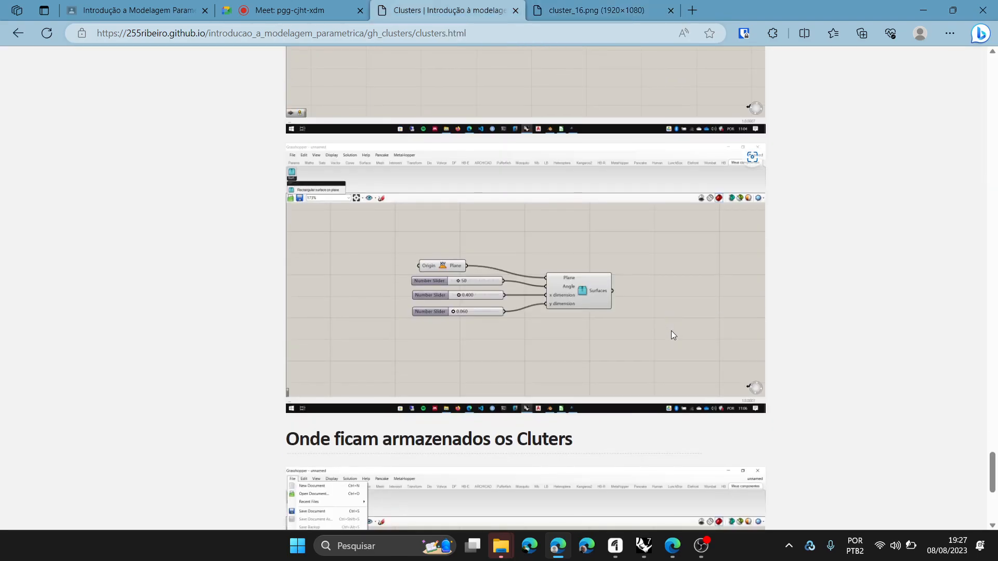
{"action": "scroll", "coordinate": [537, 287], "scroll_direction": "down", "scroll_amount": 3}
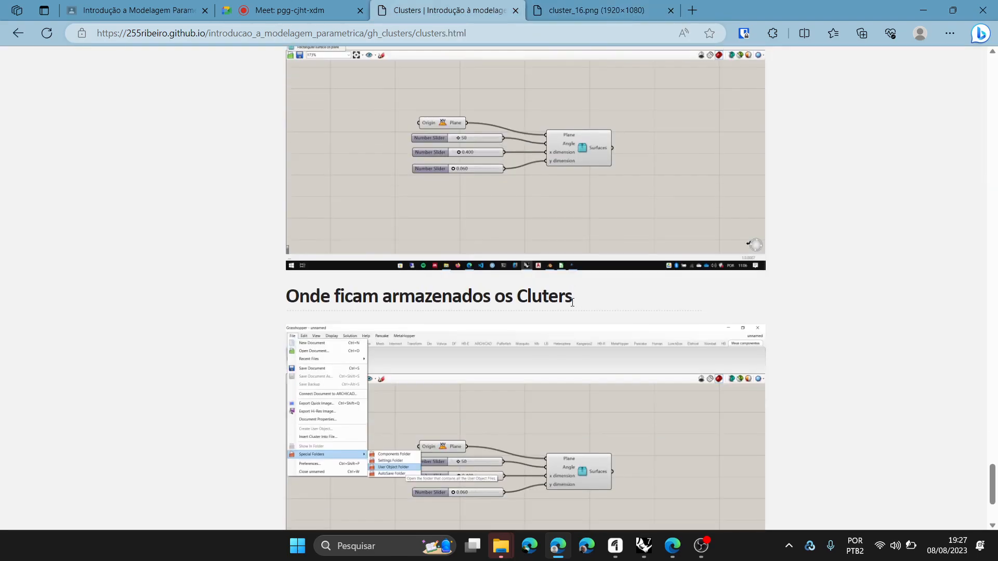
- Back in Grasshopper, set the user object's category to CIMATEC and its sub-category to surfaces
{"action": "left_click", "coordinate": [645, 548]}
{"action": "left_click", "coordinate": [666, 175]}
{"action": "left_click", "coordinate": [666, 176]}
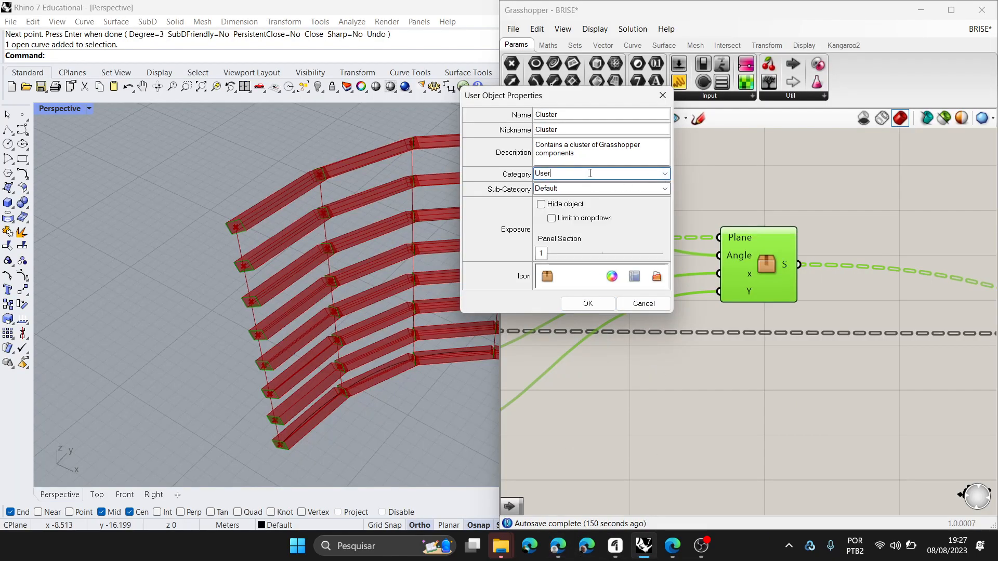
{"action": "key", "text": "BackSpace"}
{"action": "key", "text": "BackSpace"}
{"action": "key", "text": "BackSpace"}
{"action": "key", "text": "BackSpace"}
{"action": "type", "text": "CIMATEC"}
{"action": "left_click", "coordinate": [667, 188]}
{"action": "left_click", "coordinate": [667, 188]}
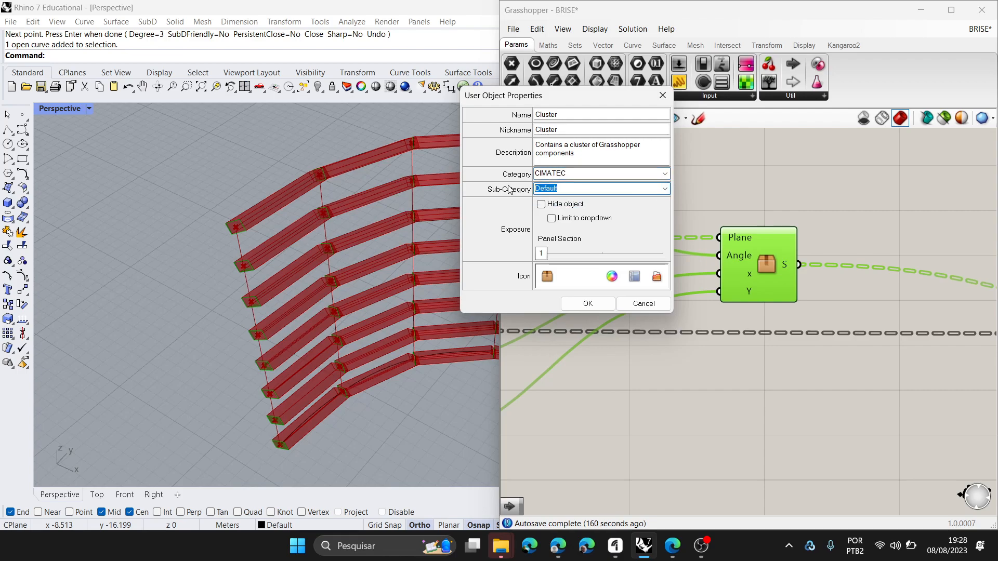
{"action": "type", "text": "suf"}
{"action": "type", "text": "r"}
{"action": "type", "text": "aces"}
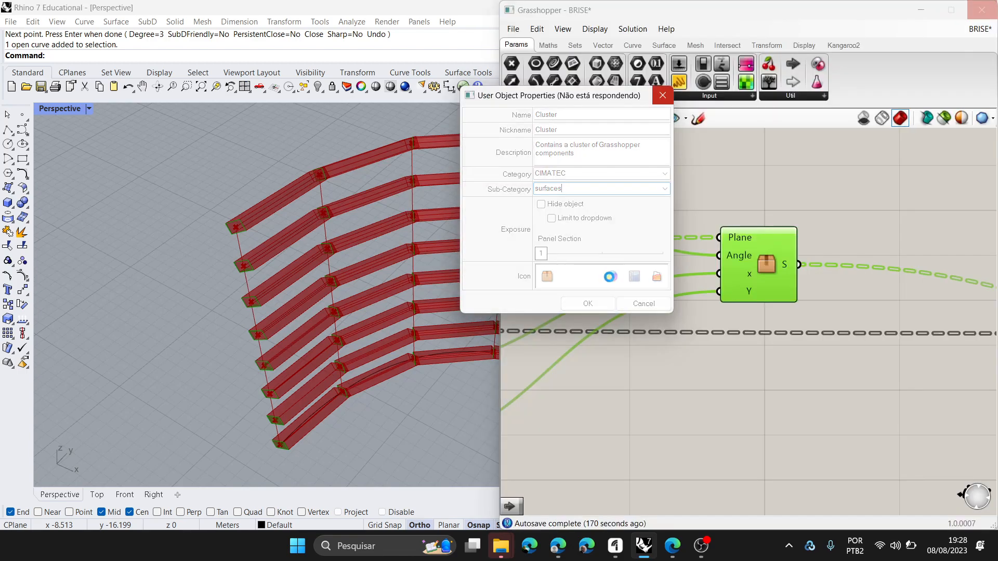
{"action": "key", "text": "Return"}
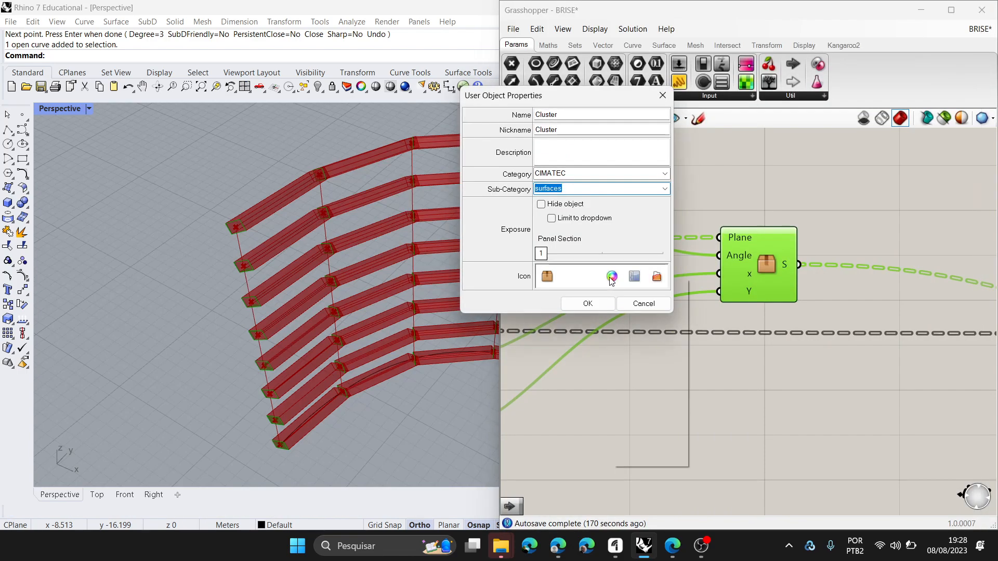
- Give the user object a purple-tinted cluster icon, create it and show the components of the CIMATEC category
{"action": "left_click", "coordinate": [611, 278]}
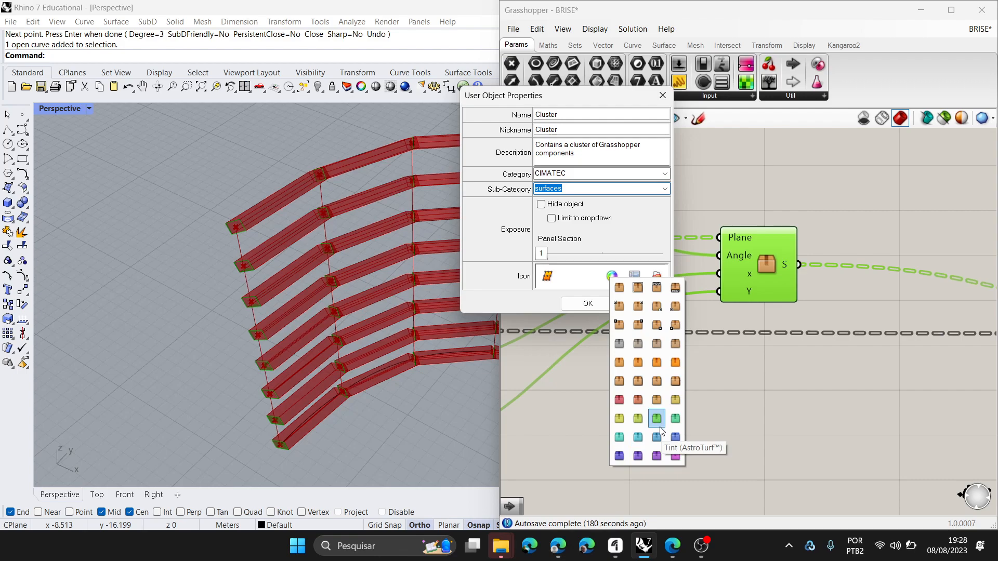
{"action": "left_click", "coordinate": [656, 456]}
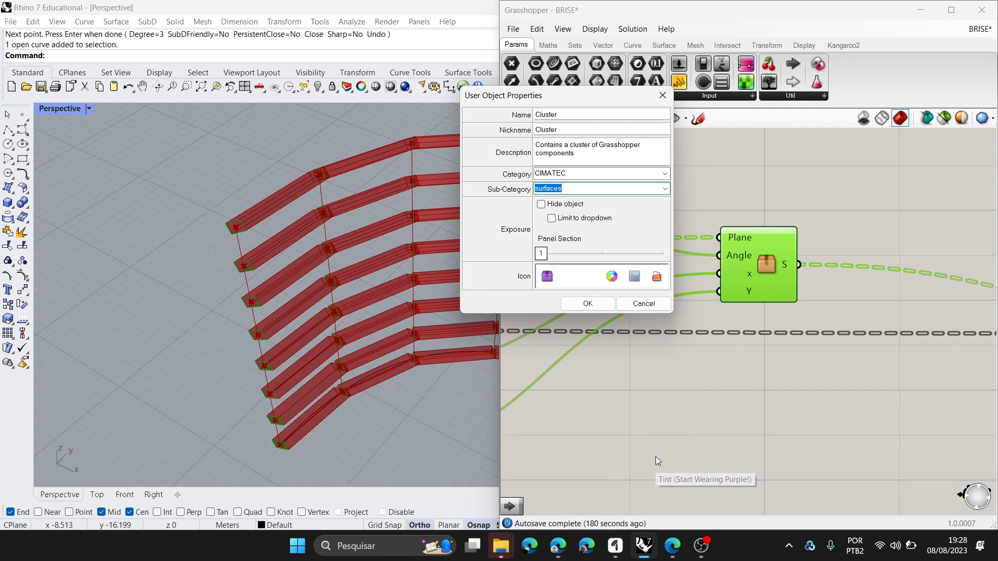
{"action": "left_click", "coordinate": [598, 305]}
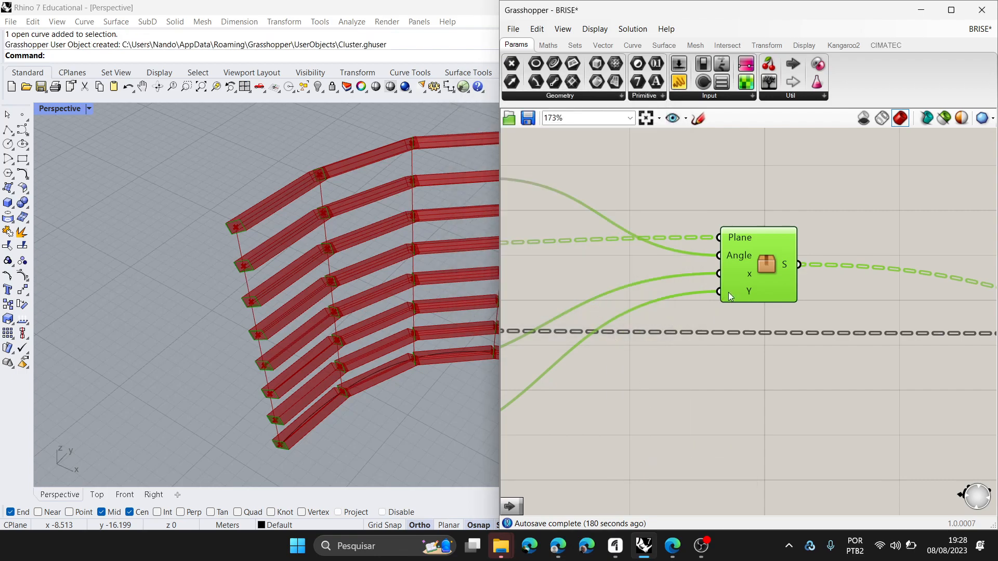
{"action": "left_click", "coordinate": [893, 42]}
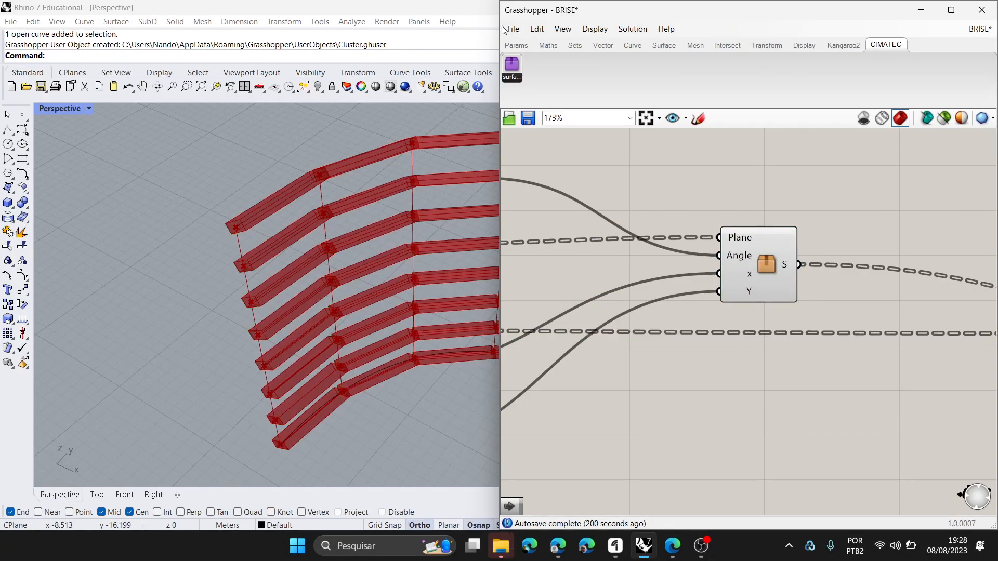
- Open the User Object folder, examine the stored Cluster.ghuser file and close the folder window
{"action": "left_click", "coordinate": [266, 41]}
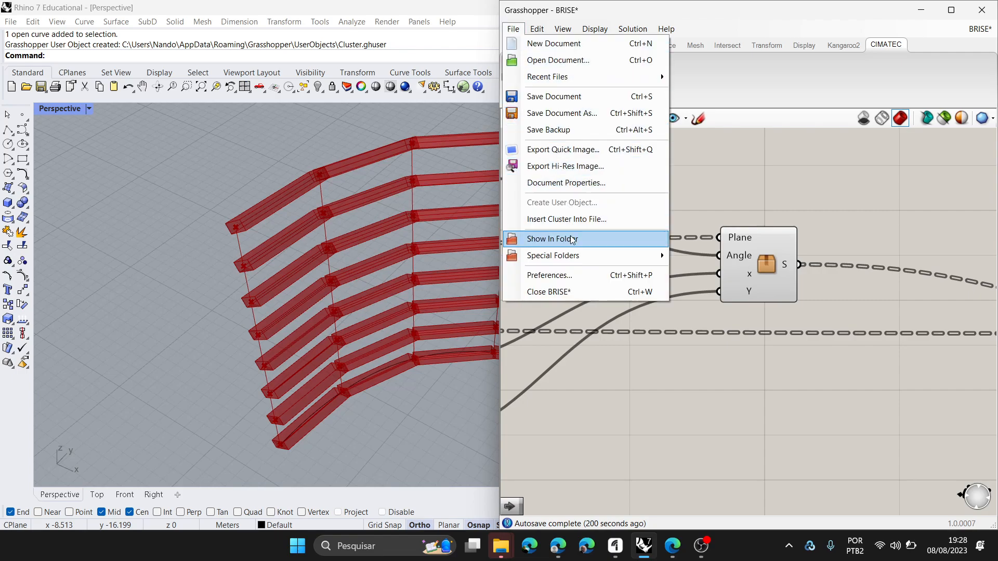
{"action": "mouse_move", "coordinate": [624, 256]}
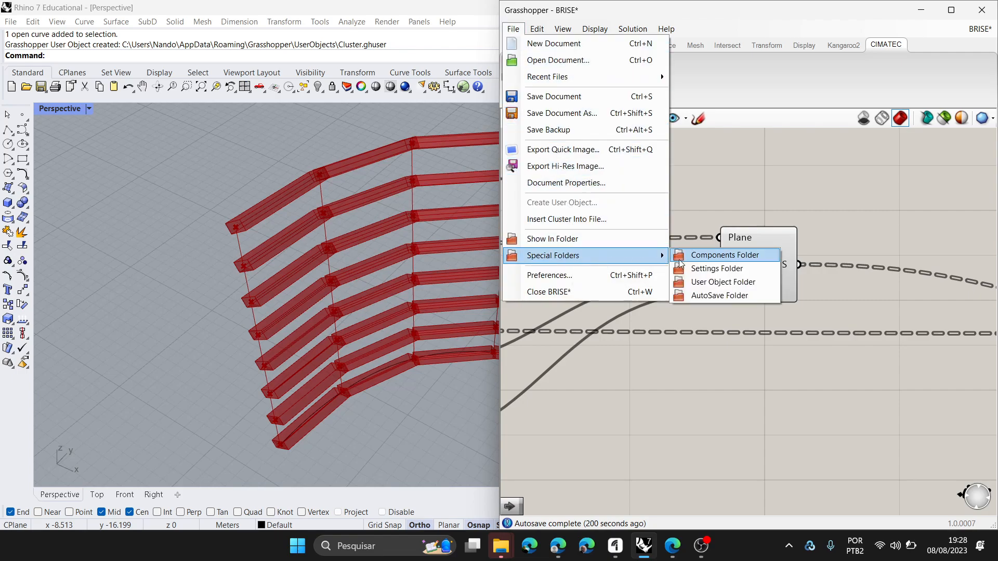
{"action": "left_click", "coordinate": [726, 289]}
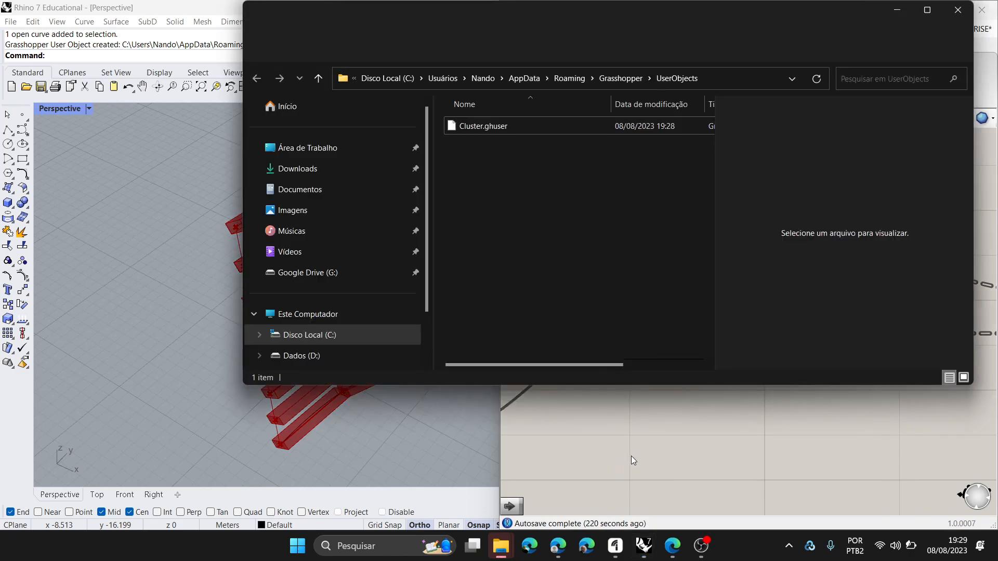
{"action": "left_click", "coordinate": [488, 125]}
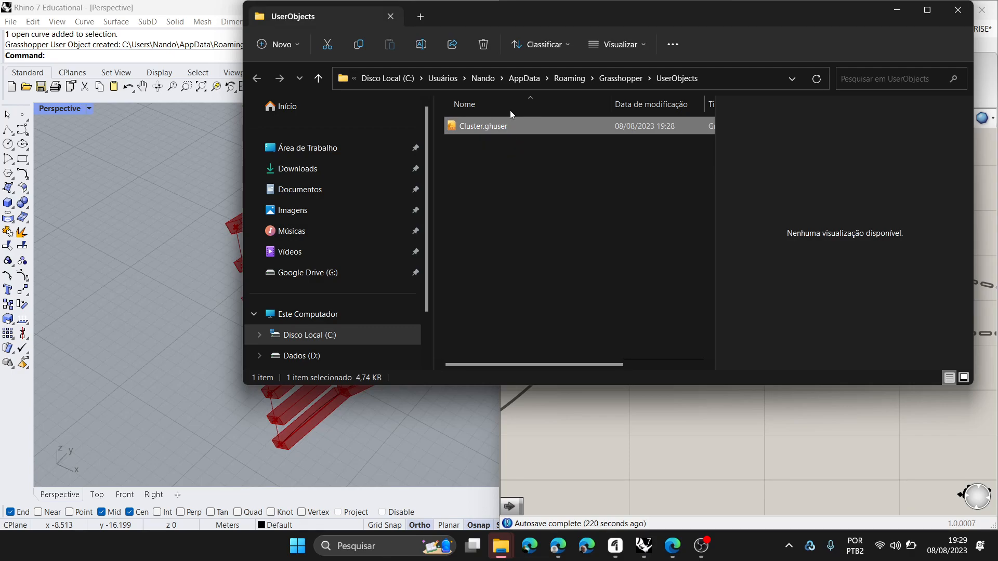
{"action": "double_click", "coordinate": [549, 127]}
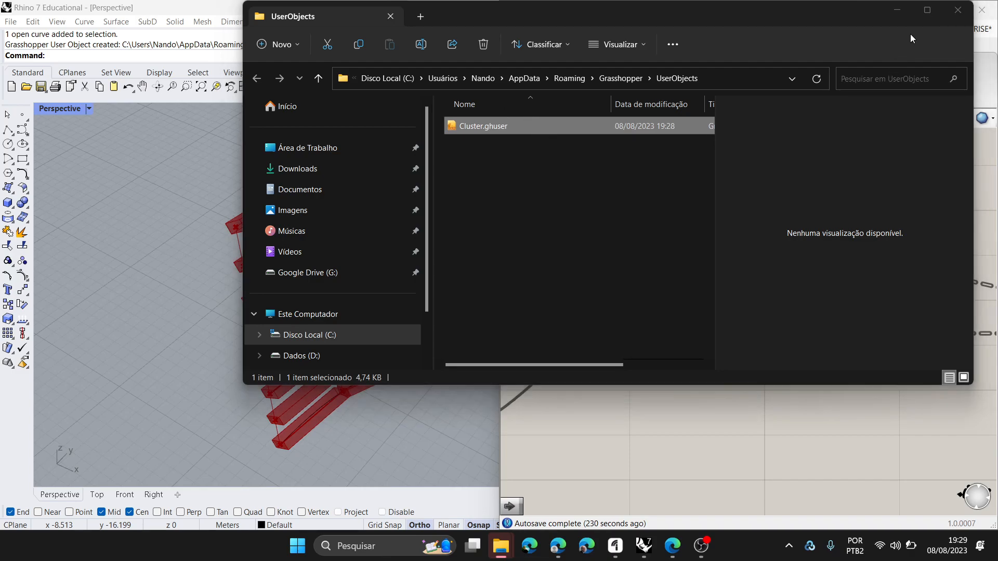
{"action": "left_click", "coordinate": [675, 195]}
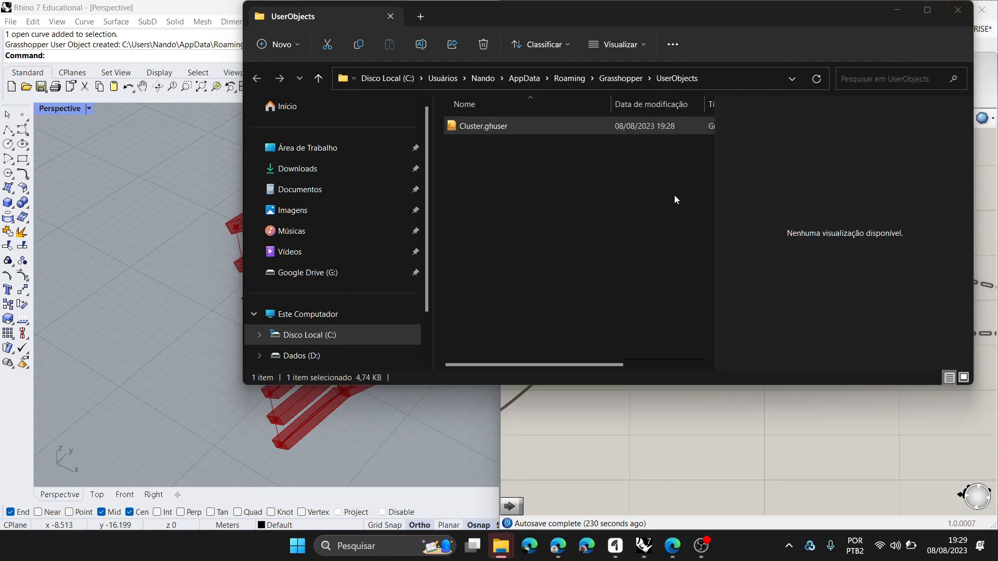
{"action": "left_click", "coordinate": [957, 10]}
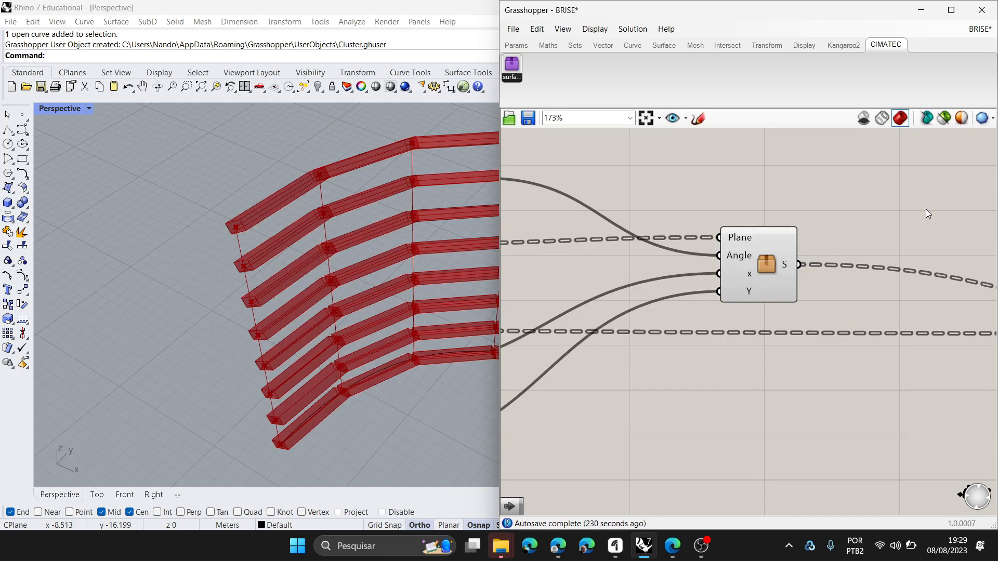
- Place the purple CIMATEC cluster component just above the original cluster, moving the original slightly down
{"action": "scroll", "coordinate": [756, 321], "scroll_direction": "down", "scroll_amount": 8}
{"action": "right_click_drag", "start_coordinate": [779, 330], "coordinate": [903, 283]}
{"action": "scroll", "coordinate": [873, 250], "scroll_direction": "up", "scroll_amount": 2}
{"action": "scroll", "coordinate": [875, 252], "scroll_direction": "up", "scroll_amount": 4}
{"action": "left_click", "coordinate": [877, 267]}
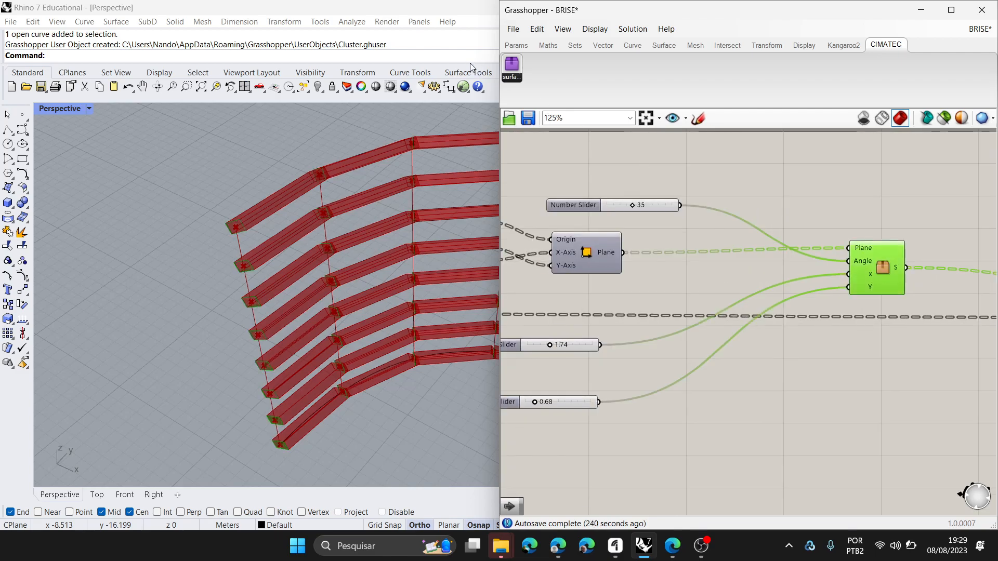
{"action": "left_click_drag", "start_coordinate": [834, 193], "coordinate": [898, 213]}
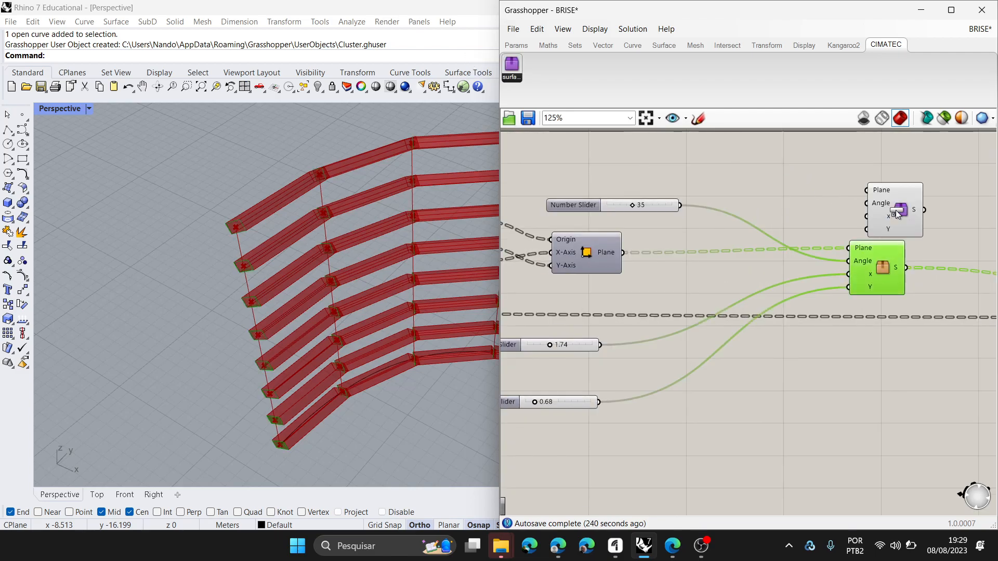
{"action": "left_click_drag", "start_coordinate": [888, 274], "coordinate": [890, 283]}
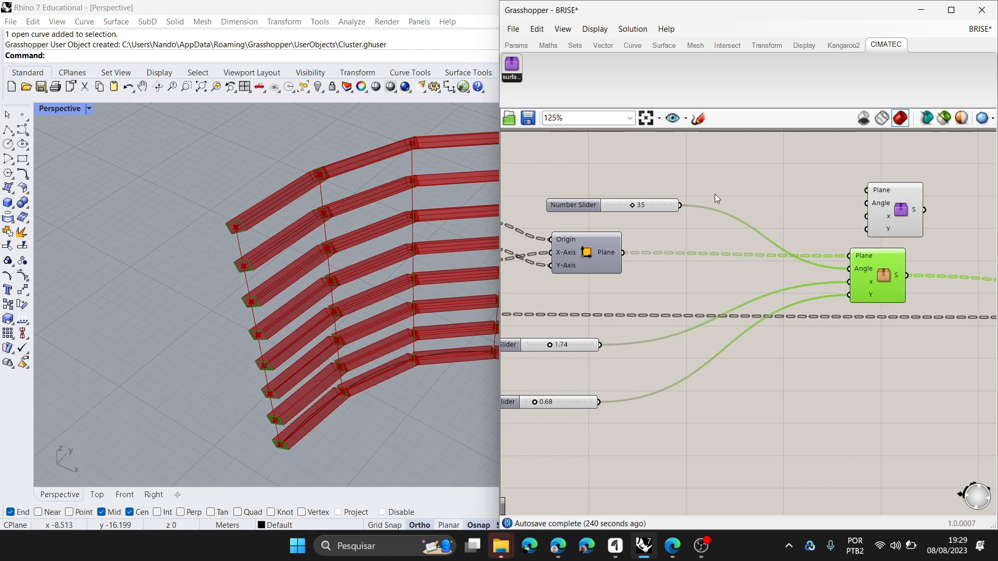
- Connect the plane component, the 35 slider, the 1.74 slider and the 0.68 slider to the purple cluster's Plane, Angle, x and Y inputs
{"action": "left_click_drag", "start_coordinate": [681, 204], "coordinate": [866, 190]}
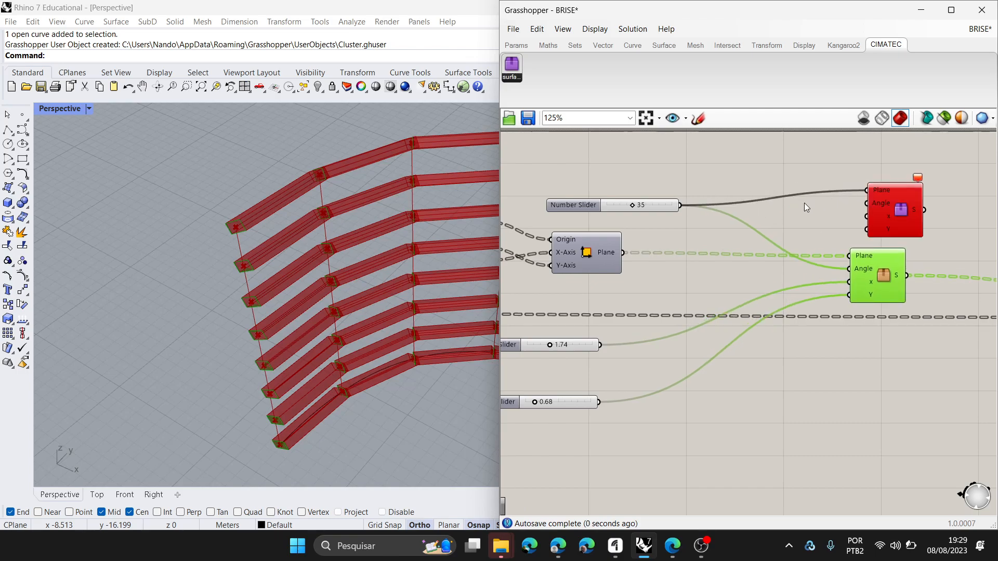
{"action": "left_click_drag", "start_coordinate": [679, 203], "coordinate": [866, 204]}
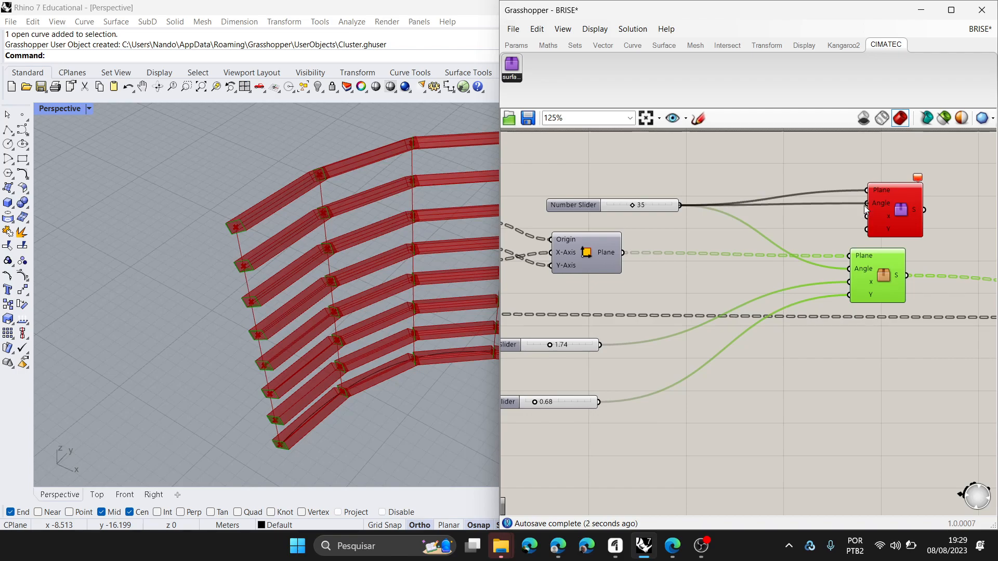
{"action": "left_click_drag", "start_coordinate": [692, 233], "coordinate": [882, 224]}
{"action": "right_click_drag", "start_coordinate": [706, 326], "coordinate": [714, 313]}
{"action": "left_click_drag", "start_coordinate": [608, 332], "coordinate": [873, 209]}
{"action": "left_click_drag", "start_coordinate": [607, 390], "coordinate": [873, 222]}
- Connect the purple cluster's S output to the Extrusion's Base input in place of the original cluster, and delete the original
{"action": "right_click_drag", "start_coordinate": [831, 247], "coordinate": [690, 254]}
{"action": "scroll", "coordinate": [698, 247], "scroll_direction": "down", "scroll_amount": 4}
{"action": "scroll", "coordinate": [679, 238], "scroll_direction": "up", "scroll_amount": 2}
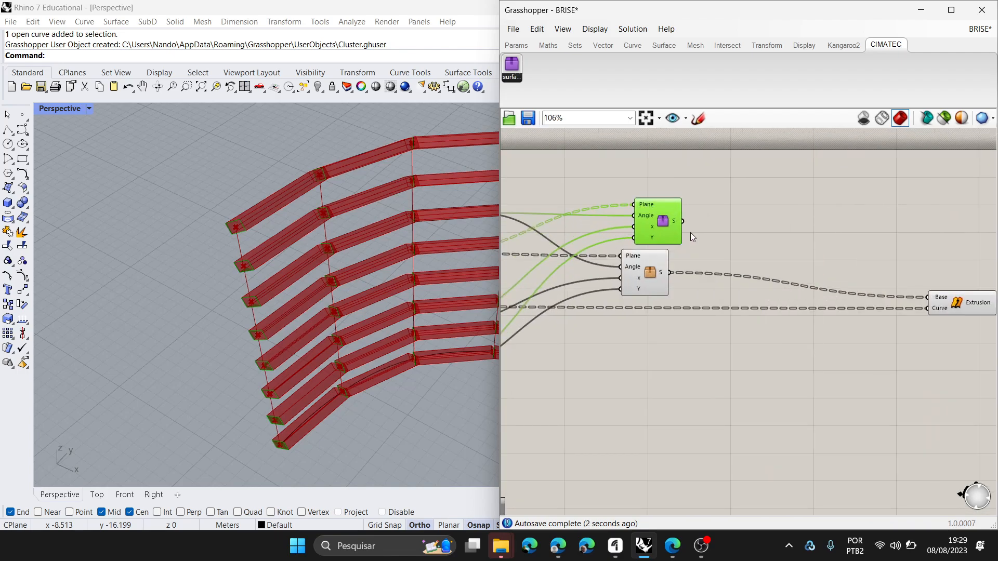
{"action": "left_click_drag", "start_coordinate": [684, 221], "coordinate": [940, 299]}
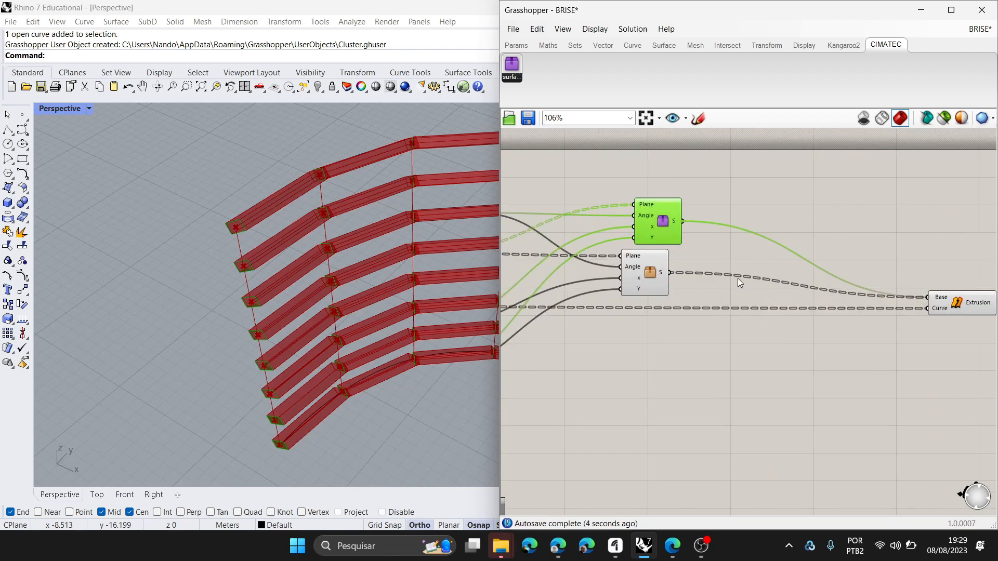
{"action": "left_click", "coordinate": [651, 275]}
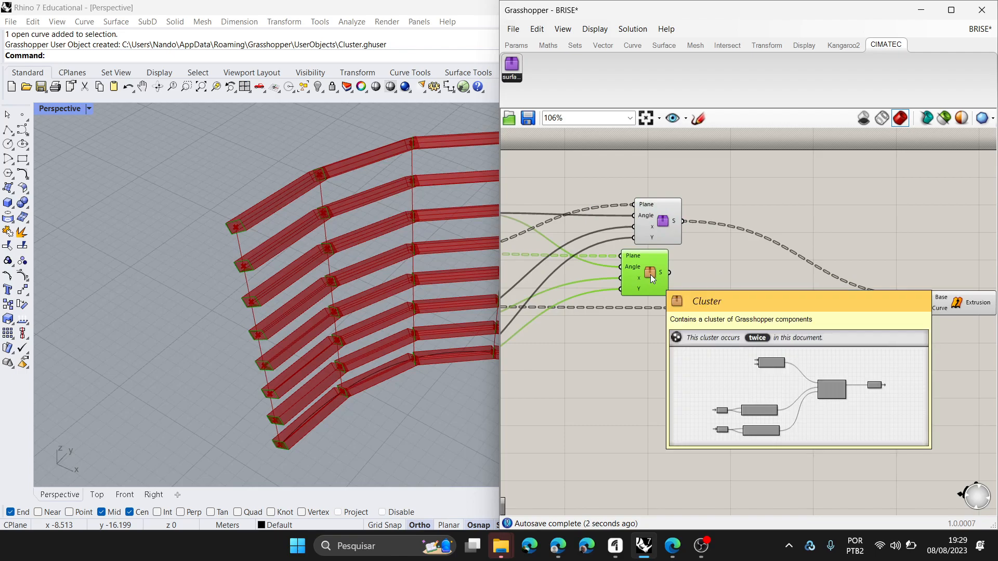
{"action": "key", "text": "Delete"}
{"action": "left_click", "coordinate": [666, 224]}
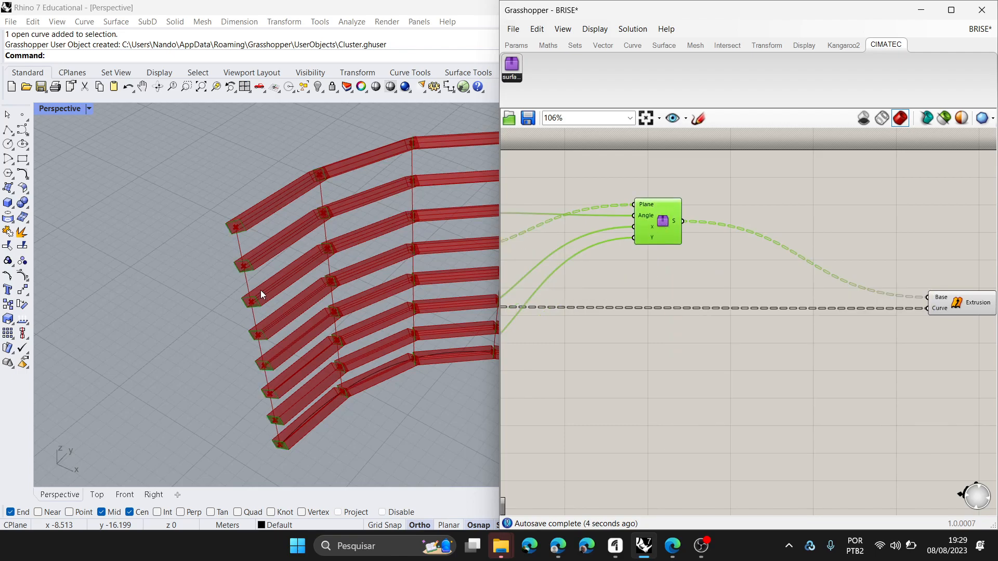
- Examine the extruded fins in the perspective view and the data on the purple cluster's Plane input
{"action": "key", "text": "super+shift+s"}
{"action": "key", "text": "Escape"}
{"action": "mouse_move", "coordinate": [398, 273]}
{"action": "right_mouse_down"}
{"action": "mouse_move", "coordinate": [375, 273]}
{"action": "mouse_move", "coordinate": [409, 285]}
{"action": "right_mouse_up"}
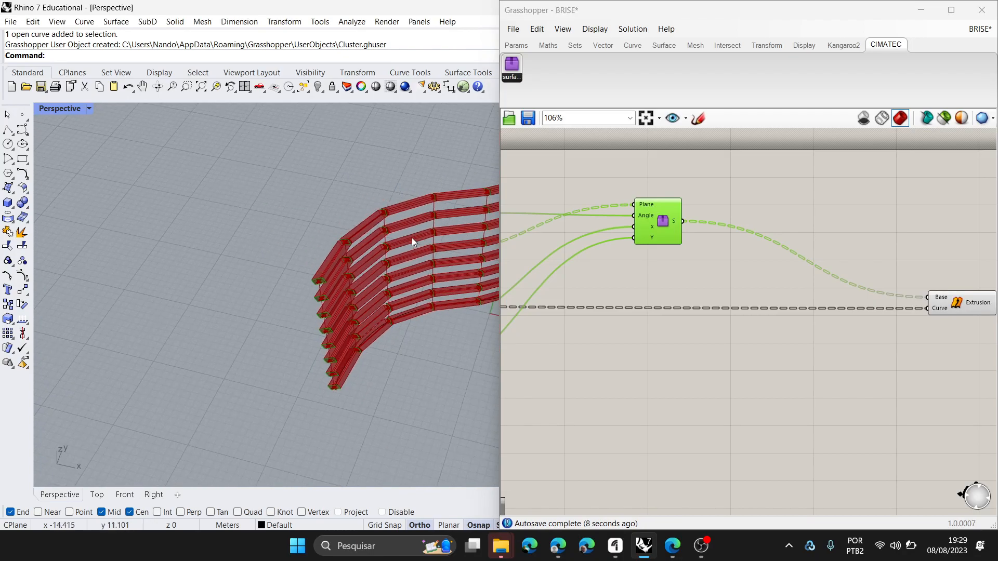
{"action": "scroll", "coordinate": [412, 238], "scroll_direction": "up", "scroll_amount": 3}
{"action": "scroll", "coordinate": [801, 268], "scroll_direction": "down", "scroll_amount": 3}
{"action": "right_click_drag", "start_coordinate": [811, 264], "coordinate": [989, 249]}
{"action": "scroll", "coordinate": [494, 252], "scroll_direction": "down", "scroll_amount": 3}
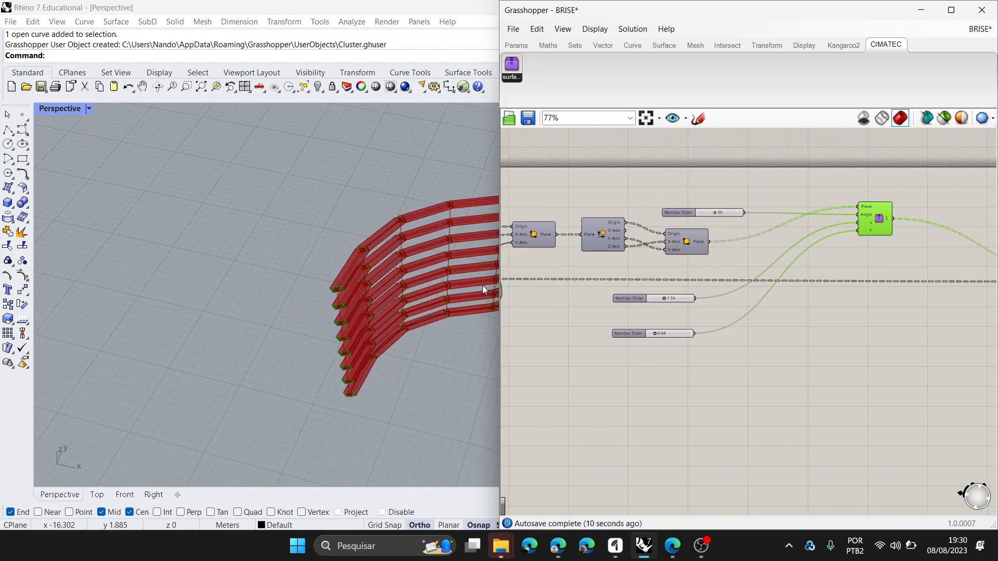
{"action": "scroll", "coordinate": [715, 257], "scroll_direction": "down", "scroll_amount": 2}
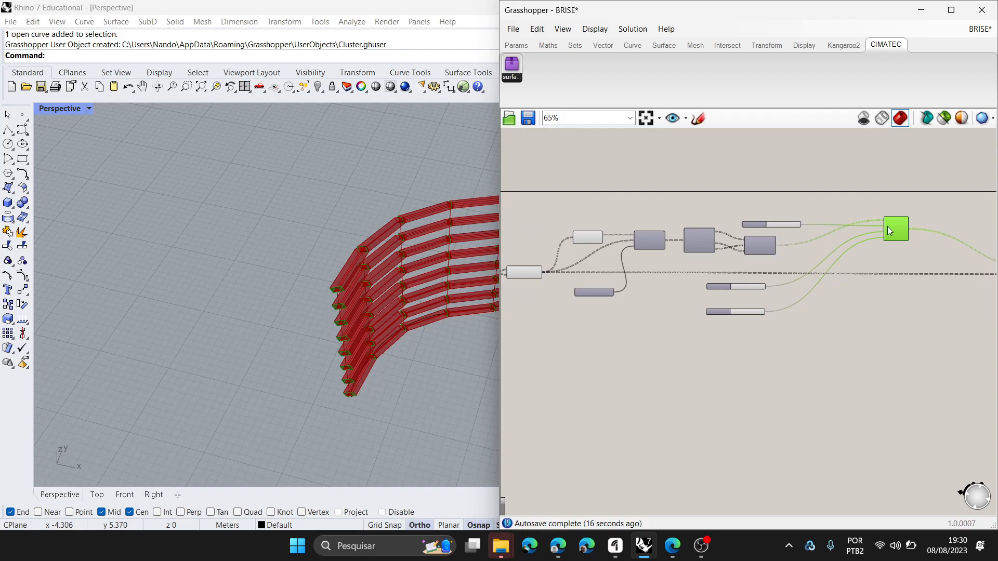
{"action": "scroll", "coordinate": [884, 229], "scroll_direction": "up", "scroll_amount": 5}
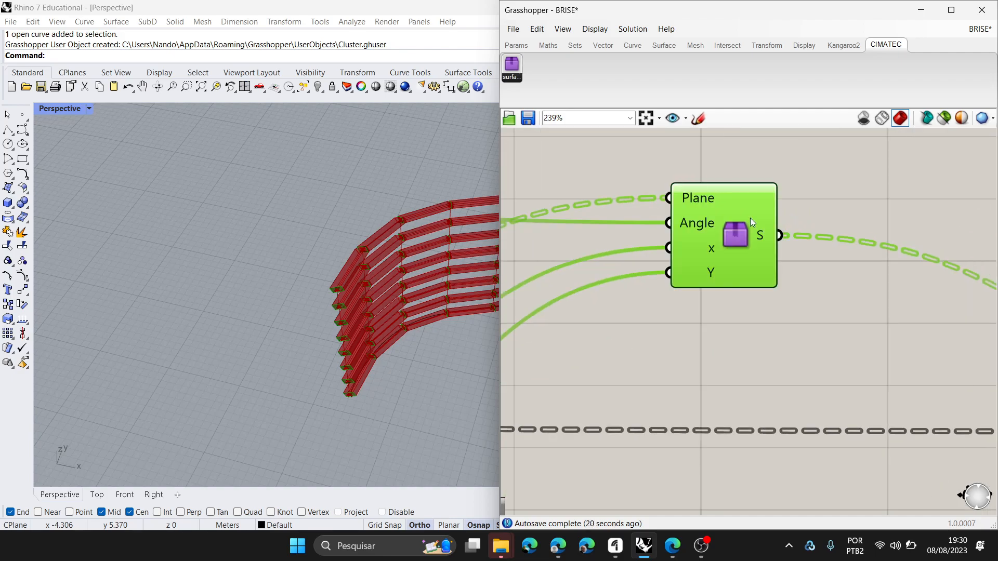
{"action": "scroll", "coordinate": [750, 218], "scroll_direction": "down", "scroll_amount": 5}
{"action": "left_click_drag", "start_coordinate": [632, 251], "coordinate": [687, 296]}
{"action": "scroll", "coordinate": [676, 291], "scroll_direction": "up", "scroll_amount": 1}
{"action": "scroll", "coordinate": [643, 272], "scroll_direction": "up", "scroll_amount": 2}
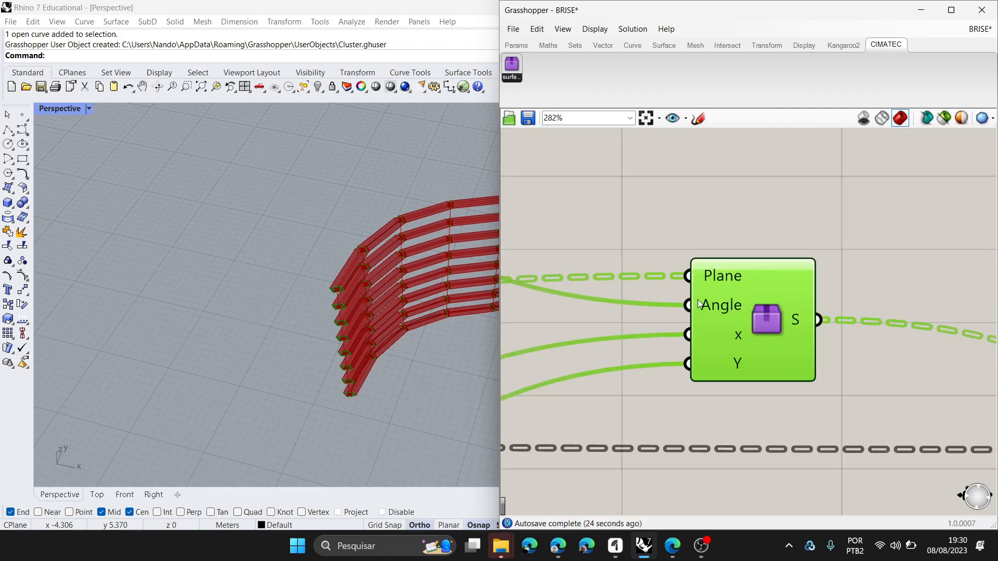
{"action": "mouse_move", "coordinate": [726, 273]}
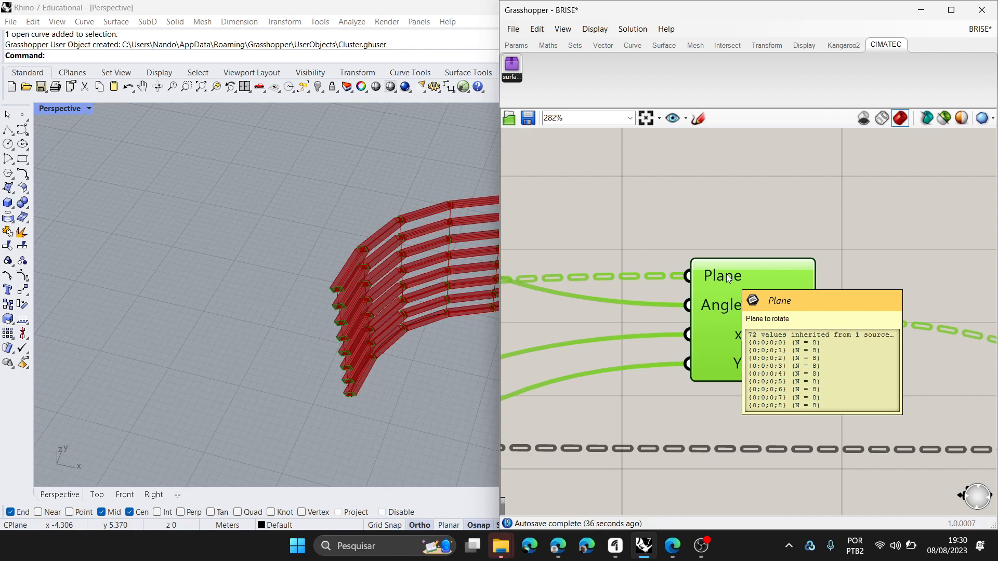
- Examine the plane components and number sliders feeding the purple cluster, and preview the components contained in the cluster
{"action": "scroll", "coordinate": [801, 273], "scroll_direction": "down", "scroll_amount": 3}
{"action": "scroll", "coordinate": [817, 280], "scroll_direction": "down", "scroll_amount": 4}
{"action": "right_click_drag", "start_coordinate": [810, 300], "coordinate": [892, 306]}
{"action": "scroll", "coordinate": [708, 325], "scroll_direction": "up", "scroll_amount": 3}
{"action": "right_click_drag", "start_coordinate": [710, 327], "coordinate": [965, 343]}
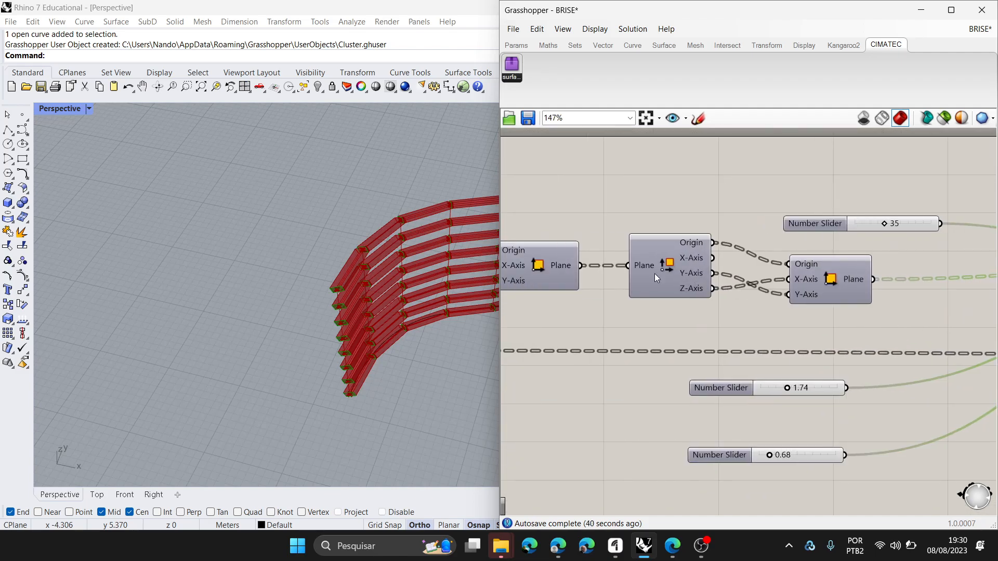
{"action": "scroll", "coordinate": [700, 242], "scroll_direction": "up", "scroll_amount": 3}
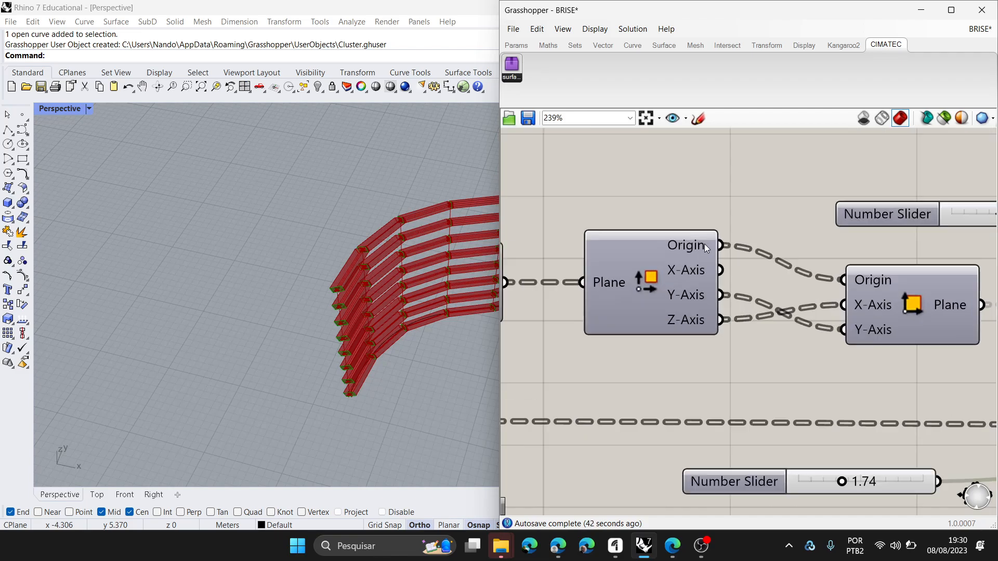
{"action": "scroll", "coordinate": [626, 339], "scroll_direction": "down", "scroll_amount": 5}
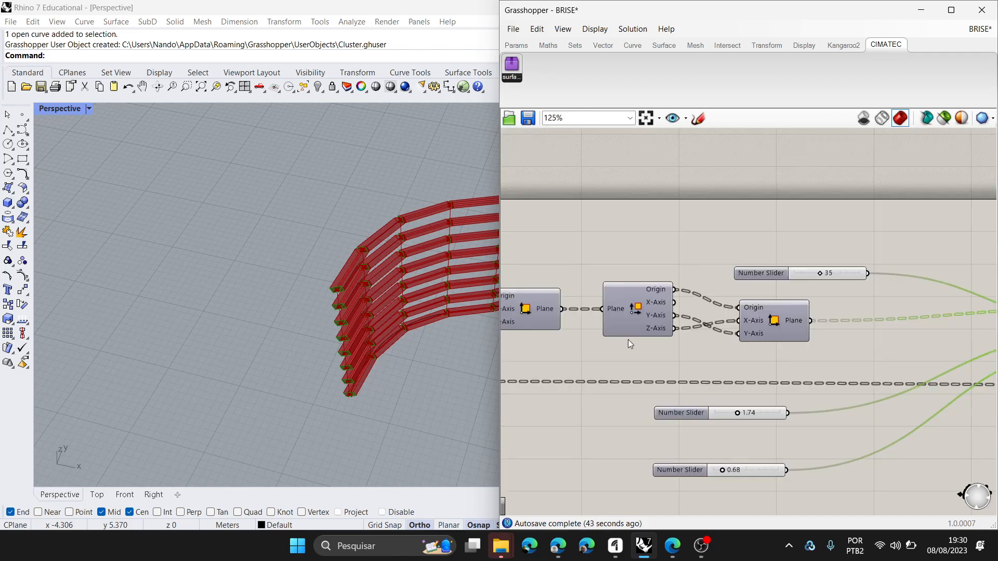
{"action": "scroll", "coordinate": [860, 332], "scroll_direction": "up", "scroll_amount": 3}
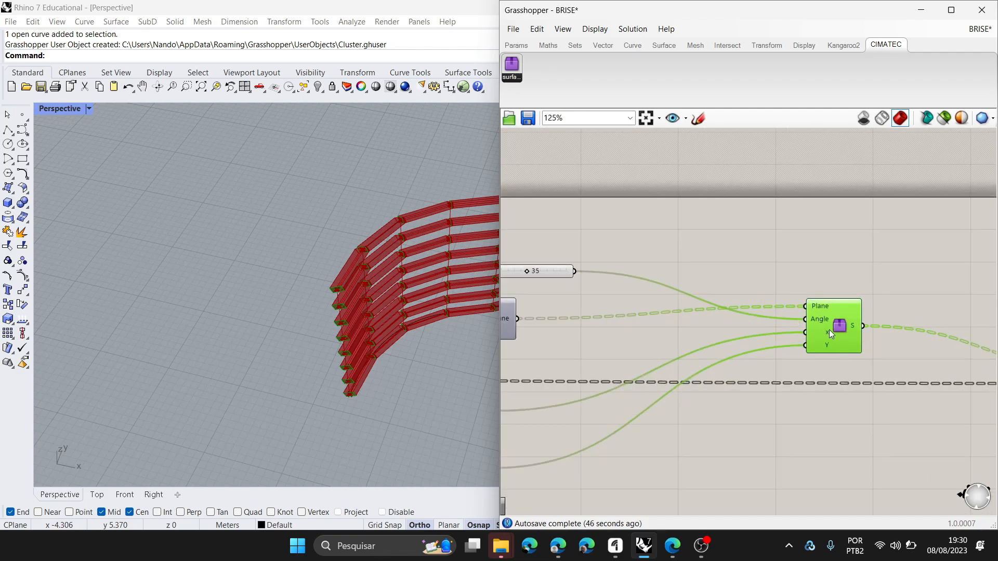
{"action": "mouse_move", "coordinate": [835, 333]}
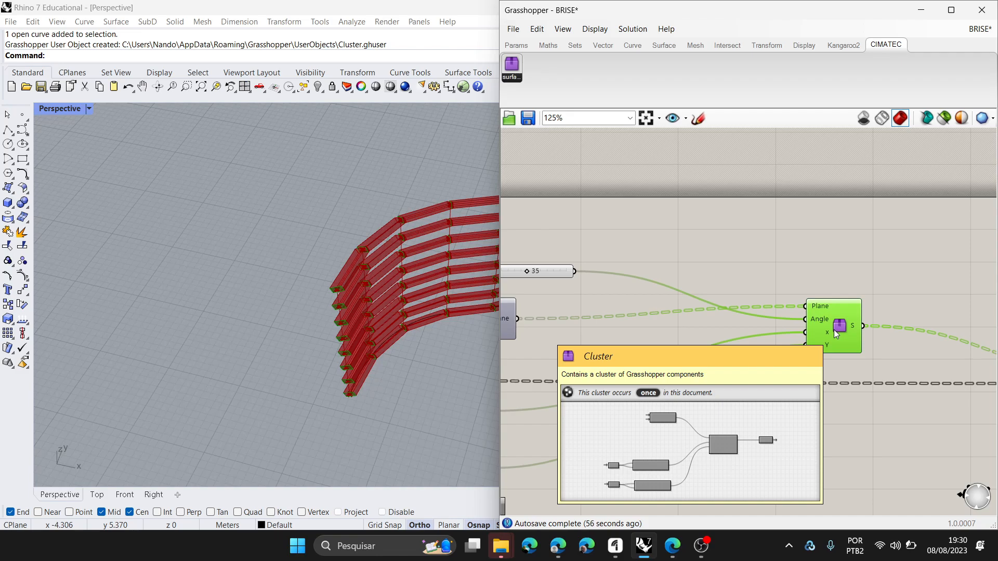
{"action": "scroll", "coordinate": [829, 330], "scroll_direction": "down", "scroll_amount": 5}
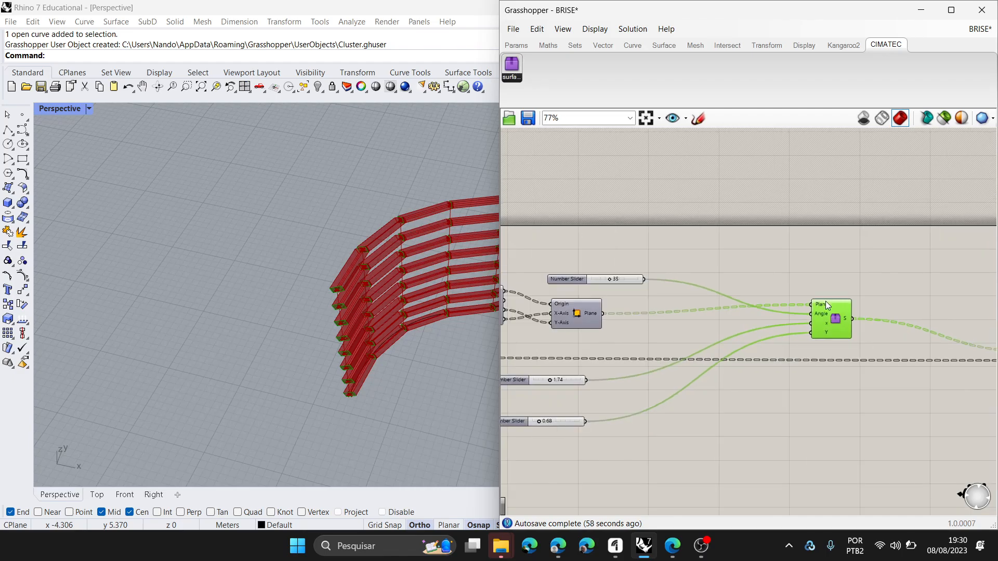
{"action": "scroll", "coordinate": [898, 316], "scroll_direction": "up", "scroll_amount": 5}
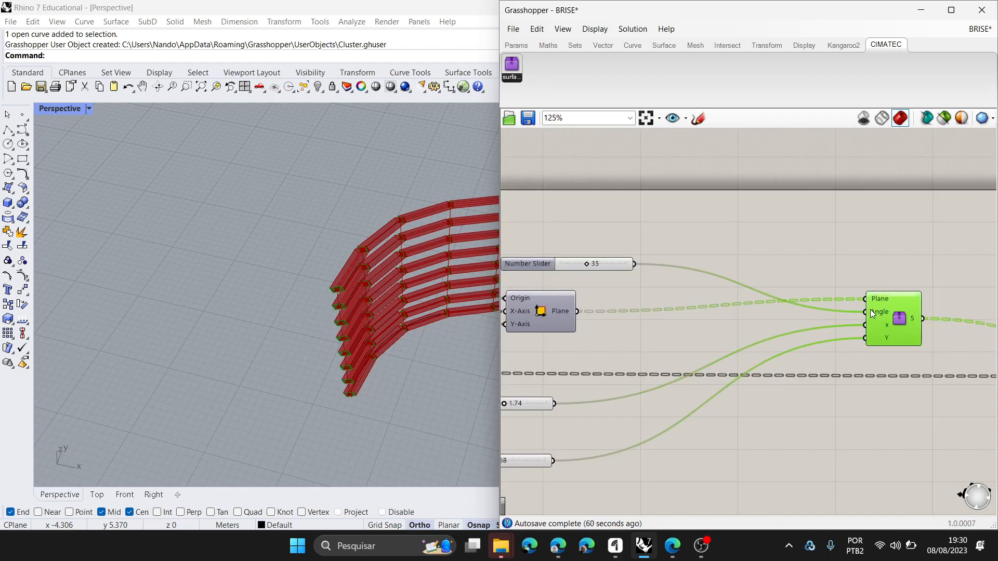
{"action": "mouse_move", "coordinate": [901, 319]}
{"action": "scroll", "coordinate": [901, 320], "scroll_direction": "down", "scroll_amount": 5}
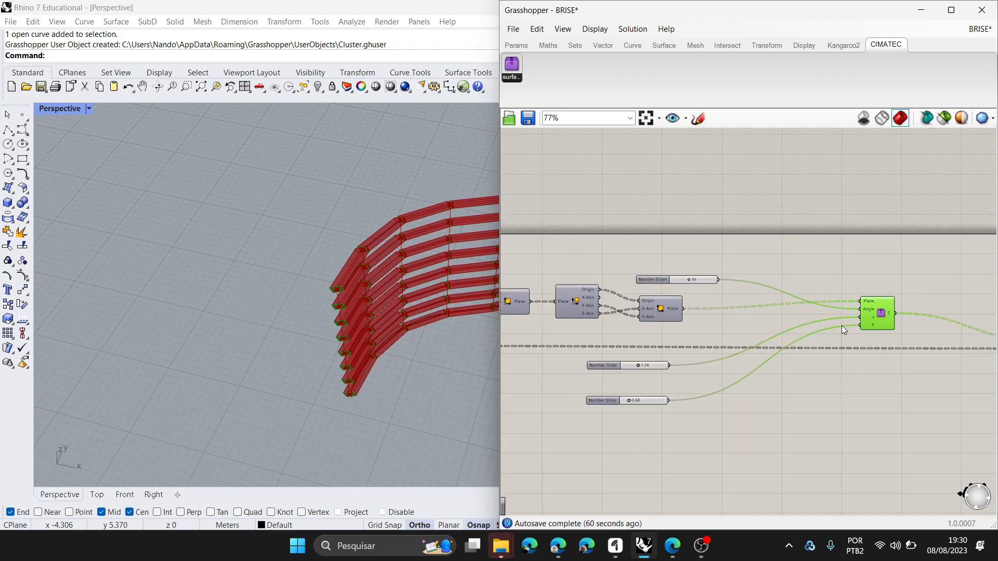
- Examine the upstream line, list and curve-division components together with the fins in the perspective view
{"action": "scroll", "coordinate": [609, 300], "scroll_direction": "up", "scroll_amount": 4}
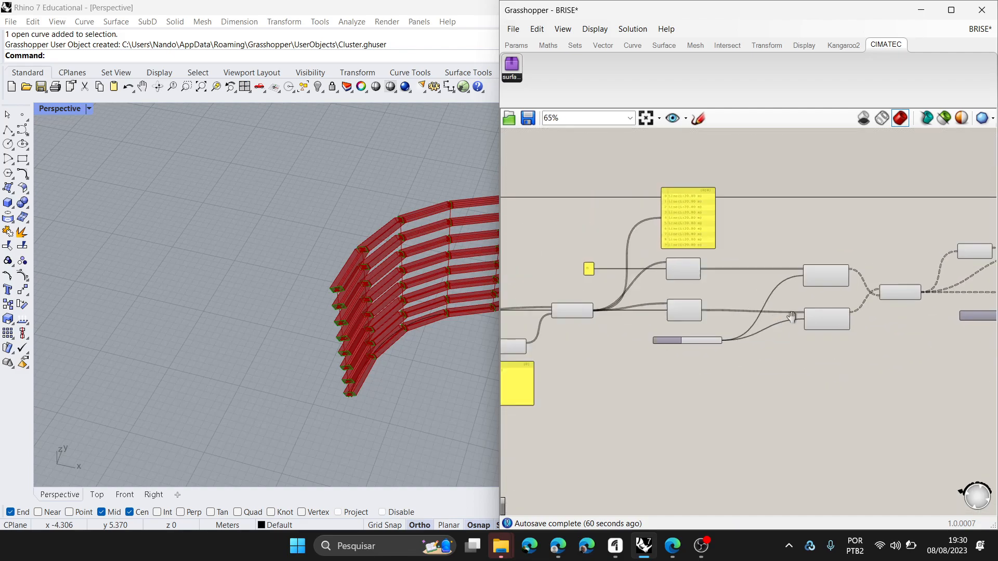
{"action": "scroll", "coordinate": [366, 364], "scroll_direction": "up", "scroll_amount": 1}
{"action": "right_click_drag", "start_coordinate": [366, 364], "coordinate": [317, 373]}
{"action": "scroll", "coordinate": [391, 248], "scroll_direction": "up", "scroll_amount": 6}
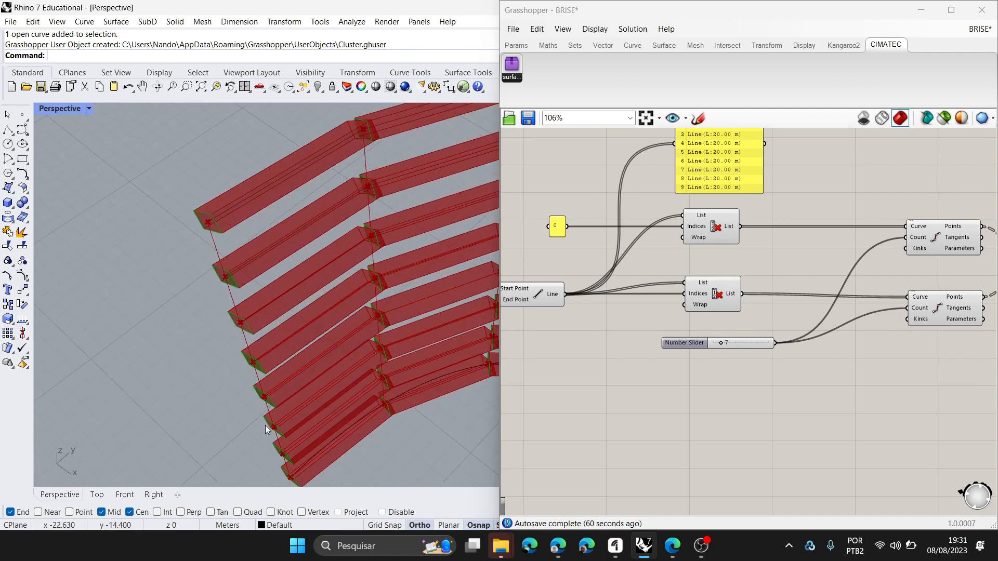
{"action": "scroll", "coordinate": [738, 352], "scroll_direction": "down", "scroll_amount": 4}
{"action": "scroll", "coordinate": [738, 349], "scroll_direction": "down", "scroll_amount": 4}
{"action": "right_click_drag", "start_coordinate": [812, 348], "coordinate": [705, 335]}
{"action": "scroll", "coordinate": [928, 335], "scroll_direction": "up", "scroll_amount": 6}
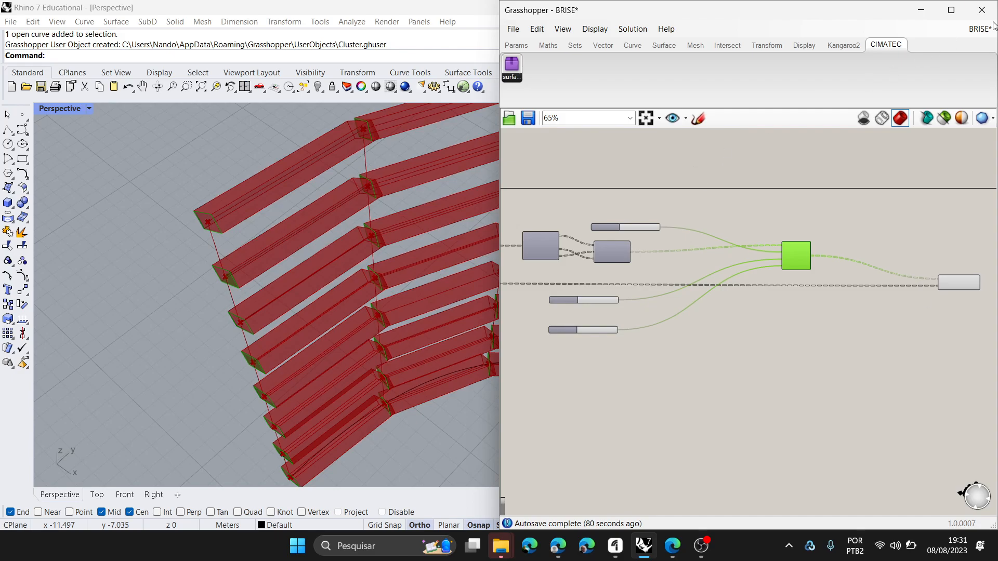
- Close the BRISE document without saving its changes
{"action": "mouse_move", "coordinate": [987, 28]}
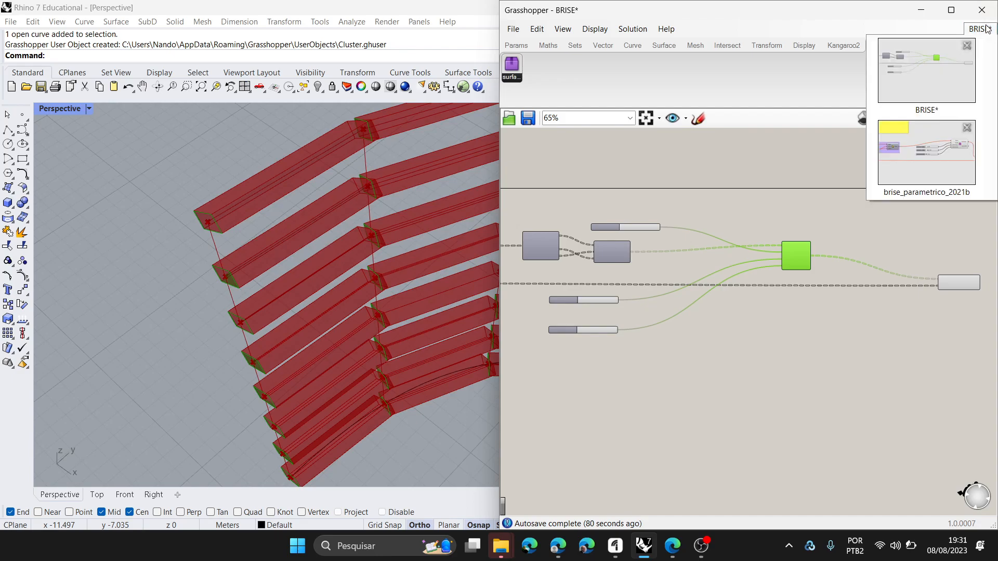
{"action": "left_click", "coordinate": [970, 47]}
{"action": "left_click", "coordinate": [985, 76]}
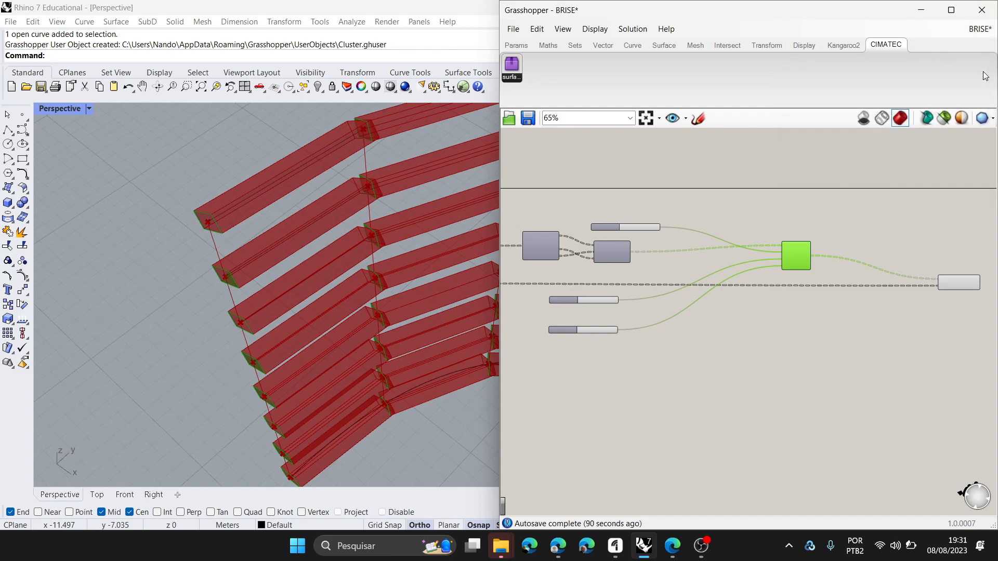
{"action": "left_click", "coordinate": [991, 30]}
{"action": "left_click", "coordinate": [970, 46]}
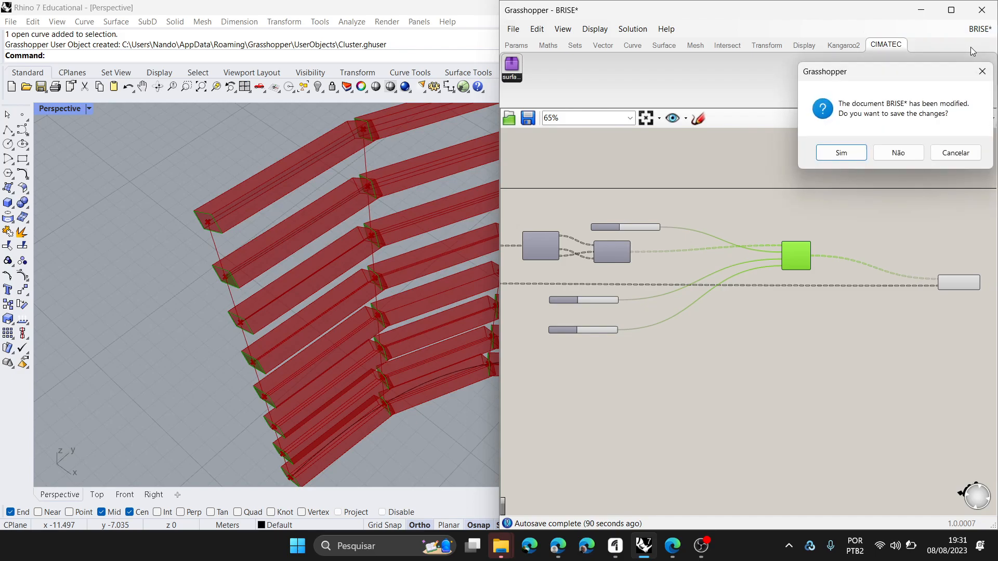
{"action": "left_click", "coordinate": [910, 152]}
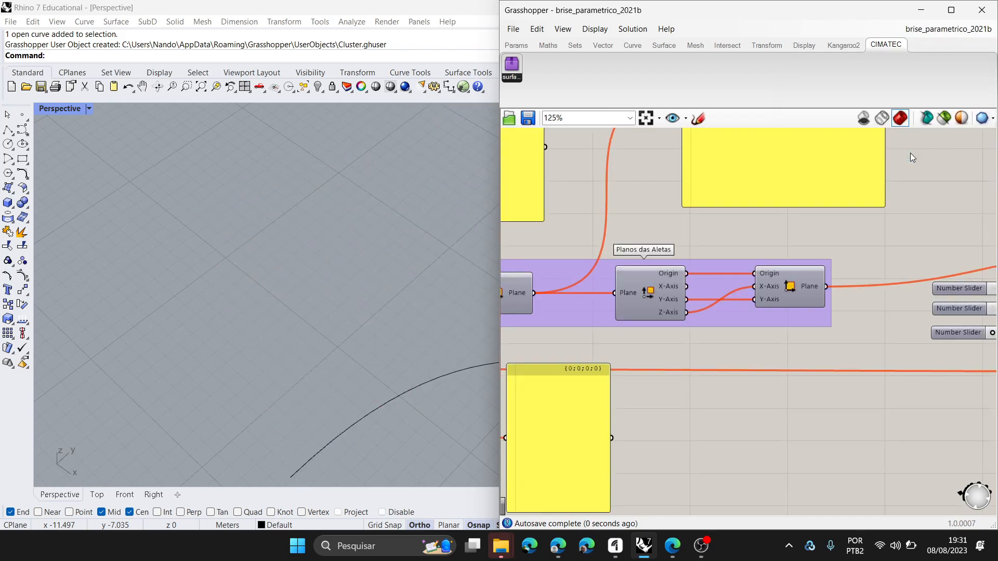
- Close the brise_parametrico_2021b document and reopen the saved BRISE definition from the recent files
{"action": "left_click", "coordinate": [985, 32]}
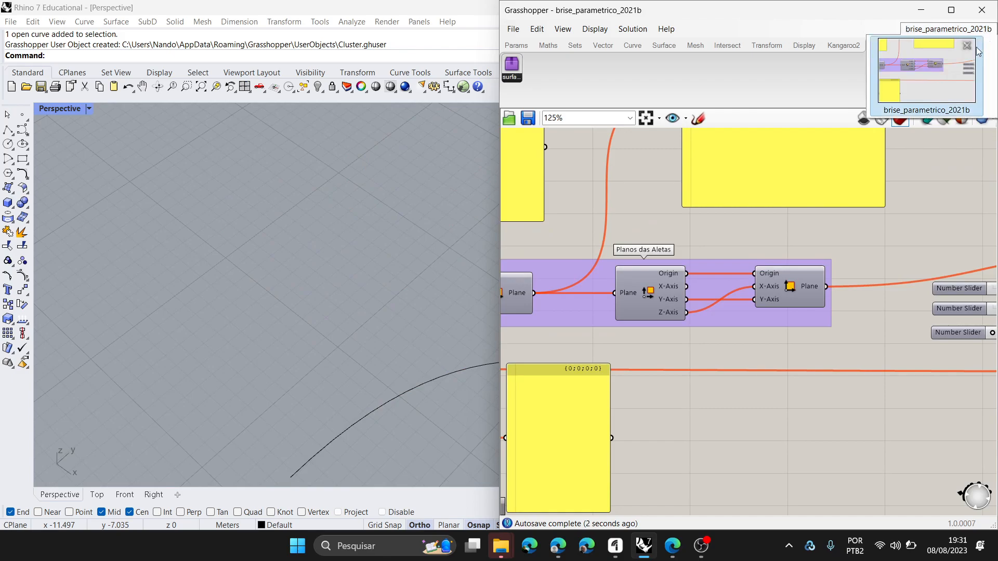
{"action": "left_click", "coordinate": [970, 48]}
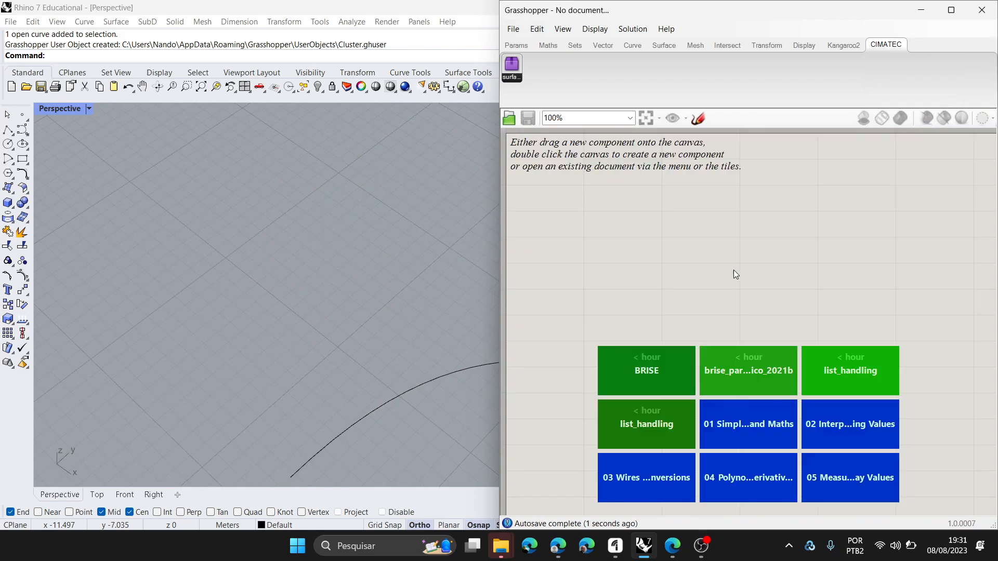
{"action": "left_click", "coordinate": [644, 363]}
- Dismiss the low-battery notice and widen the Grasshopper window over the Rhino viewport to show more of the definition
{"action": "scroll", "coordinate": [734, 271], "scroll_direction": "down", "scroll_amount": 4}
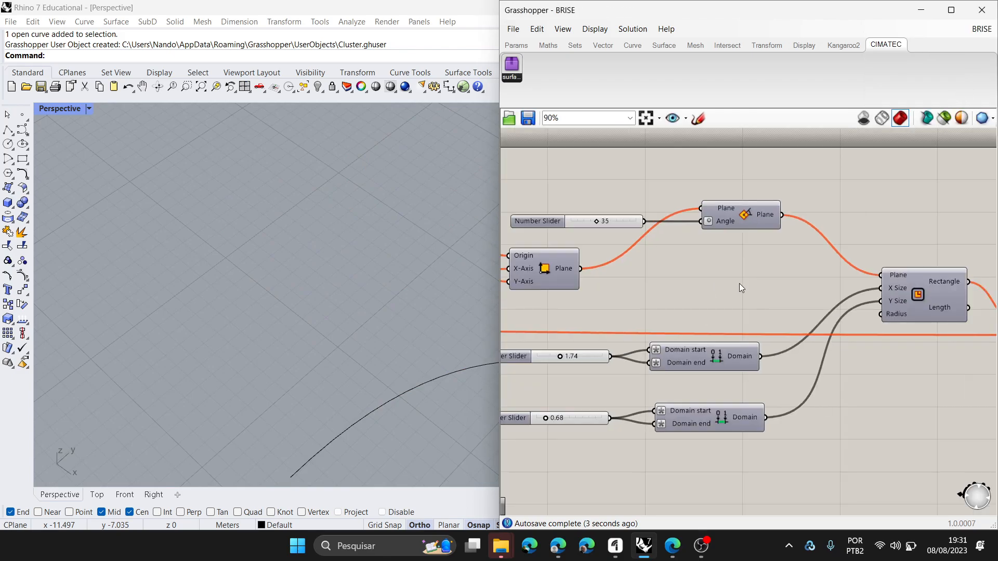
{"action": "scroll", "coordinate": [734, 271], "scroll_direction": "down", "scroll_amount": 1}
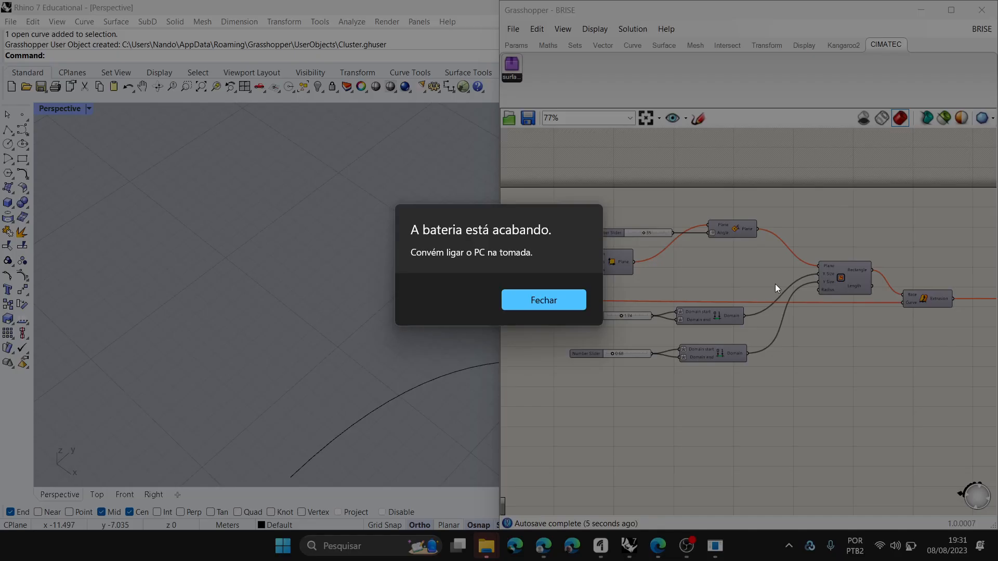
{"action": "left_click", "coordinate": [523, 298]}
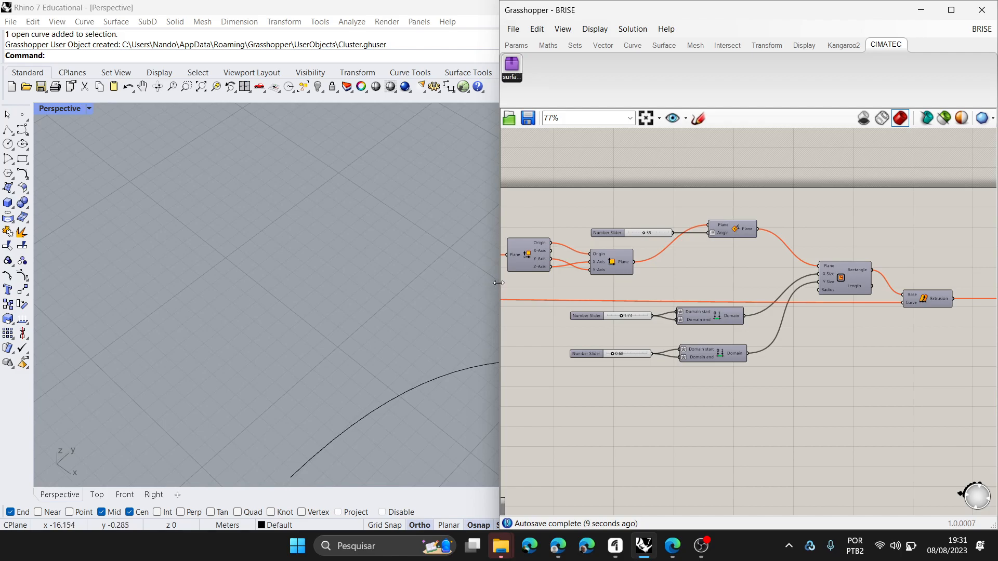
{"action": "left_click_drag", "start_coordinate": [445, 284], "coordinate": [388, 283]}
{"action": "scroll", "coordinate": [897, 334], "scroll_direction": "down", "scroll_amount": 1}
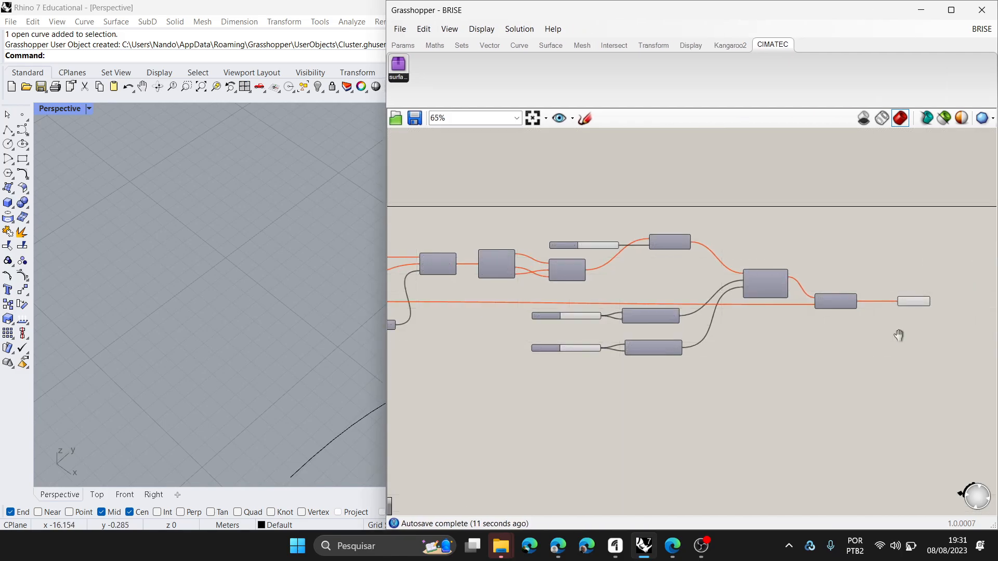
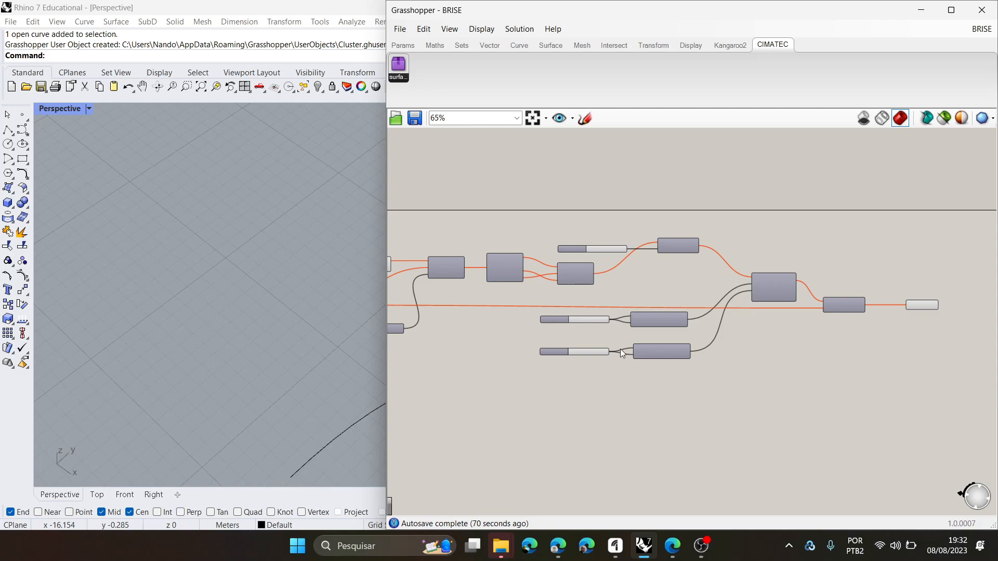
- Reference the existing Rhino curve in the definition's first Curve parameter
{"action": "scroll", "coordinate": [753, 273], "scroll_direction": "down", "scroll_amount": 5}
{"action": "scroll", "coordinate": [561, 245], "scroll_direction": "up", "scroll_amount": 5}
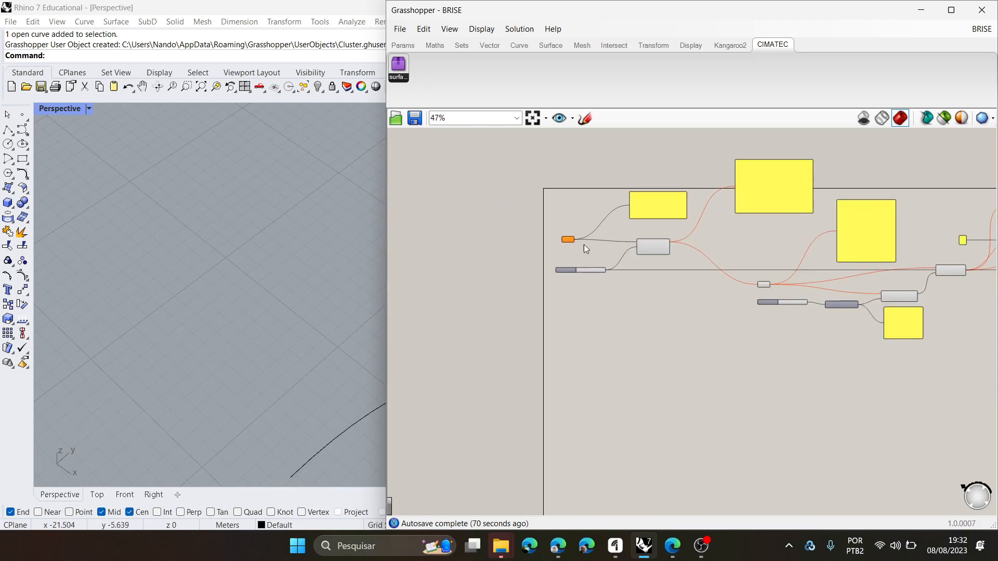
{"action": "right_click", "coordinate": [546, 238]}
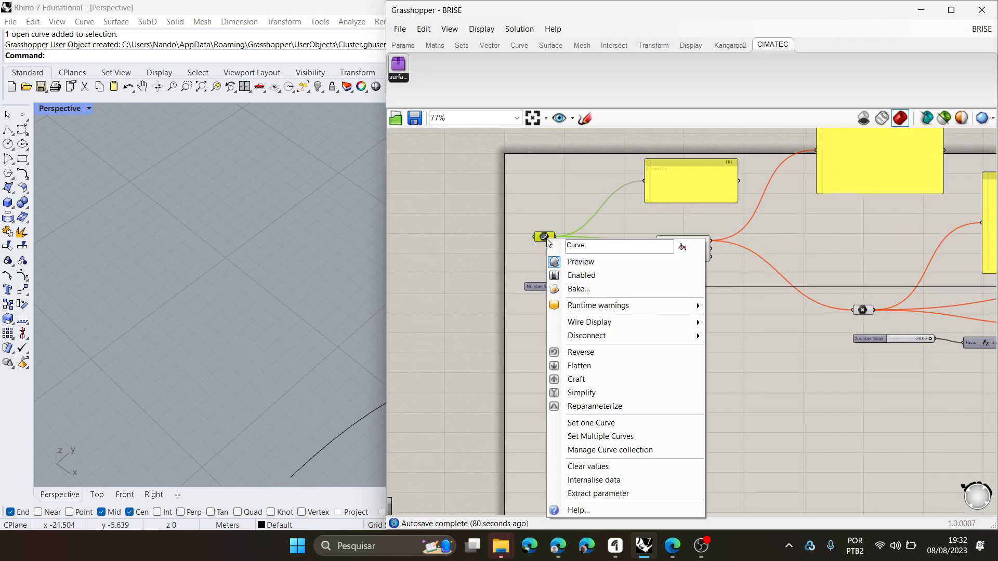
{"action": "left_click", "coordinate": [624, 423]}
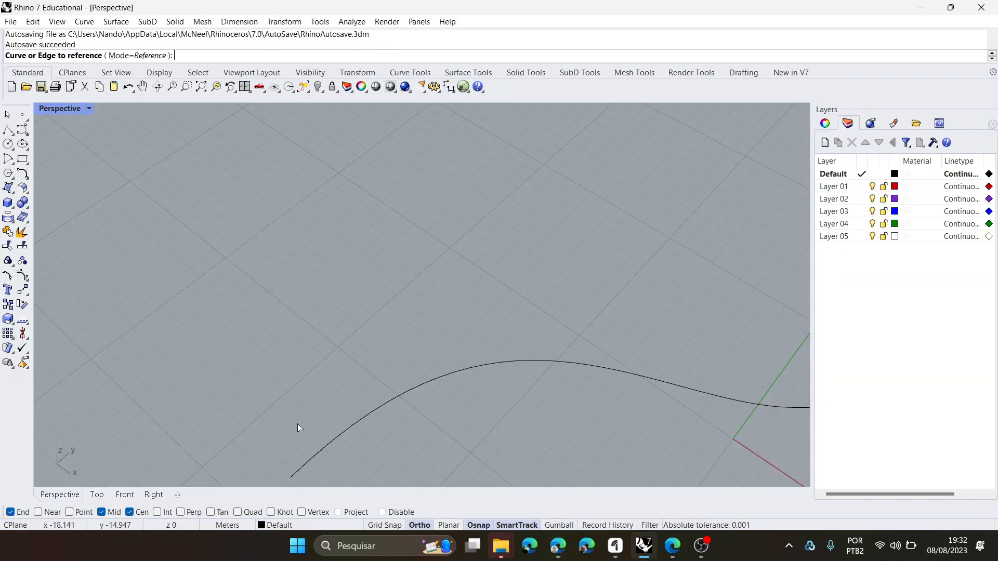
{"action": "left_click", "coordinate": [367, 417]}
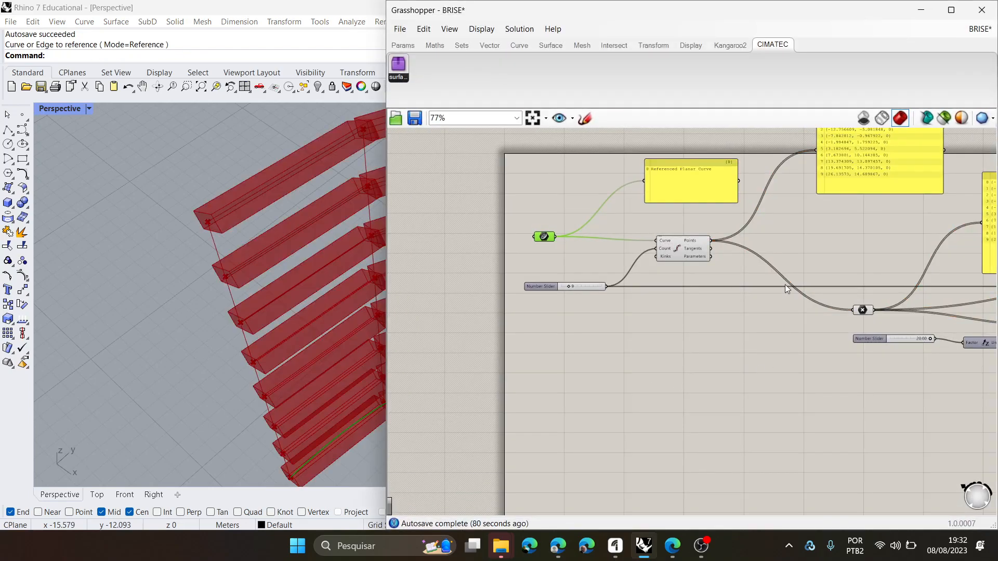
- Open Grasshopper's User Object folder, delete the Cluster.ghuser file and close the folder
{"action": "left_click", "coordinate": [410, 47]}
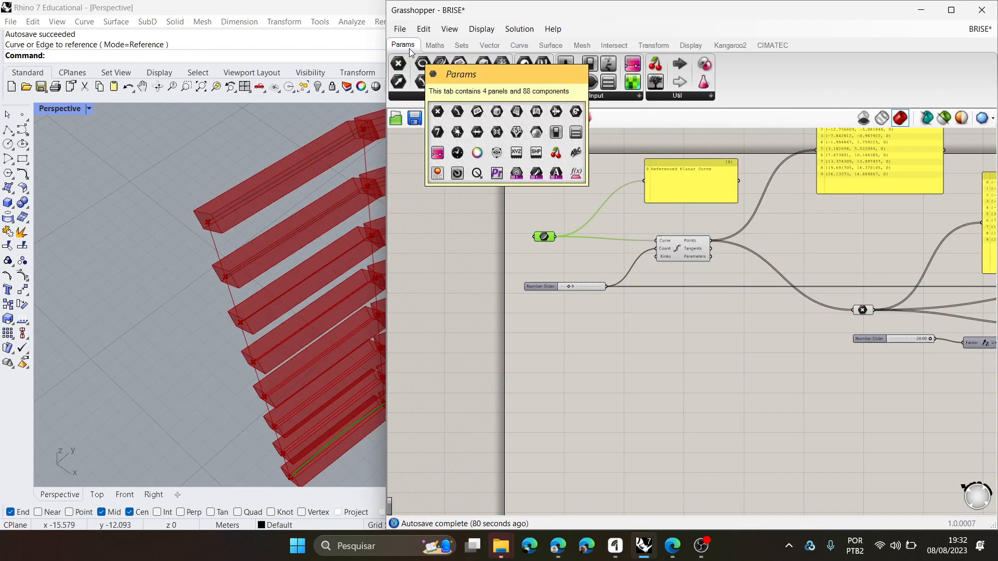
{"action": "left_click", "coordinate": [400, 29]}
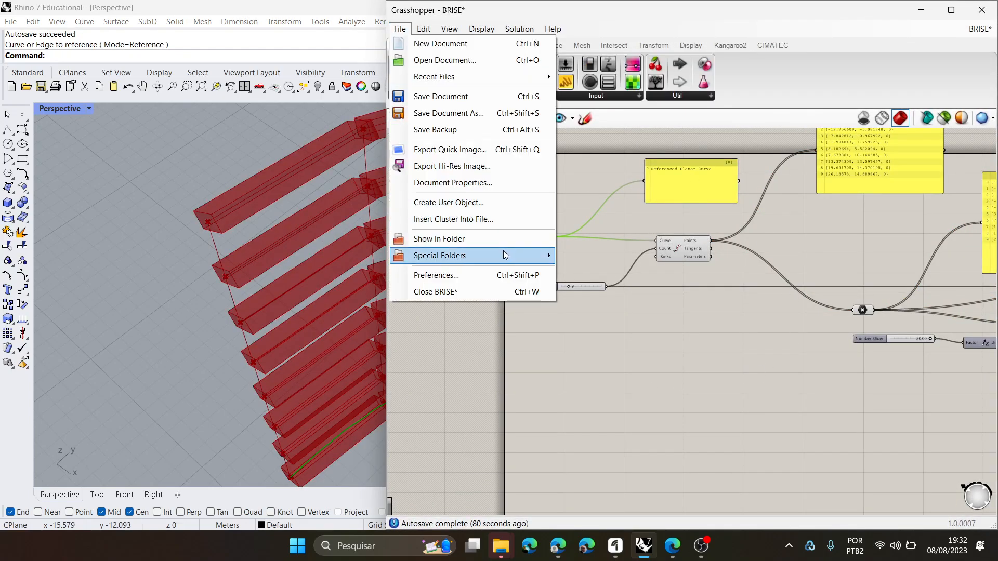
{"action": "mouse_move", "coordinate": [503, 255]}
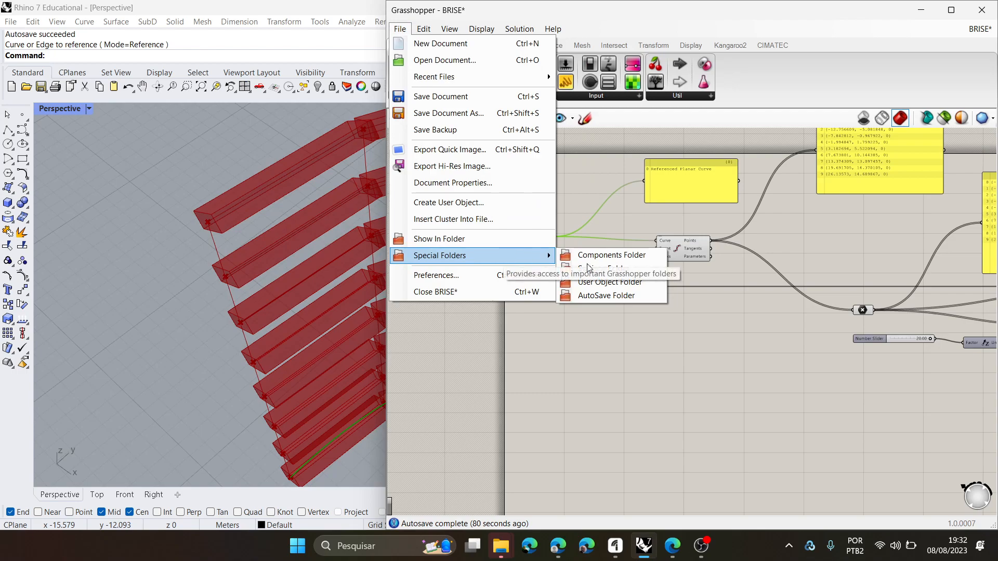
{"action": "left_click", "coordinate": [632, 283]}
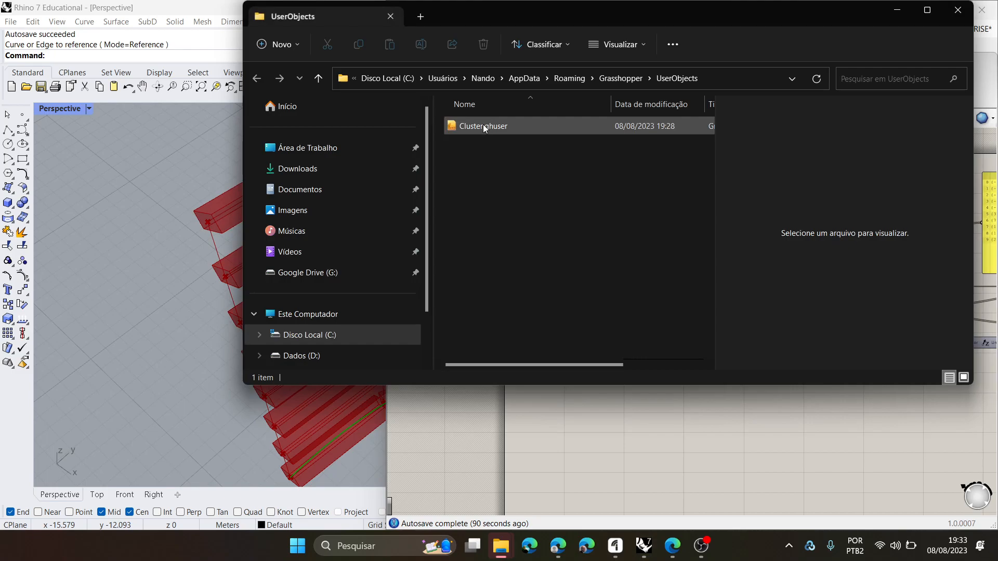
{"action": "left_click", "coordinate": [484, 128]}
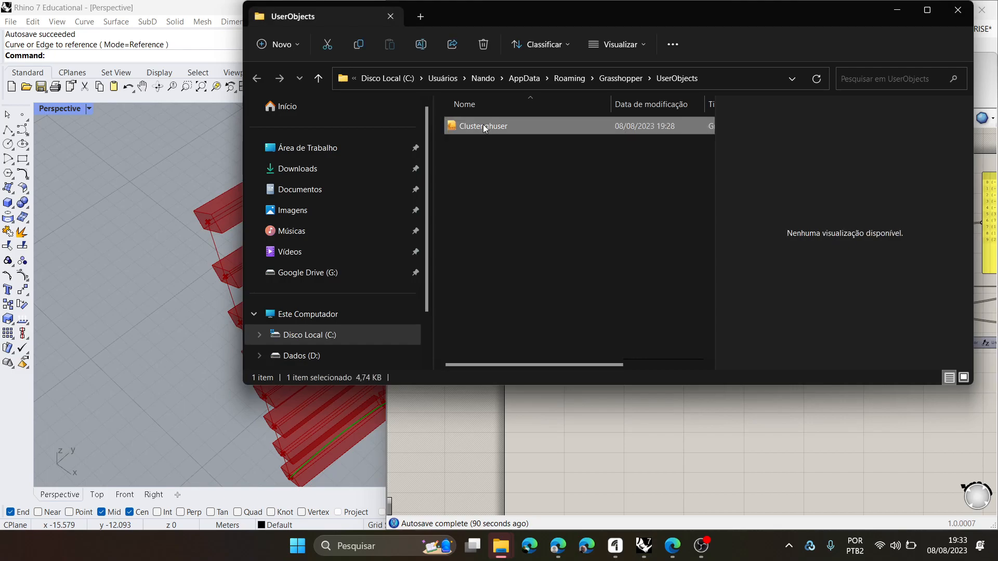
{"action": "key", "text": "Delete"}
{"action": "left_click", "coordinate": [968, 15]}
- Stretch the Grasshopper window to the full screen height and bring the rectangle and extrusion components into view
{"action": "double_click", "coordinate": [786, 16]}
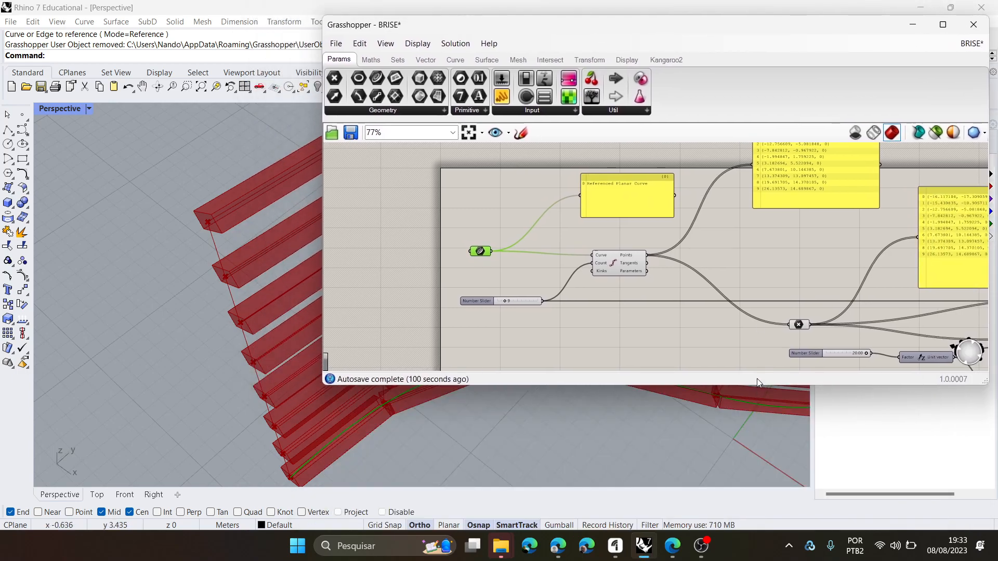
{"action": "left_click_drag", "start_coordinate": [756, 388], "coordinate": [749, 556]}
{"action": "scroll", "coordinate": [605, 341], "scroll_direction": "down", "scroll_amount": 6}
{"action": "scroll", "coordinate": [927, 328], "scroll_direction": "up", "scroll_amount": 3}
{"action": "scroll", "coordinate": [782, 313], "scroll_direction": "up", "scroll_amount": 5}
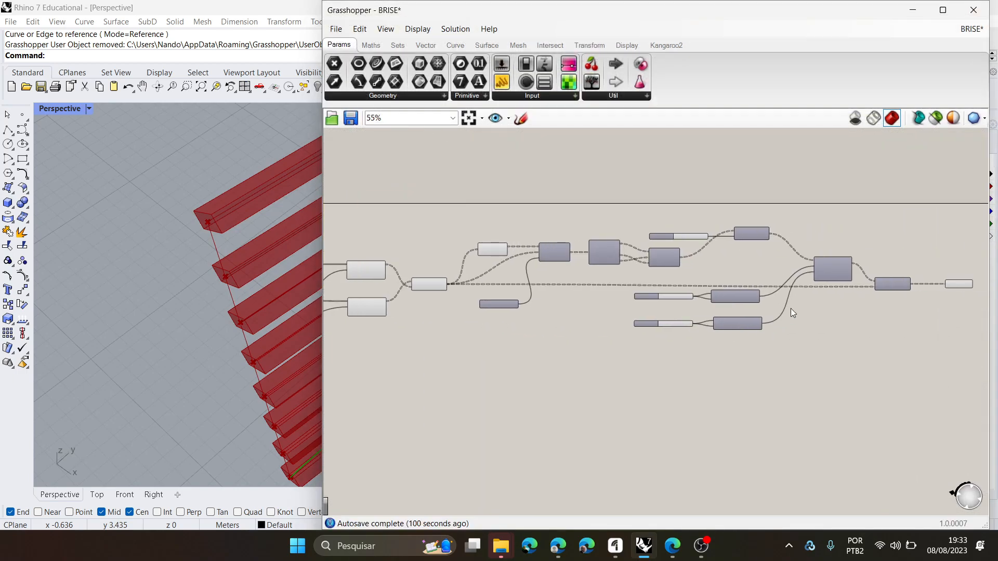
{"action": "scroll", "coordinate": [765, 316], "scroll_direction": "down", "scroll_amount": 1}
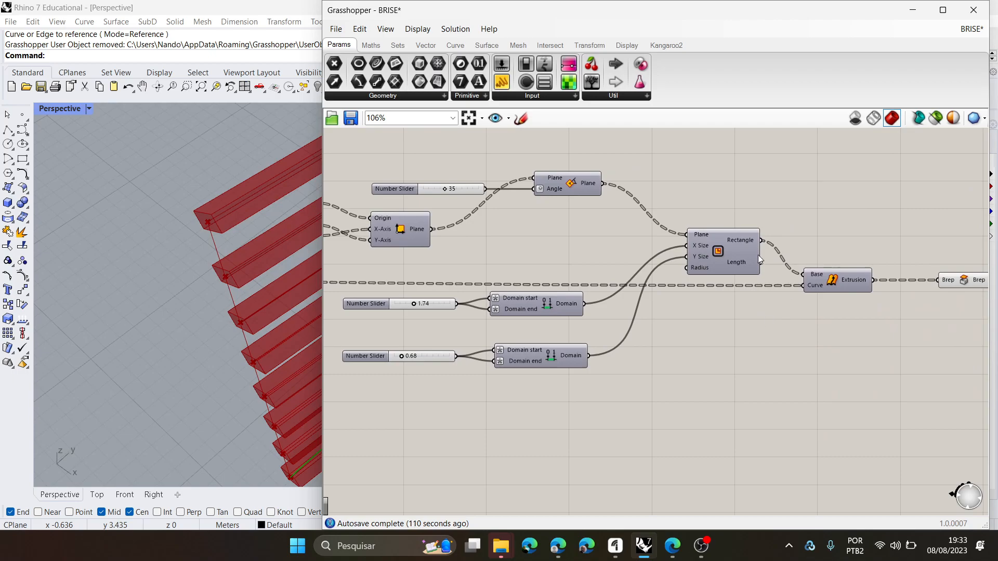
- Limit the preview geometry to selected components and inspect the fins of the Extrude Along and Brep capping components
{"action": "left_click", "coordinate": [825, 287]}
{"action": "right_click_drag", "start_coordinate": [222, 252], "coordinate": [230, 254]}
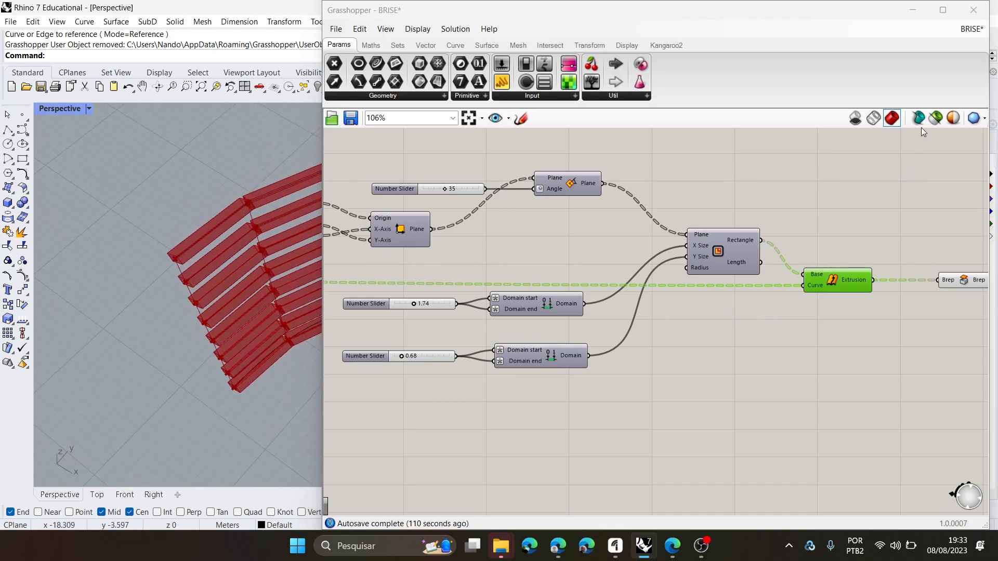
{"action": "left_click", "coordinate": [933, 120]}
{"action": "right_click_drag", "start_coordinate": [208, 264], "coordinate": [187, 223]}
{"action": "left_click", "coordinate": [950, 280]}
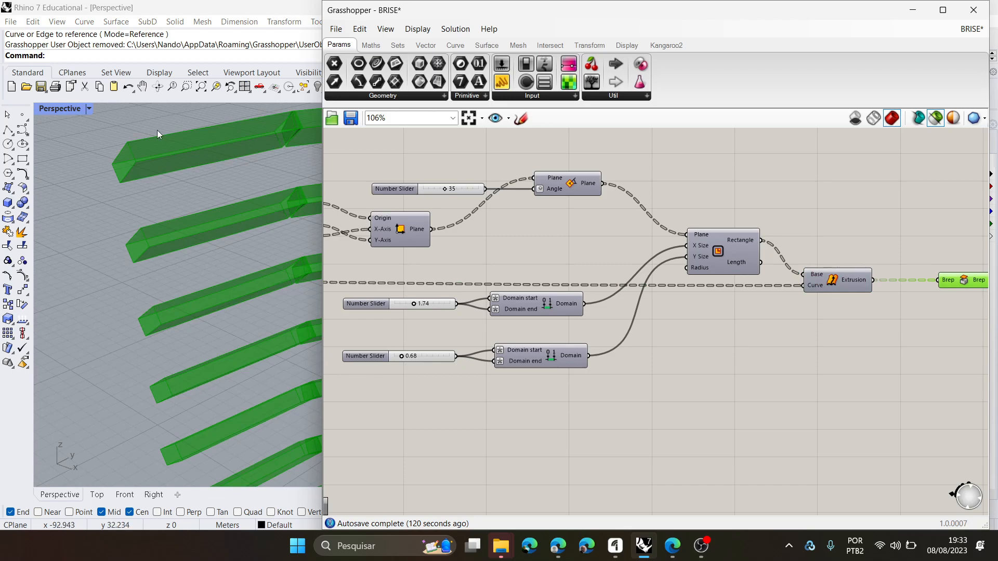
{"action": "scroll", "coordinate": [160, 132], "scroll_direction": "down", "scroll_amount": 5}
{"action": "right_click_drag", "start_coordinate": [163, 175], "coordinate": [299, 220]}
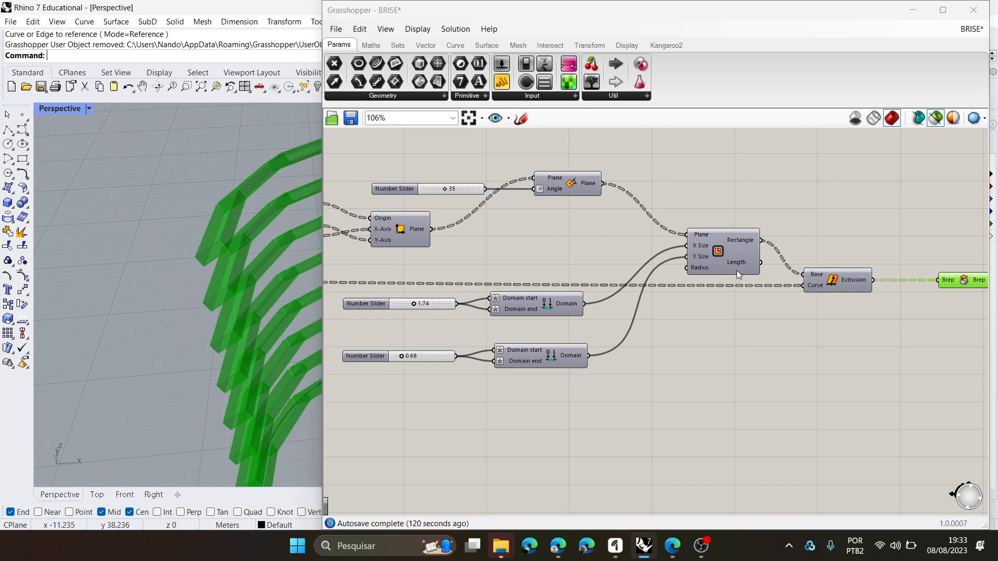
- Preview only the Rectangle component's output in the perspective view
{"action": "left_click", "coordinate": [712, 237]}
{"action": "right_click_drag", "start_coordinate": [219, 244], "coordinate": [189, 260]}
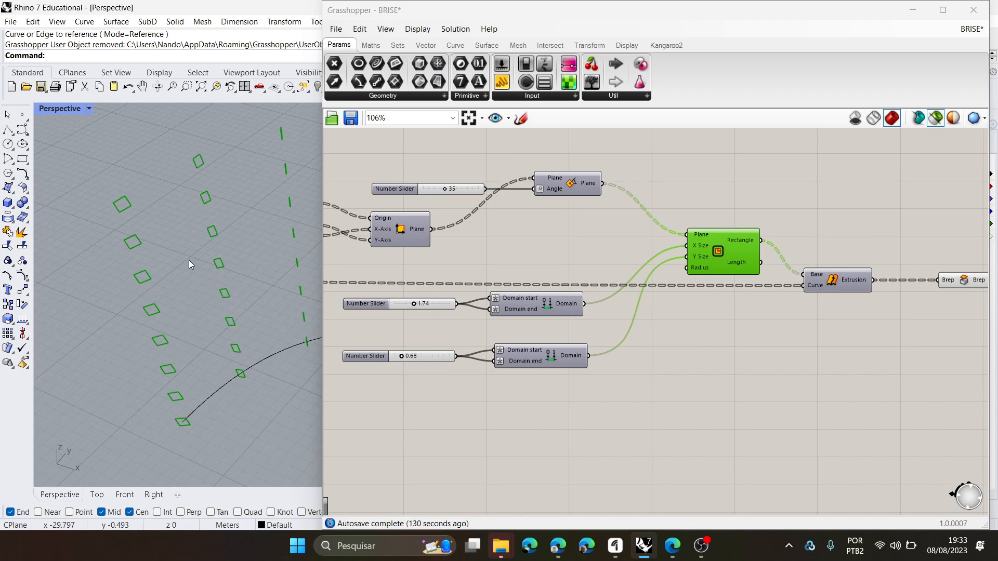
{"action": "scroll", "coordinate": [189, 259], "scroll_direction": "up", "scroll_amount": 2}
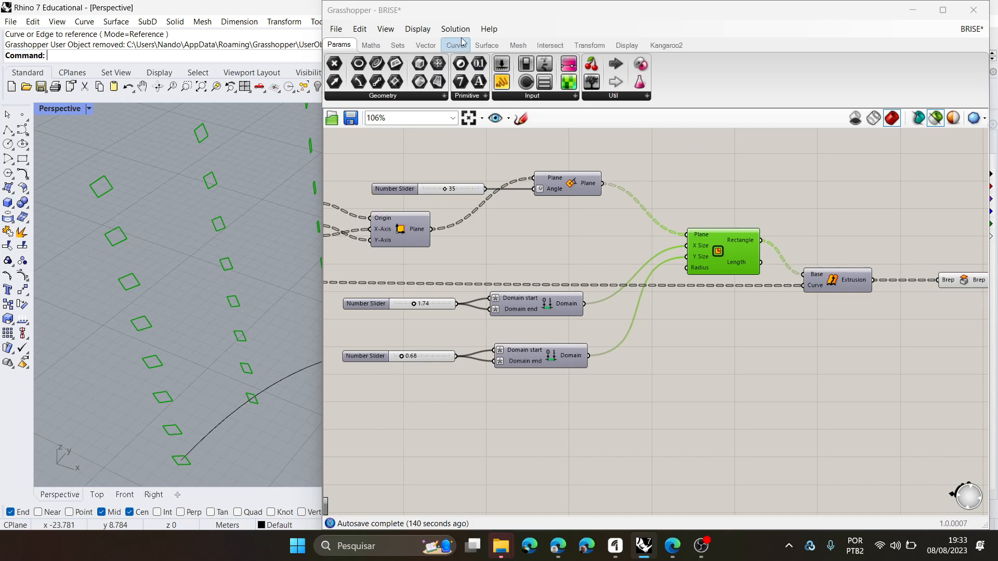
- Add a Boundary Surfaces component after the Rectangle component and connect the Rectangle output to its edges input
{"action": "left_click", "coordinate": [487, 45]}
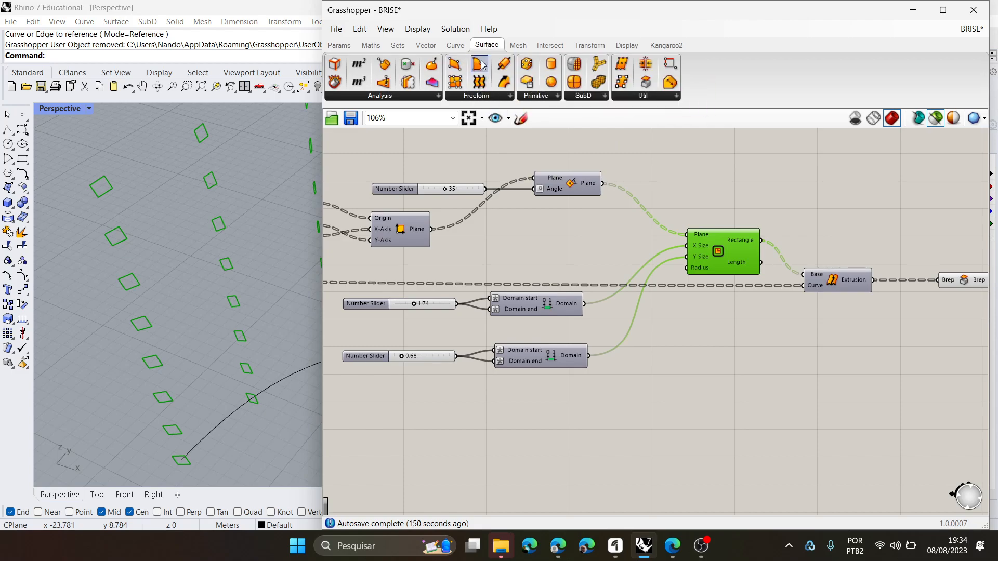
{"action": "left_click_drag", "start_coordinate": [481, 64], "coordinate": [826, 235]}
{"action": "left_click_drag", "start_coordinate": [761, 241], "coordinate": [809, 235]}
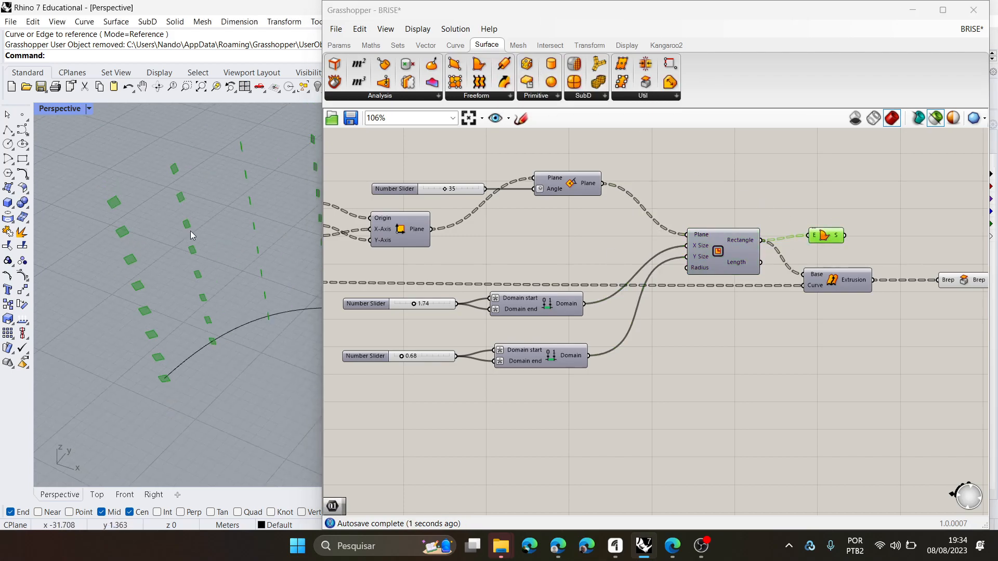
{"action": "right_click_drag", "start_coordinate": [183, 234], "coordinate": [210, 216]}
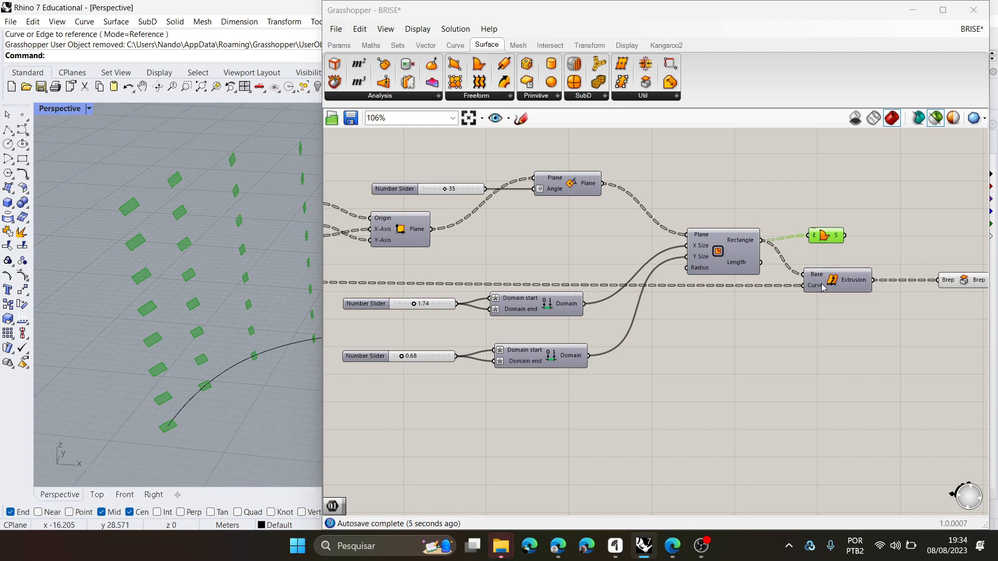
- Delete the Brep capping component and feed the boundary surfaces into the Base input of the repositioned Extrude Along component
{"action": "left_click_drag", "start_coordinate": [822, 283], "coordinate": [855, 308]}
{"action": "left_click", "coordinate": [979, 279]}
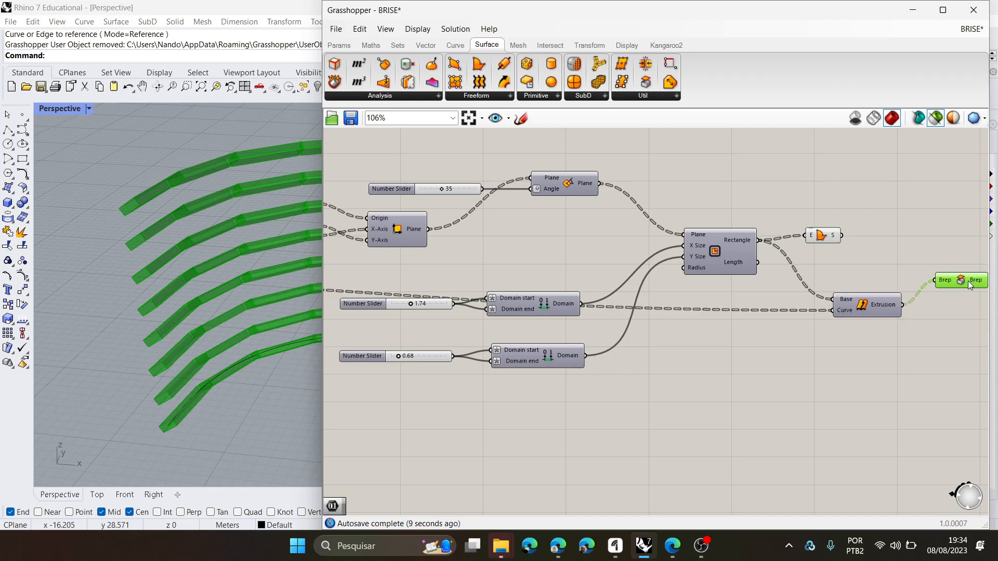
{"action": "key", "text": "Delete"}
{"action": "left_click_drag", "start_coordinate": [843, 235], "coordinate": [915, 290]}
{"action": "left_click_drag", "start_coordinate": [826, 237], "coordinate": [823, 241]}
{"action": "left_click", "coordinate": [913, 296]}
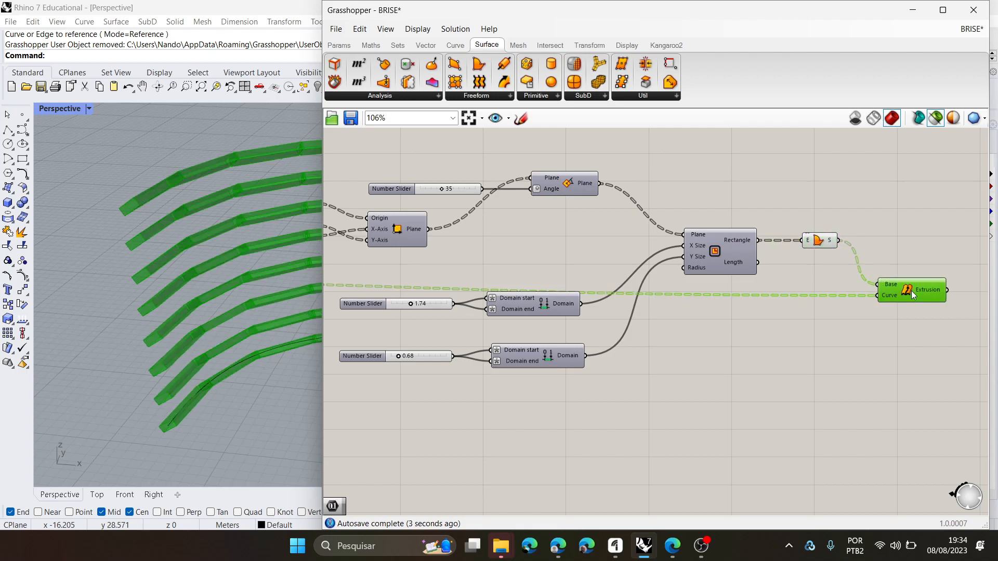
- Compare the full preview with the selected-only preview for the Extrude Along and Boundary Surfaces components
{"action": "left_click", "coordinate": [937, 119]}
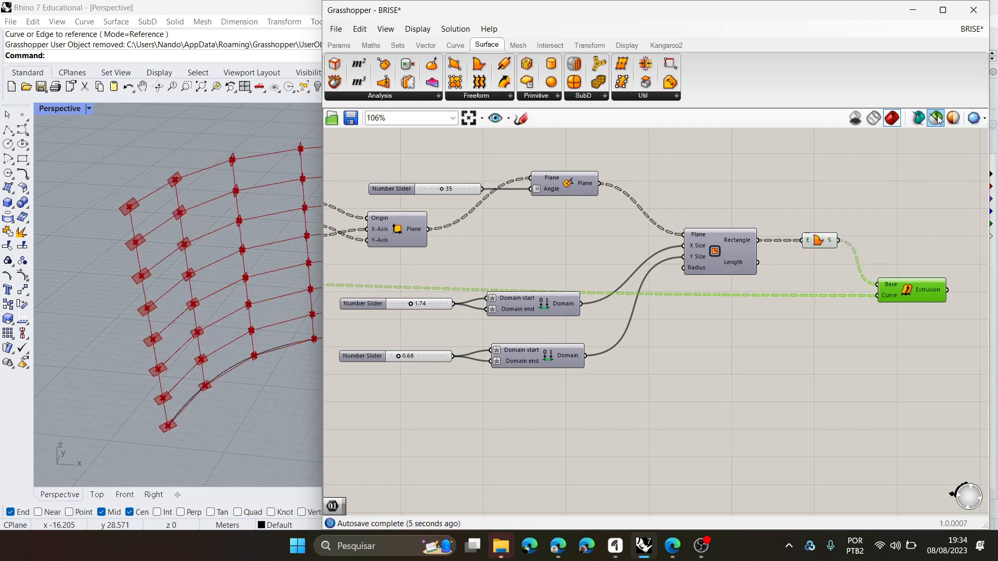
{"action": "left_click", "coordinate": [936, 118]}
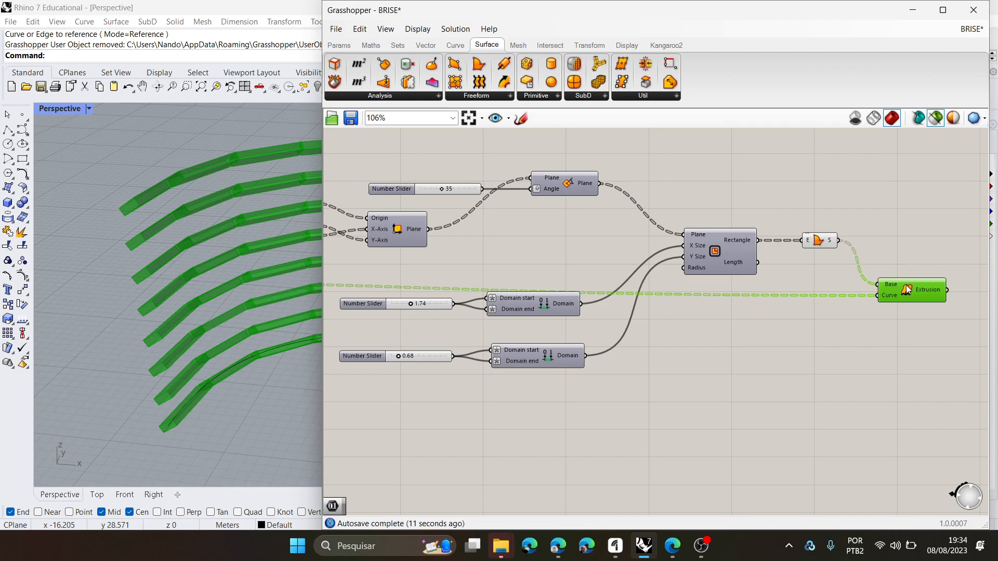
{"action": "left_click", "coordinate": [935, 123]}
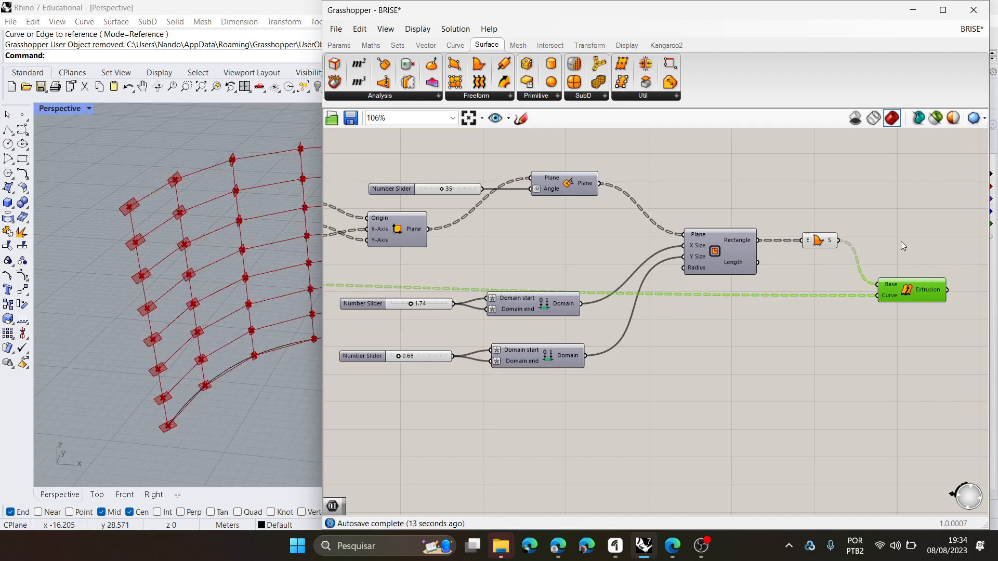
{"action": "left_click", "coordinate": [820, 242]}
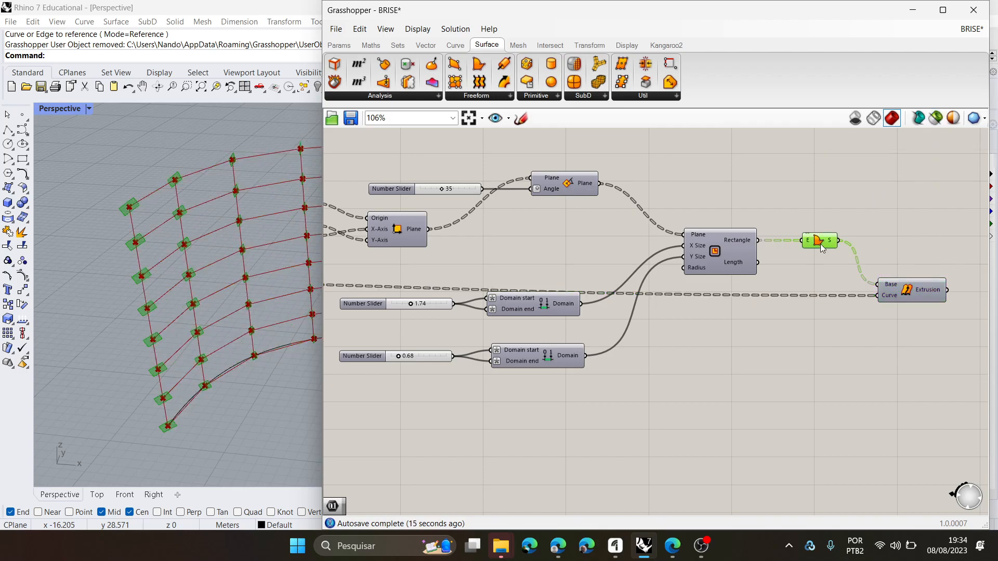
{"action": "left_click", "coordinate": [935, 120]}
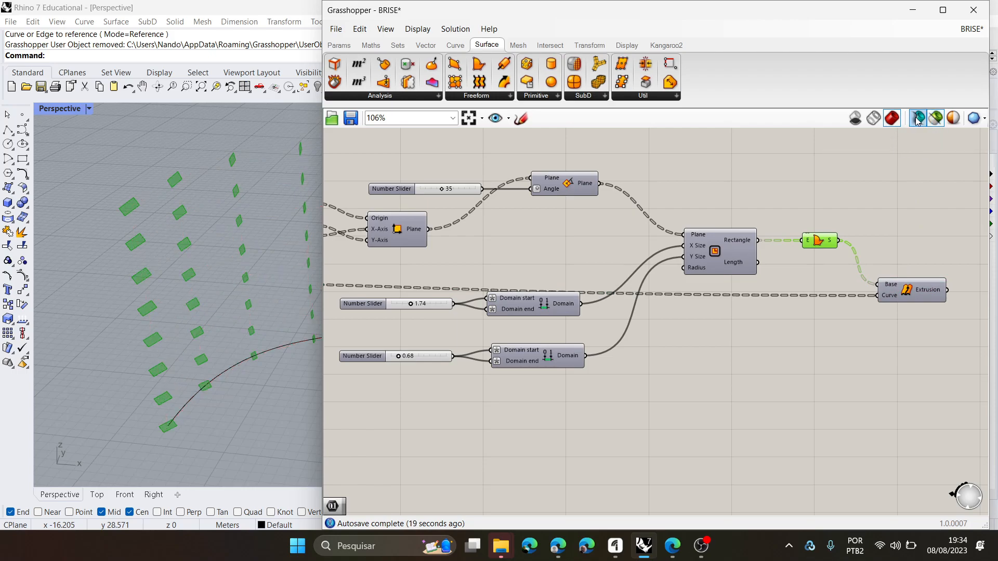
{"action": "left_click", "coordinate": [936, 121]}
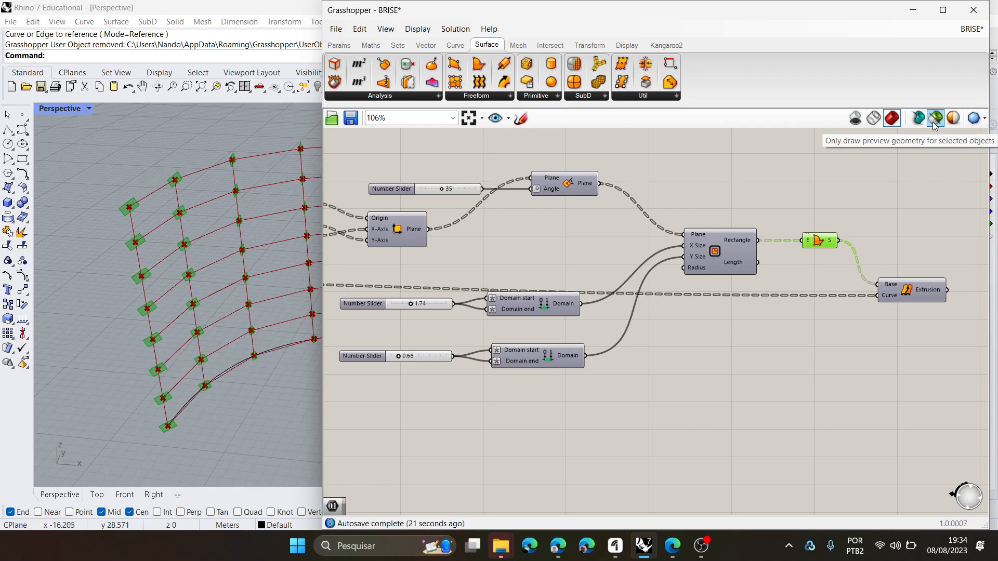
{"action": "left_click", "coordinate": [935, 122]}
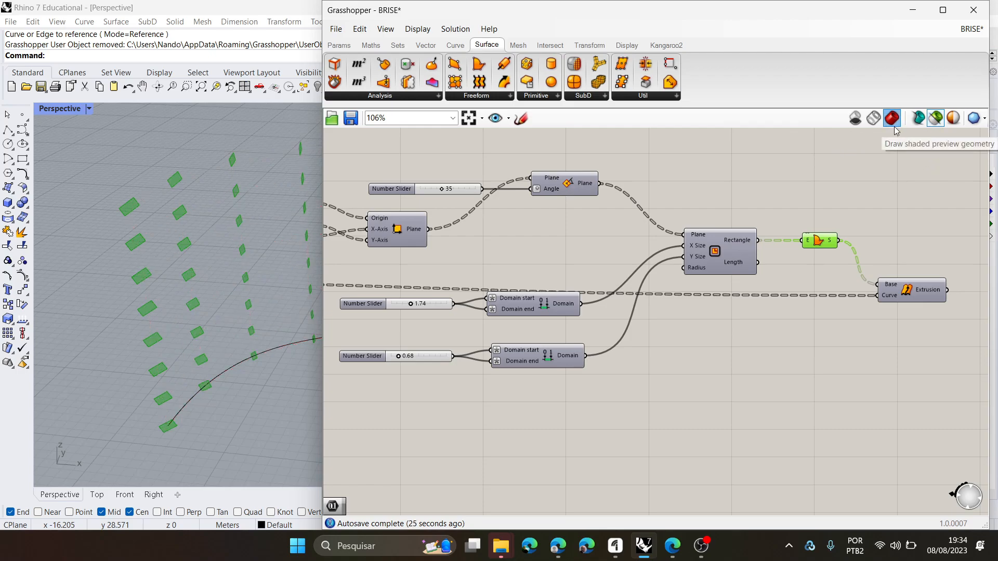
- Inspect the Extrude Along and Boundary Surfaces outputs one at a time with the selected-only preview
{"action": "left_click", "coordinate": [913, 219]}
{"action": "left_click", "coordinate": [909, 289]}
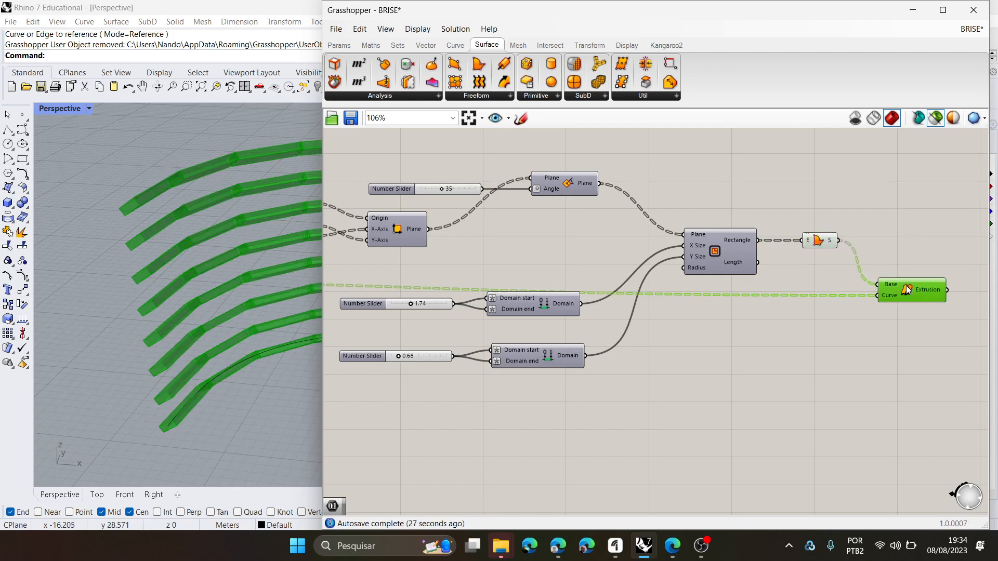
{"action": "right_click", "coordinate": [908, 289]}
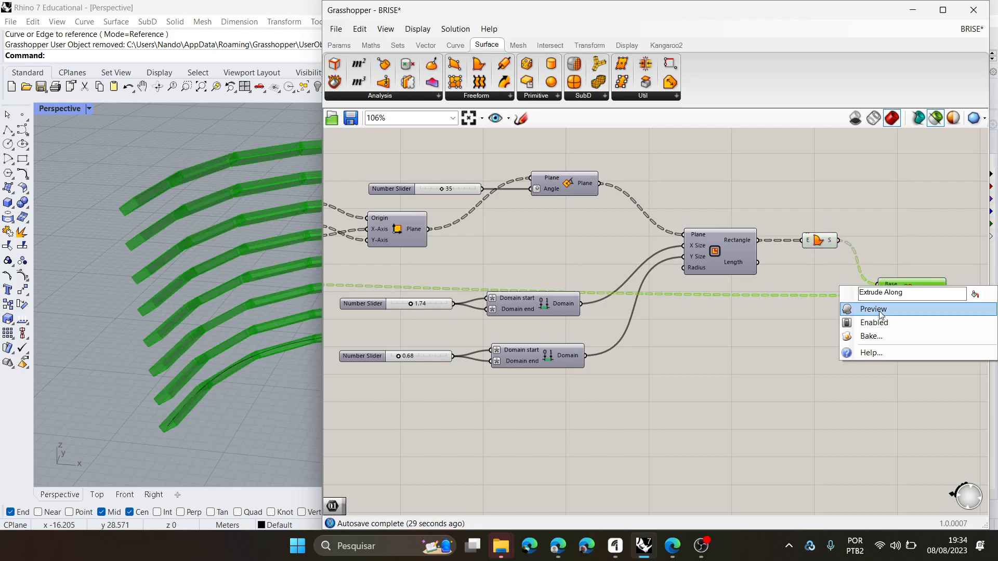
{"action": "left_click", "coordinate": [916, 243]}
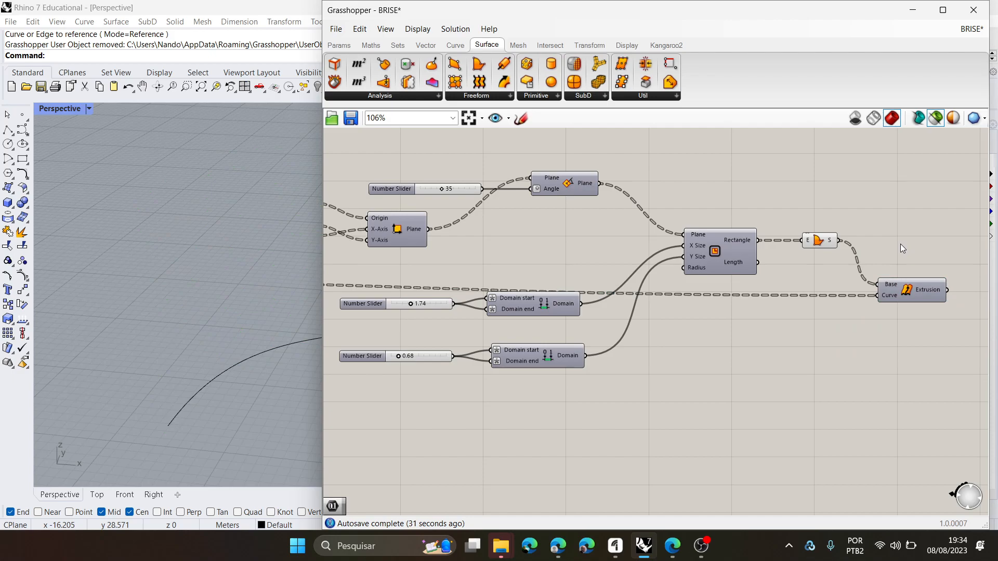
{"action": "scroll", "coordinate": [945, 297], "scroll_direction": "up", "scroll_amount": 5}
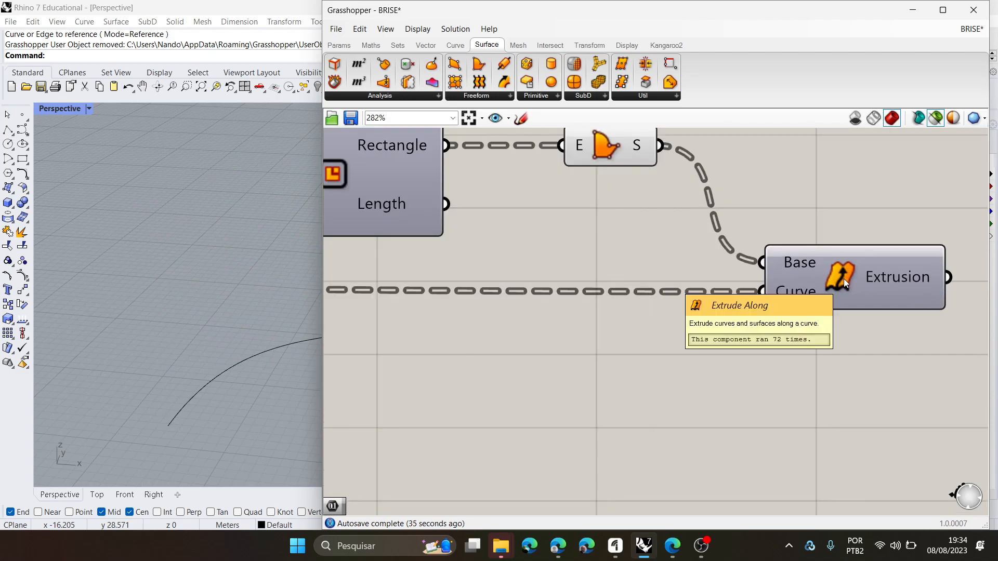
{"action": "scroll", "coordinate": [844, 279], "scroll_direction": "down", "scroll_amount": 2}
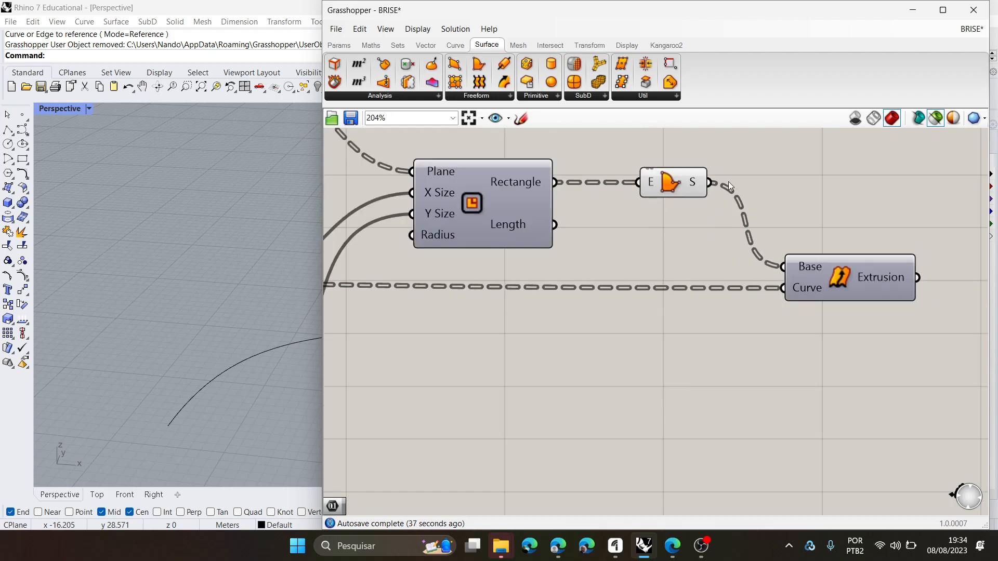
{"action": "right_click", "coordinate": [841, 275]}
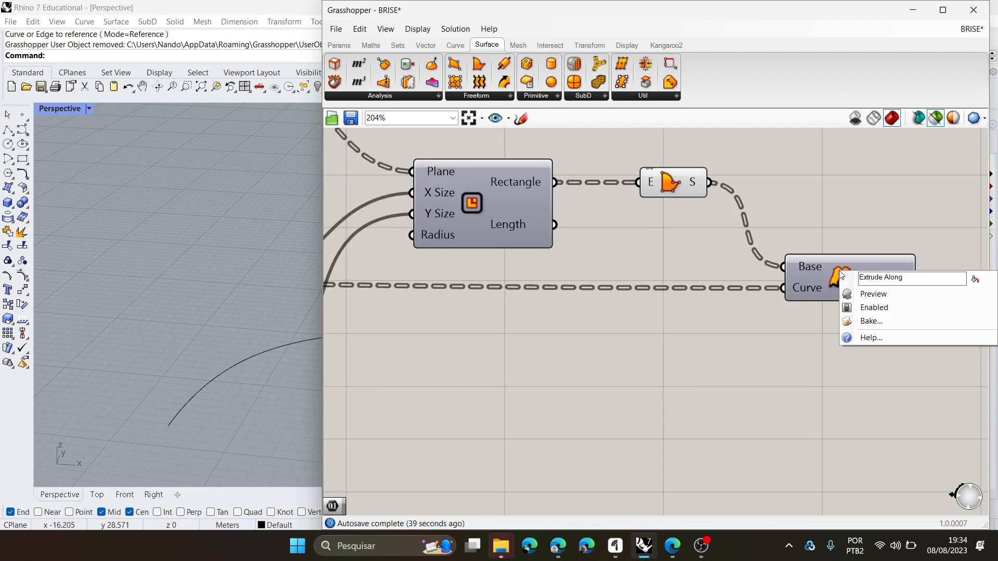
{"action": "scroll", "coordinate": [829, 220], "scroll_direction": "down", "scroll_amount": 2}
{"action": "scroll", "coordinate": [828, 216], "scroll_direction": "up", "scroll_amount": 1}
{"action": "right_click_drag", "start_coordinate": [828, 212], "coordinate": [808, 230]}
{"action": "left_click", "coordinate": [699, 218]}
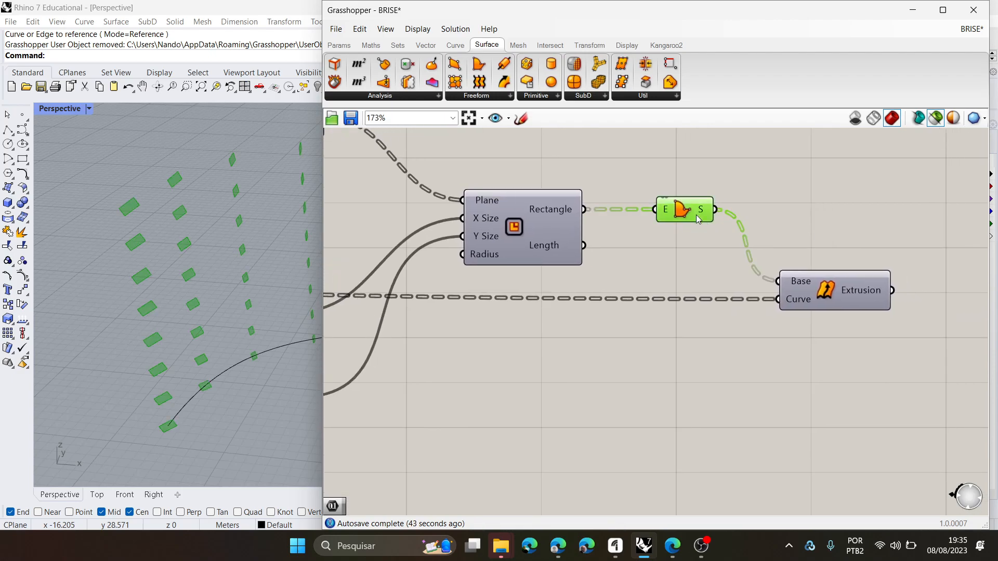
{"action": "left_click", "coordinate": [879, 260]}
{"action": "right_click_drag", "start_coordinate": [859, 260], "coordinate": [800, 257]}
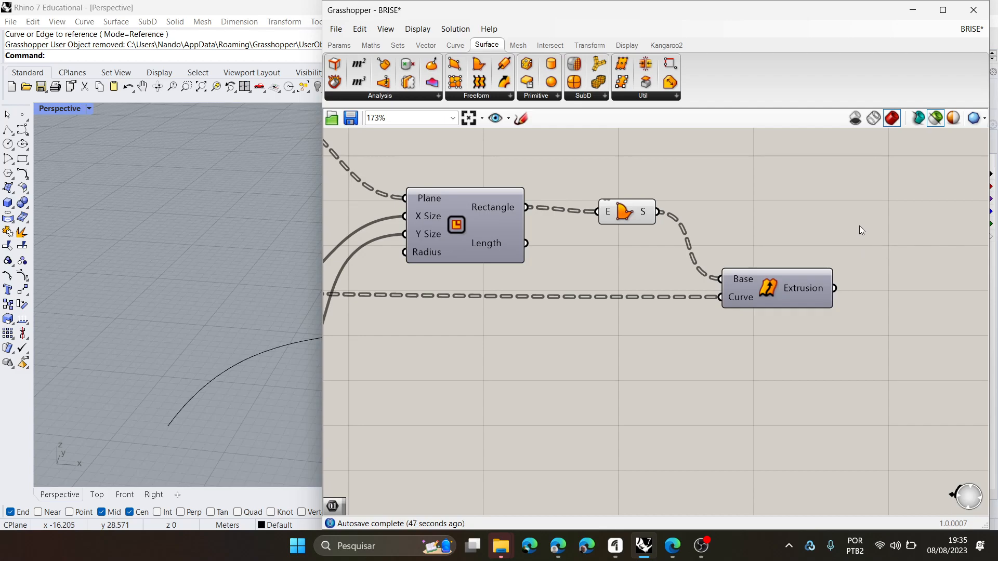
{"action": "right_click_drag", "start_coordinate": [623, 337], "coordinate": [653, 342]}
{"action": "left_click_drag", "start_coordinate": [663, 225], "coordinate": [664, 220]}
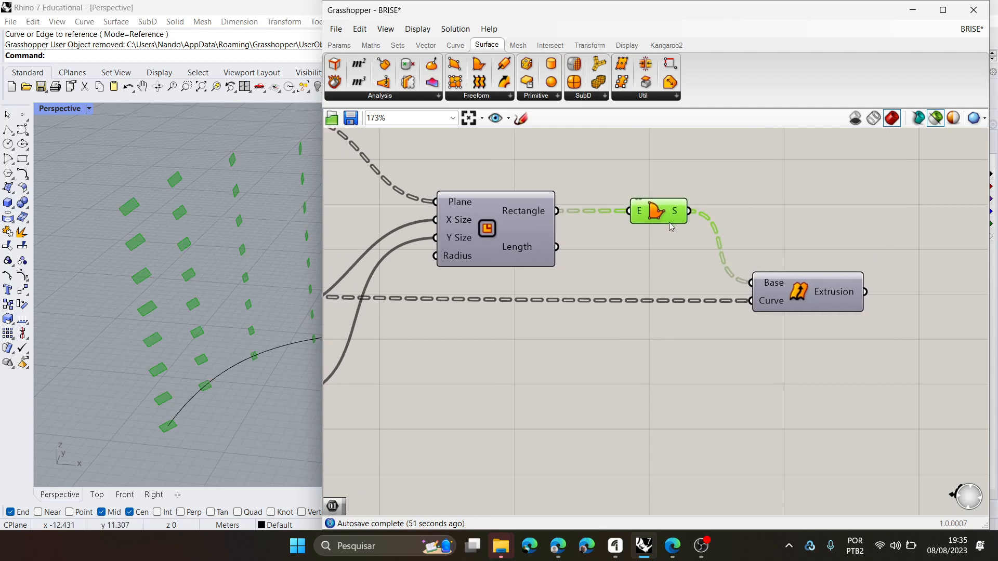
- Switch from the selected-only preview to the full preview and turn on the preview of the Extrude Along component
{"action": "left_click", "coordinate": [935, 118]}
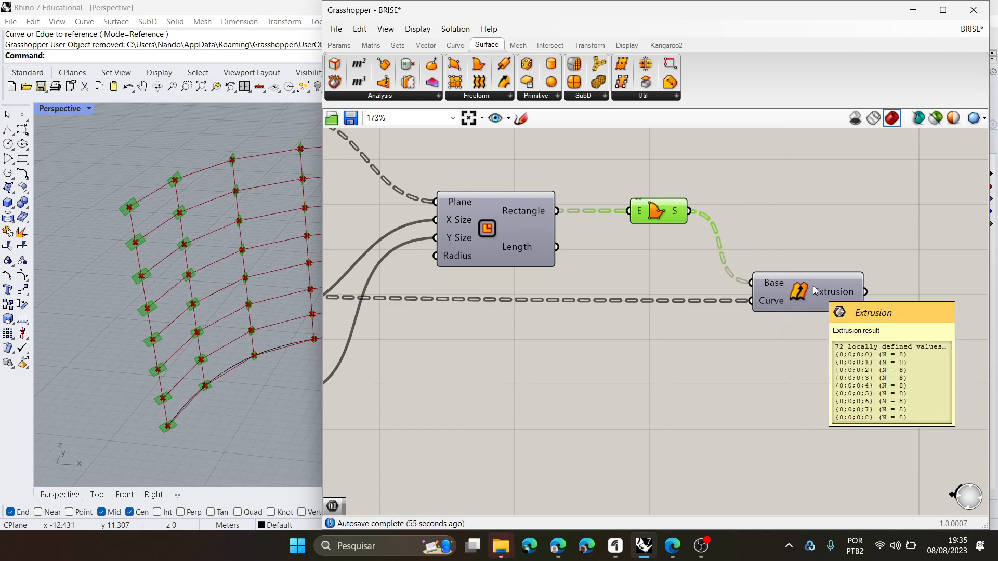
{"action": "right_click", "coordinate": [801, 297]}
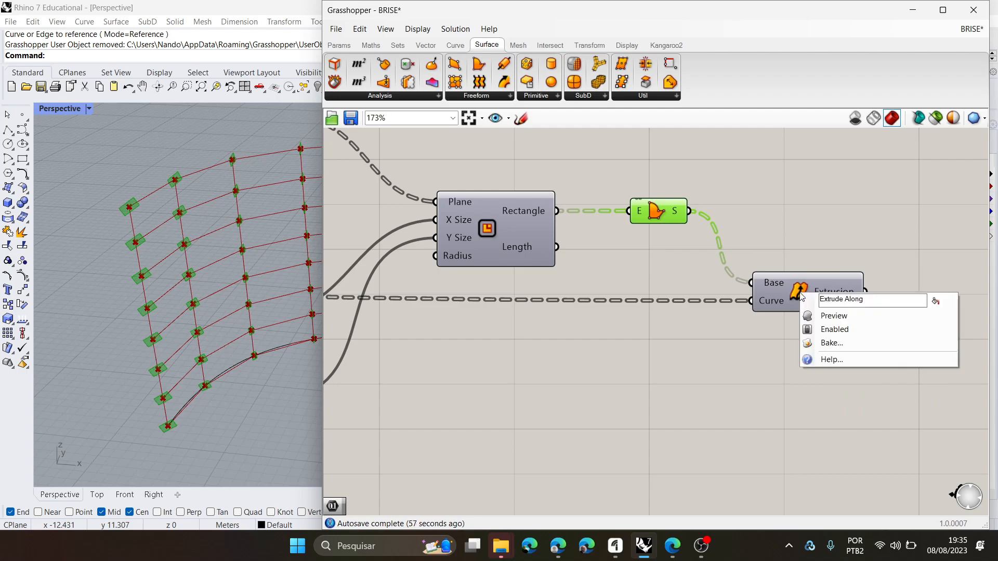
{"action": "left_click", "coordinate": [809, 316]}
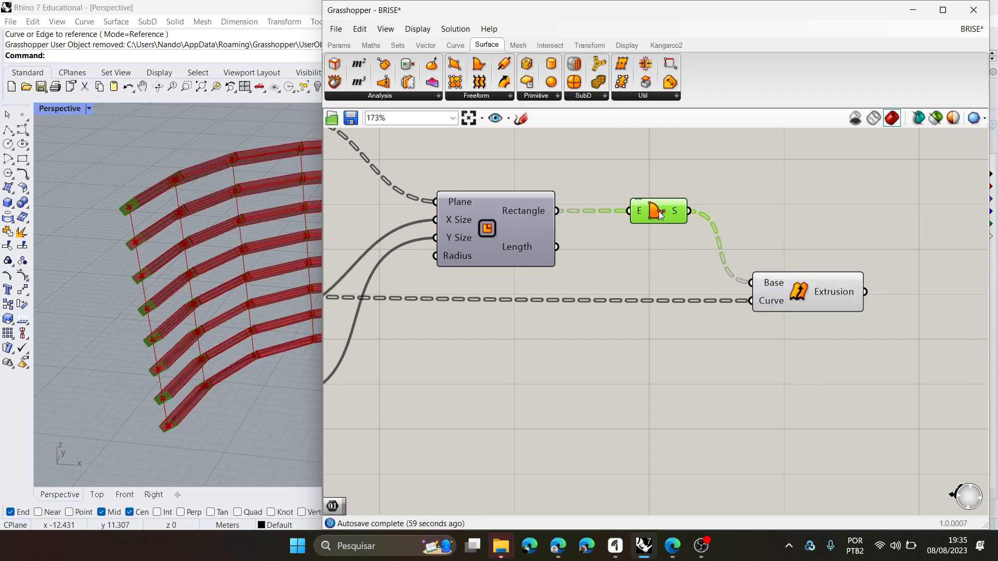
{"action": "left_click", "coordinate": [813, 205]}
{"action": "left_click", "coordinate": [800, 291]}
{"action": "right_click_drag", "start_coordinate": [101, 241], "coordinate": [174, 248]}
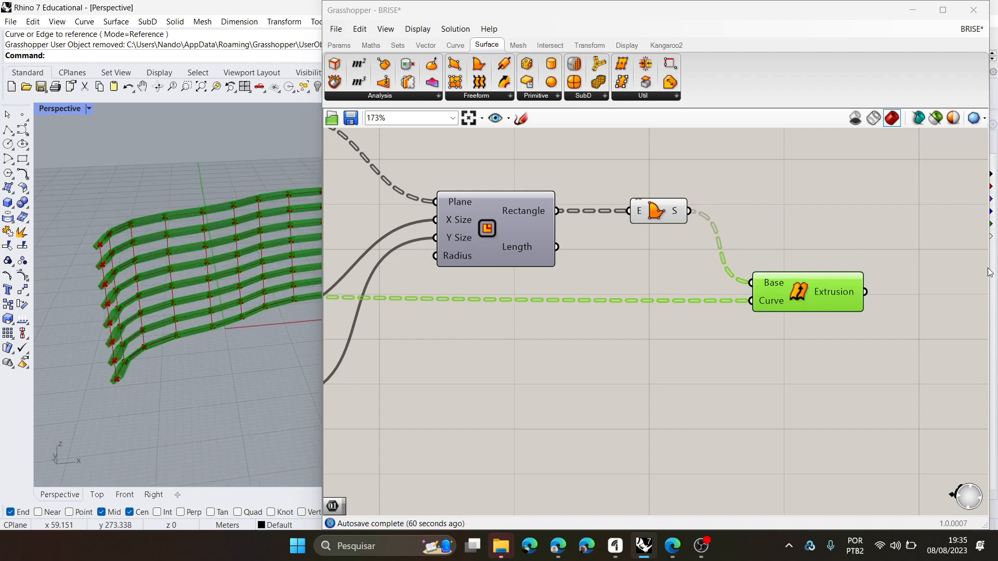
- Add a Cap Holes component beyond the output side of the Extrude Along component
{"action": "double_click", "coordinate": [918, 259]}
{"action": "type", "text": "cap"}
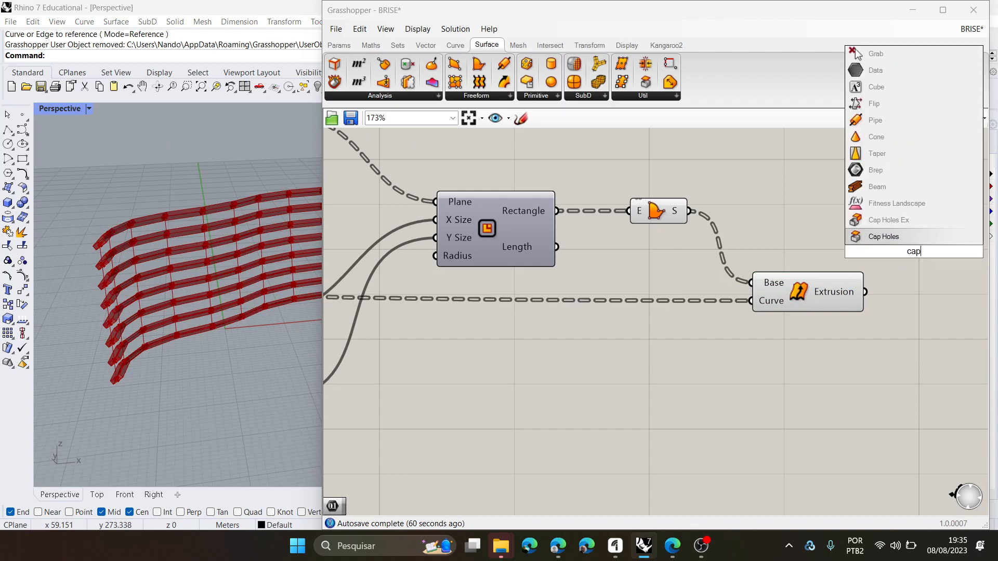
{"action": "key", "text": "Return"}
{"action": "left_click_drag", "start_coordinate": [925, 266], "coordinate": [940, 257]}
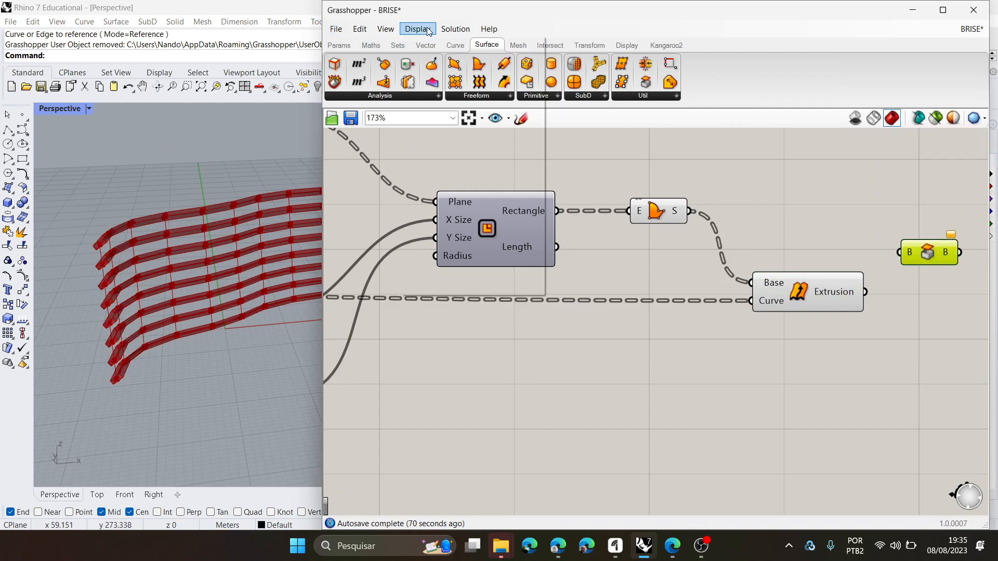
- Display full input and output names on the components and shift the Cap Holes component slightly
{"action": "left_click", "coordinate": [417, 29]}
{"action": "left_click", "coordinate": [446, 77]}
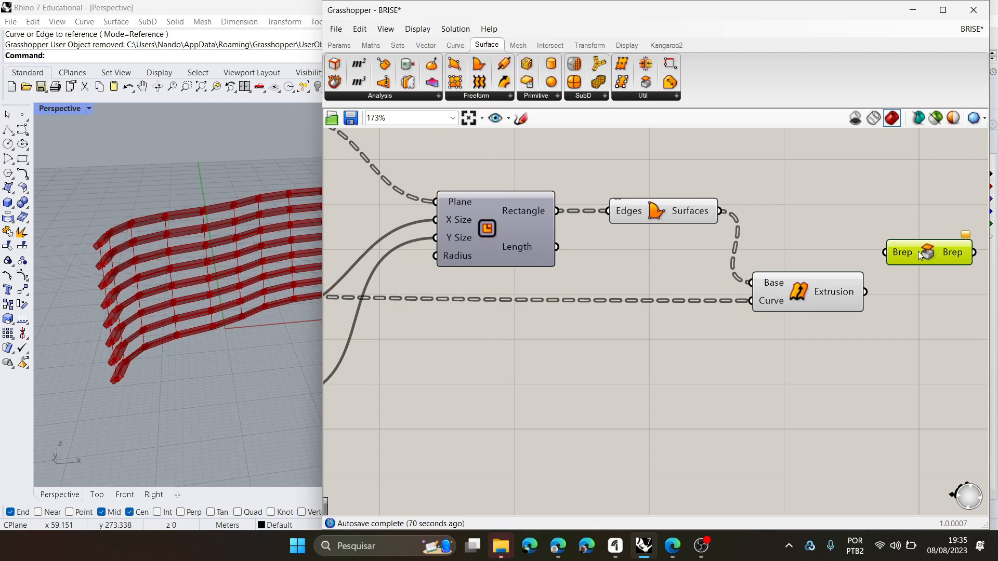
{"action": "left_click_drag", "start_coordinate": [948, 255], "coordinate": [936, 244]}
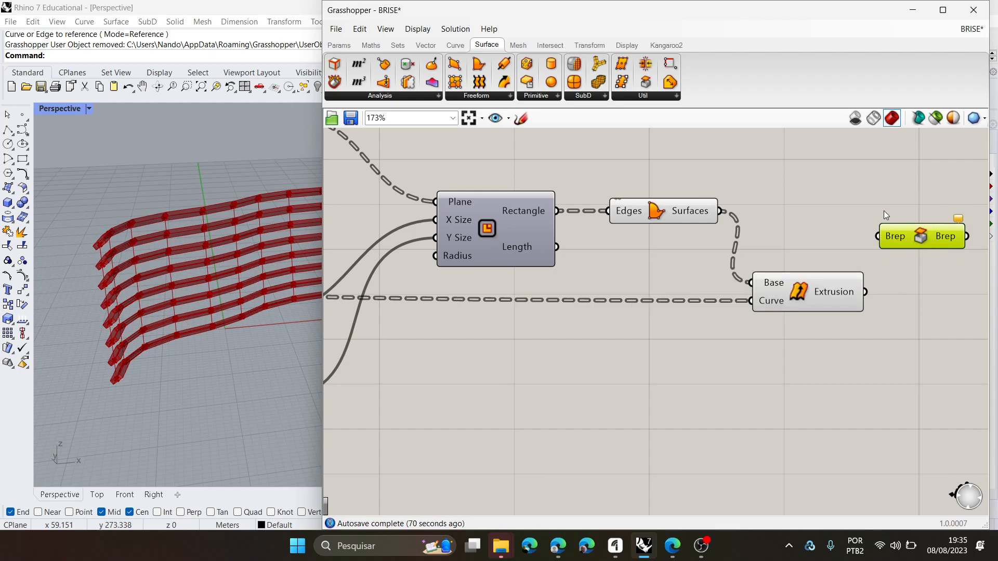
- Turn off the preview of the Boundary Surfaces component while leaving the Extrude Along preview on
{"action": "left_click", "coordinate": [660, 209]}
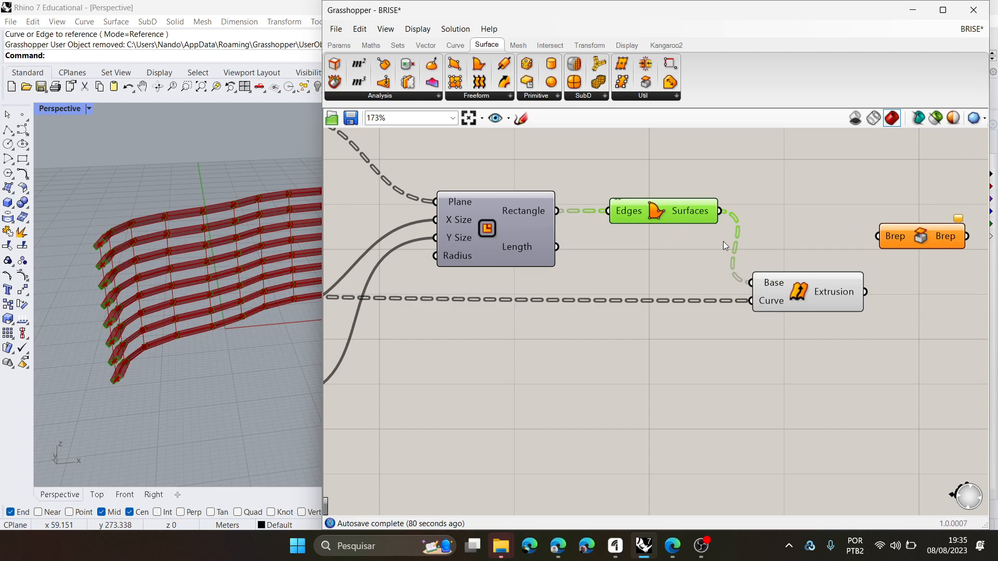
{"action": "right_click", "coordinate": [805, 293]}
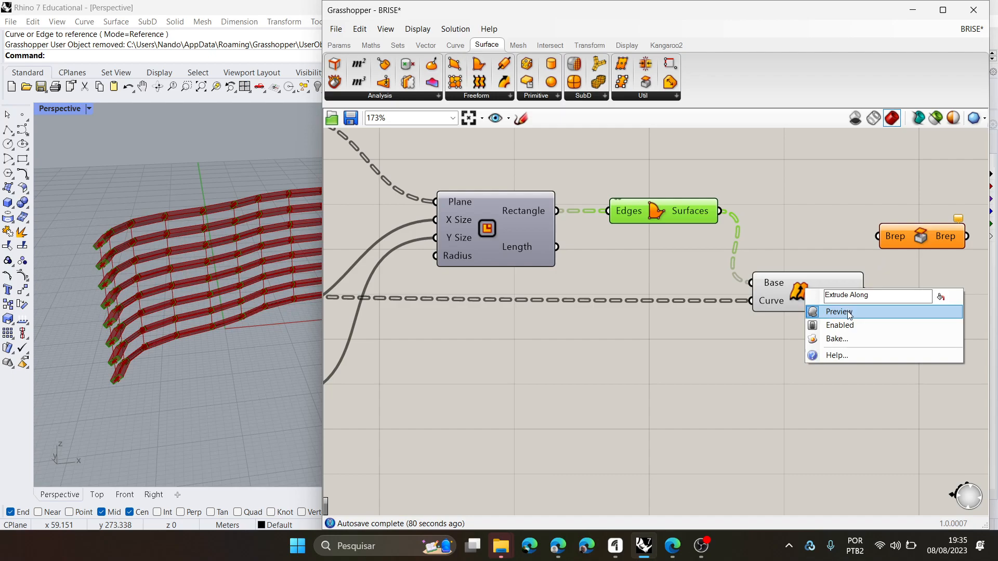
{"action": "left_click", "coordinate": [923, 237]}
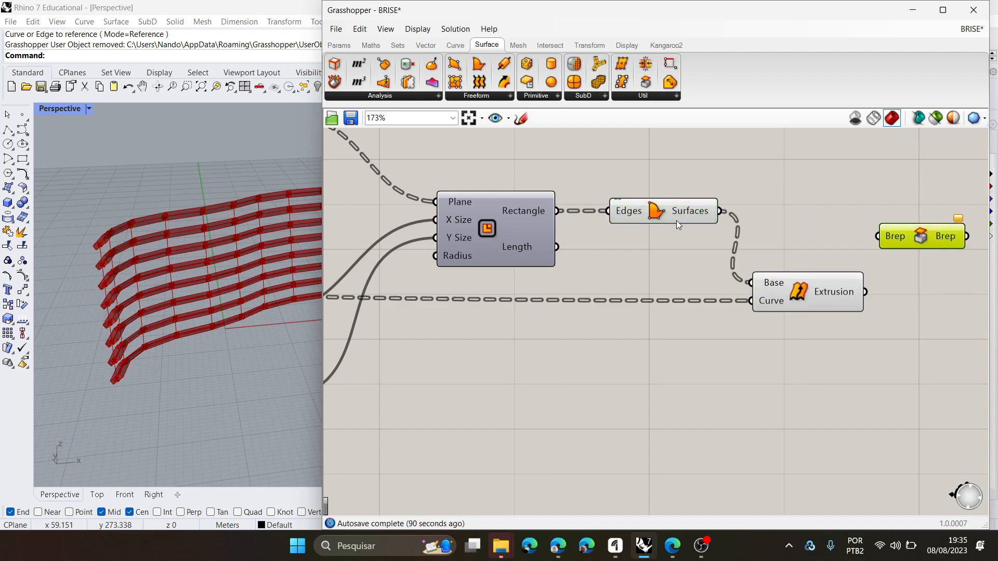
{"action": "left_click", "coordinate": [654, 214]}
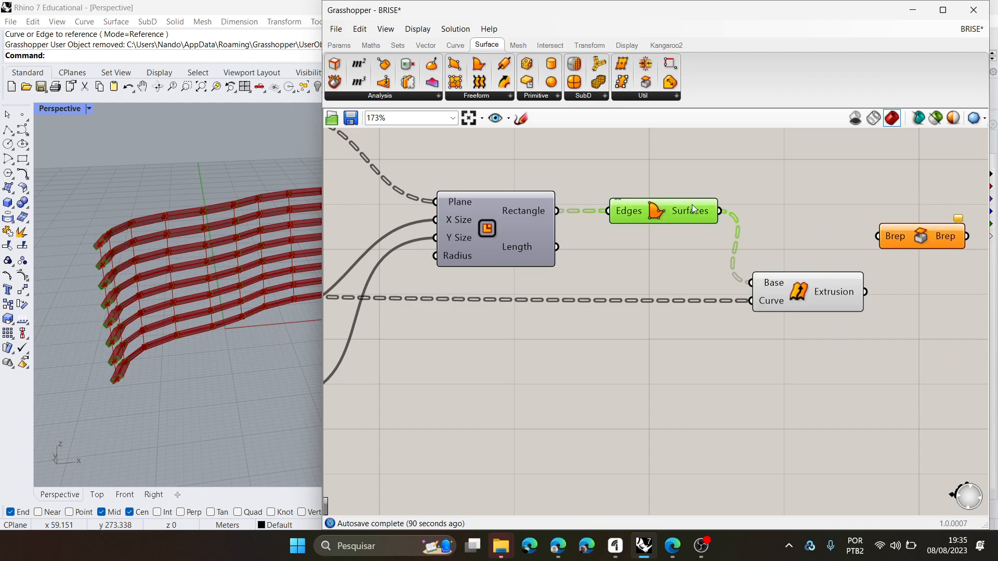
{"action": "right_click", "coordinate": [657, 216]}
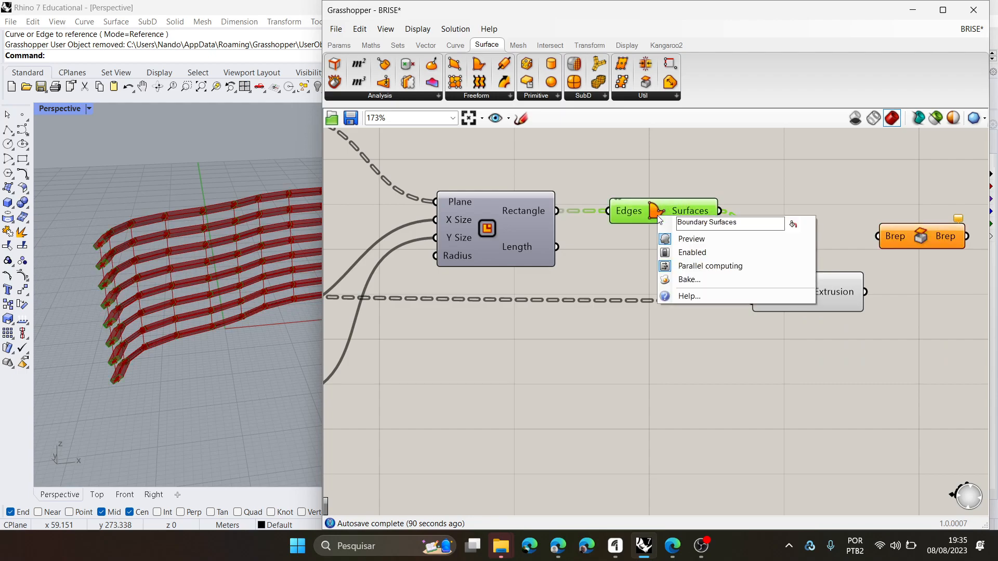
{"action": "left_click", "coordinate": [683, 238]}
{"action": "right_click_drag", "start_coordinate": [842, 223], "coordinate": [820, 226]}
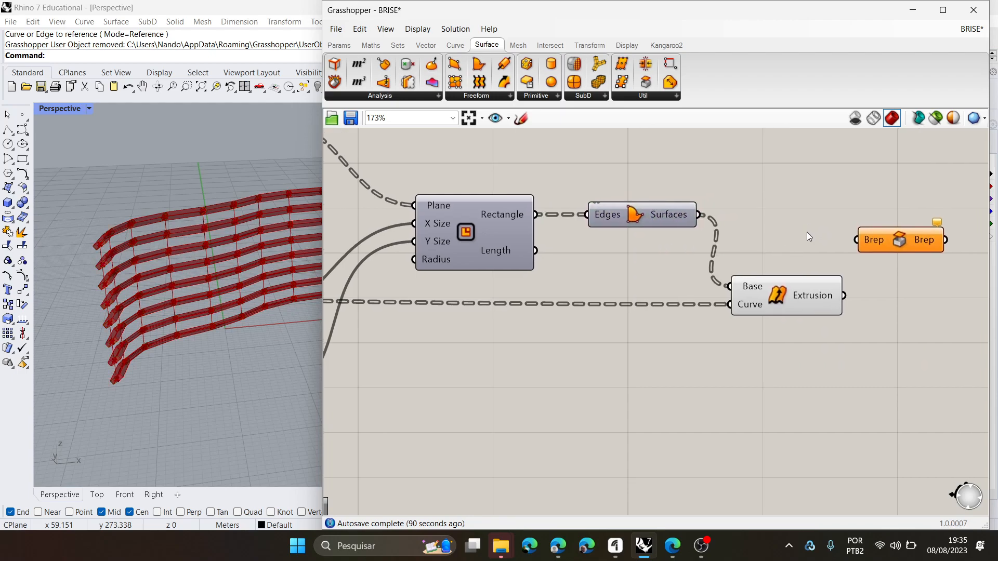
- Preview only the Line component's output and examine the lines that guide the extrusion in the perspective view
{"action": "left_click", "coordinate": [906, 242]}
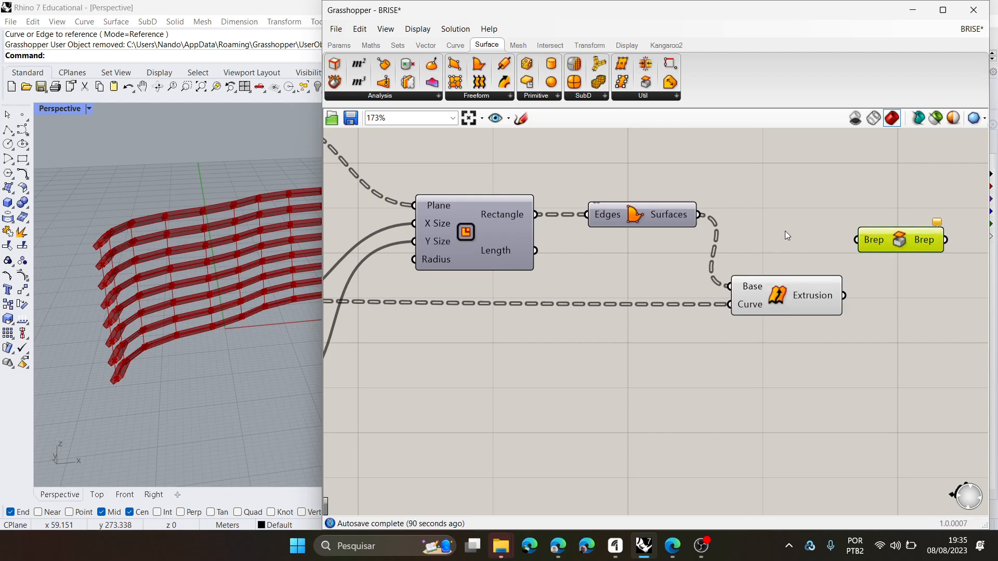
{"action": "left_click", "coordinate": [776, 302]}
{"action": "scroll", "coordinate": [796, 307], "scroll_direction": "down", "scroll_amount": 6}
{"action": "right_click_drag", "start_coordinate": [351, 362], "coordinate": [626, 312]}
{"action": "scroll", "coordinate": [566, 241], "scroll_direction": "up", "scroll_amount": 2}
{"action": "scroll", "coordinate": [566, 241], "scroll_direction": "up", "scroll_amount": 4}
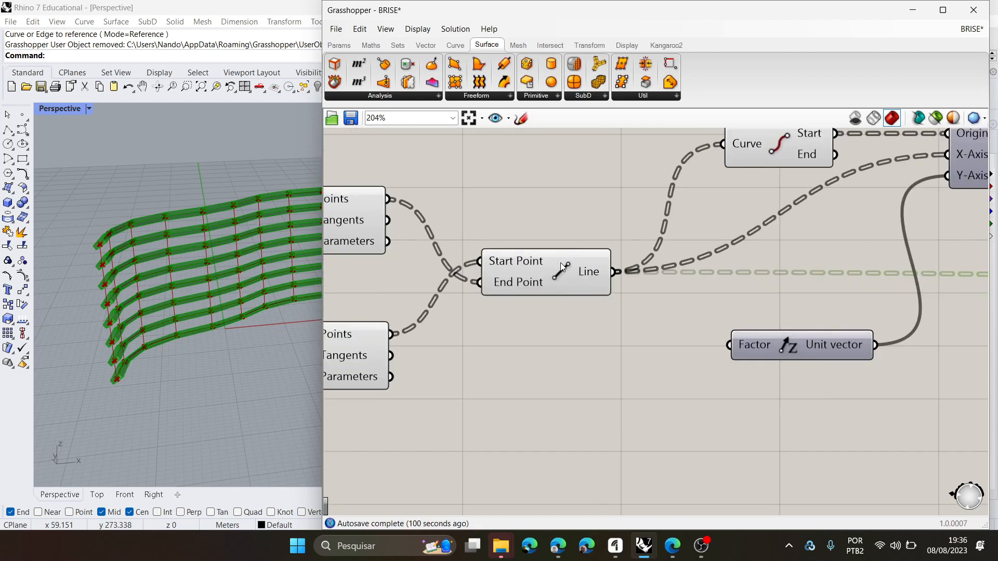
{"action": "left_click", "coordinate": [560, 265]}
{"action": "right_click_drag", "start_coordinate": [87, 300], "coordinate": [143, 333]}
{"action": "scroll", "coordinate": [250, 321], "scroll_direction": "down", "scroll_amount": 6}
{"action": "right_click_drag", "start_coordinate": [249, 320], "coordinate": [287, 142]}
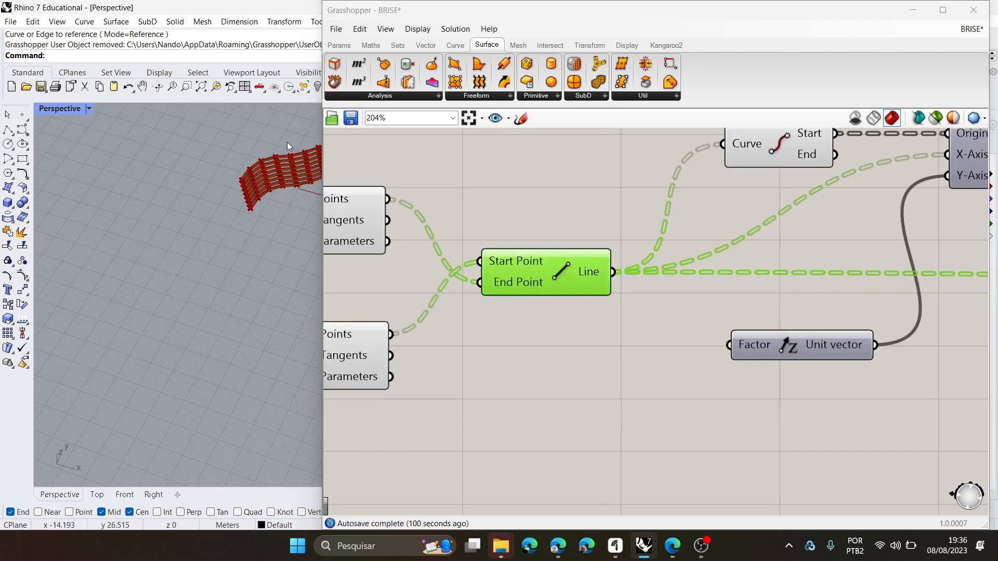
{"action": "left_click", "coordinate": [940, 117]}
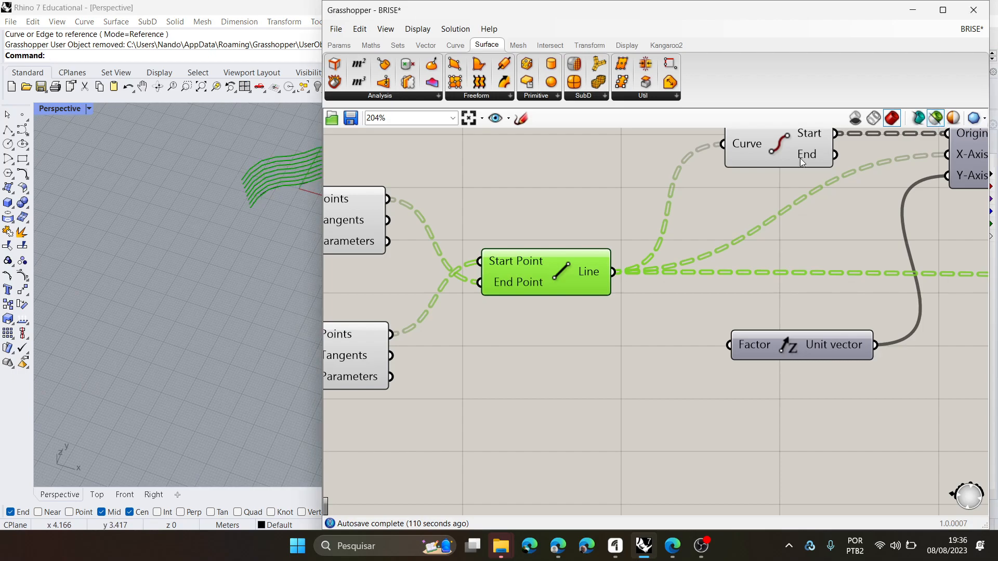
{"action": "right_click_drag", "start_coordinate": [148, 239], "coordinate": [241, 193]}
{"action": "scroll", "coordinate": [206, 247], "scroll_direction": "up", "scroll_amount": 6}
{"action": "scroll", "coordinate": [234, 213], "scroll_direction": "up", "scroll_amount": 5}
{"action": "right_click_drag", "start_coordinate": [226, 241], "coordinate": [191, 270]}
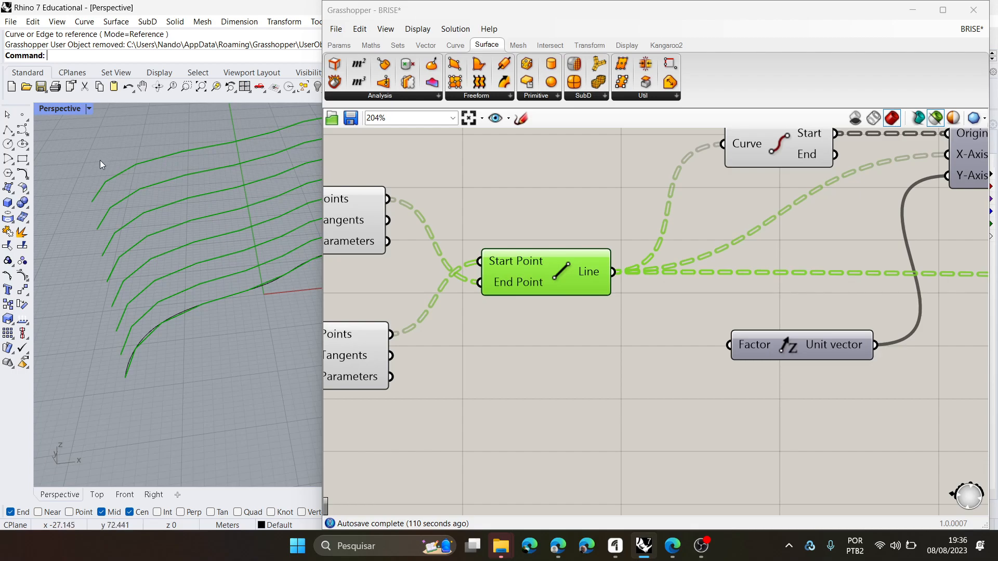
{"action": "scroll", "coordinate": [106, 182], "scroll_direction": "up", "scroll_amount": 4}
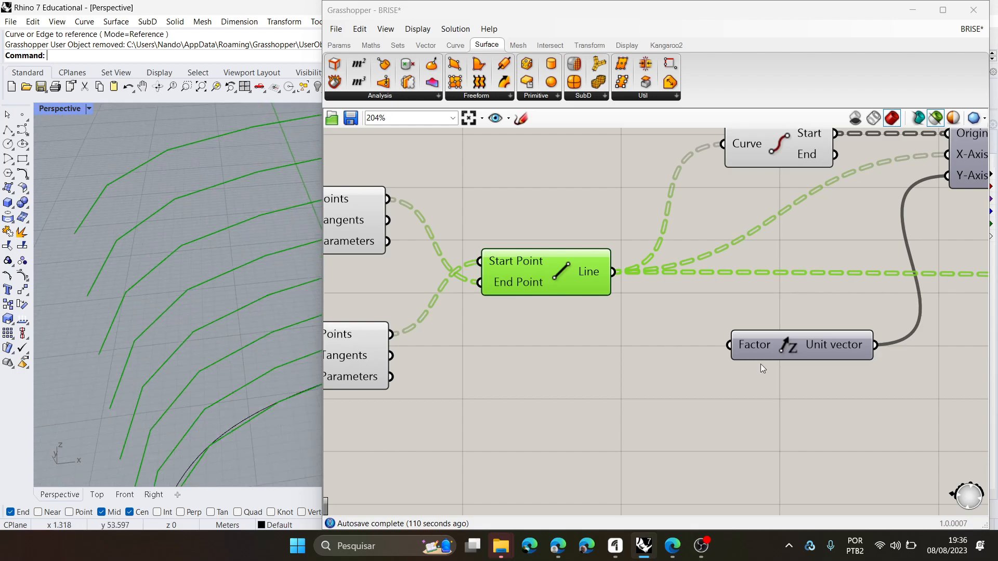
- Return to the Extrude Along component and restore the full preview to examine the extruded fins
{"action": "scroll", "coordinate": [668, 341], "scroll_direction": "down", "scroll_amount": 6}
{"action": "right_click_drag", "start_coordinate": [766, 430], "coordinate": [771, 326]}
{"action": "scroll", "coordinate": [931, 378], "scroll_direction": "down", "scroll_amount": 2}
{"action": "right_click_drag", "start_coordinate": [932, 379], "coordinate": [693, 324]}
{"action": "scroll", "coordinate": [858, 311], "scroll_direction": "up", "scroll_amount": 3}
{"action": "right_click_drag", "start_coordinate": [896, 316], "coordinate": [572, 315]}
{"action": "scroll", "coordinate": [858, 291], "scroll_direction": "up", "scroll_amount": 2}
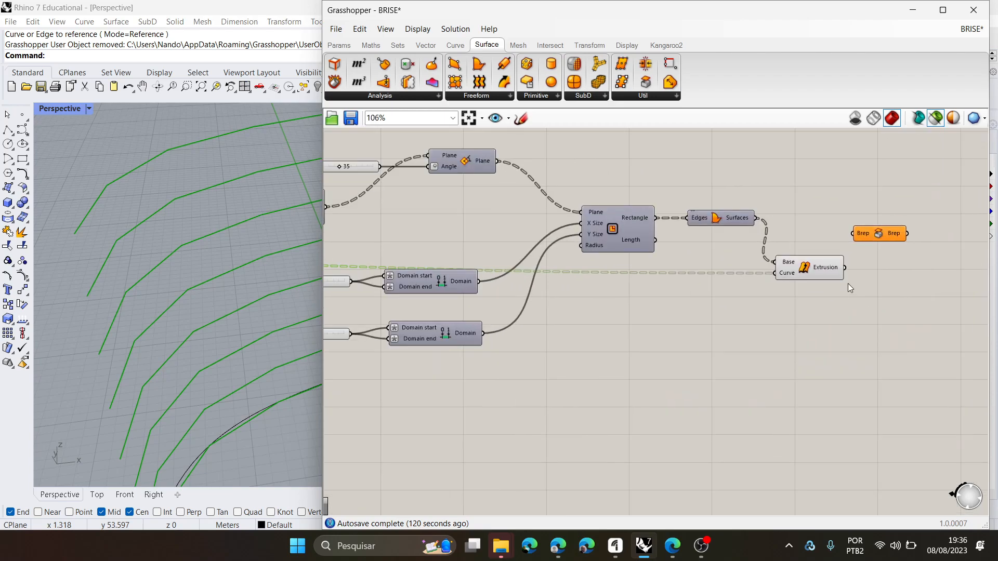
{"action": "left_click", "coordinate": [936, 118]}
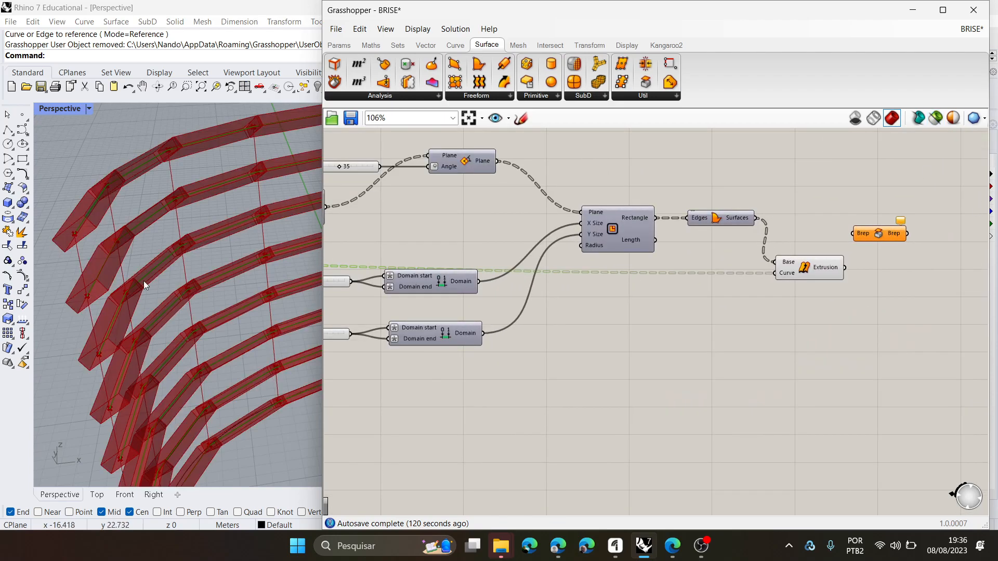
{"action": "scroll", "coordinate": [185, 248], "scroll_direction": "down", "scroll_amount": 6}
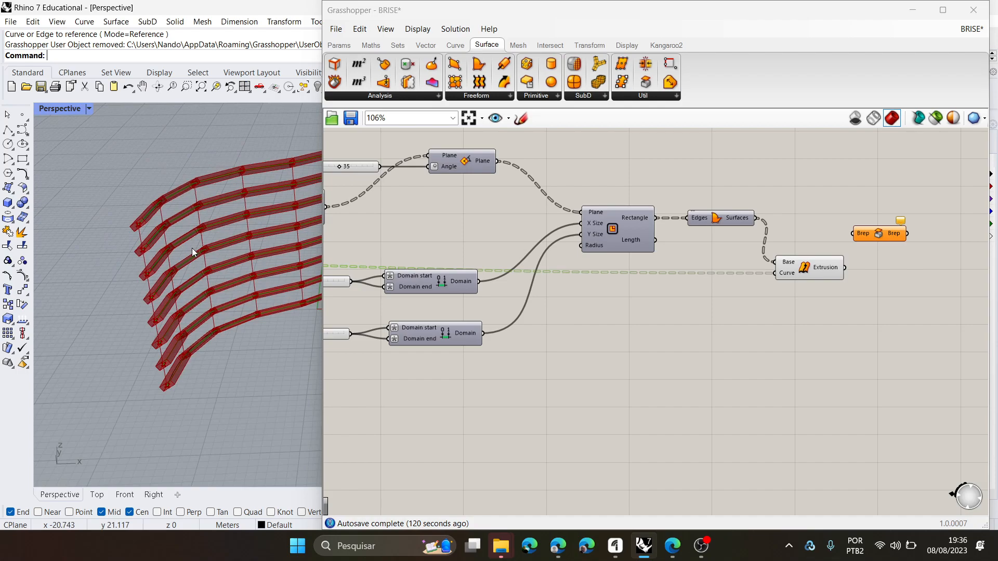
- Place a Plane Surface component in the empty canvas area below the Boundary Surfaces component
{"action": "left_click", "coordinate": [735, 222]}
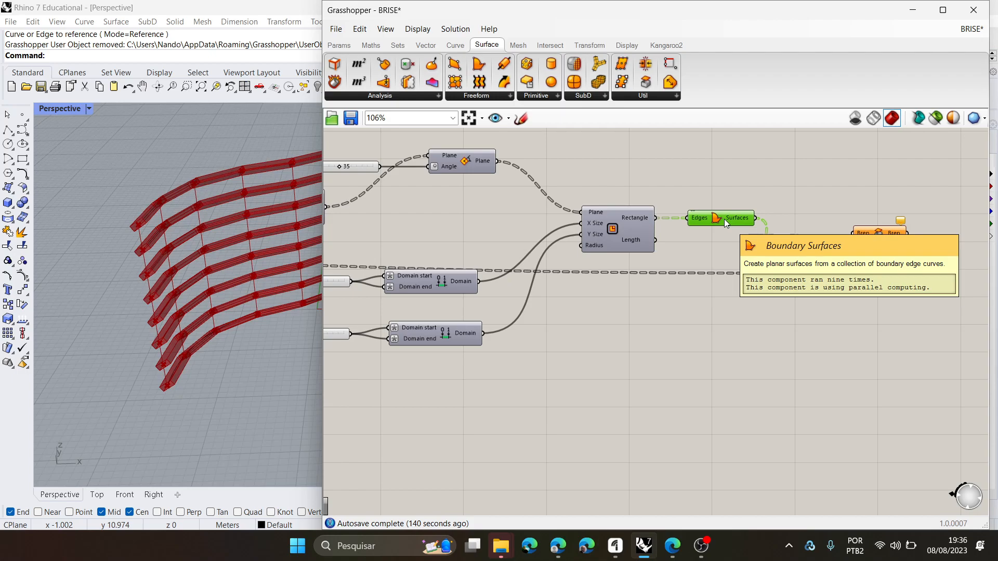
{"action": "left_click", "coordinate": [558, 96]}
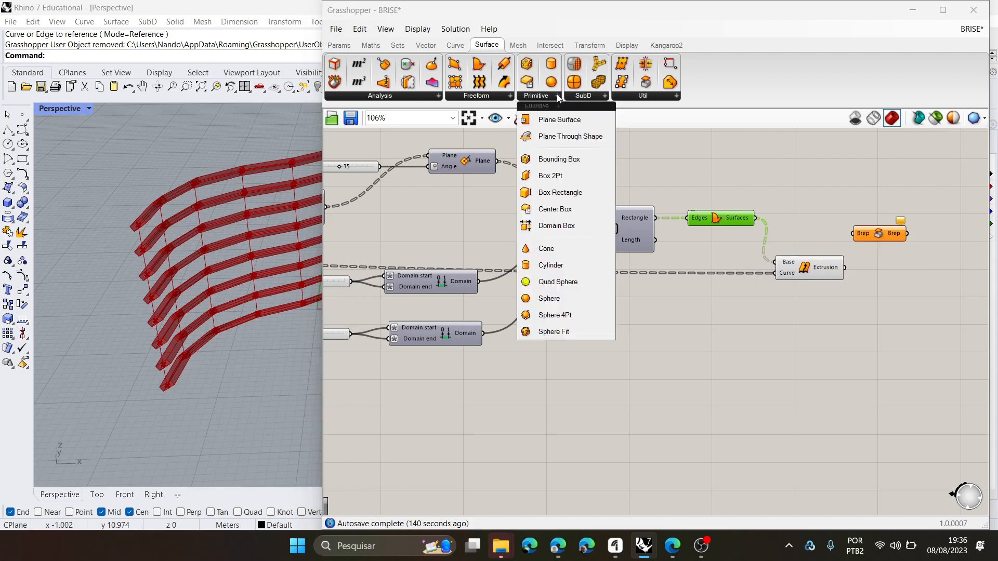
{"action": "left_click", "coordinate": [569, 125]}
{"action": "left_click", "coordinate": [724, 401]}
{"action": "scroll", "coordinate": [718, 401], "scroll_direction": "up", "scroll_amount": 5}
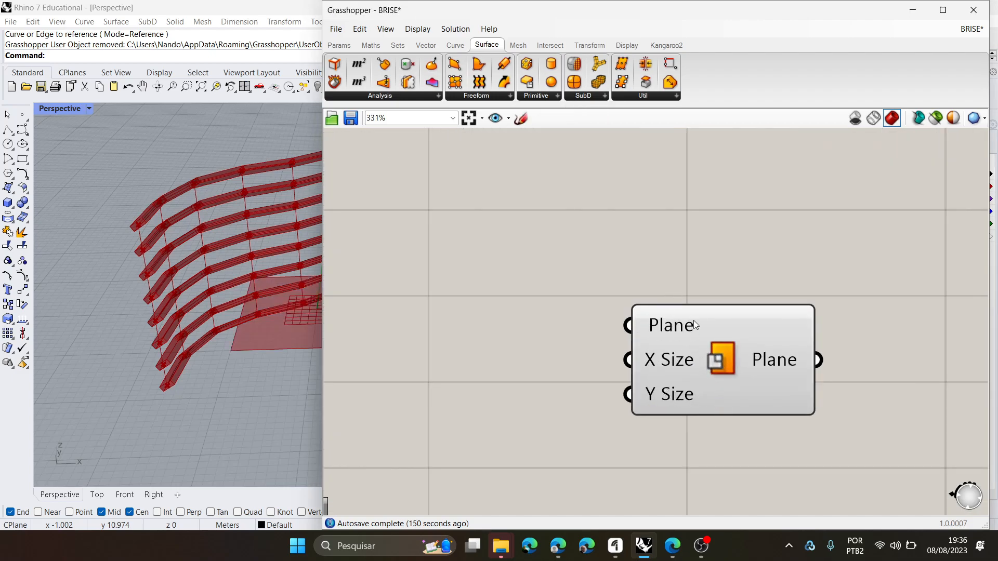
- Delete the Plane Surface component from the canvas
{"action": "left_click", "coordinate": [730, 351]}
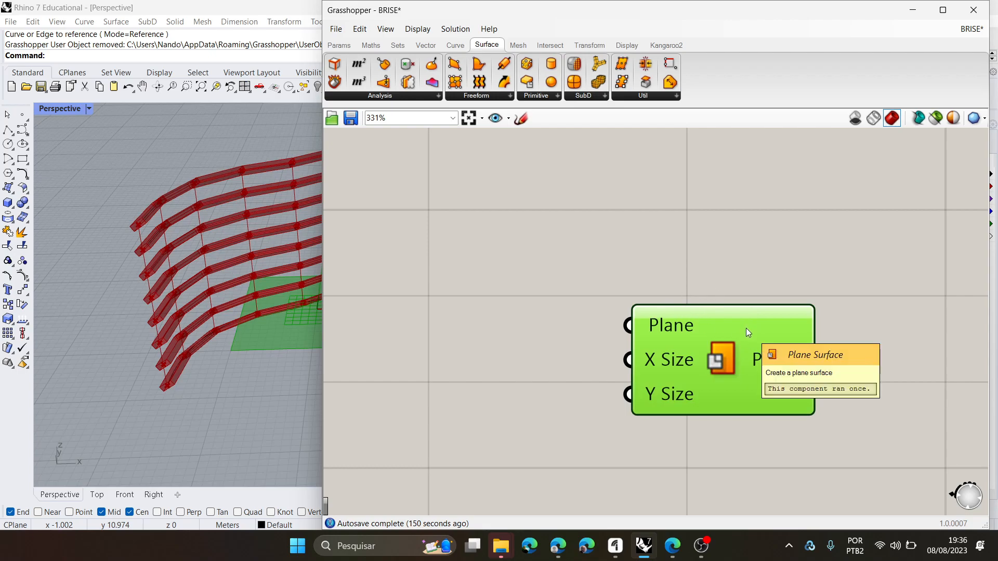
{"action": "key", "text": "Delete"}
{"action": "scroll", "coordinate": [665, 355], "scroll_direction": "down", "scroll_amount": 3}
{"action": "scroll", "coordinate": [664, 350], "scroll_direction": "down", "scroll_amount": 5}
{"action": "right_click_drag", "start_coordinate": [682, 361], "coordinate": [753, 373]}
{"action": "scroll", "coordinate": [736, 319], "scroll_direction": "up", "scroll_amount": 3}
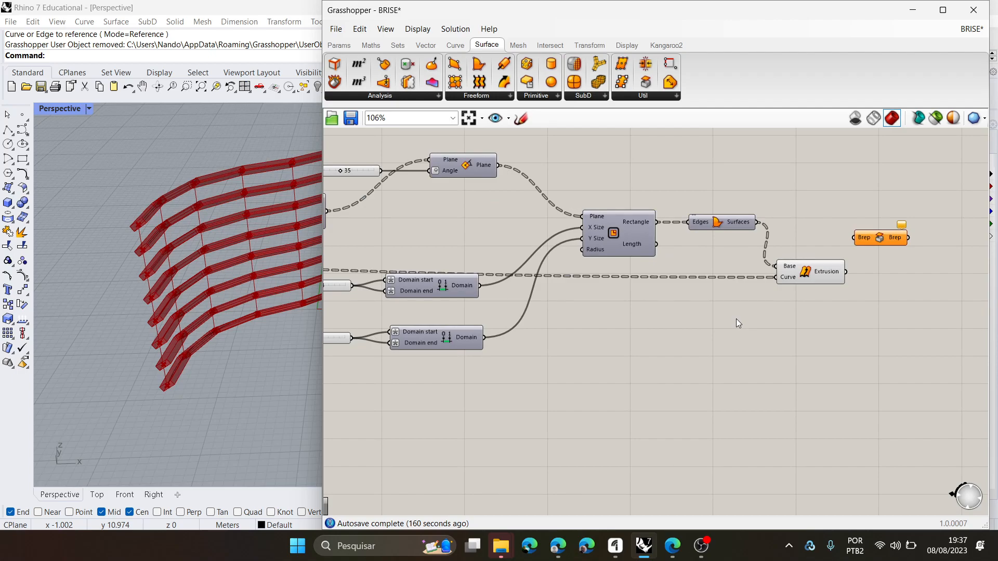
- Delete the unconnected Brep capping component beside the Extrude Along component
{"action": "scroll", "coordinate": [769, 317], "scroll_direction": "down", "scroll_amount": 2}
{"action": "right_click_drag", "start_coordinate": [769, 317], "coordinate": [836, 294]}
{"action": "scroll", "coordinate": [743, 249], "scroll_direction": "up", "scroll_amount": 2}
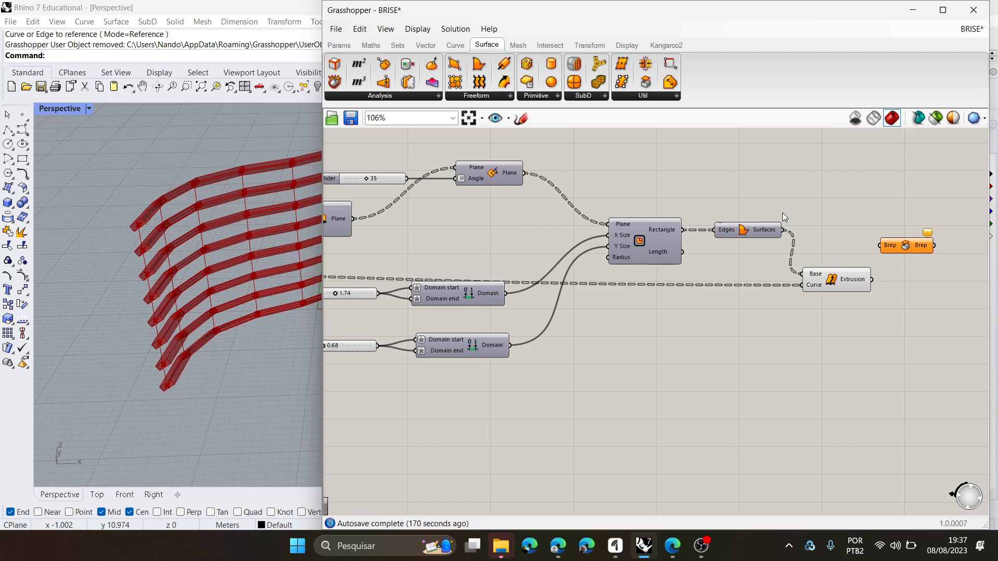
{"action": "right_click", "coordinate": [832, 282]}
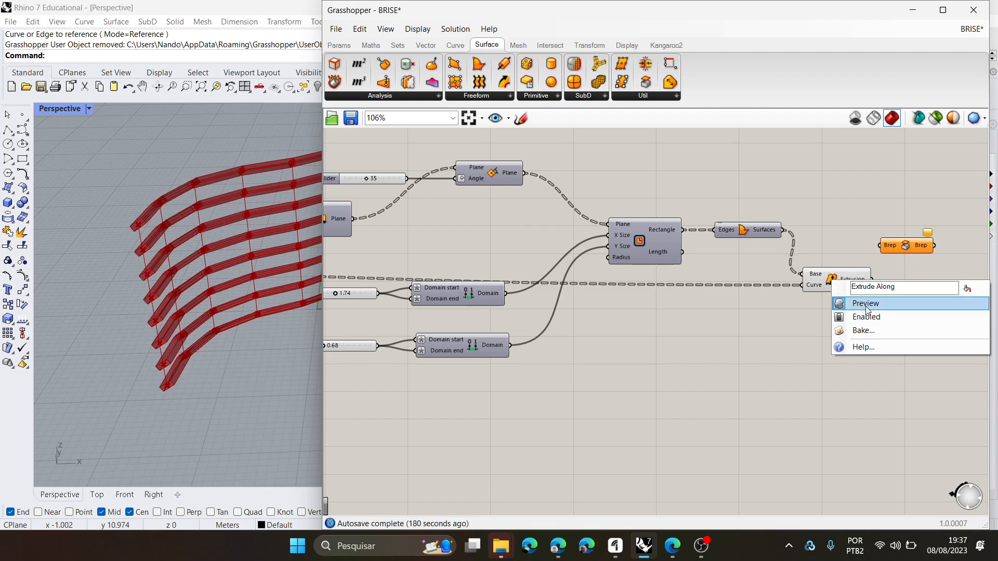
{"action": "left_click", "coordinate": [642, 343]}
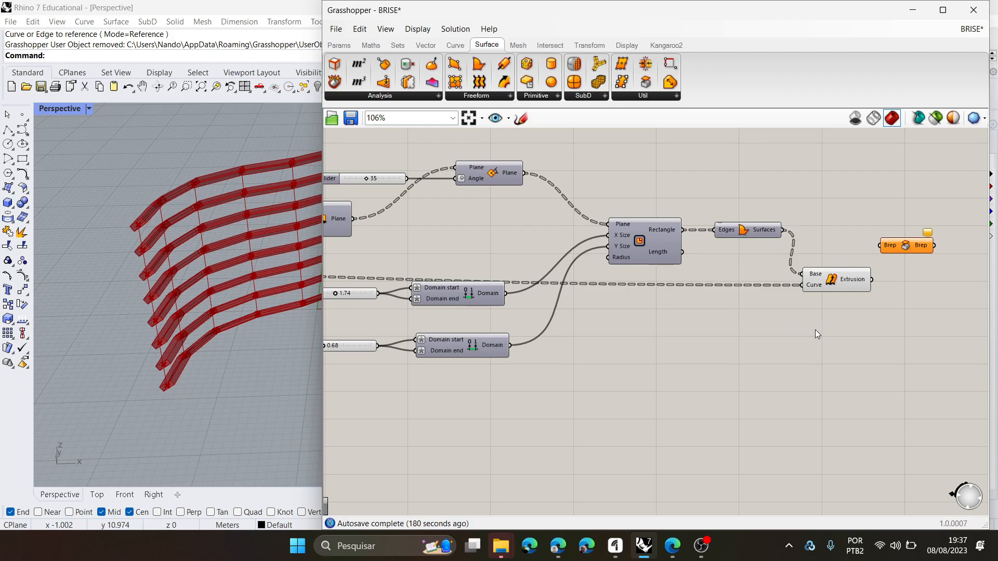
{"action": "scroll", "coordinate": [815, 333], "scroll_direction": "up", "scroll_amount": 2}
{"action": "left_click", "coordinate": [845, 267]}
{"action": "left_click", "coordinate": [924, 223]}
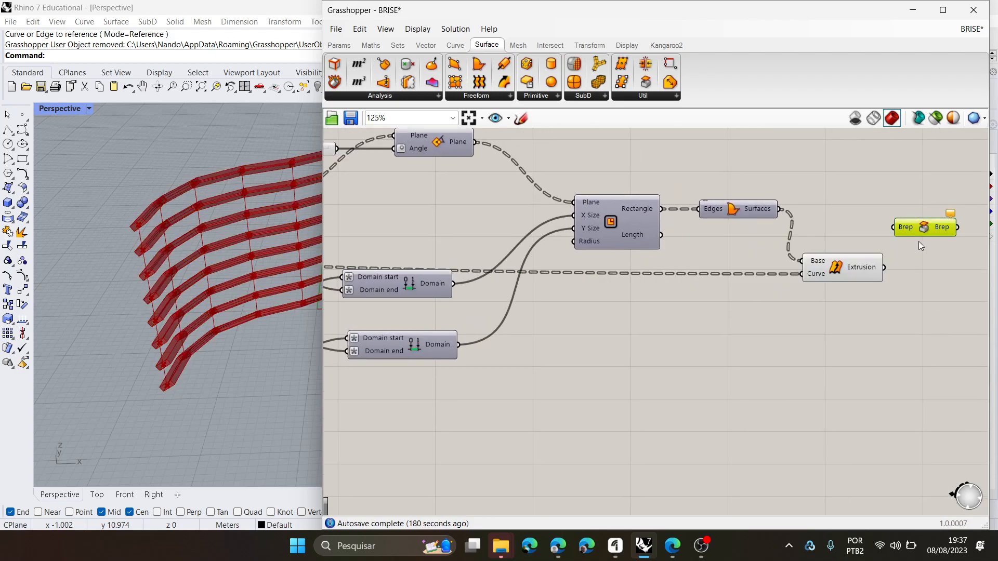
{"action": "key", "text": "Delete"}
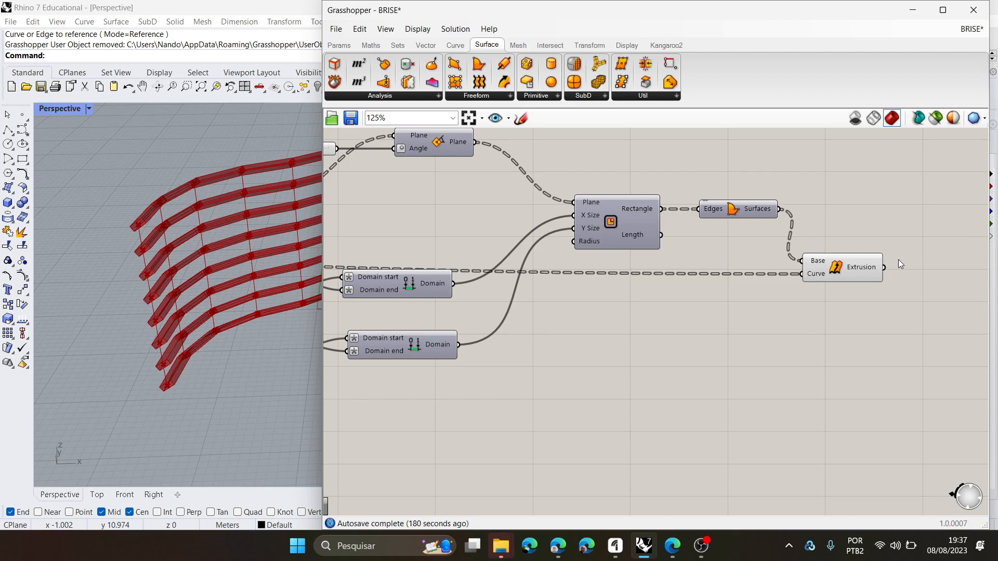
- Move the 1.74 and 0.68 number sliders away from their Domain components, aligned with each other and leaving room for more components
{"action": "scroll", "coordinate": [873, 265], "scroll_direction": "down", "scroll_amount": 3}
{"action": "right_click_drag", "start_coordinate": [816, 285], "coordinate": [865, 279]}
{"action": "right_click_drag", "start_coordinate": [630, 322], "coordinate": [653, 316]}
{"action": "left_click_drag", "start_coordinate": [460, 270], "coordinate": [421, 271]}
{"action": "left_click_drag", "start_coordinate": [464, 312], "coordinate": [419, 311]}
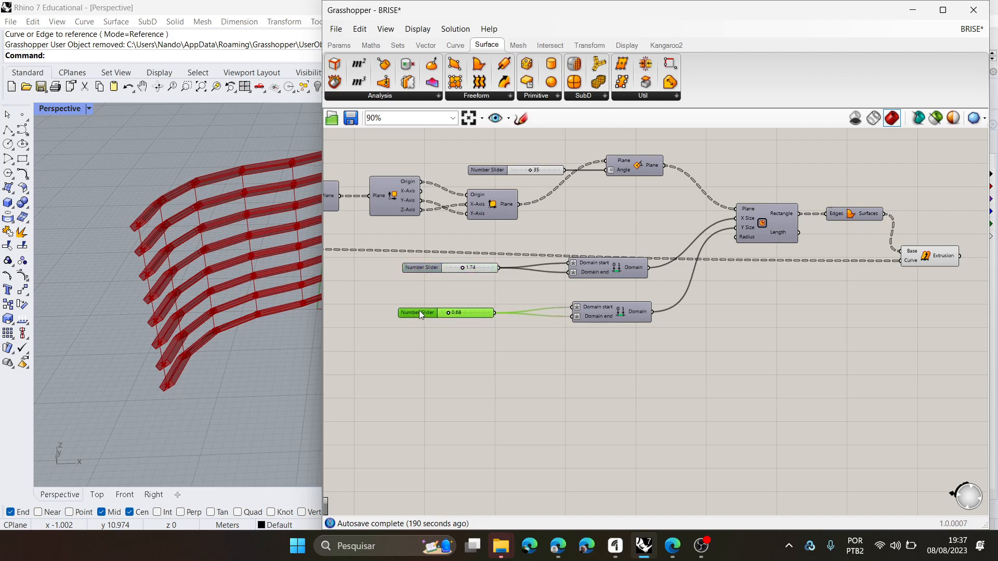
{"action": "left_click_drag", "start_coordinate": [422, 270], "coordinate": [418, 269]}
{"action": "left_click", "coordinate": [924, 345]}
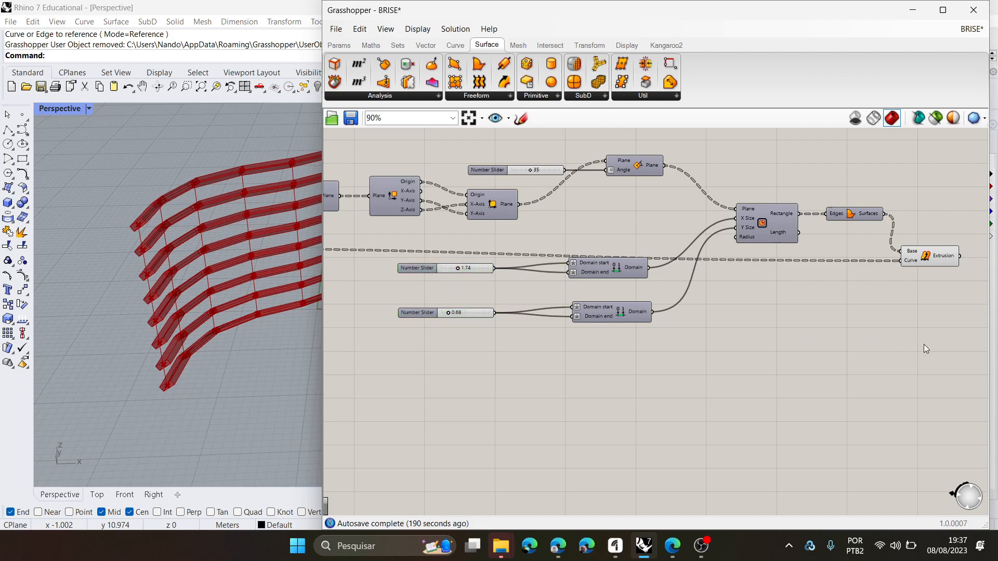
{"action": "left_click_drag", "start_coordinate": [876, 365], "coordinate": [602, 145]}
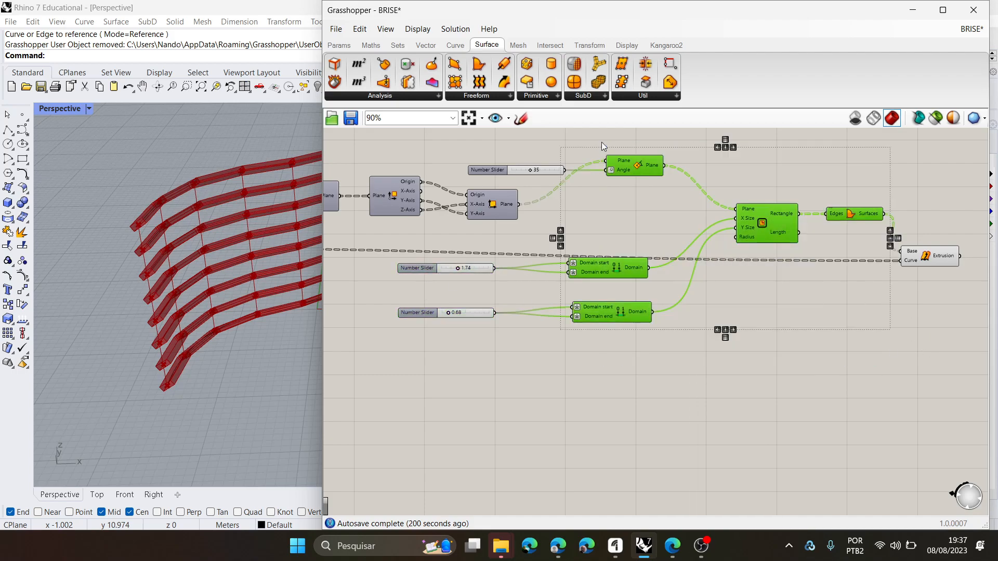
{"action": "right_click", "coordinate": [794, 167]}
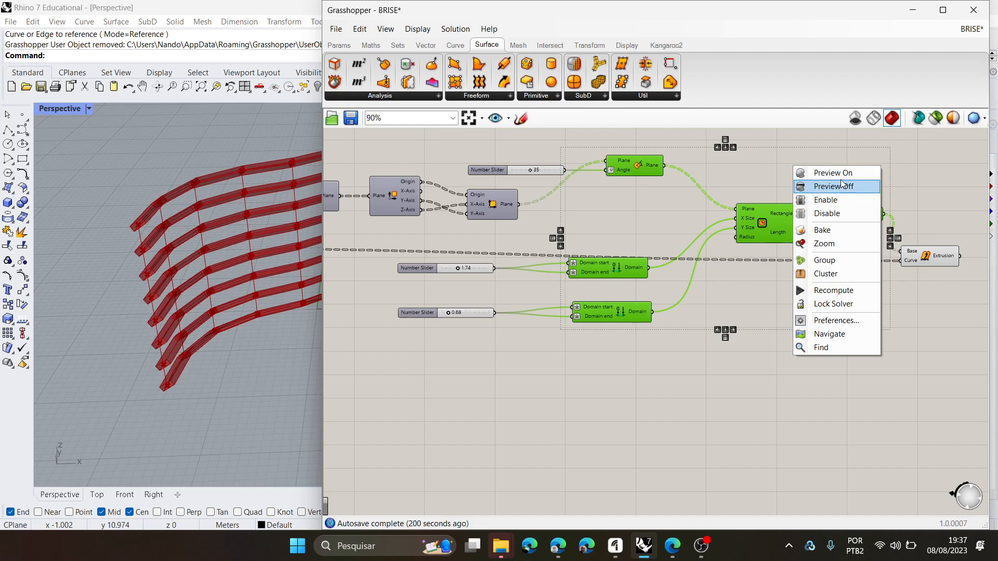
{"action": "left_click", "coordinate": [888, 335]}
{"action": "left_click", "coordinate": [929, 260]}
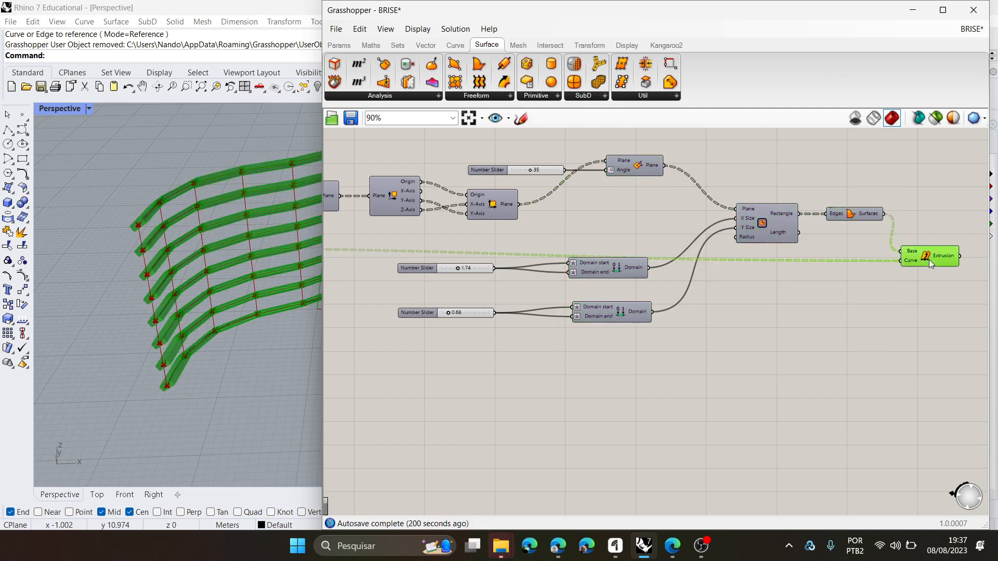
{"action": "right_click", "coordinate": [937, 172]}
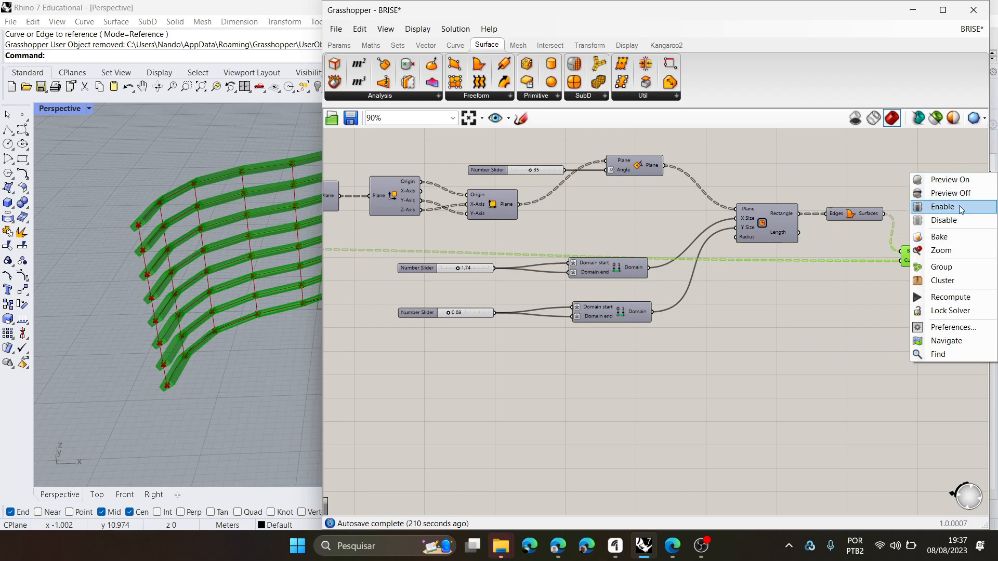
{"action": "left_click", "coordinate": [881, 134]}
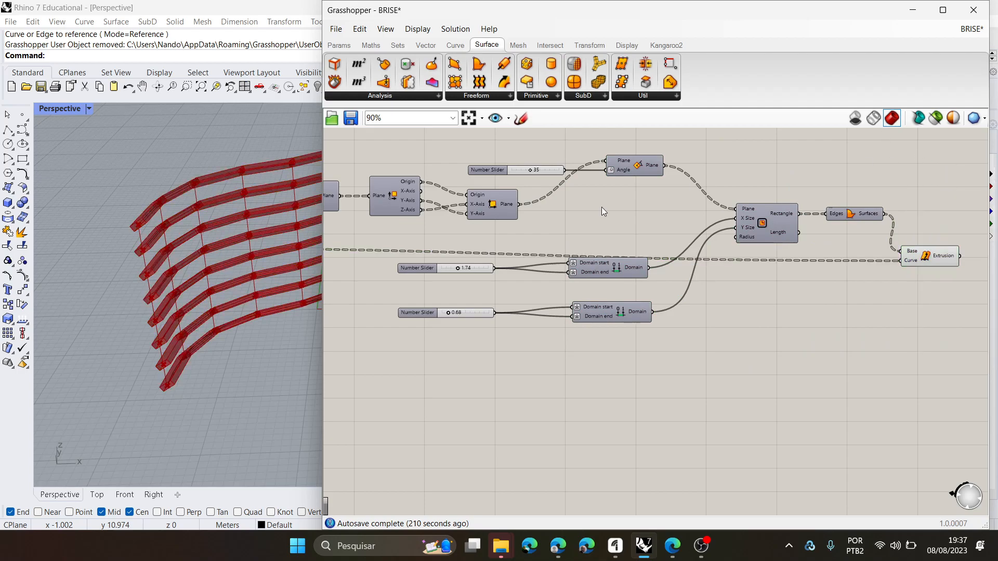
- Insert a Number parameter between the 1.74 slider and its Domain component, wired to both Domain start and Domain end
{"action": "scroll", "coordinate": [438, 345], "scroll_direction": "up", "scroll_amount": 5}
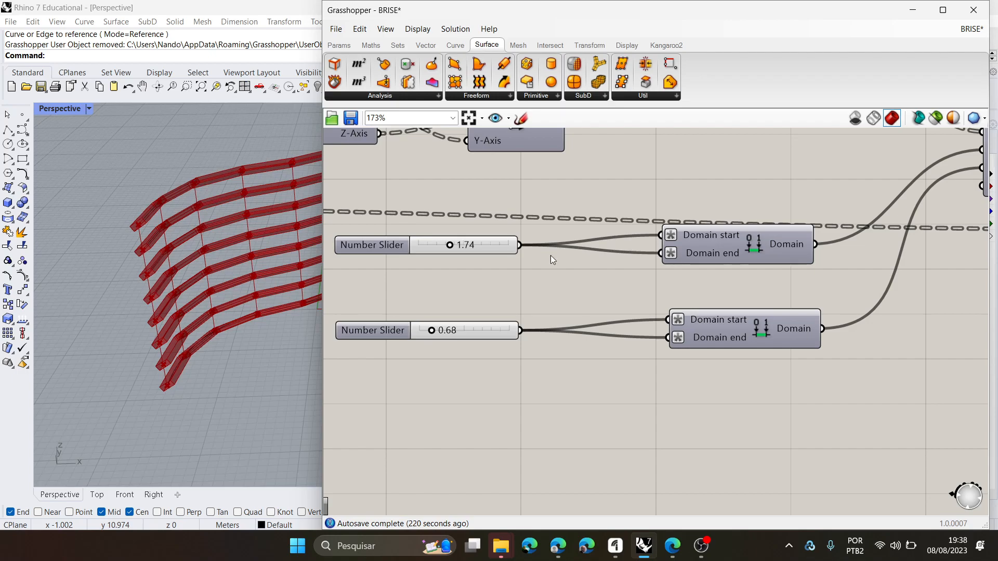
{"action": "left_click", "coordinate": [386, 252]}
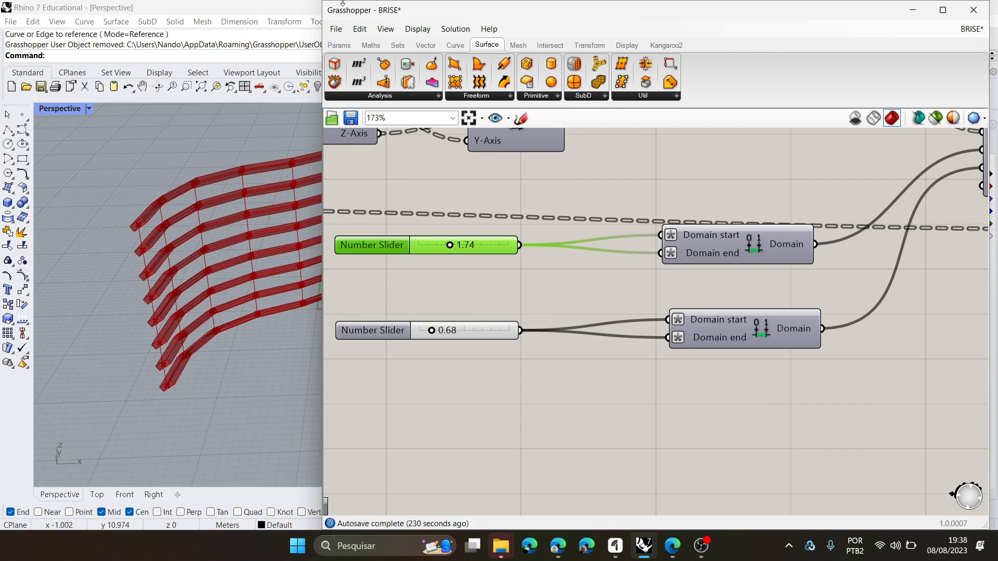
{"action": "left_click", "coordinate": [348, 48]}
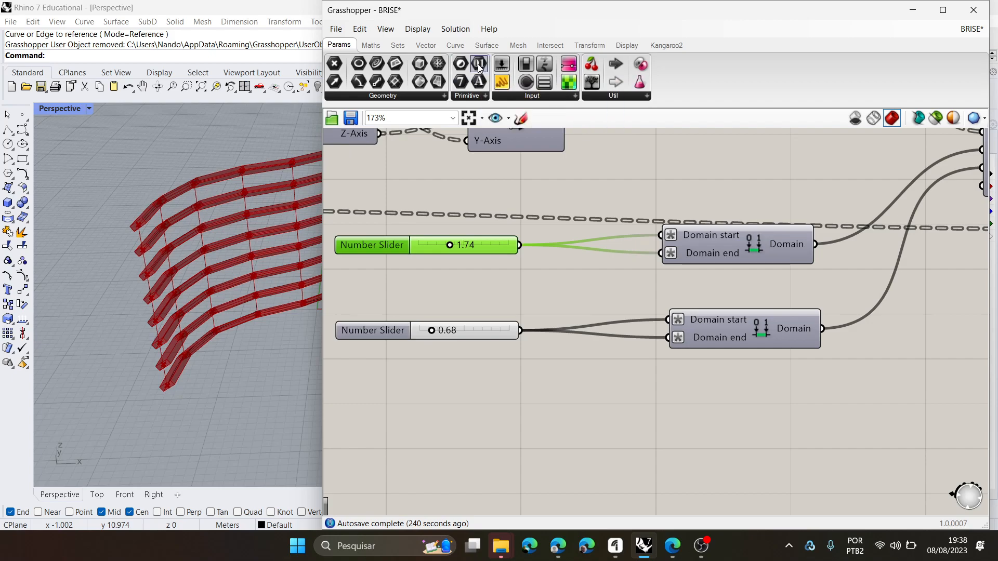
{"action": "left_click_drag", "start_coordinate": [479, 67], "coordinate": [588, 267]}
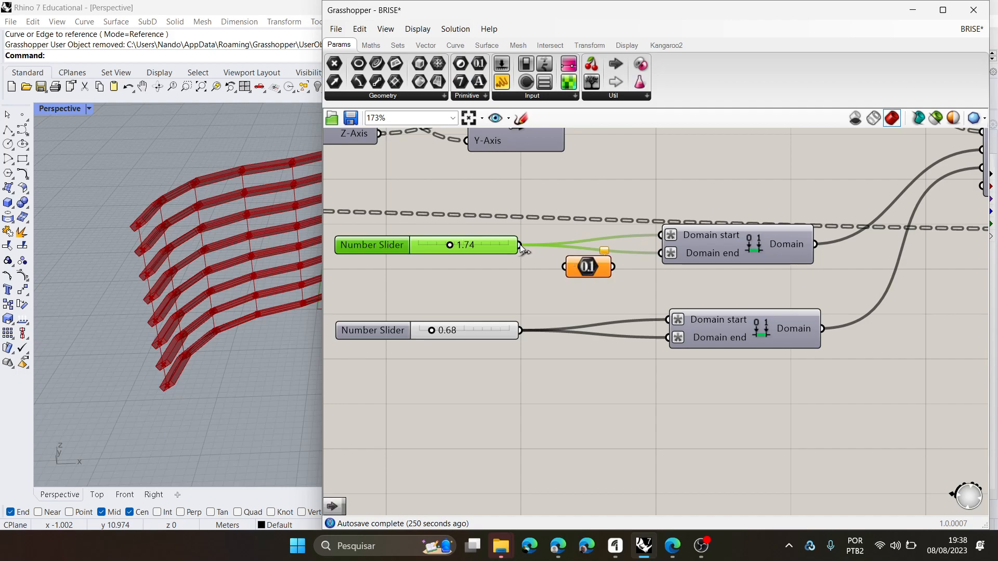
{"action": "left_click_drag", "start_coordinate": [521, 244], "coordinate": [544, 263]}
{"action": "left_click_drag", "start_coordinate": [686, 238], "coordinate": [700, 243]}
{"action": "left_click_drag", "start_coordinate": [539, 262], "coordinate": [659, 242]}
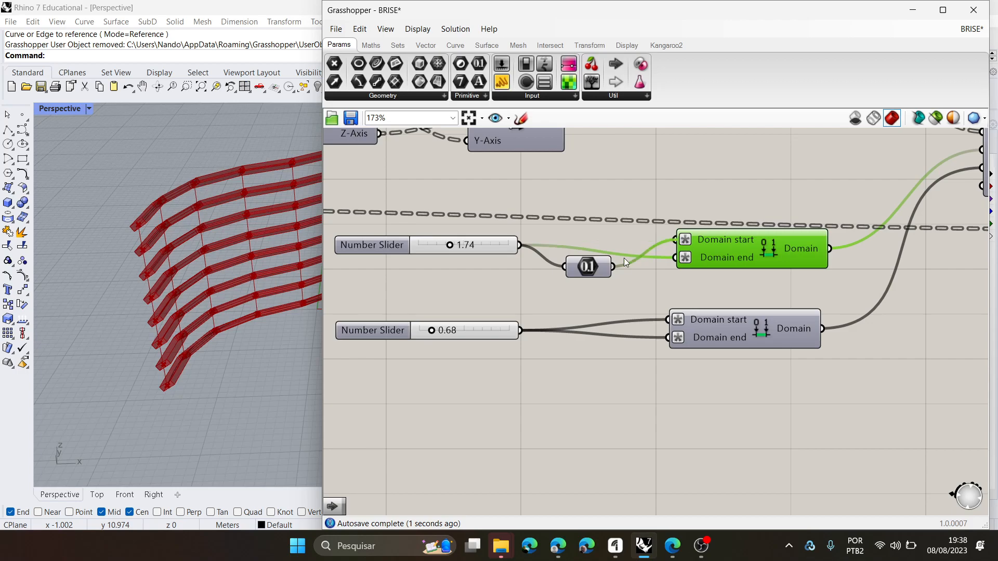
{"action": "left_click_drag", "start_coordinate": [617, 267], "coordinate": [601, 251]}
{"action": "left_click", "coordinate": [598, 263]}
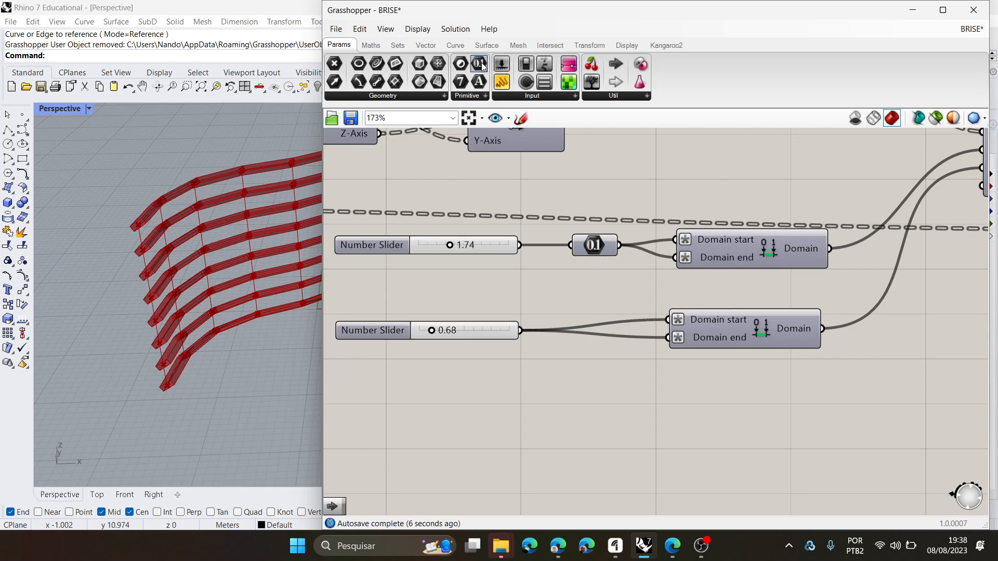
- Insert a second Number parameter between the 0.68 slider and both inputs of its Domain component, and align the two parameters
{"action": "key", "text": "ctrl+v"}
{"action": "left_click_drag", "start_coordinate": [521, 330], "coordinate": [657, 340]}
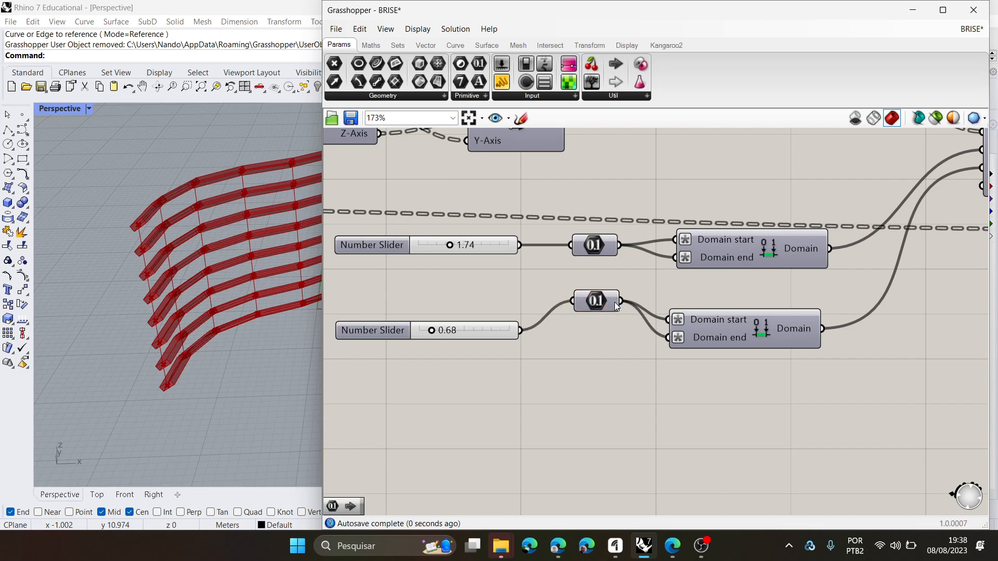
{"action": "mouse_move", "coordinate": [617, 300]}
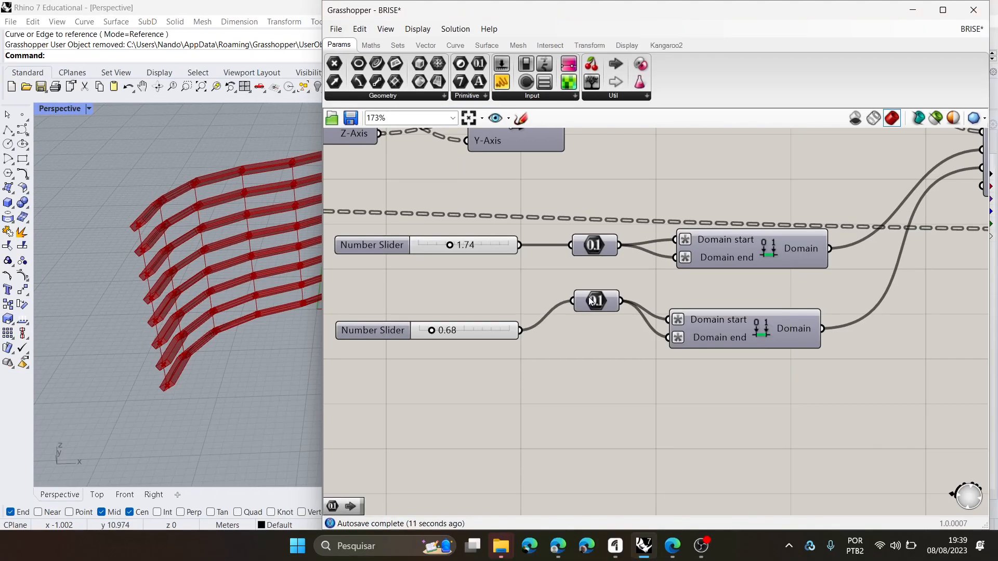
{"action": "left_click", "coordinate": [572, 302]}
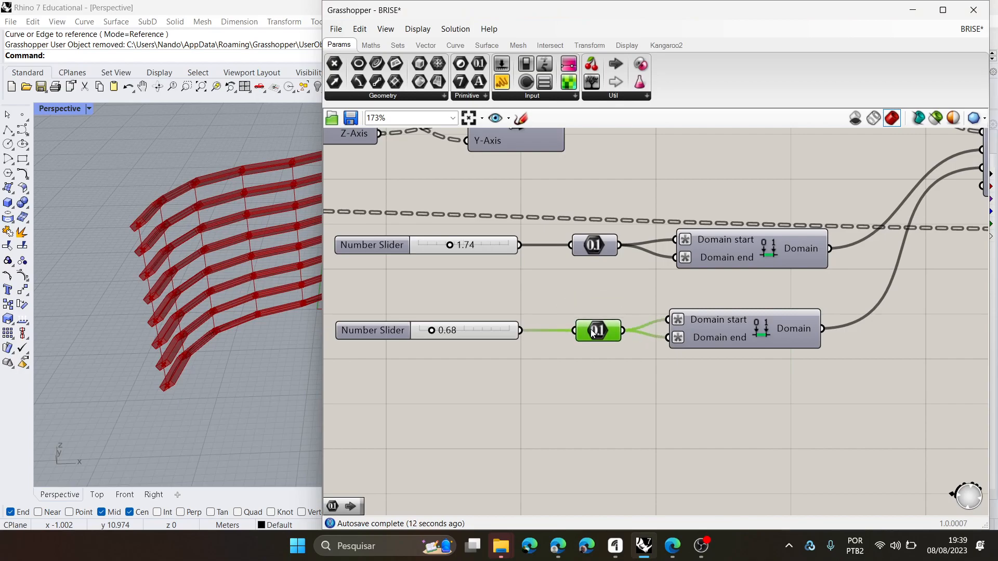
{"action": "mouse_move", "coordinate": [593, 245]}
{"action": "left_mouse_down"}
{"action": "mouse_move", "coordinate": [593, 258]}
{"action": "mouse_move", "coordinate": [592, 247]}
{"action": "left_mouse_up"}
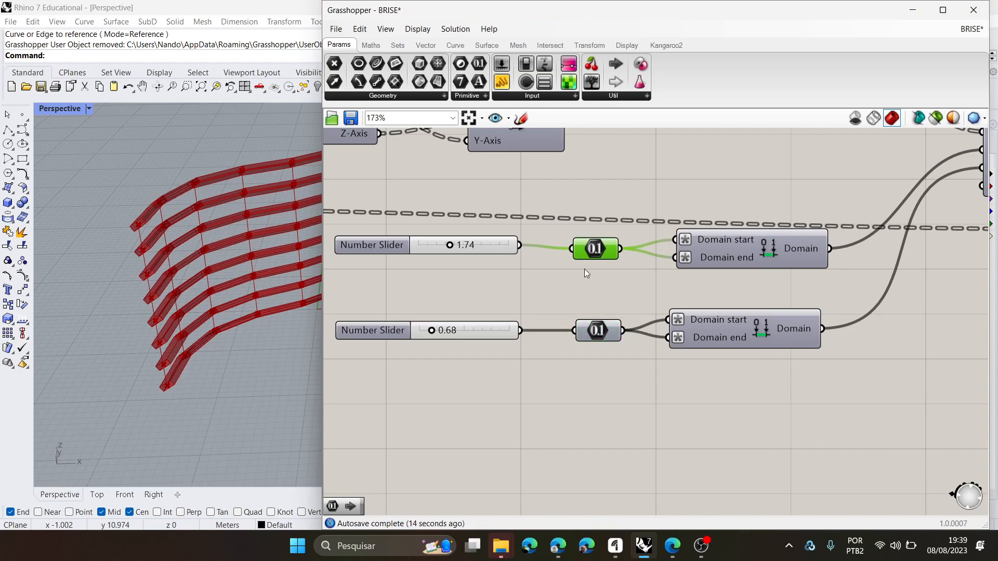
- Cluster the plane rotation, Number, Domain, Rectangle and Boundary Surfaces components, leaving the three sliders and Extrude Along outside
{"action": "scroll", "coordinate": [558, 350], "scroll_direction": "down", "scroll_amount": 4}
{"action": "right_click_drag", "start_coordinate": [844, 393], "coordinate": [787, 393]}
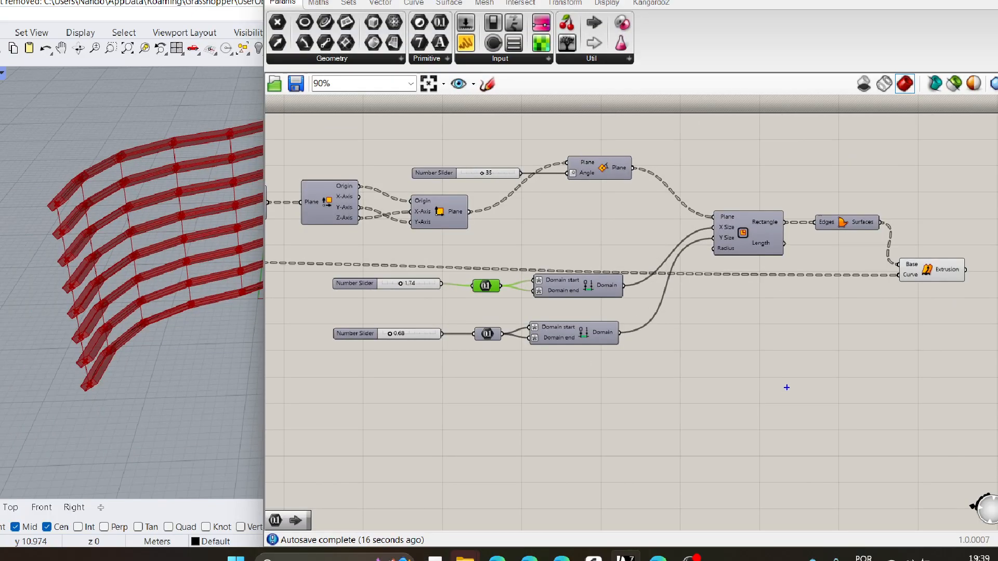
{"action": "mouse_move", "coordinate": [800, 386]}
{"action": "left_mouse_down"}
{"action": "mouse_move", "coordinate": [804, 361]}
{"action": "mouse_move", "coordinate": [919, 209]}
{"action": "mouse_move", "coordinate": [690, 125]}
{"action": "mouse_move", "coordinate": [588, 125]}
{"action": "mouse_move", "coordinate": [551, 144]}
{"action": "mouse_move", "coordinate": [526, 194]}
{"action": "mouse_move", "coordinate": [443, 290]}
{"action": "mouse_move", "coordinate": [458, 360]}
{"action": "mouse_move", "coordinate": [690, 403]}
{"action": "mouse_move", "coordinate": [794, 372]}
{"action": "left_mouse_up"}
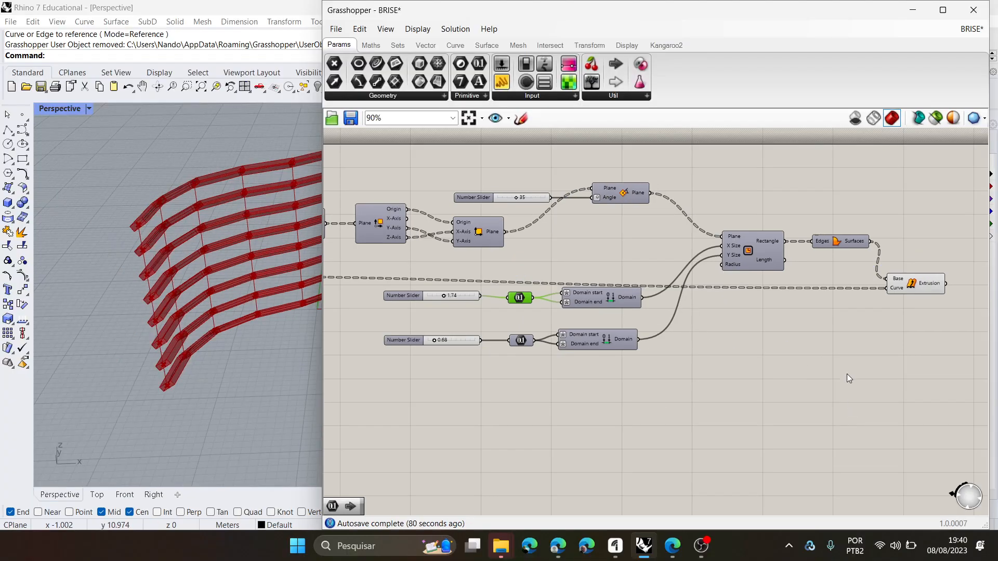
{"action": "left_click_drag", "start_coordinate": [869, 389], "coordinate": [563, 145]}
{"action": "left_click", "coordinate": [520, 297], "text": "shift"}
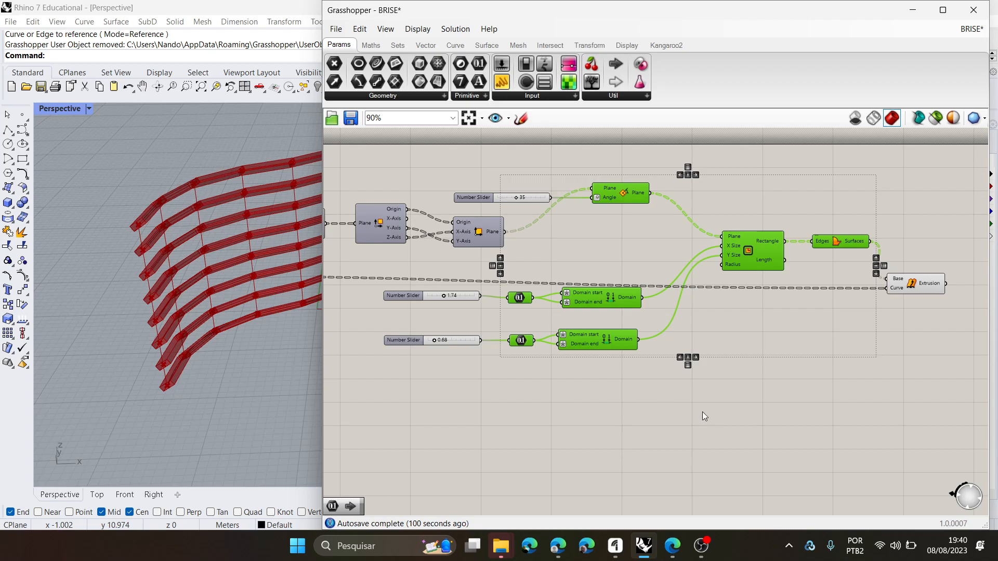
{"action": "left_click", "coordinate": [866, 414]}
{"action": "left_click_drag", "start_coordinate": [875, 423], "coordinate": [510, 145]}
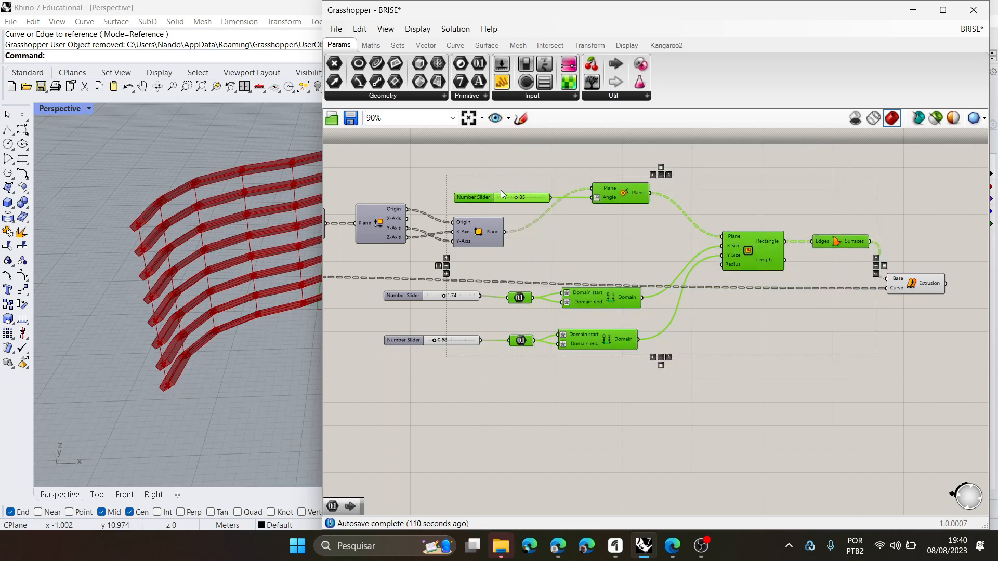
{"action": "left_click", "coordinate": [479, 198], "text": "ctrl"}
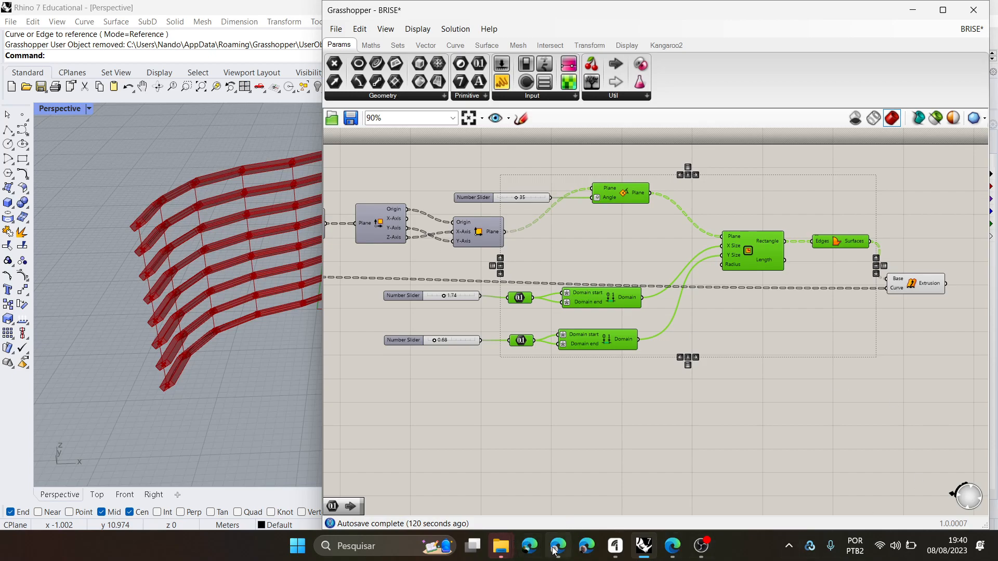
{"action": "mouse_move", "coordinate": [555, 552]}
{"action": "right_click", "coordinate": [803, 199]}
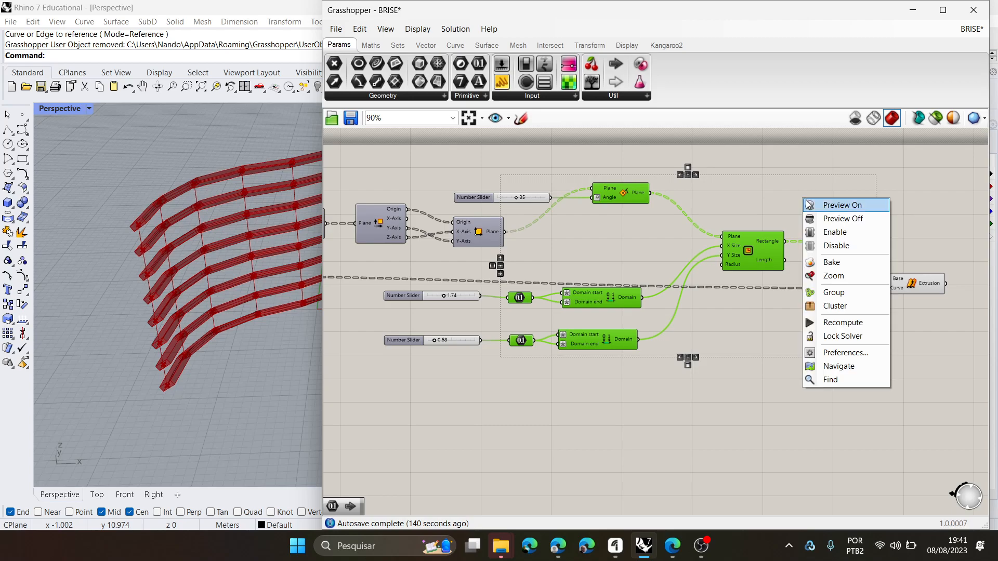
{"action": "left_click", "coordinate": [844, 309]}
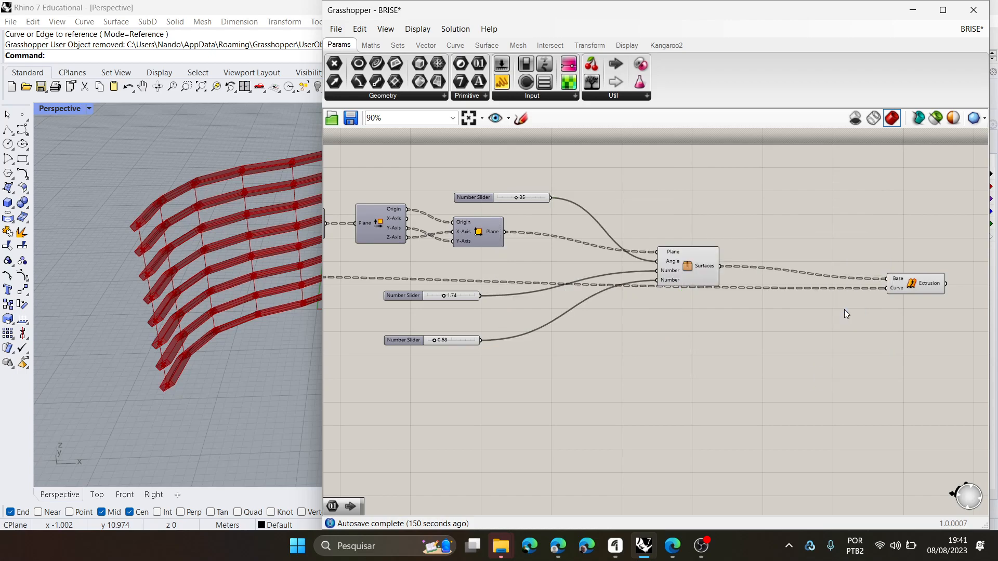
- Rearrange the canvas by moving the angle slider below the plane component and repositioning the new cluster and Extrude Along
{"action": "left_click_drag", "start_coordinate": [684, 270], "coordinate": [696, 242]}
{"action": "left_click_drag", "start_coordinate": [475, 196], "coordinate": [464, 253]}
{"action": "left_click_drag", "start_coordinate": [716, 242], "coordinate": [741, 269]}
{"action": "left_click_drag", "start_coordinate": [930, 291], "coordinate": [928, 297]}
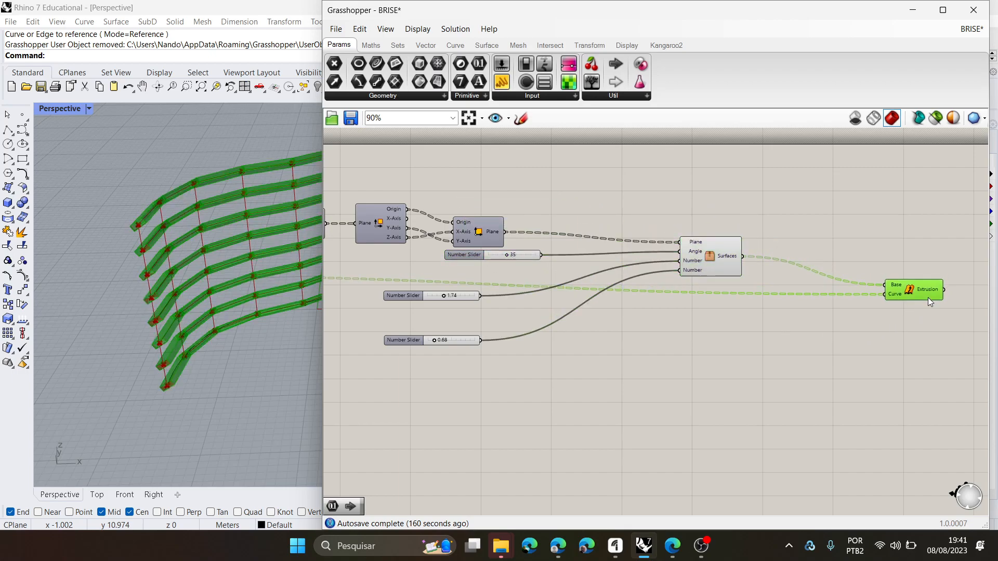
{"action": "left_click", "coordinate": [794, 345]}
- Open the cluster for editing and move its first Number and Domain chain up toward the Rectangle's X Size input
{"action": "scroll", "coordinate": [728, 268], "scroll_direction": "up", "scroll_amount": 4}
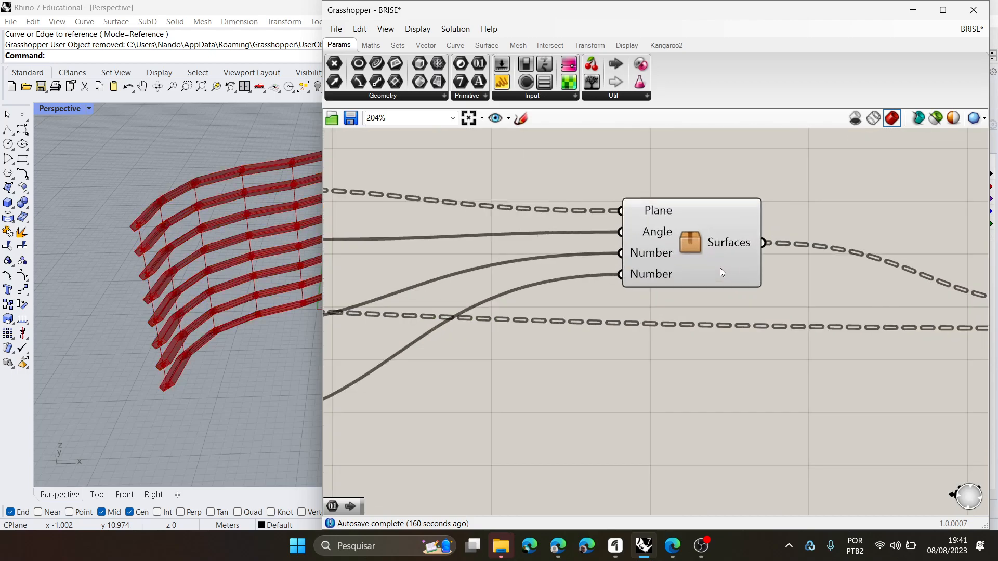
{"action": "double_click", "coordinate": [691, 238]}
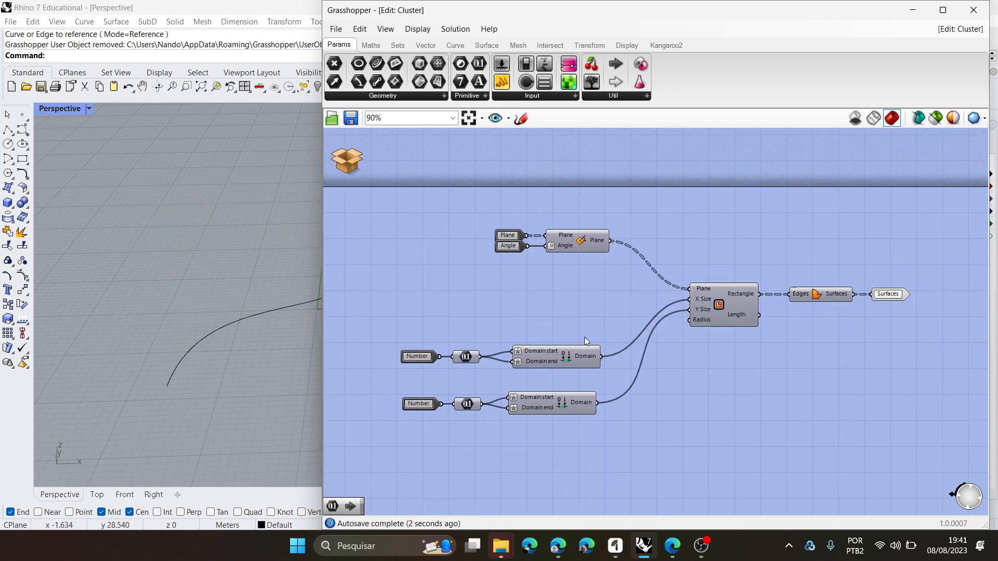
{"action": "left_click_drag", "start_coordinate": [604, 373], "coordinate": [396, 316]}
{"action": "left_click_drag", "start_coordinate": [569, 361], "coordinate": [567, 303]}
- Move the second Number and Domain chain up directly below the first, and save and close the cluster
{"action": "left_click", "coordinate": [633, 448]}
{"action": "left_click_drag", "start_coordinate": [634, 448], "coordinate": [355, 368]}
{"action": "left_click_drag", "start_coordinate": [565, 410], "coordinate": [563, 336]}
{"action": "left_click", "coordinate": [516, 344]}
{"action": "scroll", "coordinate": [408, 316], "scroll_direction": "up", "scroll_amount": 5}
{"action": "scroll", "coordinate": [494, 352], "scroll_direction": "down", "scroll_amount": 3}
{"action": "left_click", "coordinate": [348, 158]}
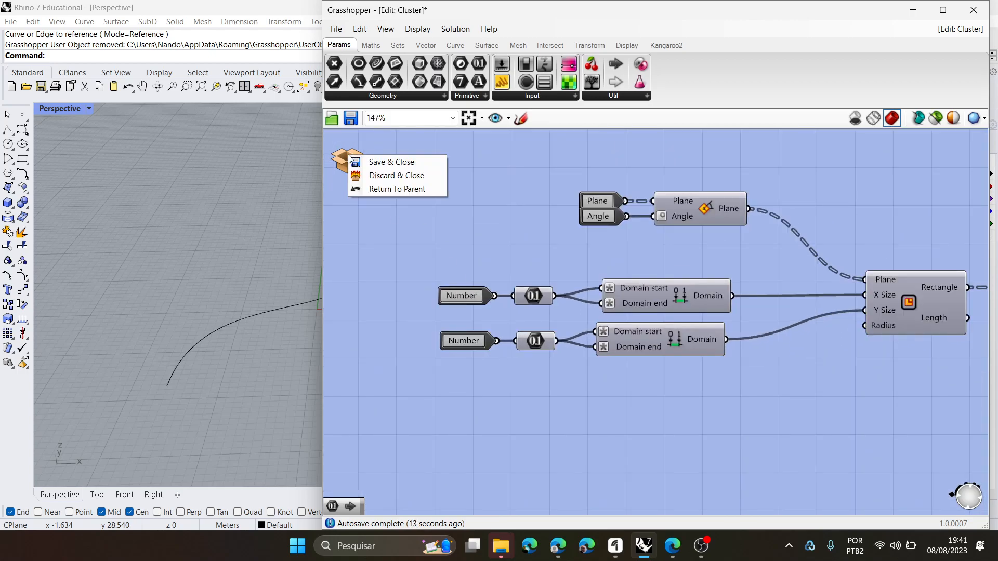
{"action": "left_click", "coordinate": [377, 163]}
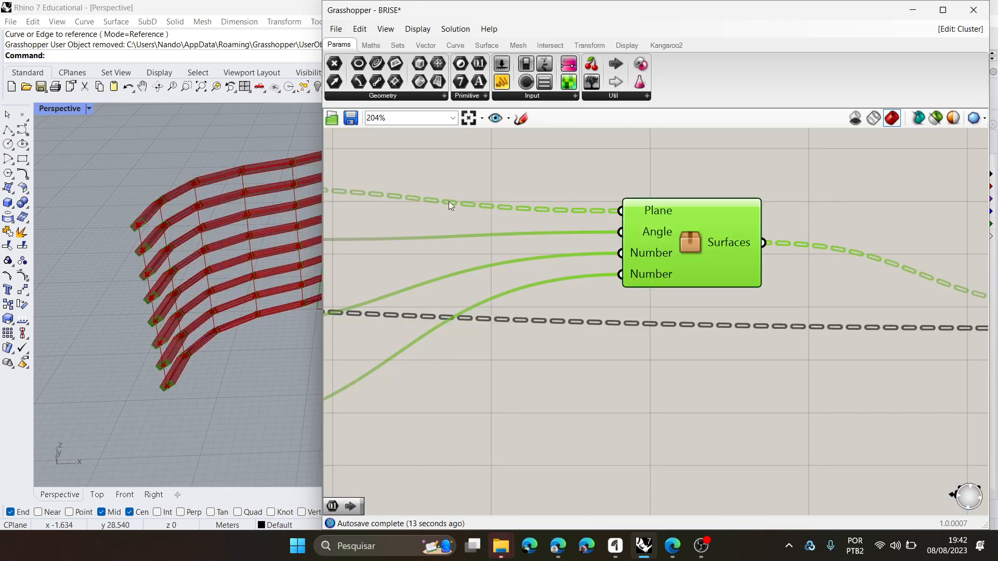
- Open the cluster for editing, move its Surfaces output away from Boundary Surfaces, and spread the Plane and Angle inputs apart
{"action": "double_click", "coordinate": [691, 239]}
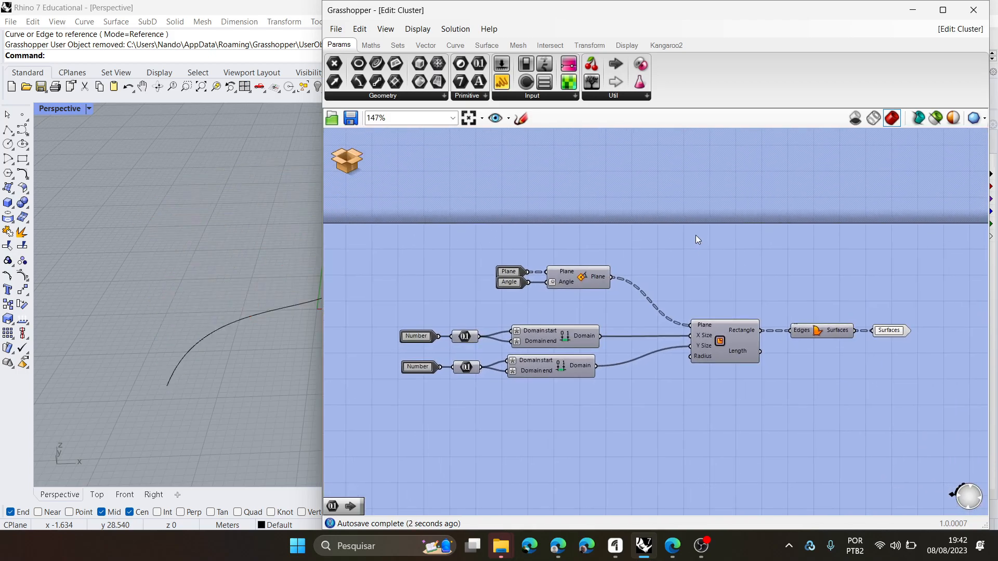
{"action": "left_click_drag", "start_coordinate": [890, 331], "coordinate": [910, 332]}
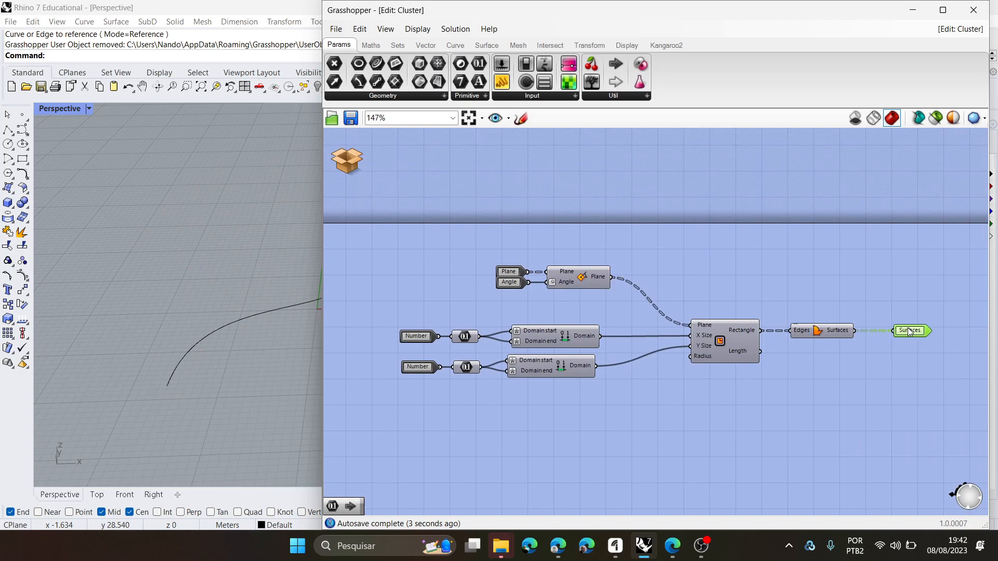
{"action": "scroll", "coordinate": [496, 303], "scroll_direction": "up", "scroll_amount": 5}
{"action": "left_click_drag", "start_coordinate": [515, 203], "coordinate": [492, 174]}
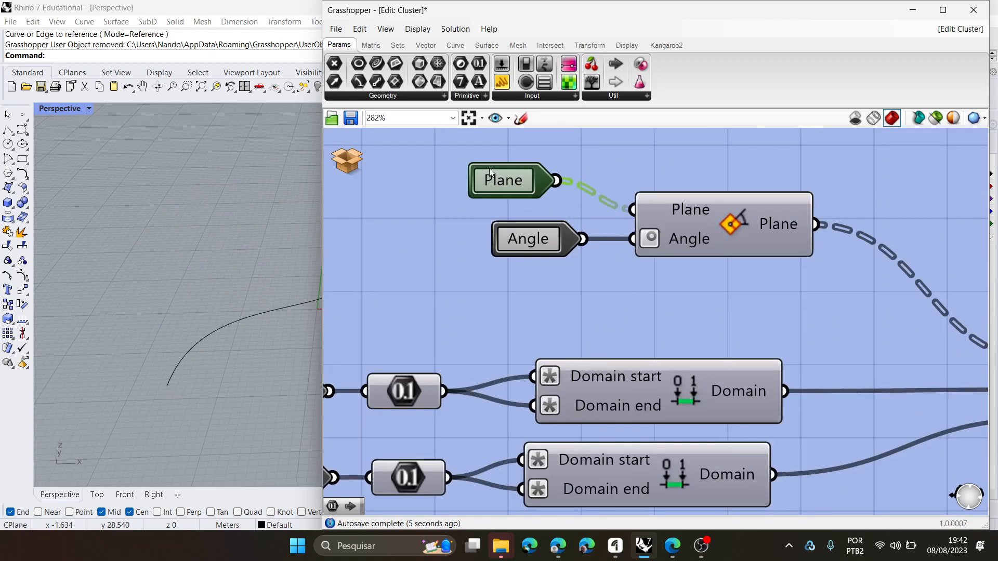
{"action": "left_click_drag", "start_coordinate": [520, 239], "coordinate": [469, 271]}
{"action": "scroll", "coordinate": [511, 282], "scroll_direction": "down", "scroll_amount": 5}
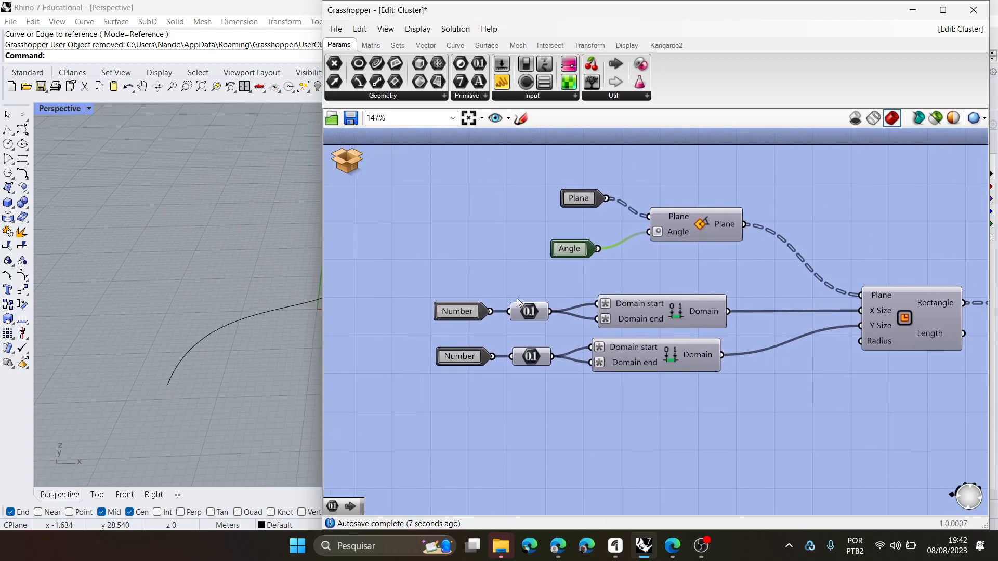
- Examine the cluster's Plane, Angle and Number inputs and follow the chain through to the Surfaces output
{"action": "scroll", "coordinate": [443, 311], "scroll_direction": "up", "scroll_amount": 3}
{"action": "left_click", "coordinate": [446, 314]}
{"action": "left_click", "coordinate": [457, 388]}
{"action": "scroll", "coordinate": [457, 397], "scroll_direction": "down", "scroll_amount": 3}
{"action": "right_click_drag", "start_coordinate": [495, 389], "coordinate": [491, 359]}
{"action": "scroll", "coordinate": [457, 307], "scroll_direction": "up", "scroll_amount": 3}
{"action": "scroll", "coordinate": [470, 366], "scroll_direction": "down", "scroll_amount": 2}
{"action": "scroll", "coordinate": [459, 346], "scroll_direction": "up", "scroll_amount": 3}
{"action": "scroll", "coordinate": [447, 340], "scroll_direction": "down", "scroll_amount": 5}
{"action": "right_click_drag", "start_coordinate": [715, 354], "coordinate": [579, 358]}
{"action": "scroll", "coordinate": [889, 327], "scroll_direction": "up", "scroll_amount": 2}
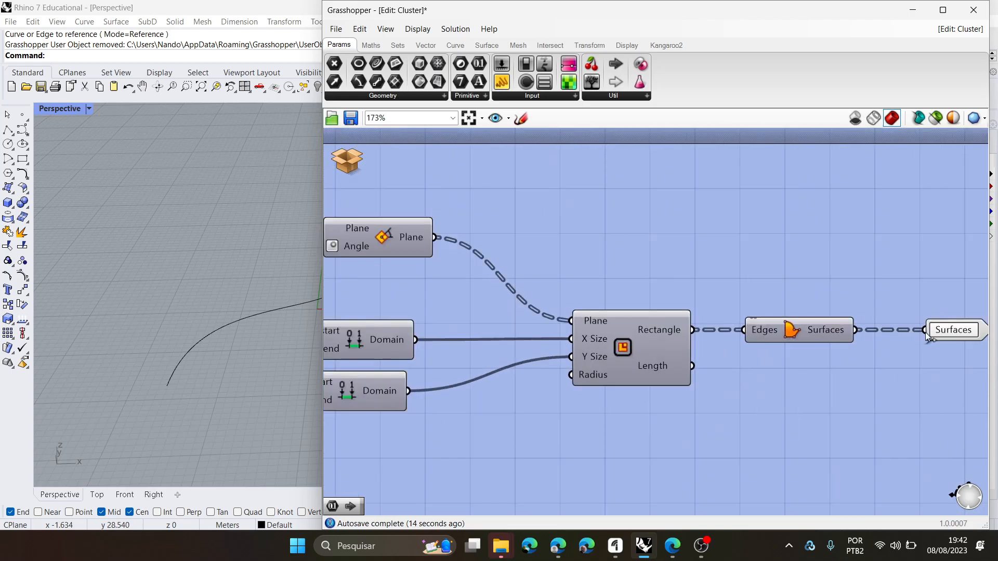
{"action": "right_click_drag", "start_coordinate": [948, 332], "coordinate": [877, 334]}
{"action": "left_click", "coordinate": [877, 332]}
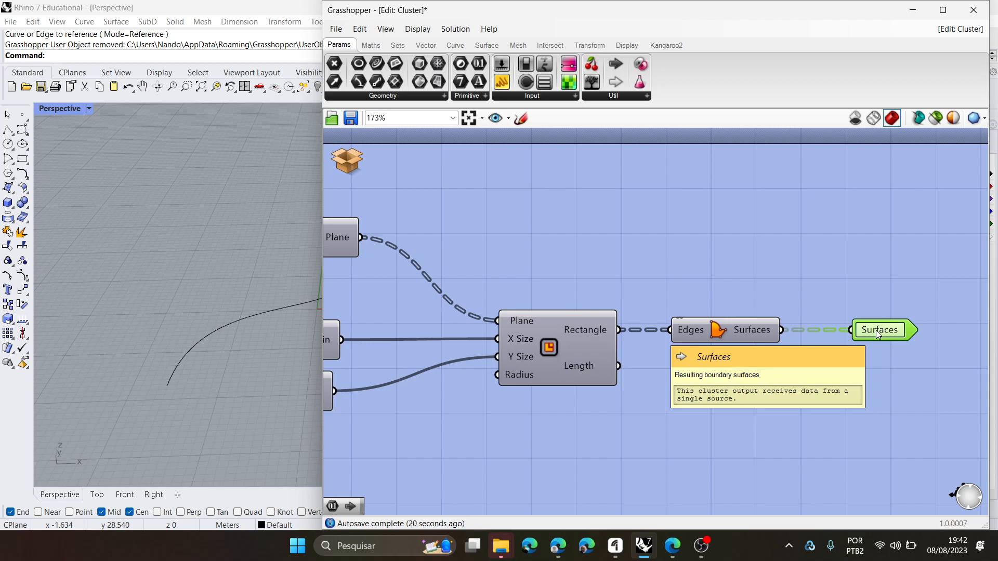
{"action": "scroll", "coordinate": [799, 325], "scroll_direction": "down", "scroll_amount": 3}
{"action": "scroll", "coordinate": [526, 310], "scroll_direction": "up", "scroll_amount": 2}
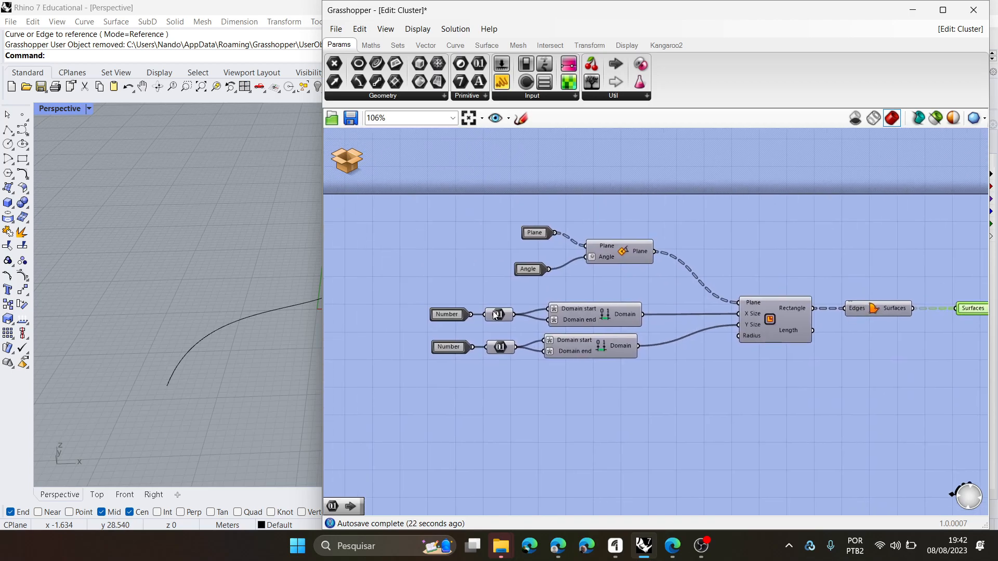
{"action": "scroll", "coordinate": [452, 312], "scroll_direction": "up", "scroll_amount": 4}
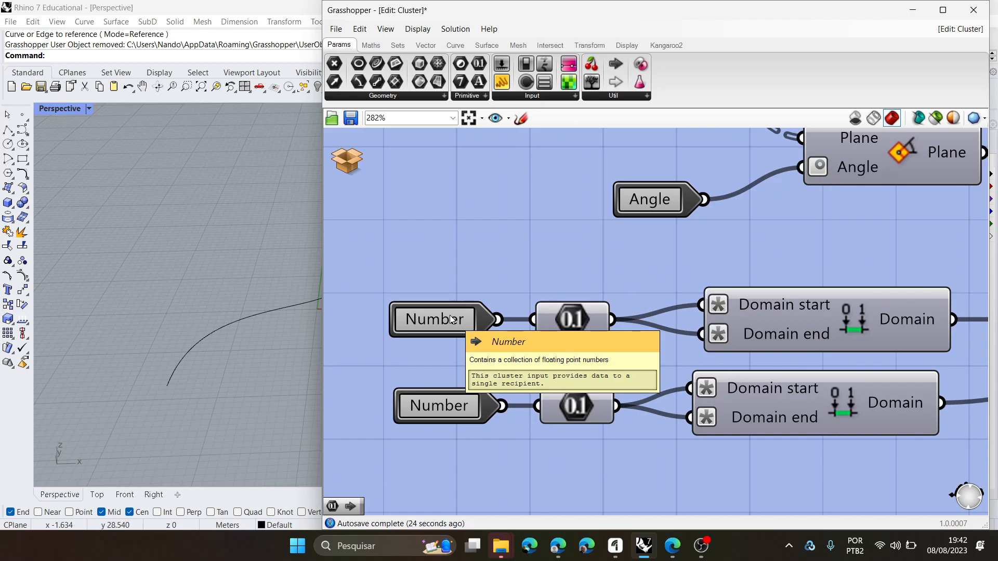
- Move the cluster's two Number inputs farther away from their Number components
{"action": "left_click_drag", "start_coordinate": [452, 410], "coordinate": [432, 413]}
{"action": "left_click", "coordinate": [435, 327]}
{"action": "left_click_drag", "start_coordinate": [434, 327], "coordinate": [414, 330]}
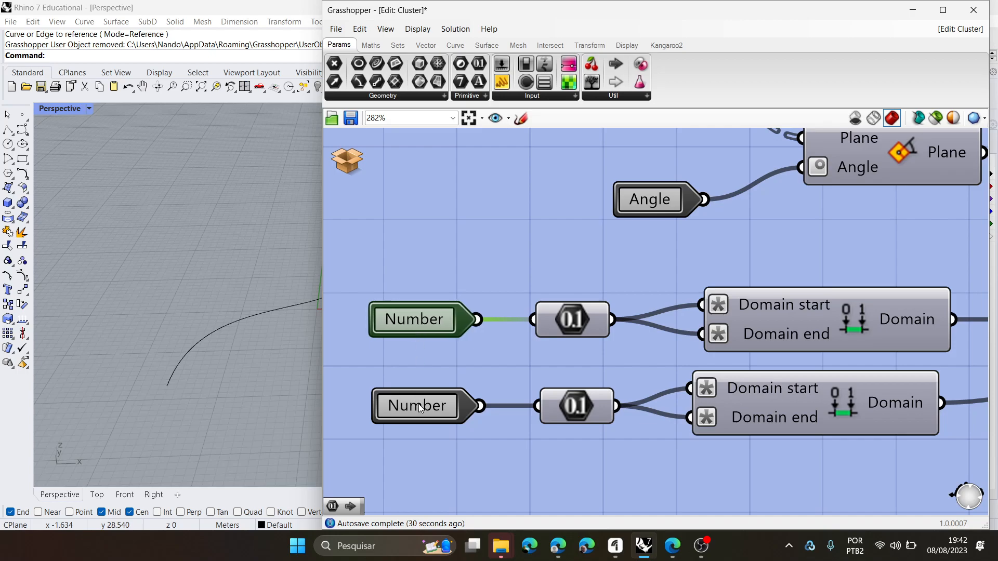
{"action": "left_click_drag", "start_coordinate": [419, 404], "coordinate": [412, 404]}
{"action": "left_click", "coordinate": [433, 364]}
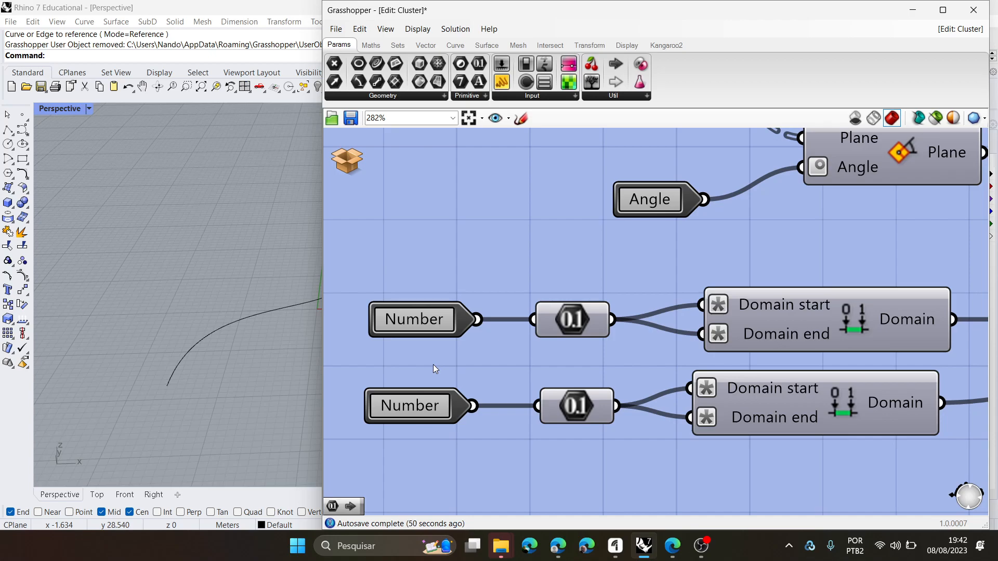
- Name the first Number cluster input "x size", with nickname "x" and description "Dimensão x da superfície"
{"action": "double_click", "coordinate": [423, 325]}
{"action": "left_click", "coordinate": [467, 294]}
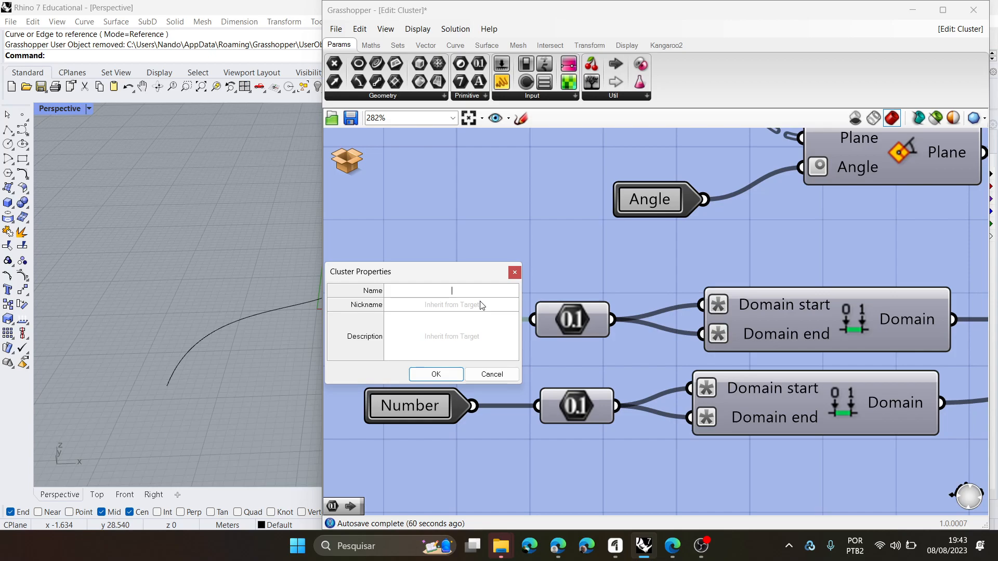
{"action": "type", "text": "x"}
{"action": "key", "text": "Tab"}
{"action": "type", "text": "dime"}
{"action": "key", "text": "BackSpace"}
{"action": "key", "text": "BackSpace"}
{"action": "key", "text": "BackSpace"}
{"action": "key", "text": "BackSpace"}
{"action": "left_click", "coordinate": [465, 293]}
{"action": "type", "text": "size"}
{"action": "left_click", "coordinate": [448, 339]}
{"action": "type", "text": "Dimen"}
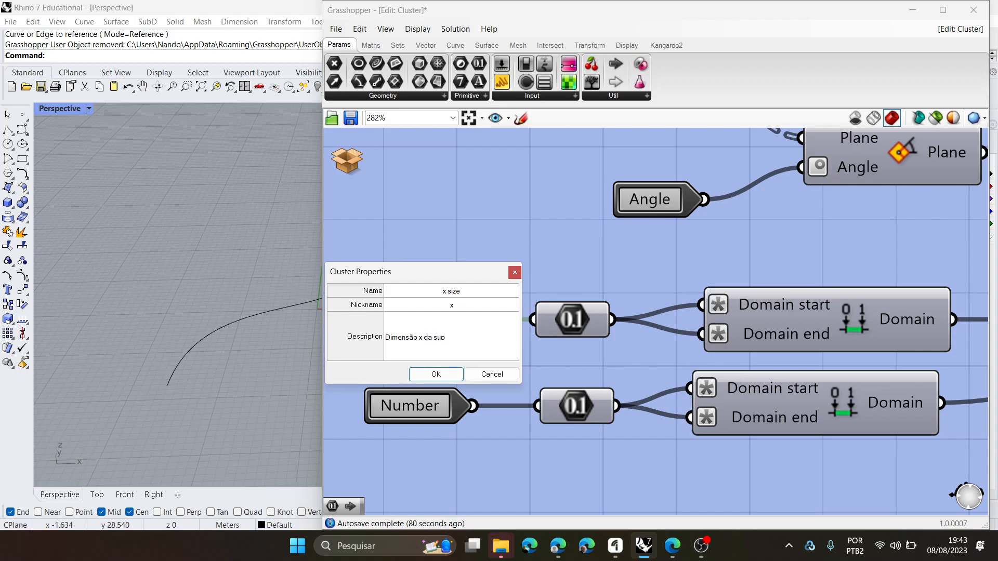
{"action": "type", "text": "icie"}
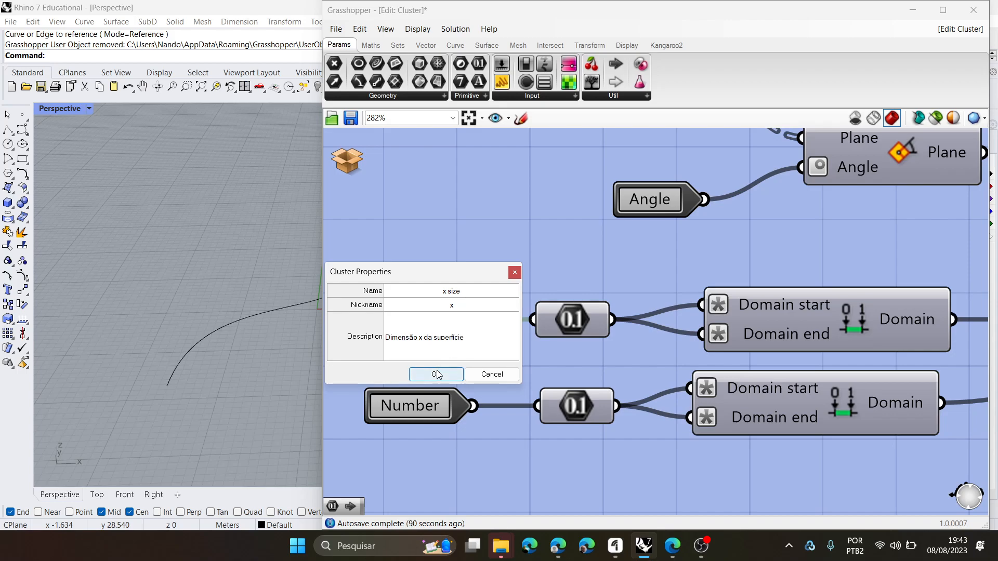
{"action": "double_click", "coordinate": [436, 375]}
{"action": "left_click", "coordinate": [474, 240]}
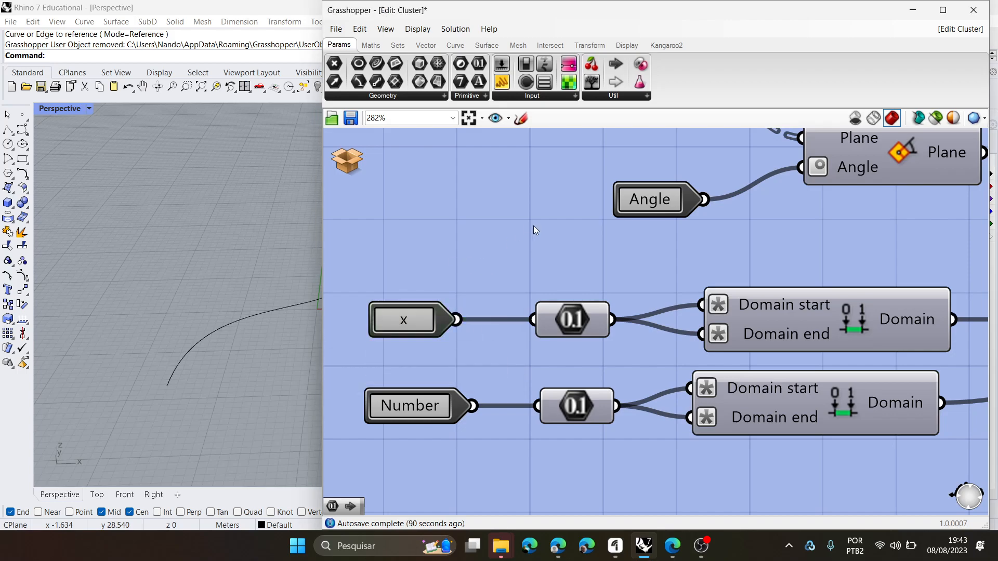
- Save and close the cluster and check its input names on the BRISE canvas
{"action": "left_click", "coordinate": [347, 161]}
{"action": "left_click", "coordinate": [376, 168]}
{"action": "scroll", "coordinate": [665, 297], "scroll_direction": "down", "scroll_amount": 3}
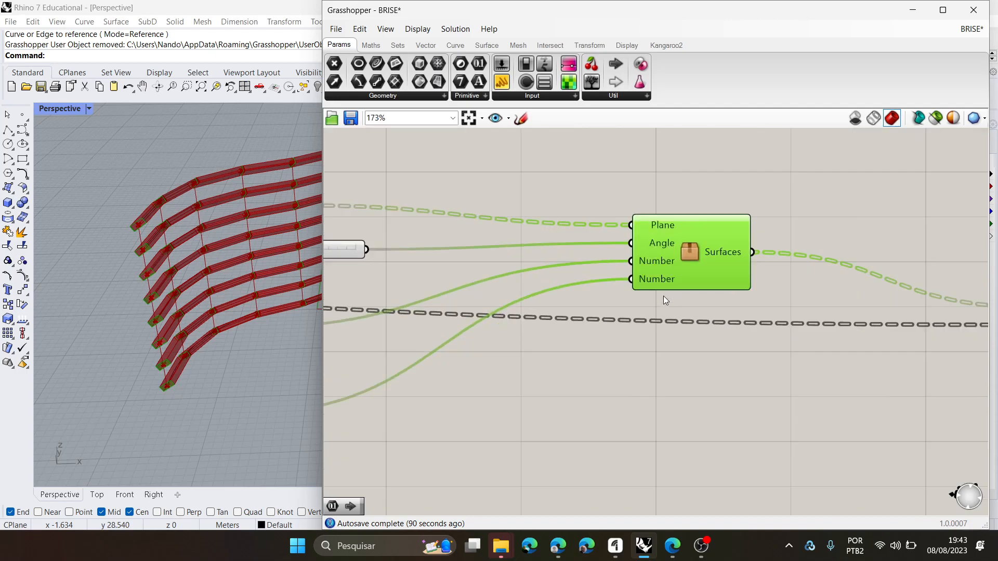
{"action": "scroll", "coordinate": [676, 263], "scroll_direction": "down", "scroll_amount": 2}
{"action": "scroll", "coordinate": [699, 257], "scroll_direction": "up", "scroll_amount": 6}
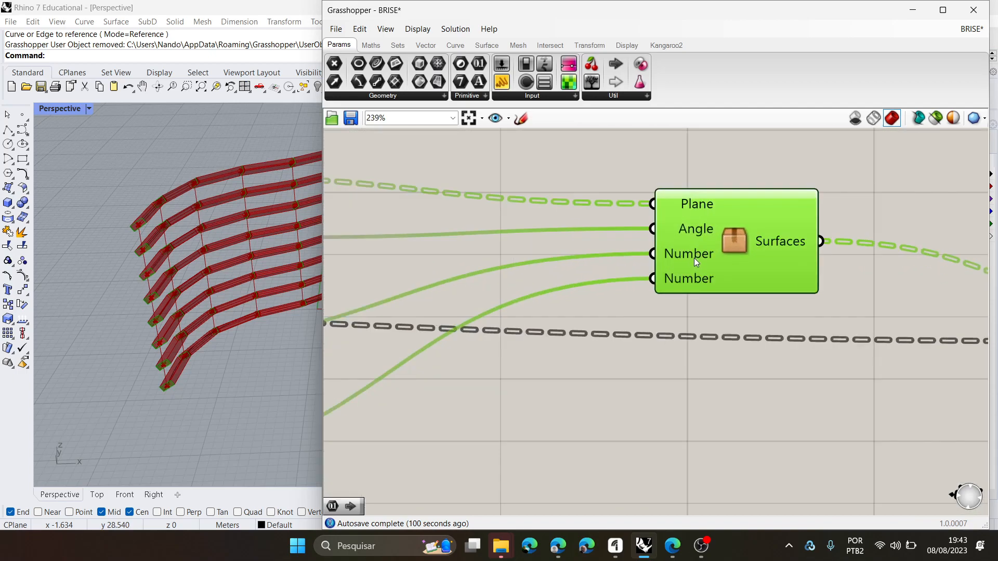
- Reopen the cluster and add a Cluster Input above the x input, undoing its trial connection to the first Number component
{"action": "double_click", "coordinate": [734, 239]}
{"action": "scroll", "coordinate": [416, 339], "scroll_direction": "up", "scroll_amount": 2}
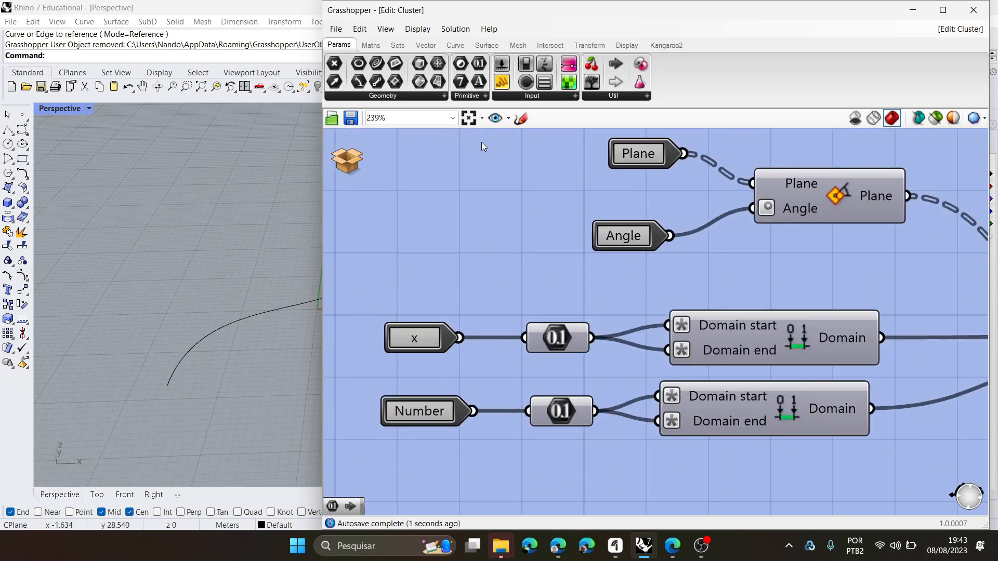
{"action": "left_click", "coordinate": [648, 100]}
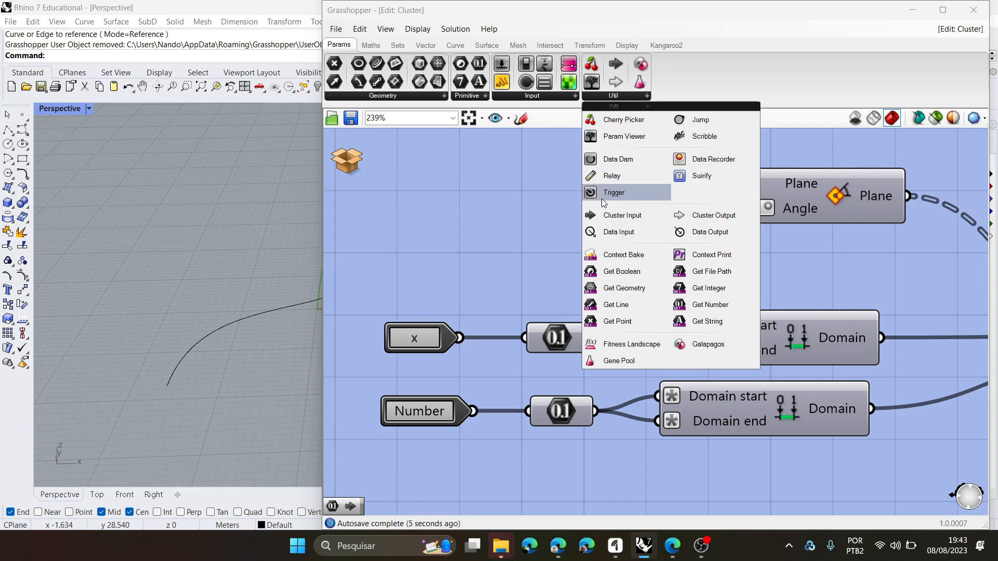
{"action": "left_click", "coordinate": [627, 216]}
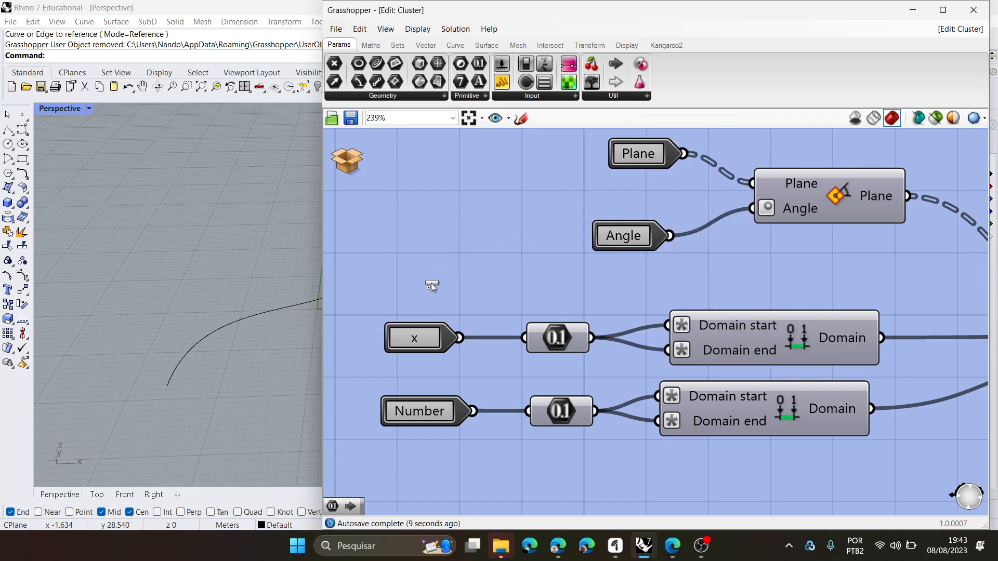
{"action": "left_click", "coordinate": [417, 280]}
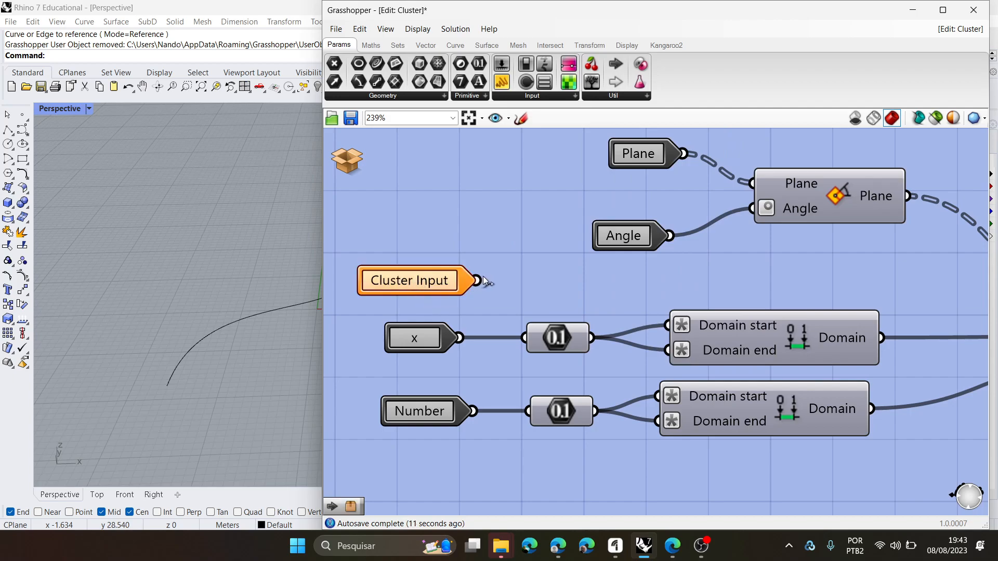
{"action": "left_click_drag", "start_coordinate": [479, 282], "coordinate": [524, 338]}
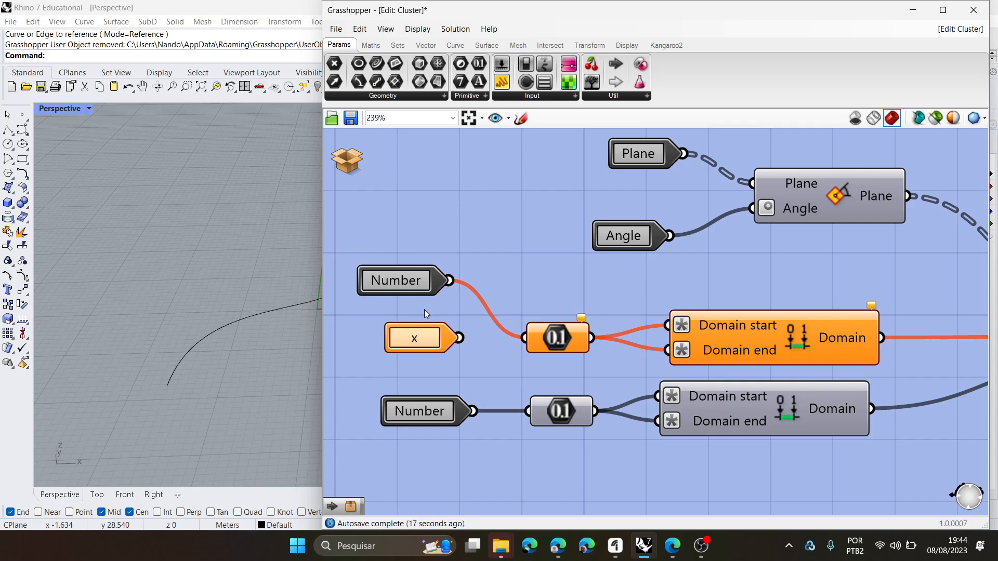
{"action": "key", "text": "ctrl+z"}
- Give the new cluster input the name "x size", nickname "x" and description "Dimensão x da superfície"
{"action": "double_click", "coordinate": [427, 281]}
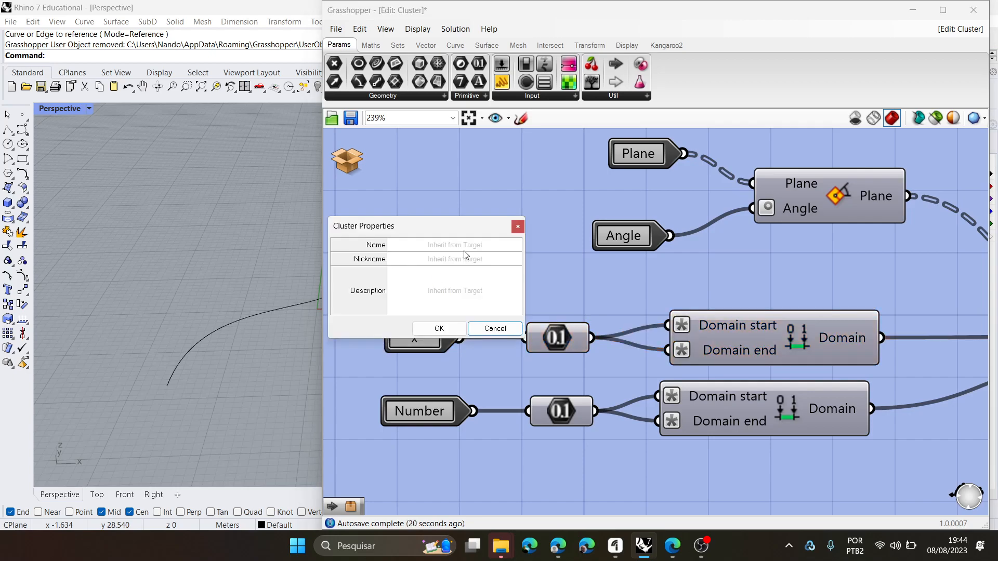
{"action": "left_click", "coordinate": [470, 244]}
{"action": "type", "text": "x size"}
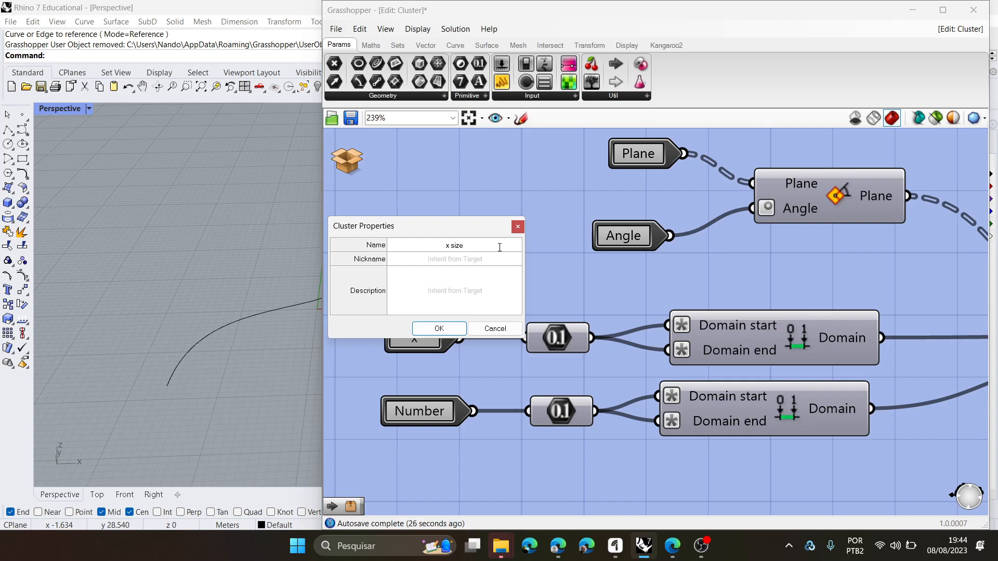
{"action": "left_click", "coordinate": [482, 262]}
{"action": "type", "text": "x"}
{"action": "left_click", "coordinate": [465, 290]}
{"action": "type", "text": "Dimensão"}
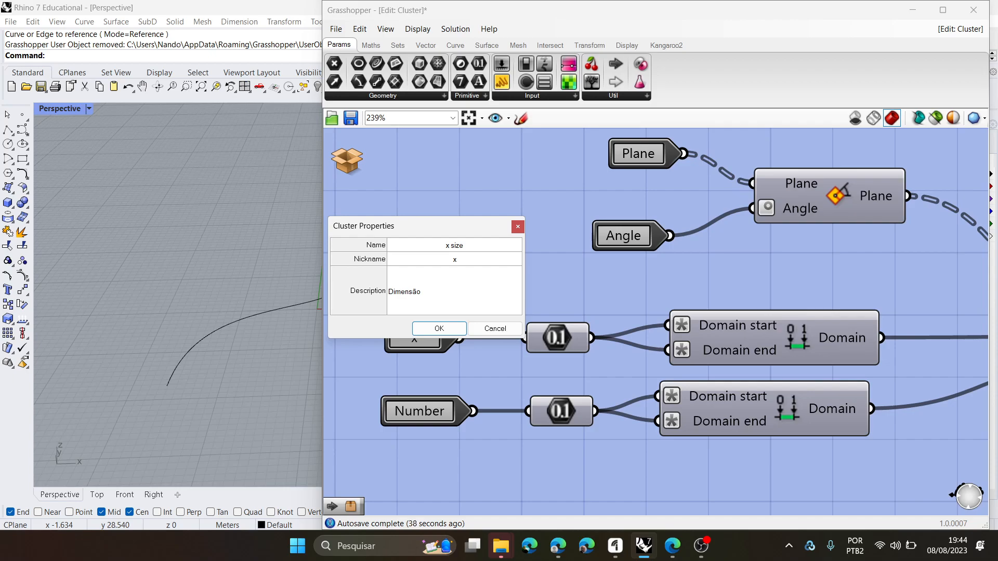
{"action": "type", "text": " x da superficie"}
{"action": "left_click", "coordinate": [439, 328]}
- Connect the new x input to the first Number component and put it in place of the old x input, which is deleted
{"action": "left_click_drag", "start_coordinate": [432, 281], "coordinate": [524, 338]}
{"action": "left_click", "coordinate": [427, 343]}
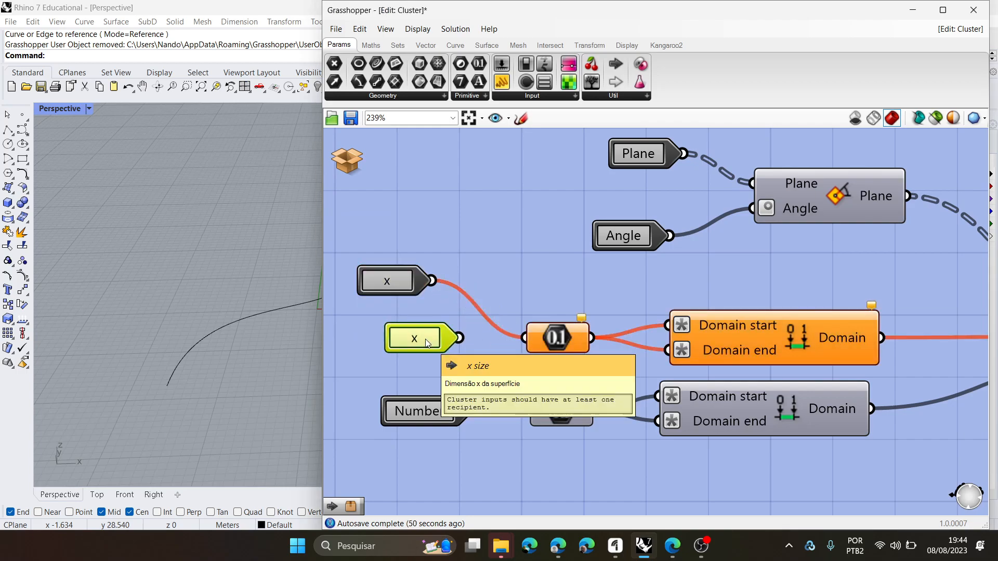
{"action": "key", "text": "Delete"}
{"action": "left_click_drag", "start_coordinate": [392, 277], "coordinate": [406, 336]}
{"action": "double_click", "coordinate": [398, 339]}
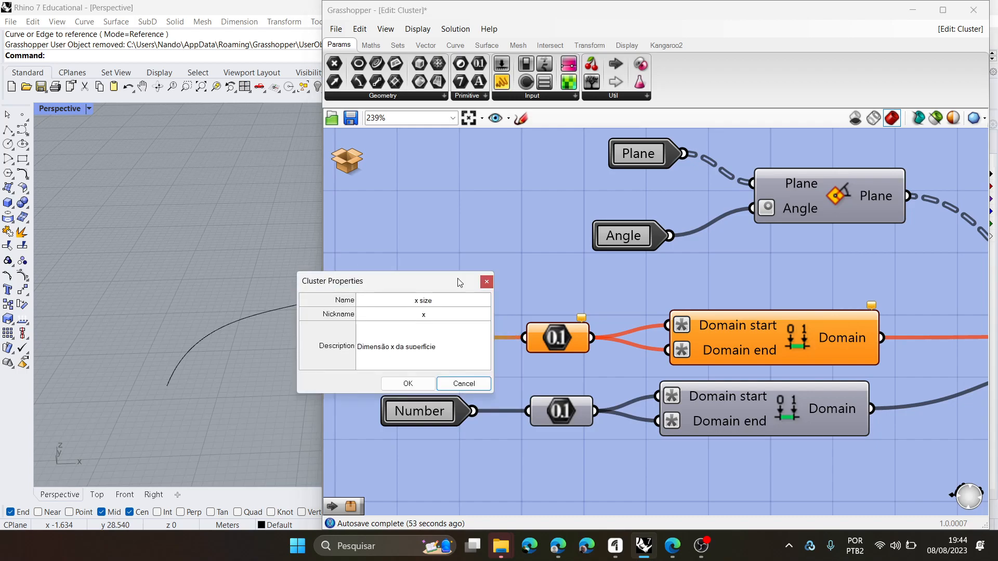
{"action": "left_click", "coordinate": [491, 286]}
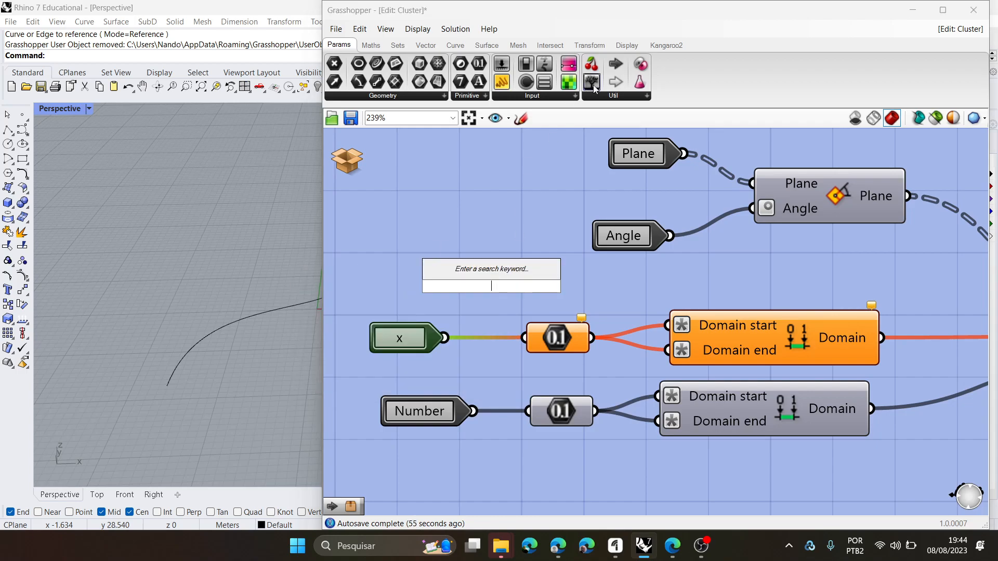
- Add another Cluster Input below the remaining Number input and open its properties
{"action": "left_click_drag", "start_coordinate": [617, 66], "coordinate": [432, 463]}
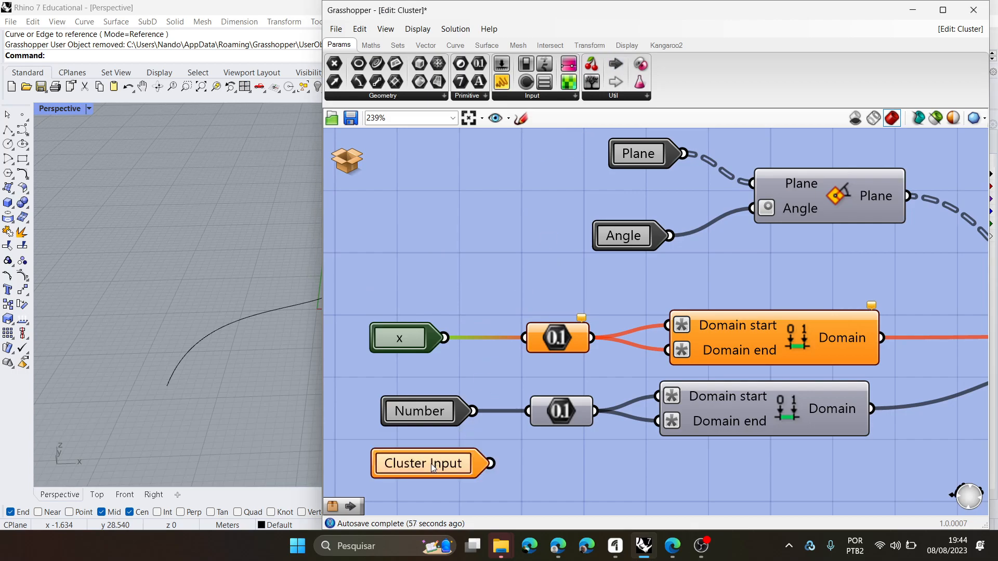
{"action": "double_click", "coordinate": [461, 464]}
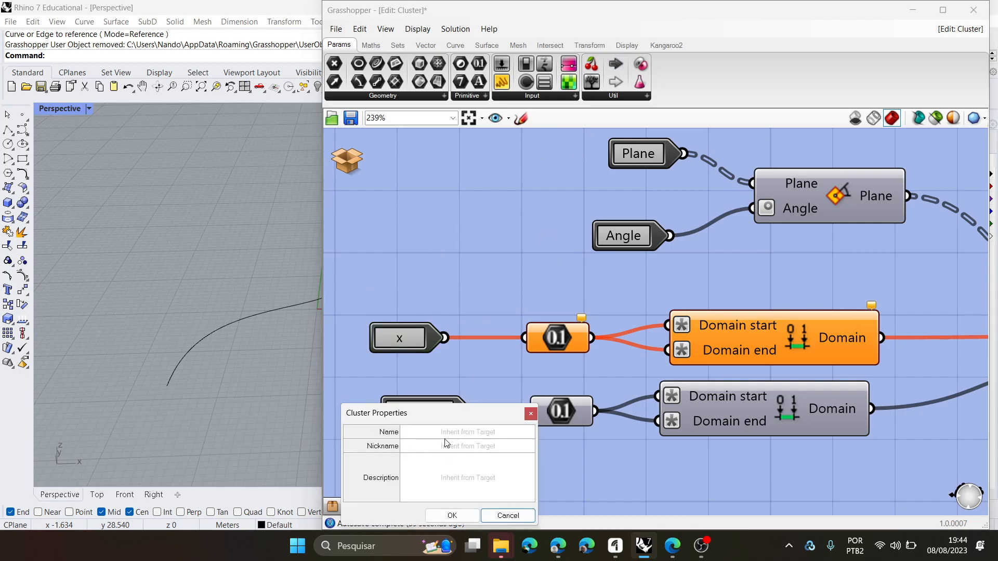
- Switch to the Google Meet call in the browser to check it, and return to Grasshopper
{"action": "left_click", "coordinate": [556, 548]}
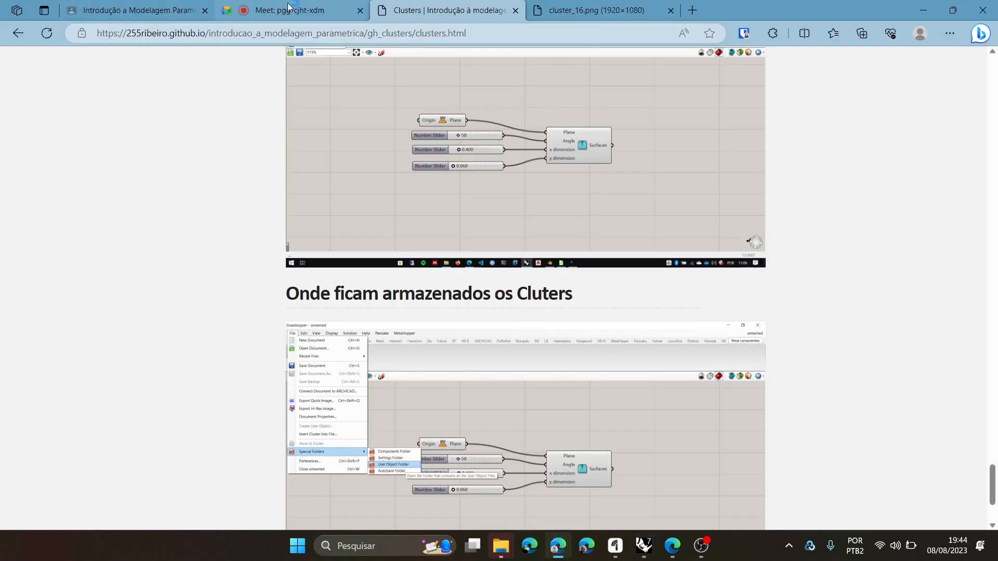
{"action": "left_click", "coordinate": [292, 10]}
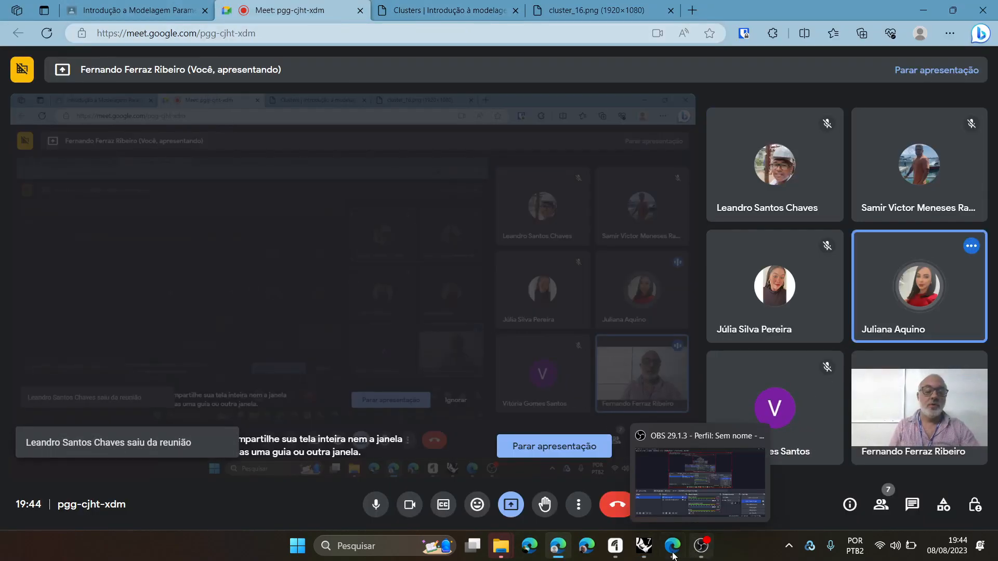
{"action": "left_click", "coordinate": [643, 548]}
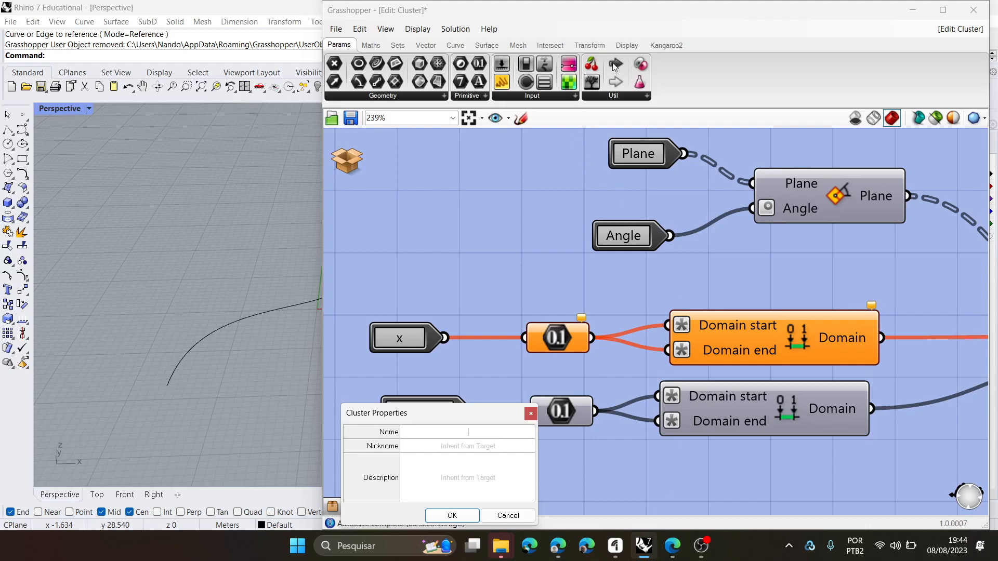
{"action": "left_click", "coordinate": [401, 334]}
{"action": "left_click", "coordinate": [530, 414]}
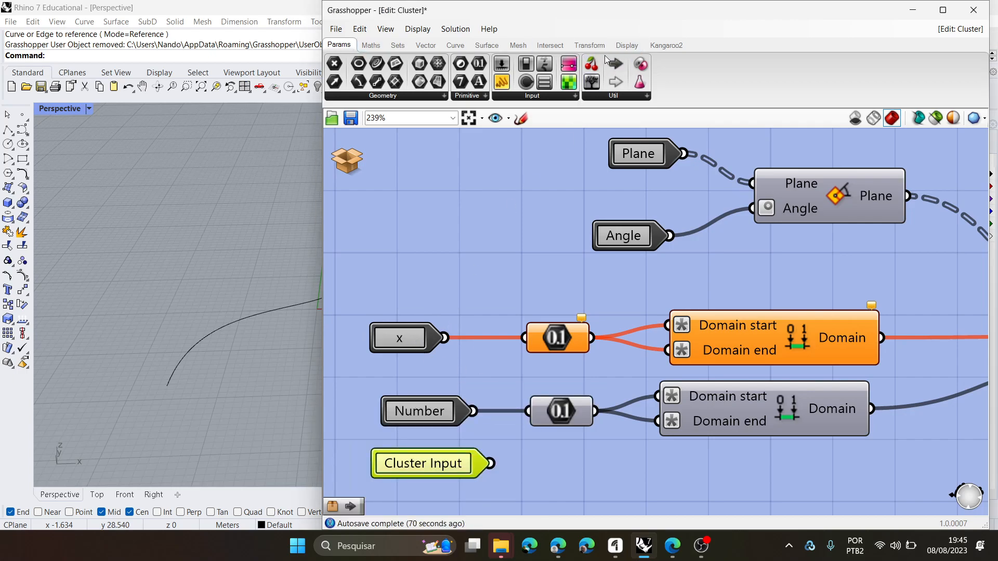
{"action": "left_click", "coordinate": [647, 96]}
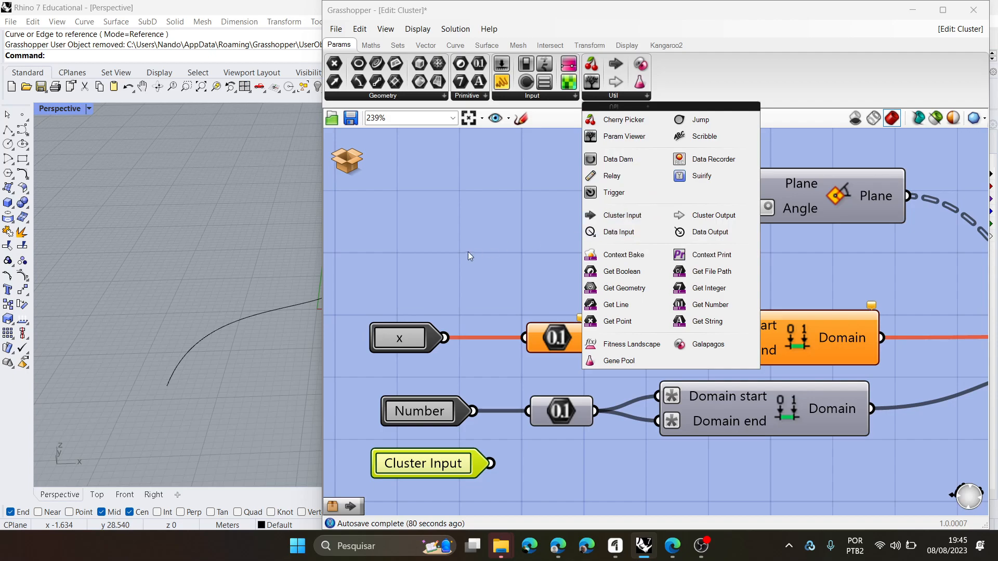
{"action": "left_click", "coordinate": [447, 254]}
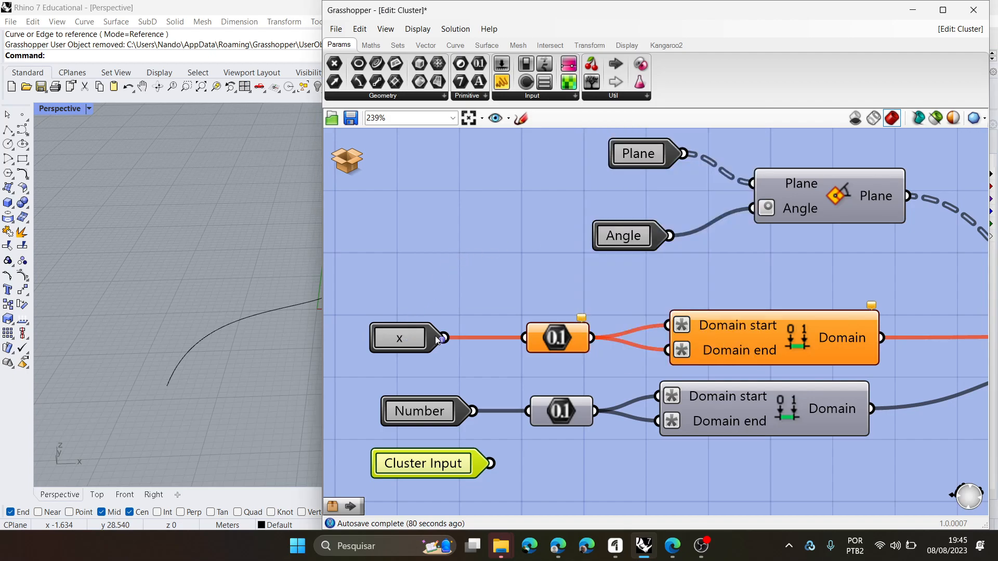
- Delete the remaining Number cluster input and move the new Cluster Input into its place
{"action": "left_click", "coordinate": [429, 411]}
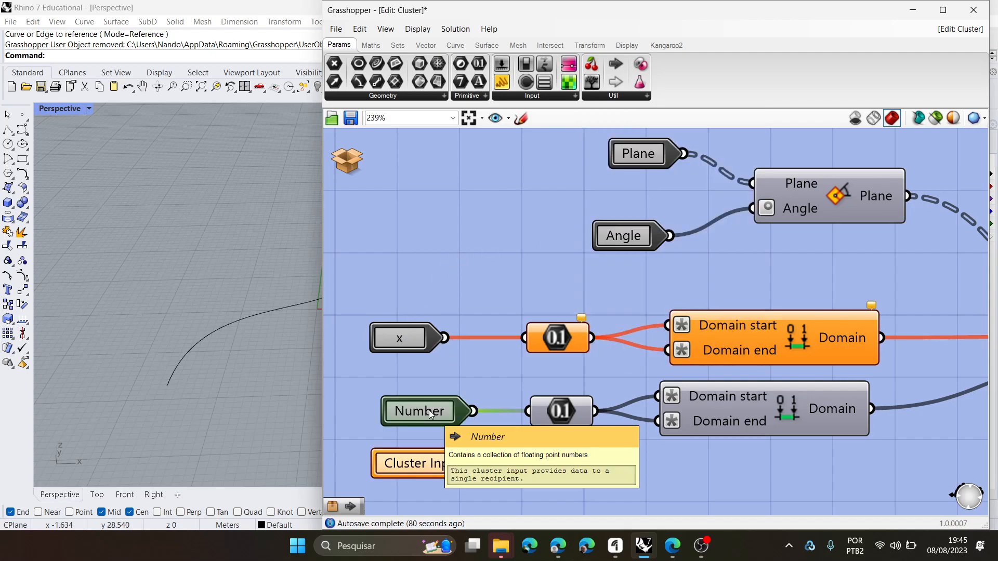
{"action": "key", "text": "Delete"}
{"action": "left_click_drag", "start_coordinate": [403, 458], "coordinate": [406, 410]}
- Give the new cluster input the name "y size", nickname "y" and description "dimensão y da superfície"
{"action": "double_click", "coordinate": [408, 411]}
{"action": "left_click", "coordinate": [460, 372]}
{"action": "type", "text": "y size"}
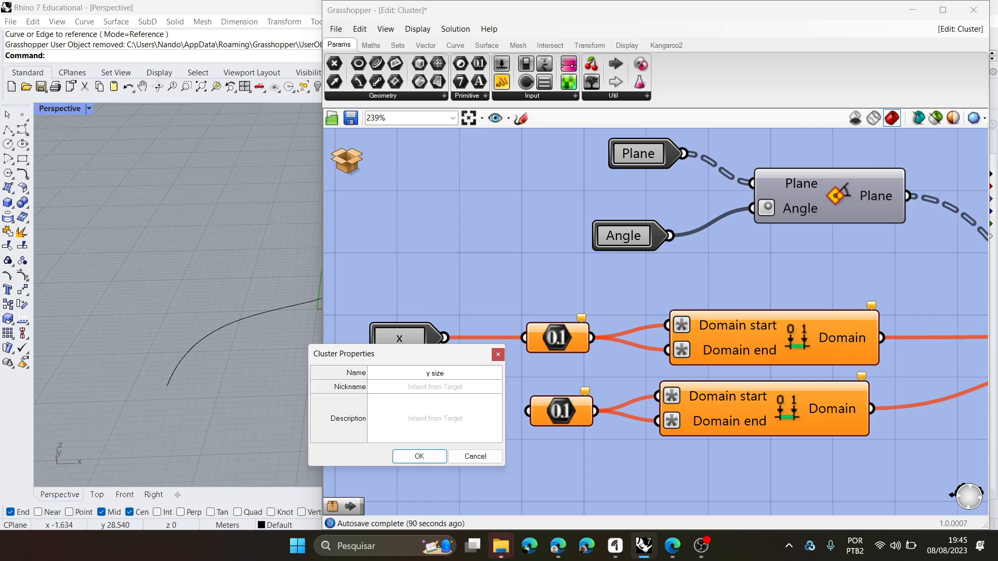
{"action": "left_click", "coordinate": [467, 386]}
{"action": "type", "text": "x"}
{"action": "key", "text": "BackSpace"}
{"action": "type", "text": "y"}
{"action": "left_click", "coordinate": [436, 427]}
{"action": "type", "text": "dimen"}
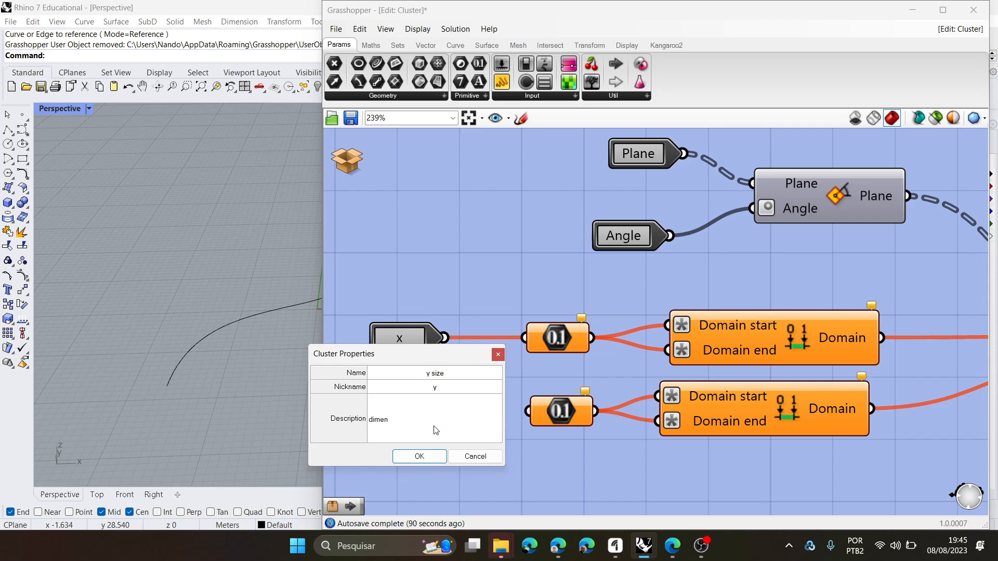
{"action": "type", "text": "são v da superficie"}
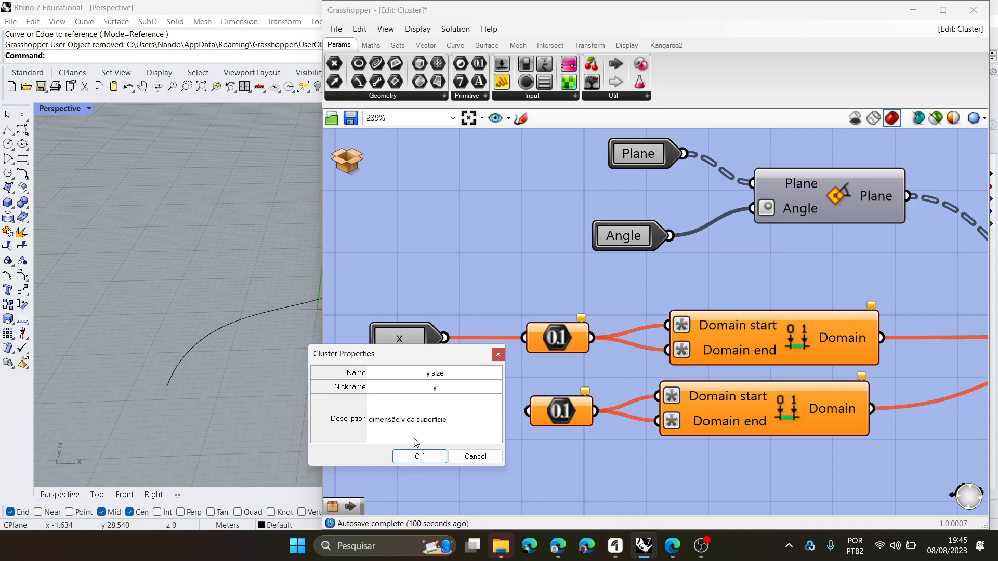
{"action": "double_click", "coordinate": [418, 455]}
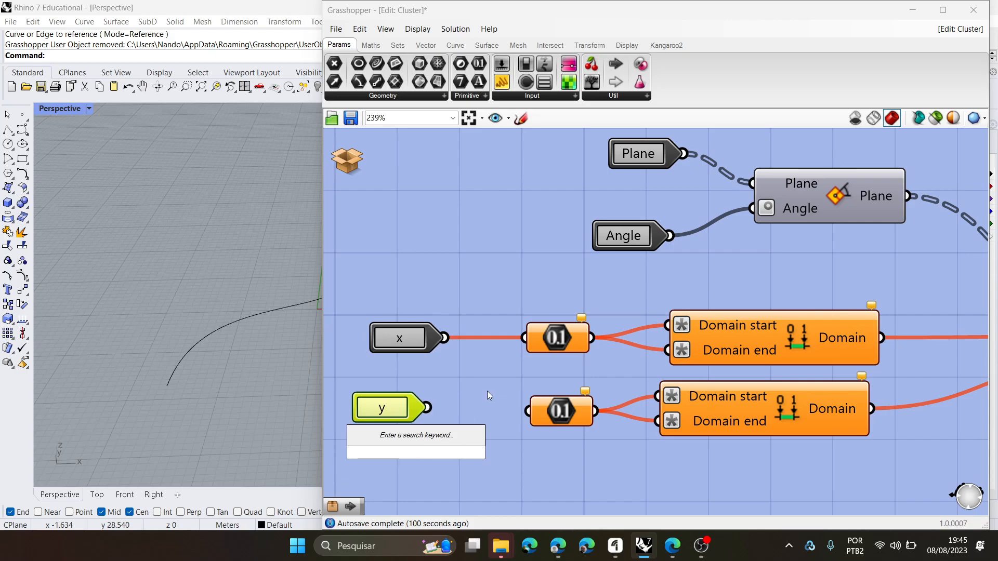
- Connect the y input to the second Number component and align it beneath the x input
{"action": "left_click", "coordinate": [439, 407]}
{"action": "left_click_drag", "start_coordinate": [465, 406], "coordinate": [526, 411]}
{"action": "left_click", "coordinate": [390, 411]}
{"action": "left_click_drag", "start_coordinate": [390, 411], "coordinate": [412, 411]}
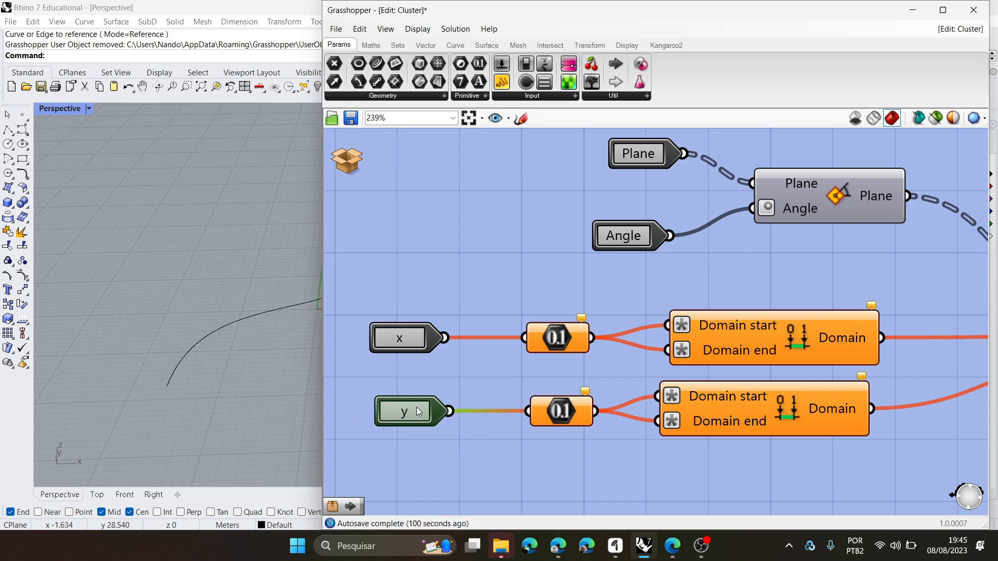
- Save and close the cluster, and check the x input's name and description in the parent definition
{"action": "left_click", "coordinate": [349, 163]}
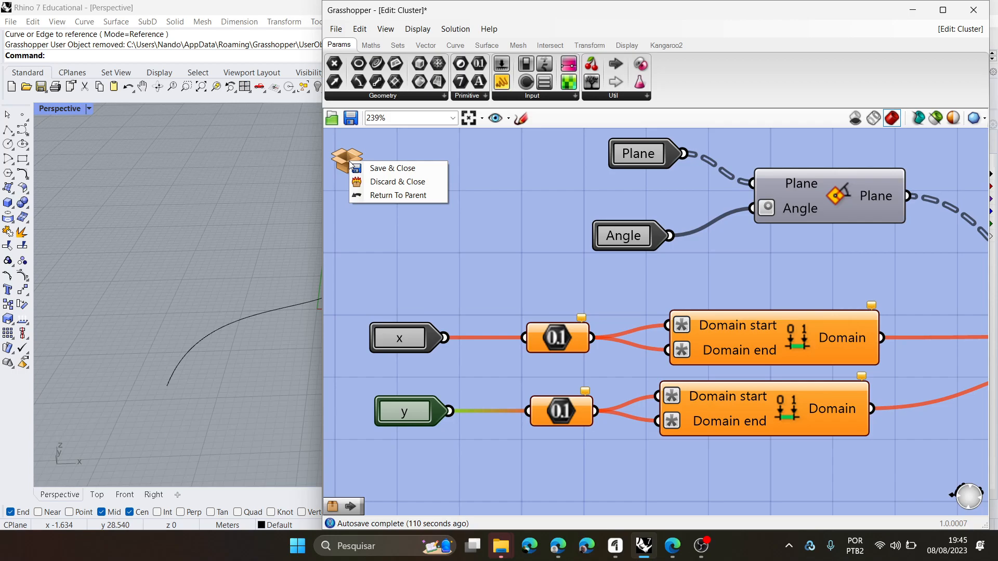
{"action": "left_click", "coordinate": [392, 169]}
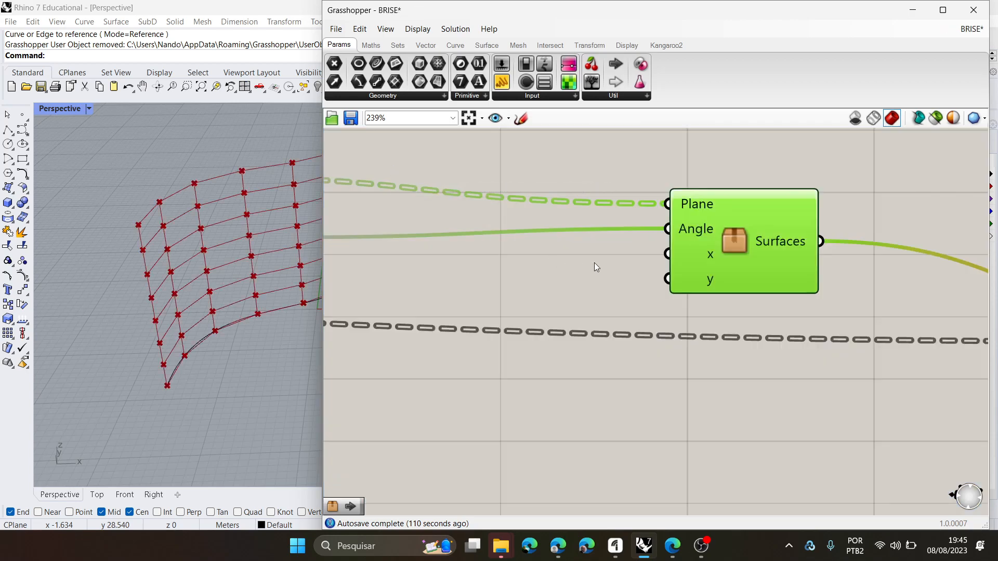
{"action": "scroll", "coordinate": [712, 249], "scroll_direction": "down", "scroll_amount": 5}
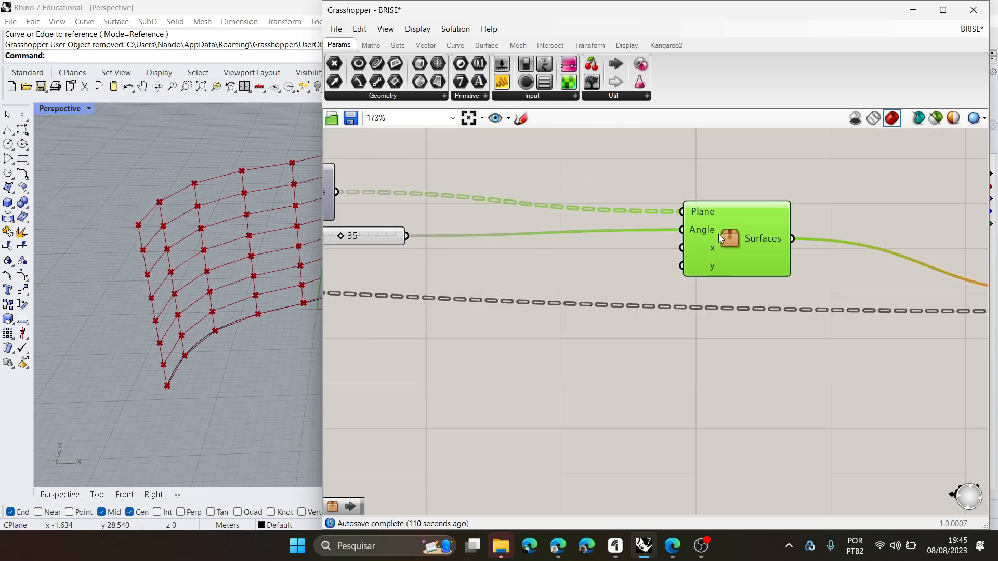
{"action": "scroll", "coordinate": [463, 279], "scroll_direction": "up", "scroll_amount": 3}
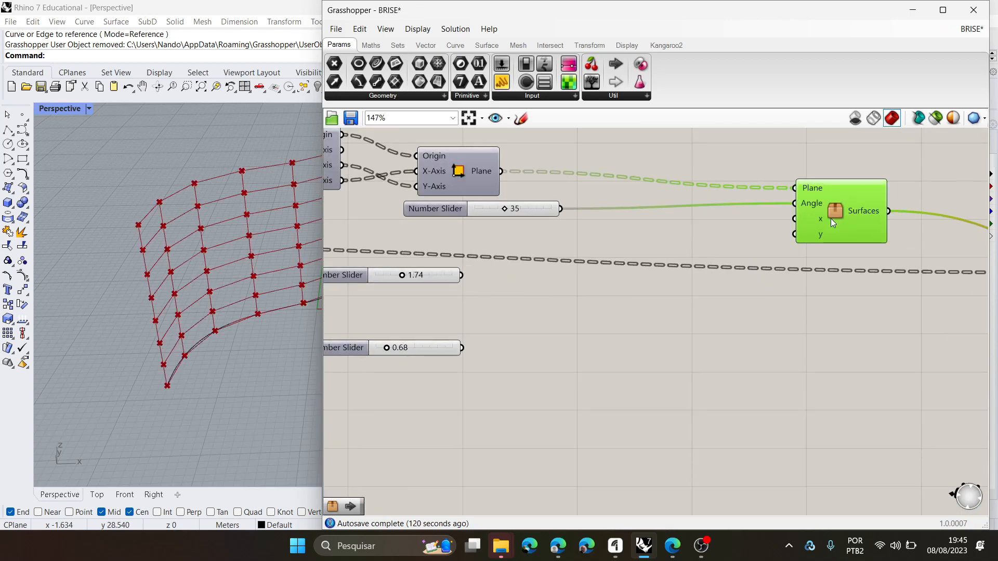
{"action": "mouse_move", "coordinate": [821, 218]}
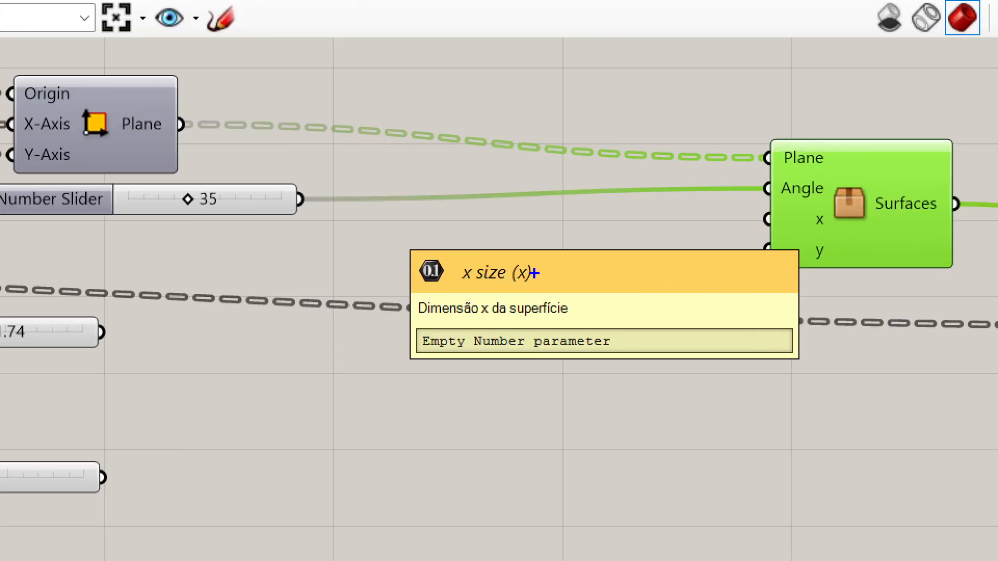
{"action": "left_click_drag", "start_coordinate": [661, 233], "coordinate": [687, 246]}
{"action": "mouse_move", "coordinate": [499, 246]}
{"action": "left_mouse_down"}
{"action": "mouse_move", "coordinate": [458, 290]}
{"action": "mouse_move", "coordinate": [522, 277]}
{"action": "left_mouse_up"}
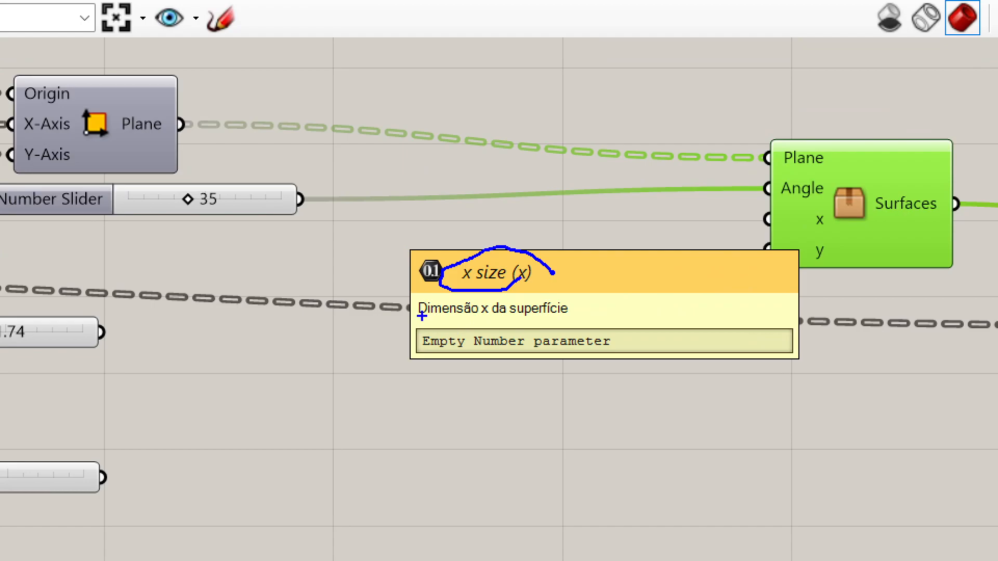
{"action": "mouse_move", "coordinate": [418, 321]}
{"action": "left_mouse_down"}
{"action": "mouse_move", "coordinate": [570, 325]}
{"action": "mouse_move", "coordinate": [583, 295]}
{"action": "mouse_move", "coordinate": [411, 292]}
{"action": "mouse_move", "coordinate": [413, 321]}
{"action": "left_mouse_up"}
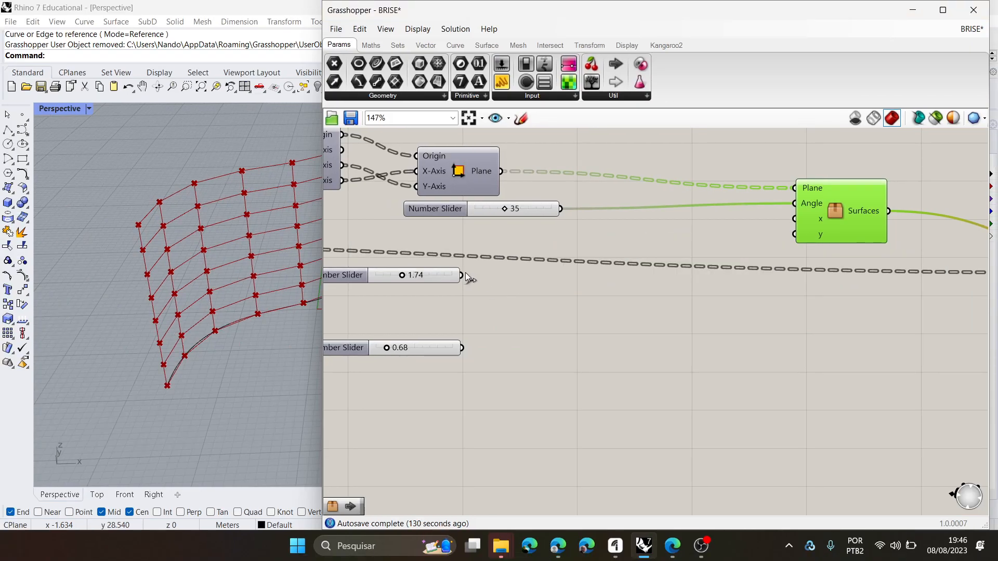
- Connect the 1.74 slider to the cluster's x input and the 0.68 slider to its y input
{"action": "left_click_drag", "start_coordinate": [463, 275], "coordinate": [794, 219]}
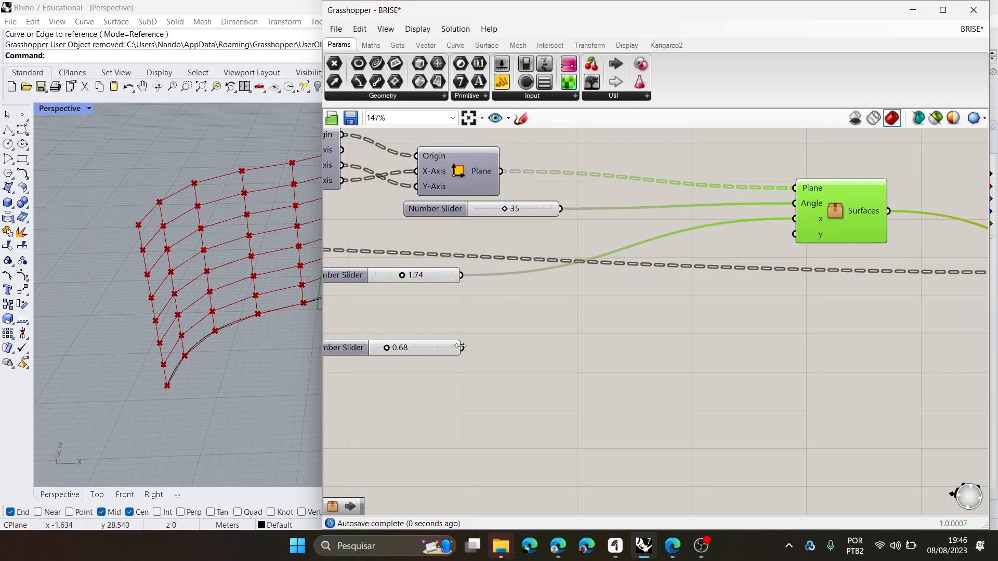
{"action": "left_click_drag", "start_coordinate": [495, 341], "coordinate": [802, 234]}
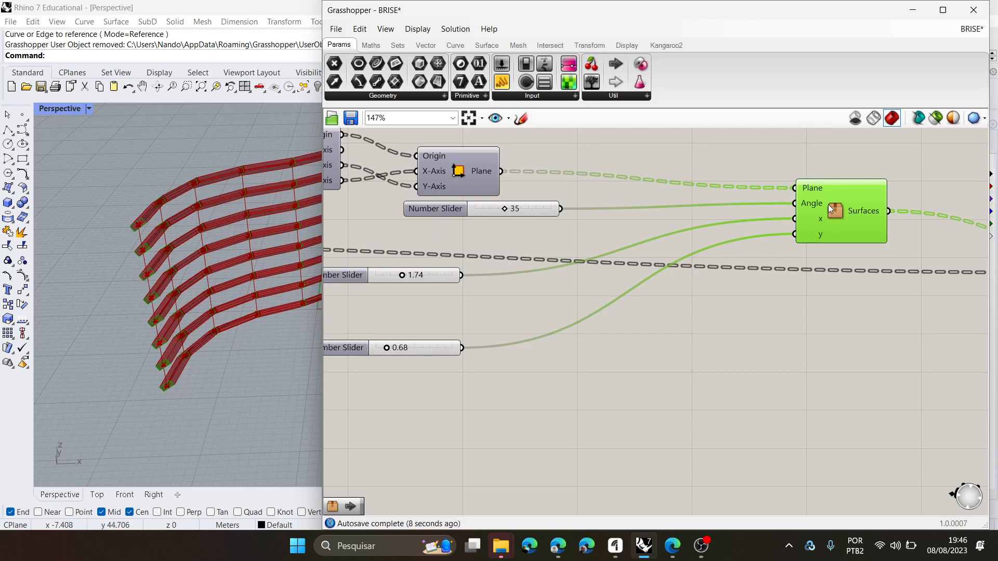
{"action": "mouse_move", "coordinate": [813, 205]}
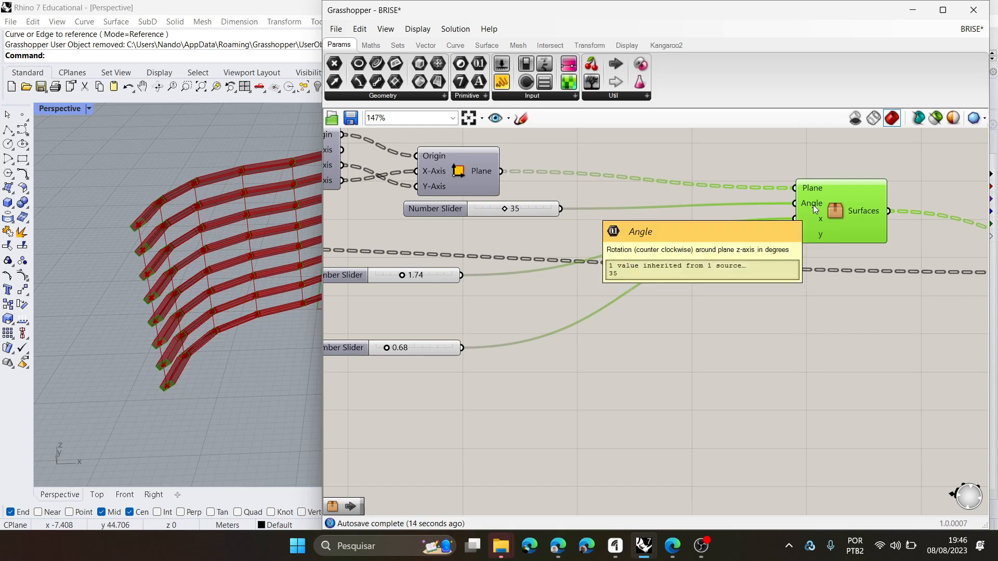
{"action": "mouse_move", "coordinate": [815, 191]}
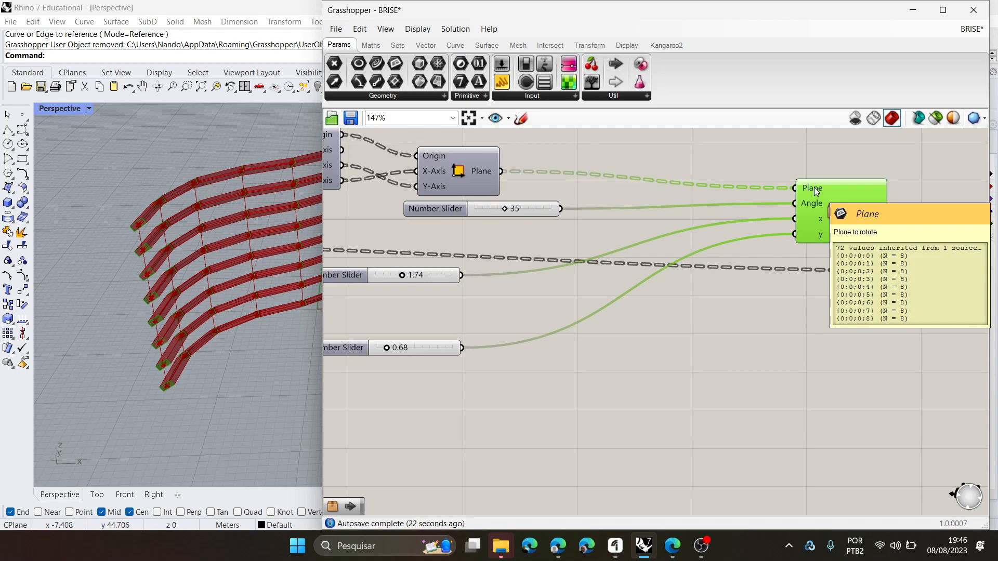
- Move the Extrusion component closer to the cluster and deselect it
{"action": "scroll", "coordinate": [738, 332], "scroll_direction": "down", "scroll_amount": 3}
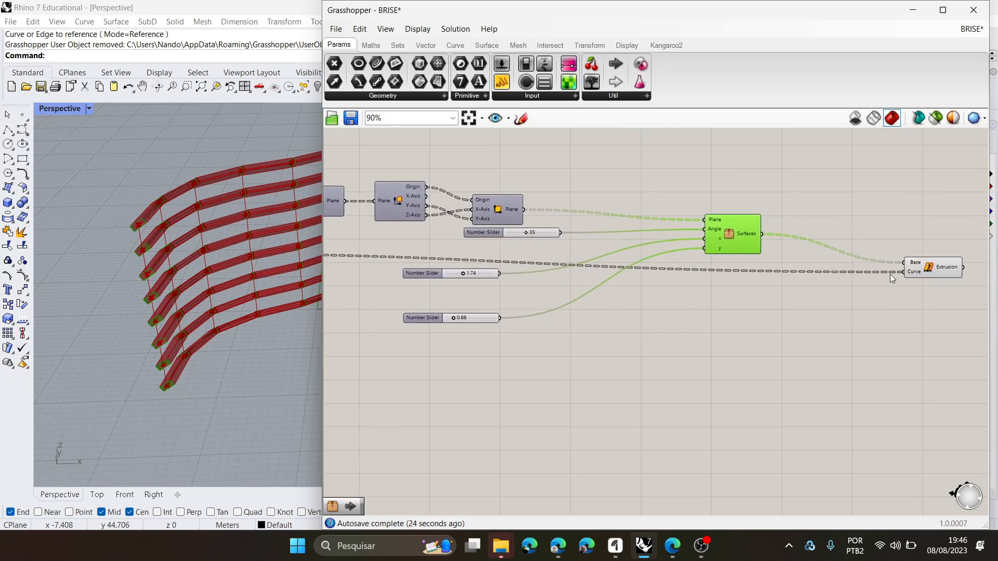
{"action": "left_click_drag", "start_coordinate": [922, 269], "coordinate": [882, 269]}
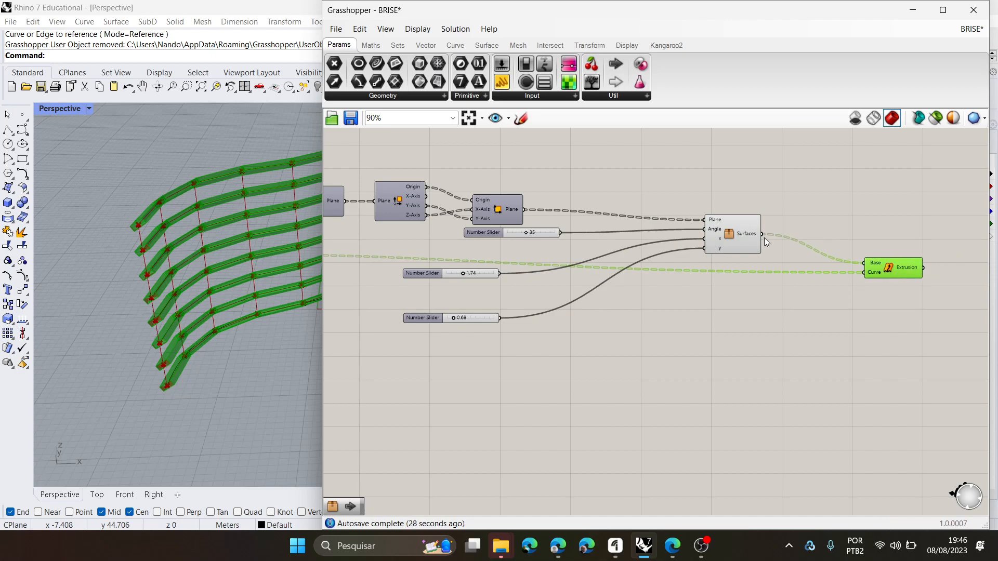
{"action": "left_click", "coordinate": [777, 319]}
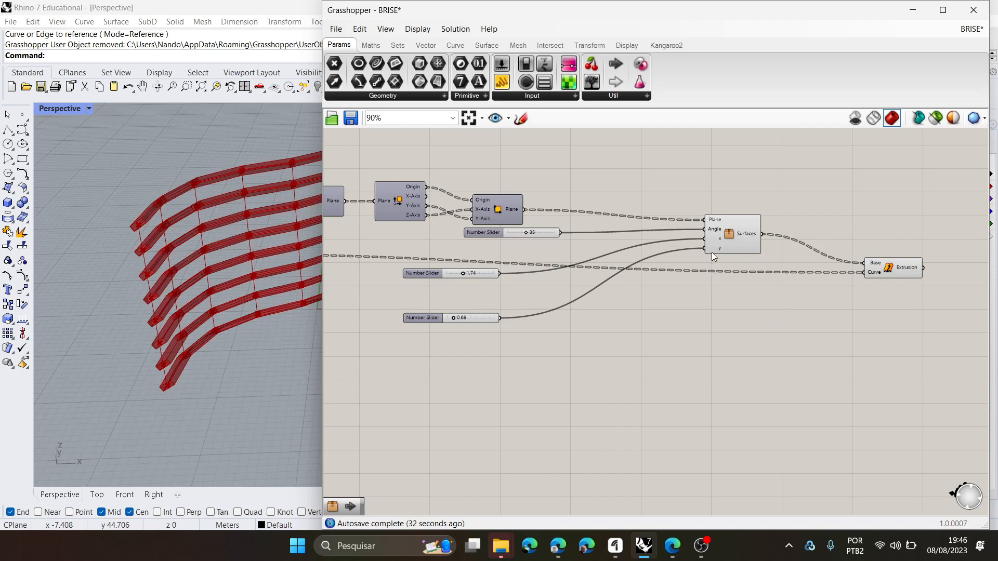
- Open the cluster to review its contents, and return to the parent definition with Save & Close
{"action": "double_click", "coordinate": [734, 234]}
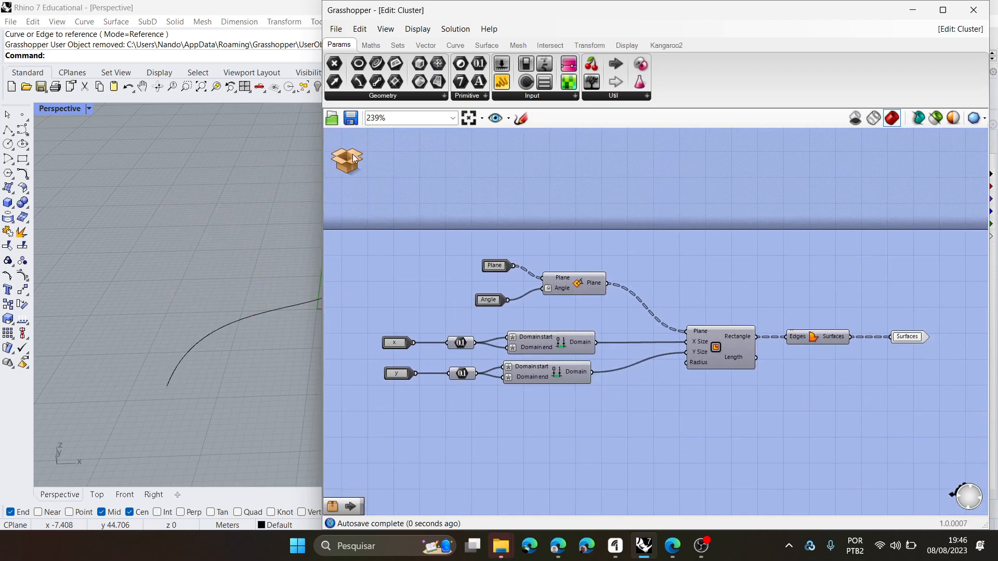
{"action": "left_click", "coordinate": [353, 154]}
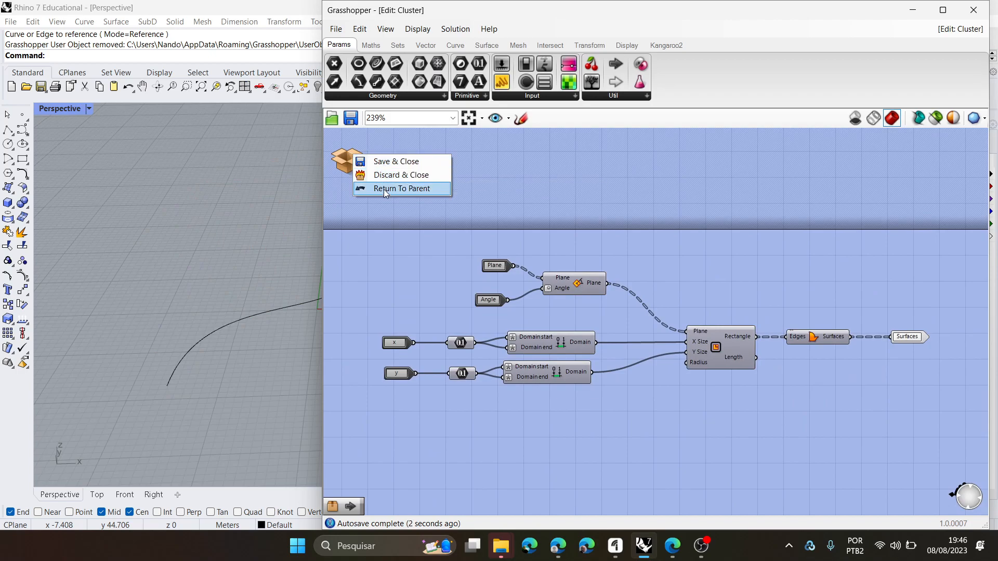
{"action": "left_click", "coordinate": [401, 161]}
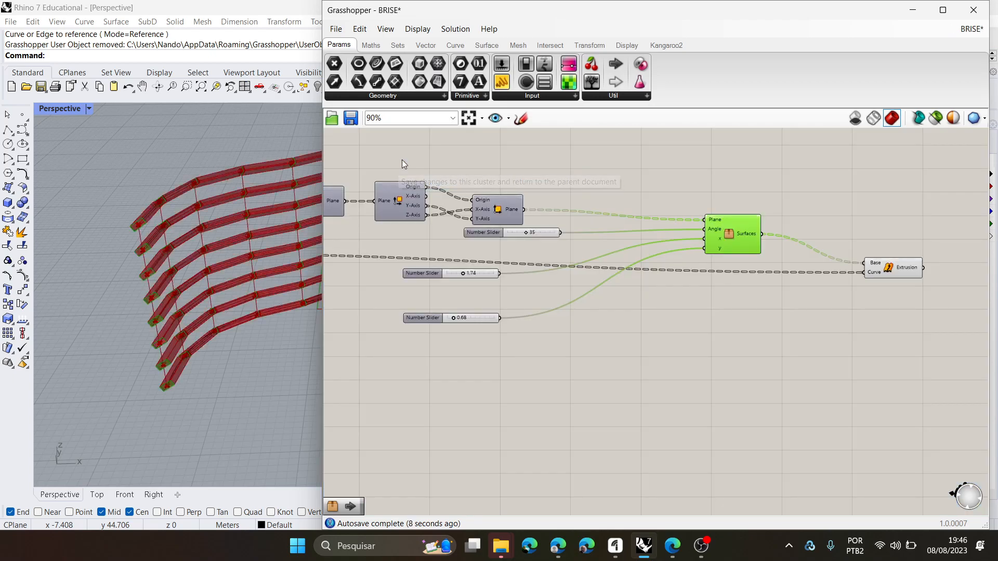
- Start creating a user object from the selected cluster and move its properties dialog over the canvas
{"action": "scroll", "coordinate": [774, 306], "scroll_direction": "down", "scroll_amount": 2}
{"action": "scroll", "coordinate": [790, 296], "scroll_direction": "up", "scroll_amount": 3}
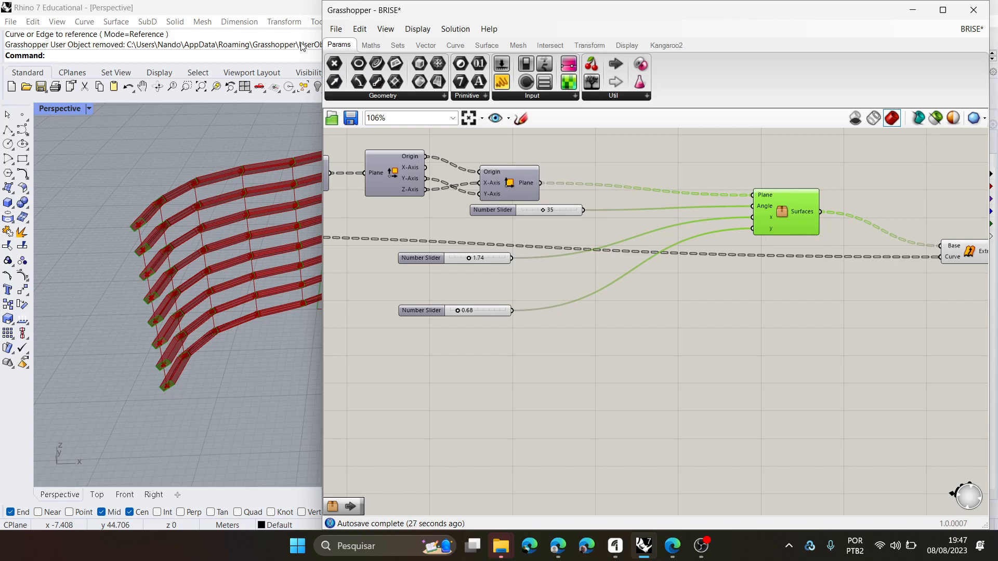
{"action": "left_click", "coordinate": [335, 29]}
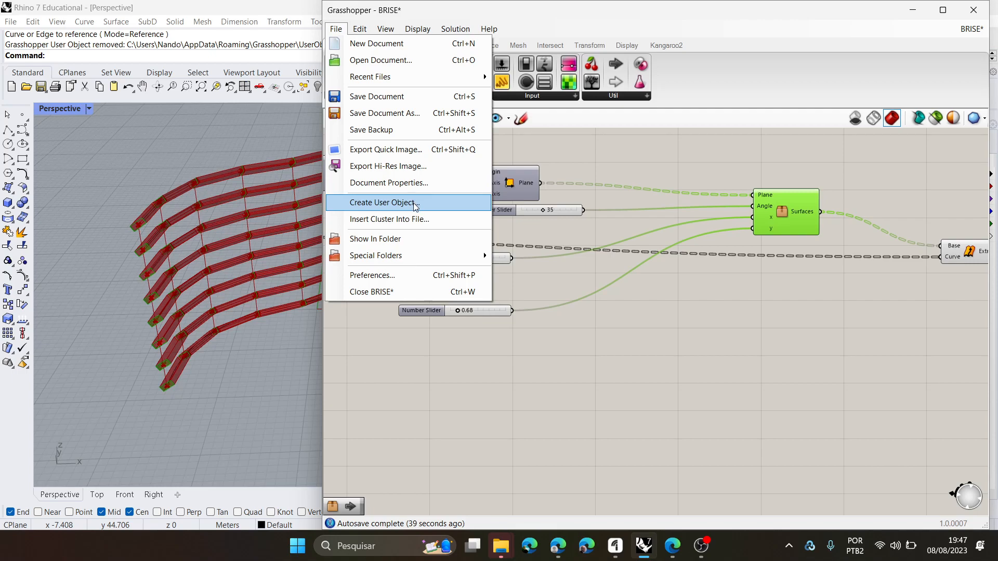
{"action": "left_click", "coordinate": [750, 197]}
{"action": "left_click", "coordinate": [770, 214]}
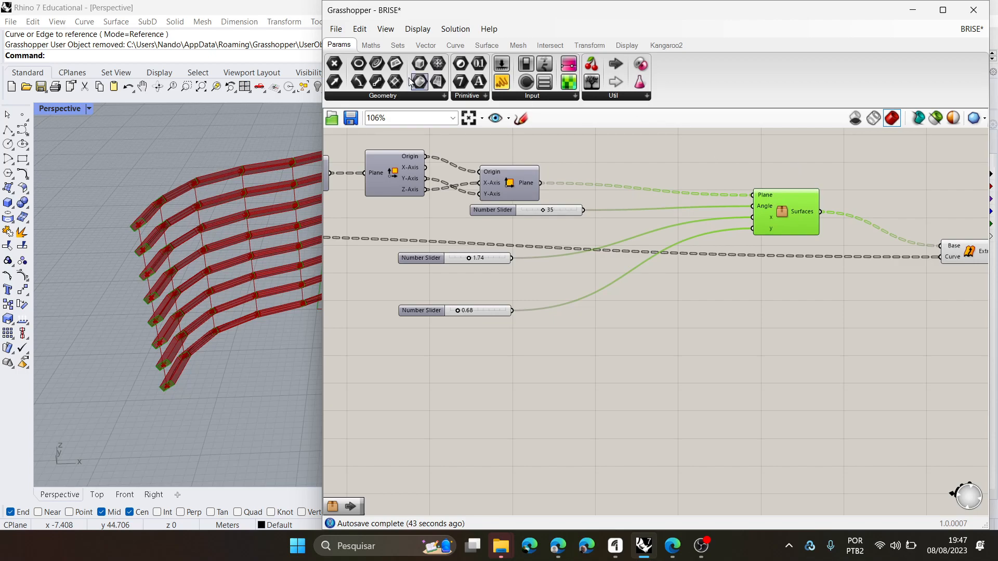
{"action": "left_click", "coordinate": [336, 29]}
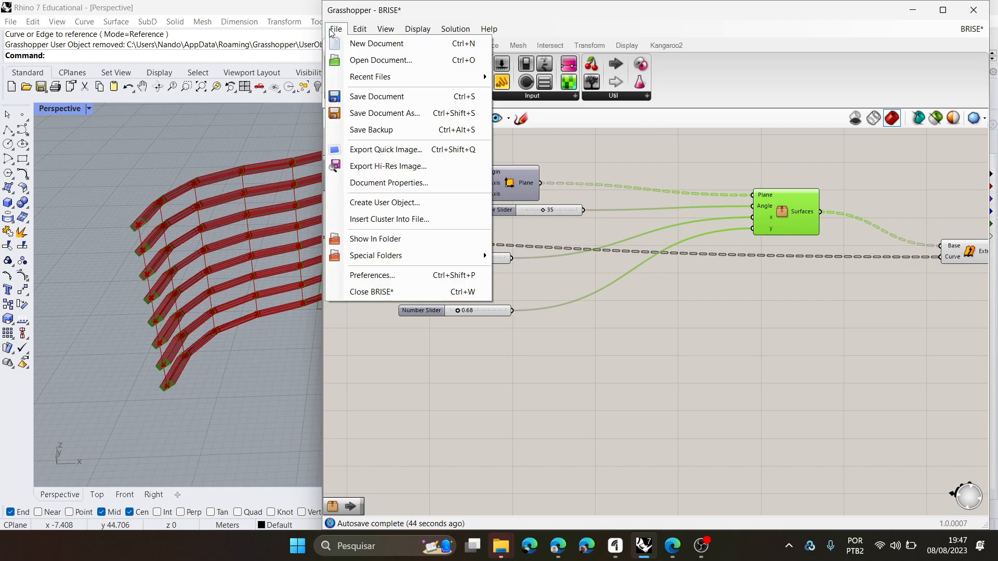
{"action": "left_click", "coordinate": [384, 204]}
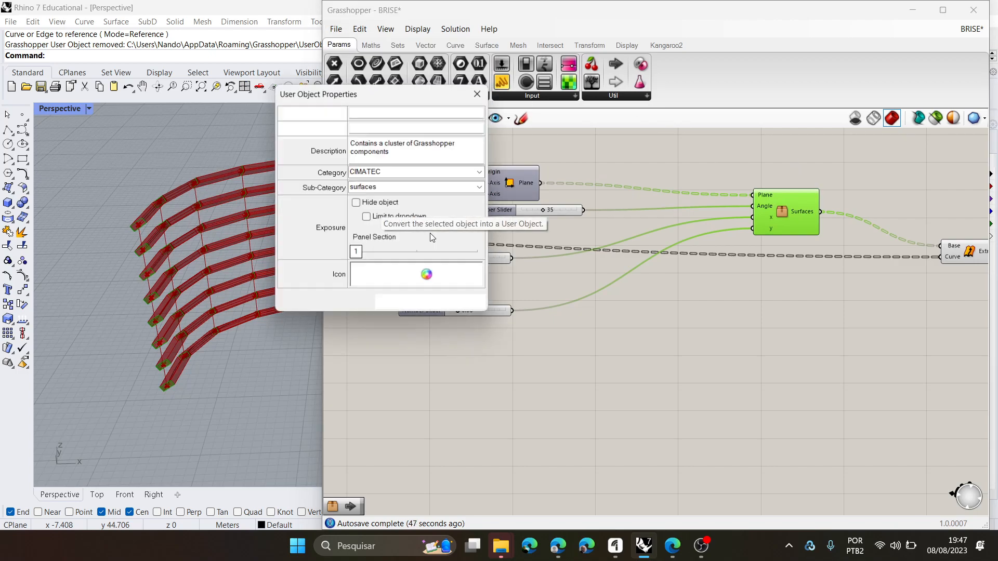
{"action": "left_click_drag", "start_coordinate": [482, 126], "coordinate": [573, 155]}
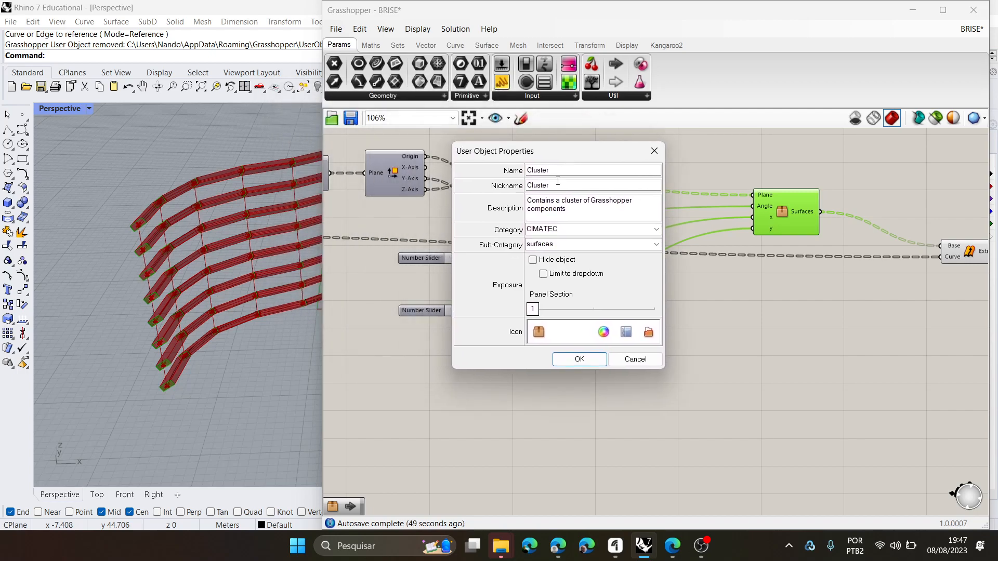
- Name the user object "Superficie retangular centralizada" and give it the nickname "rec surf"
{"action": "double_click", "coordinate": [564, 172]}
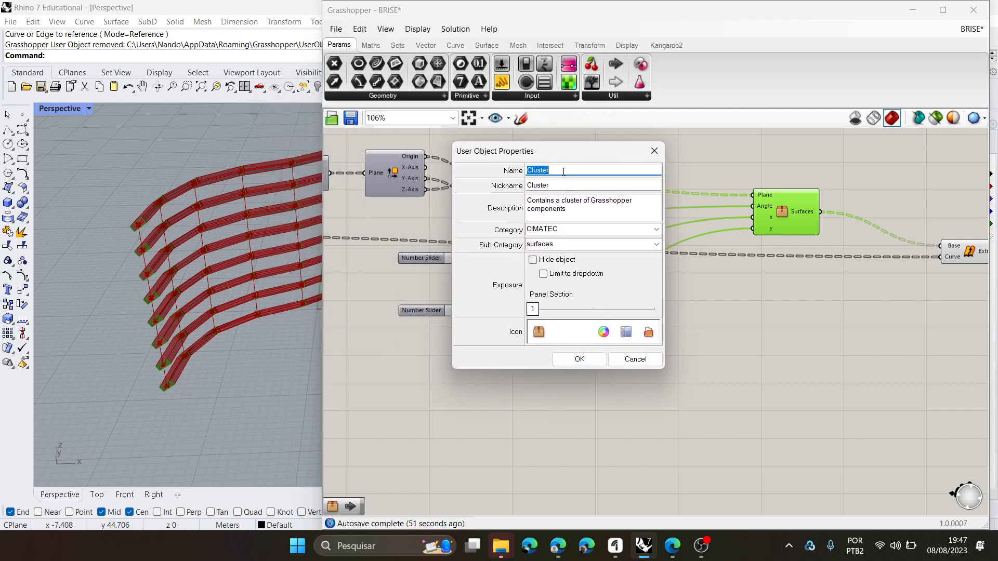
{"action": "type", "text": "Superficie retangular centralizada"}
{"action": "double_click", "coordinate": [564, 185]}
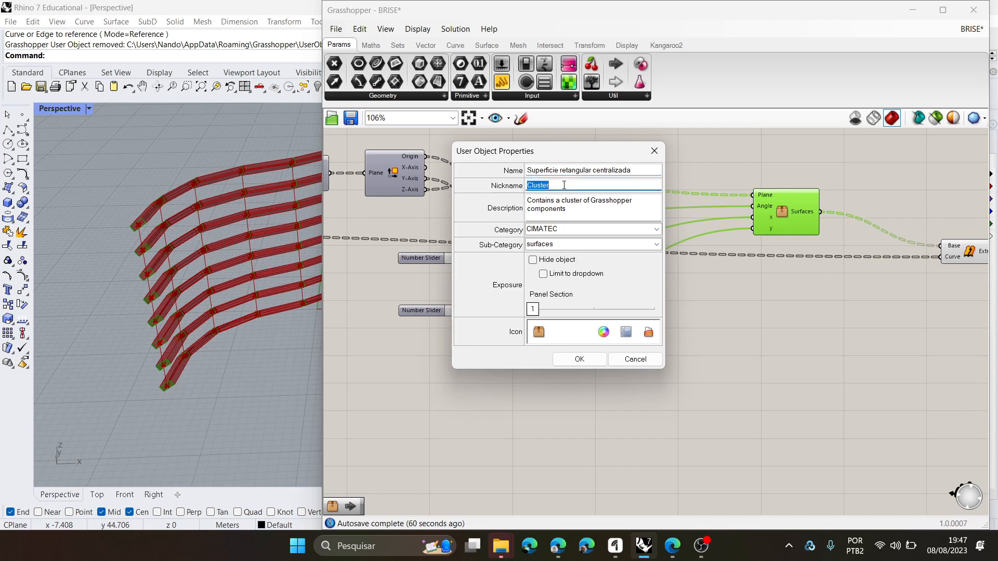
{"action": "type", "text": "rec surf"}
{"action": "key", "text": "Tab"}
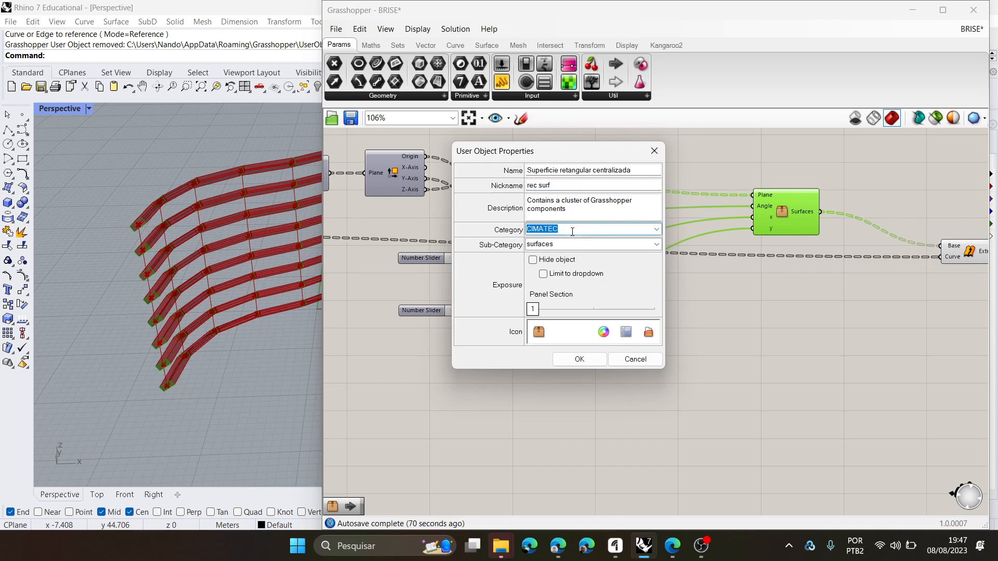
- Pick the purple box icon for the user object and create it in category CIMATEC, sub-category surfaces
{"action": "key", "text": "Tab"}
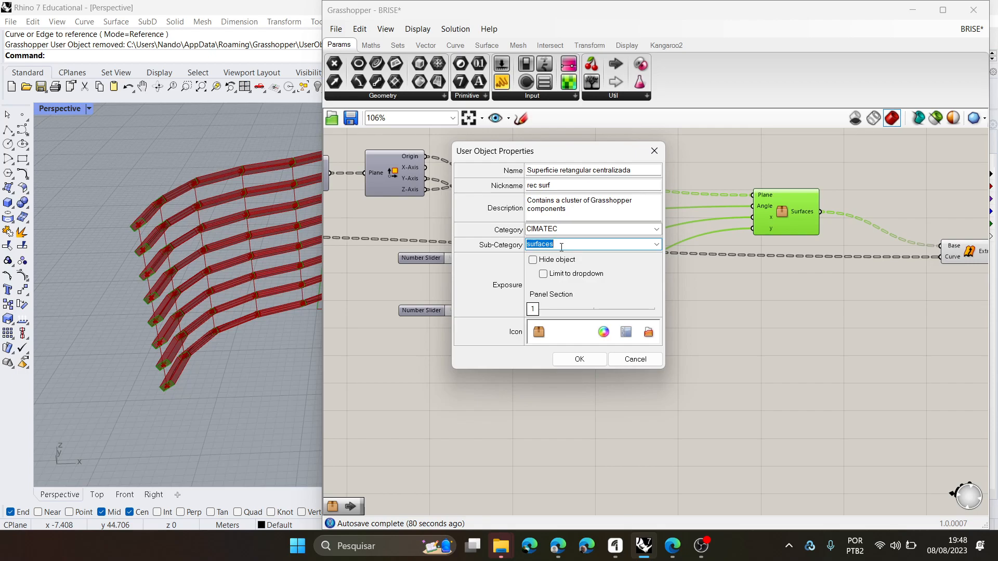
{"action": "left_click", "coordinate": [603, 333]}
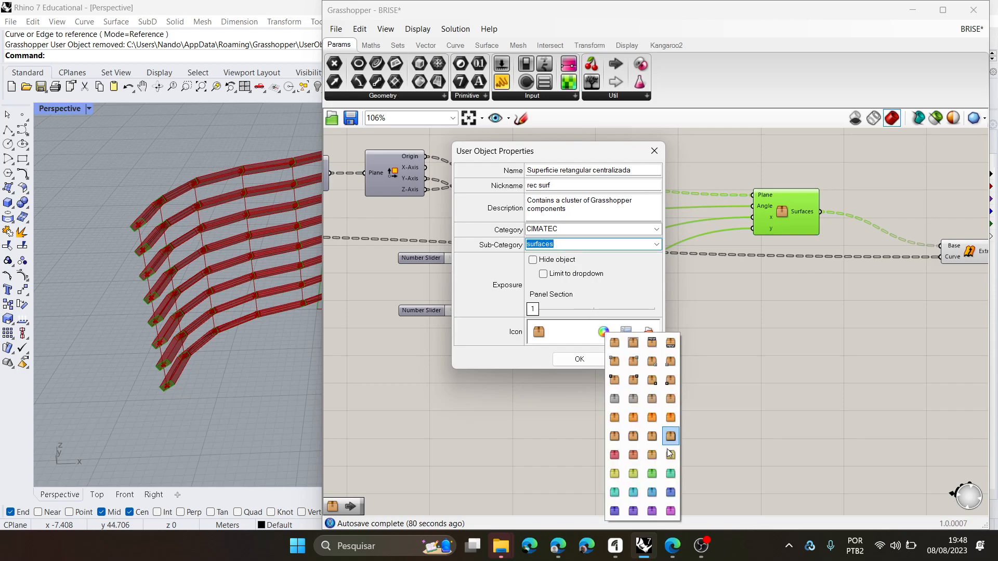
{"action": "left_click", "coordinate": [652, 511]}
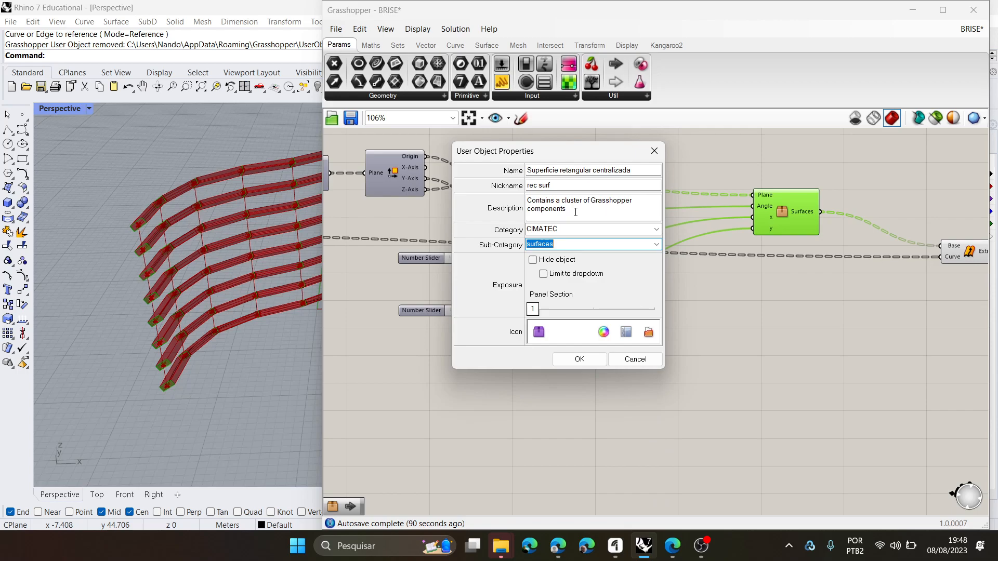
{"action": "left_click_drag", "start_coordinate": [576, 212], "coordinate": [510, 197]}
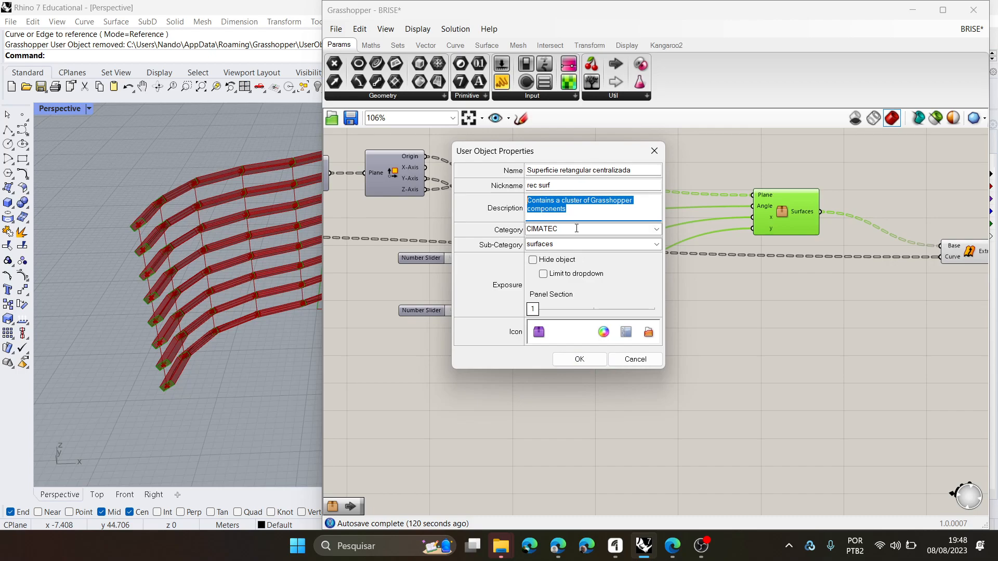
{"action": "left_click", "coordinate": [582, 360]}
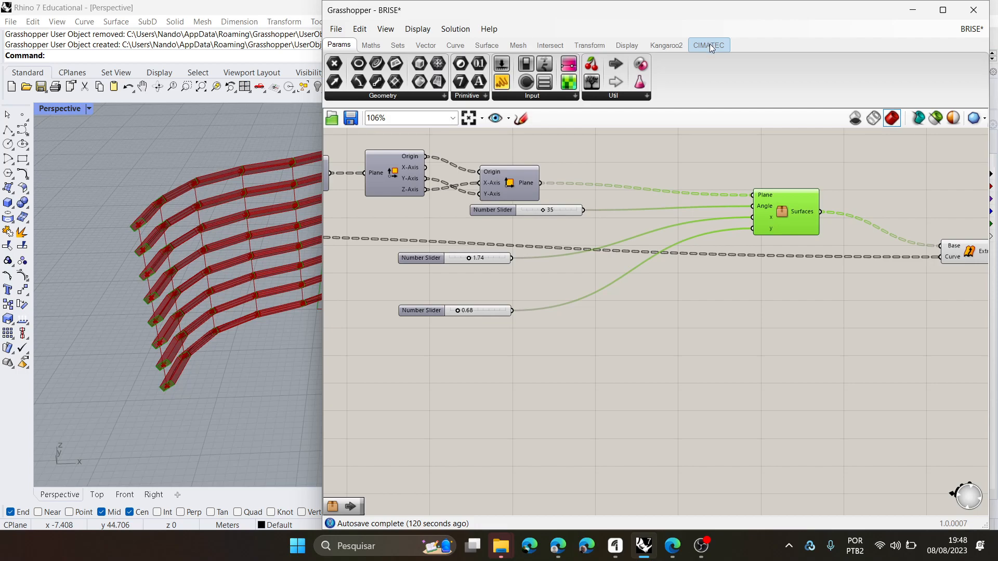
- Place the new user object from the CIMATEC category on the canvas below the original cluster
{"action": "left_click", "coordinate": [709, 45]}
{"action": "left_click_drag", "start_coordinate": [334, 64], "coordinate": [777, 315]}
{"action": "left_click", "coordinate": [663, 331]}
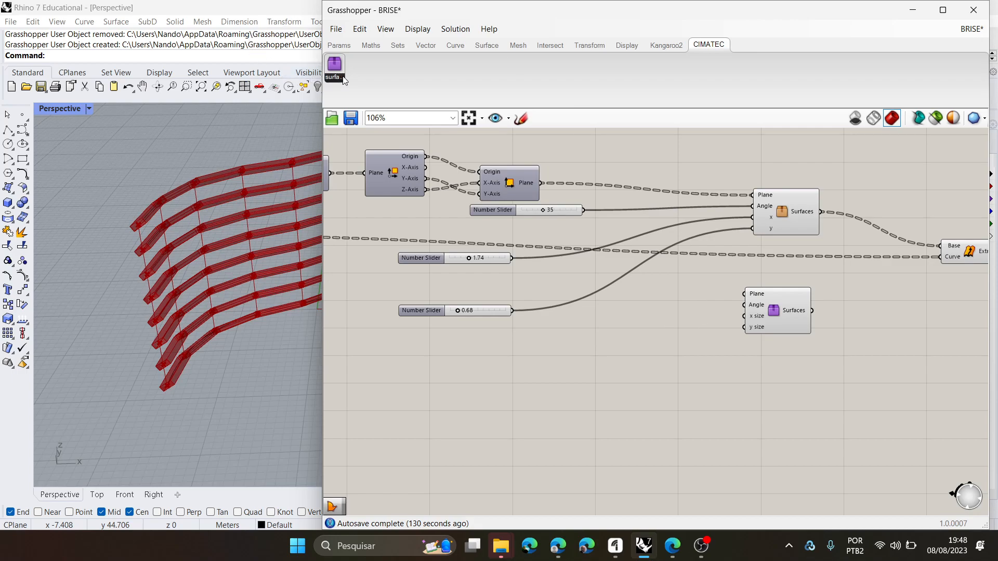
{"action": "left_click", "coordinate": [339, 46]}
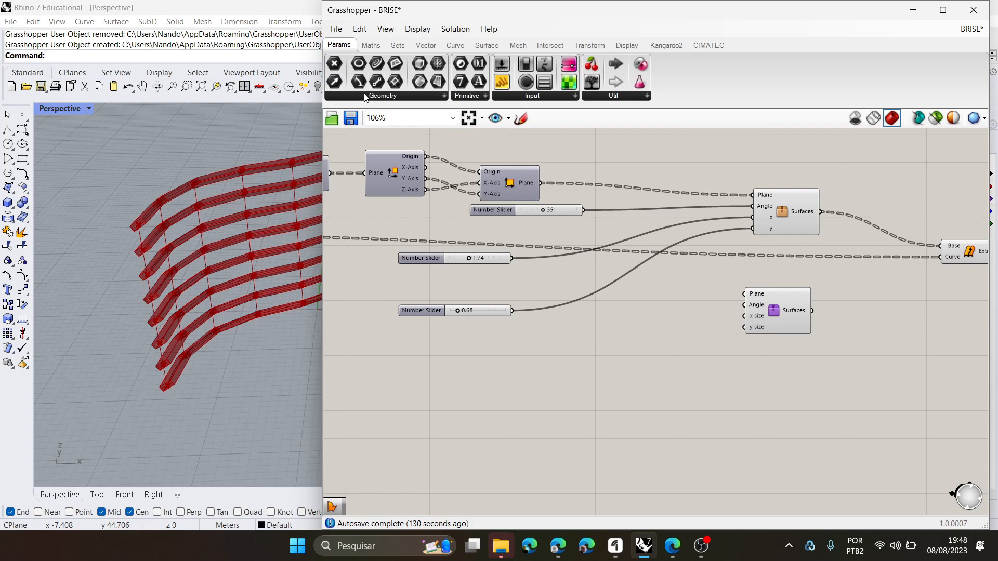
{"action": "left_click", "coordinate": [719, 46]}
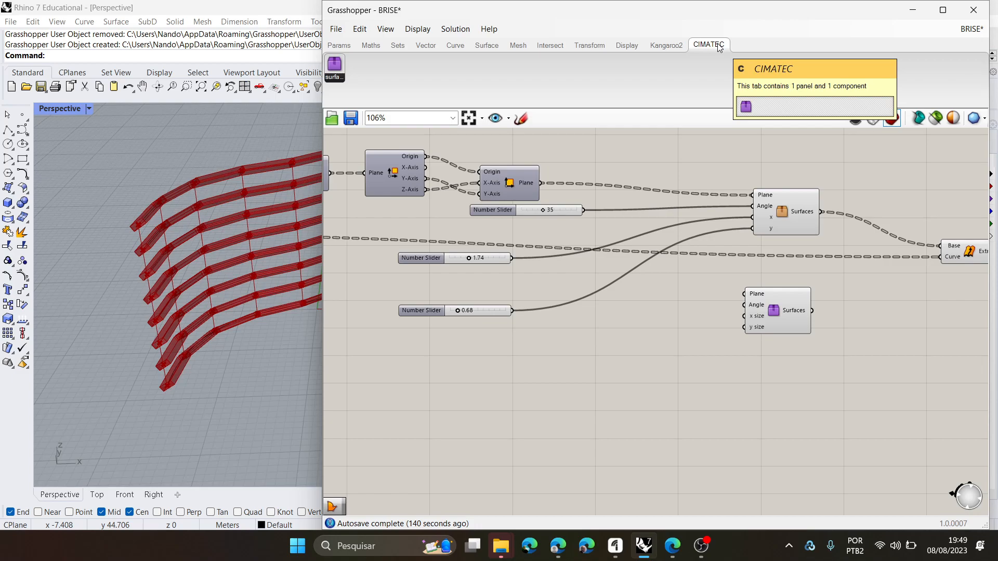
- Review the contents of the placed user object, return to the BRISE definition and compare its inputs with the original cluster
{"action": "double_click", "coordinate": [774, 311]}
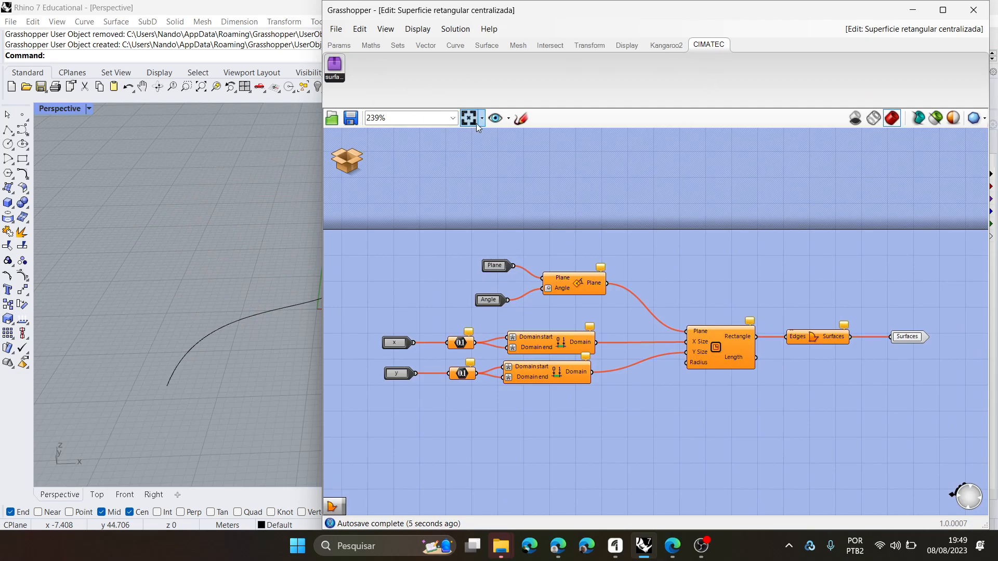
{"action": "left_click", "coordinate": [349, 118]}
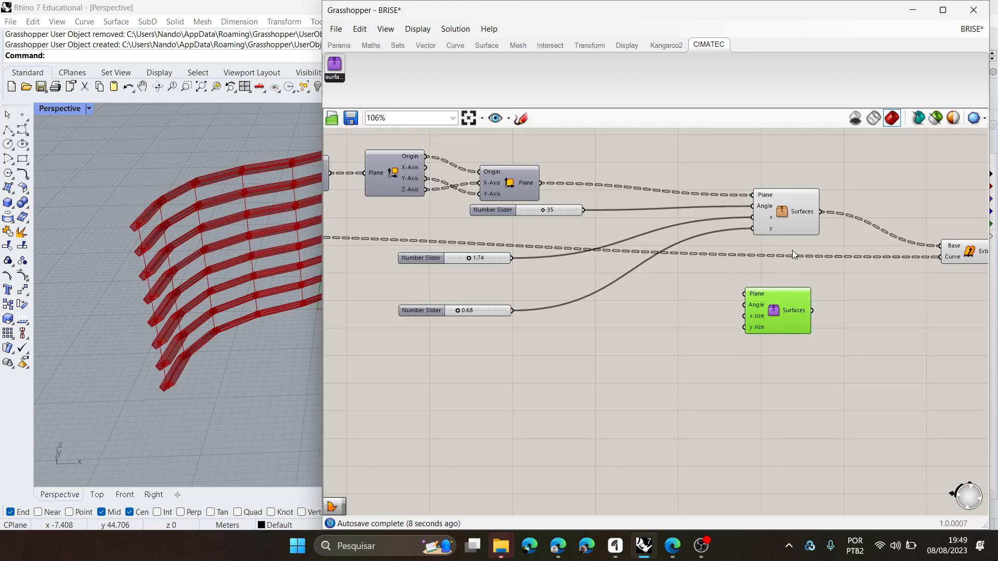
{"action": "left_click", "coordinate": [787, 210]}
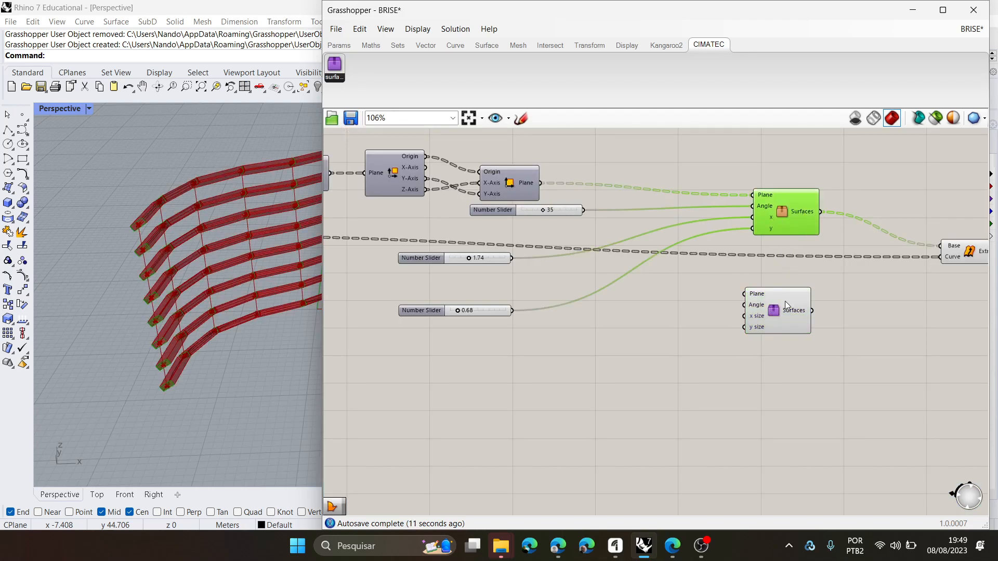
{"action": "scroll", "coordinate": [777, 304], "scroll_direction": "up", "scroll_amount": 3}
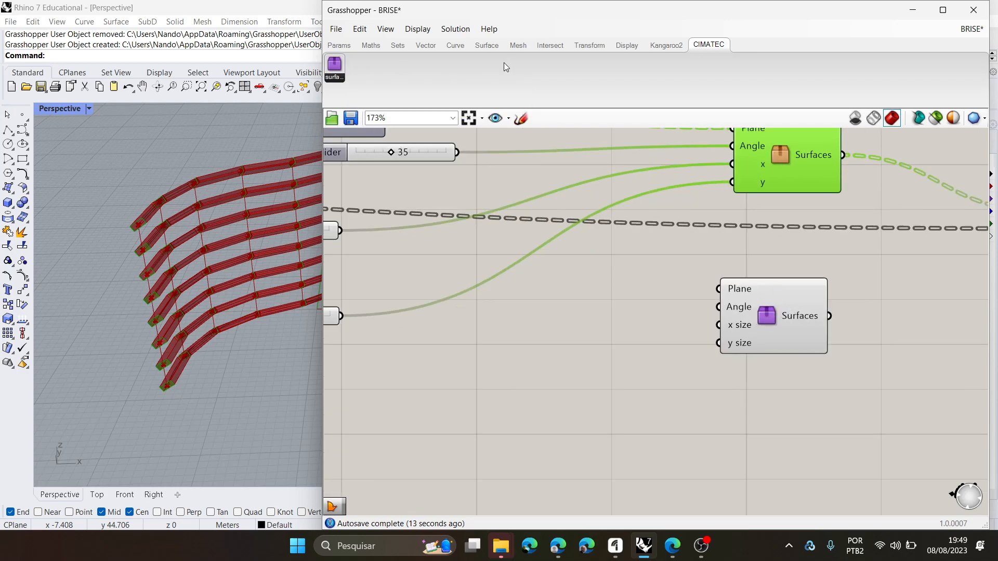
{"action": "left_click_drag", "start_coordinate": [751, 325], "coordinate": [787, 313]}
{"action": "scroll", "coordinate": [763, 332], "scroll_direction": "down", "scroll_amount": 2}
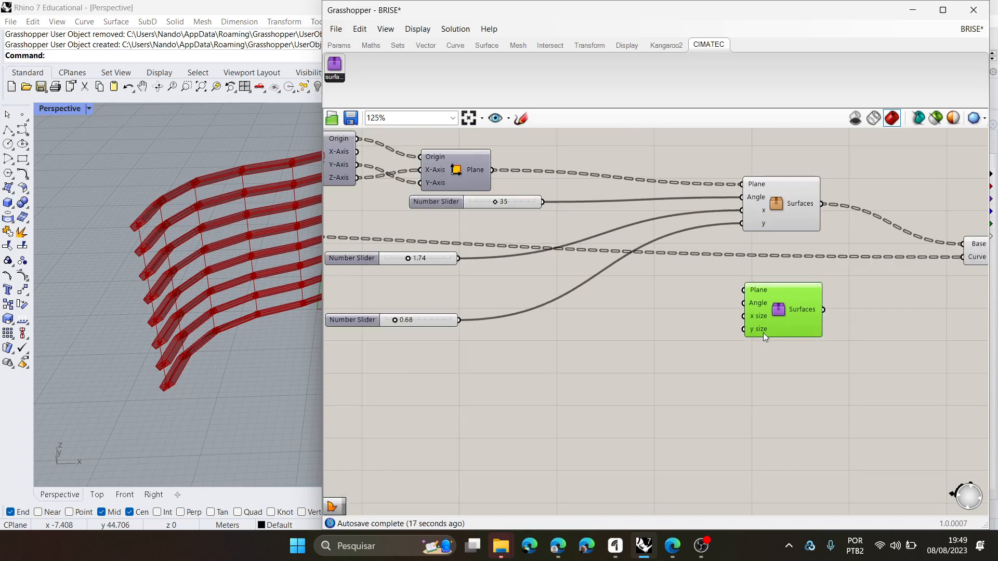
- Wire the constructed plane and the 35, 1.74 and 0.68 sliders into the user object, and its Surfaces output into the Extrusion's Base
{"action": "left_click_drag", "start_coordinate": [491, 169], "coordinate": [758, 291]}
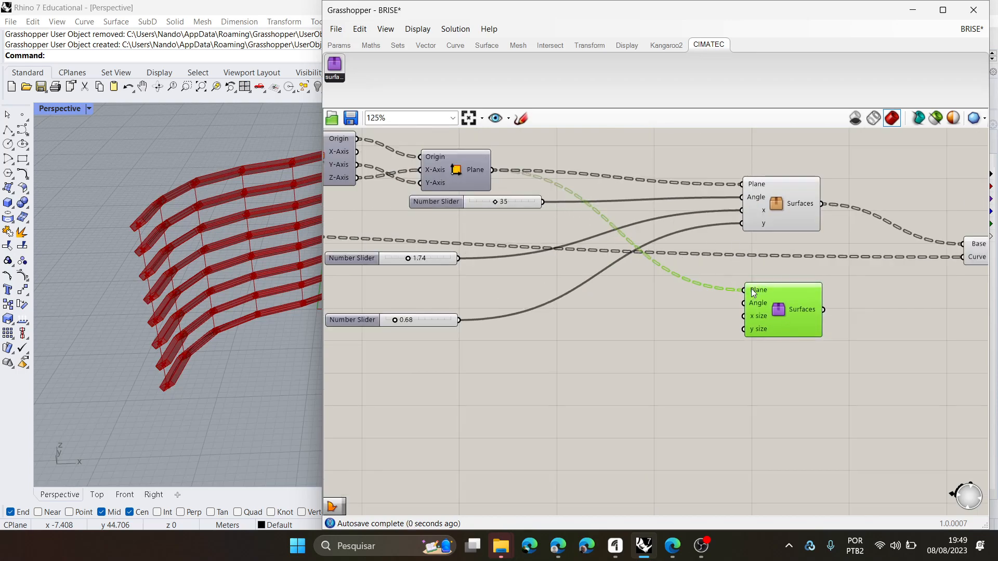
{"action": "left_click_drag", "start_coordinate": [543, 202], "coordinate": [744, 303]}
{"action": "left_click_drag", "start_coordinate": [459, 259], "coordinate": [743, 316]}
{"action": "left_click_drag", "start_coordinate": [459, 321], "coordinate": [744, 329]}
{"action": "right_click_drag", "start_coordinate": [831, 312], "coordinate": [738, 305]}
{"action": "left_click_drag", "start_coordinate": [732, 301], "coordinate": [869, 235]}
- Delete the original cluster and move the purple user object into its place
{"action": "left_click", "coordinate": [717, 194]}
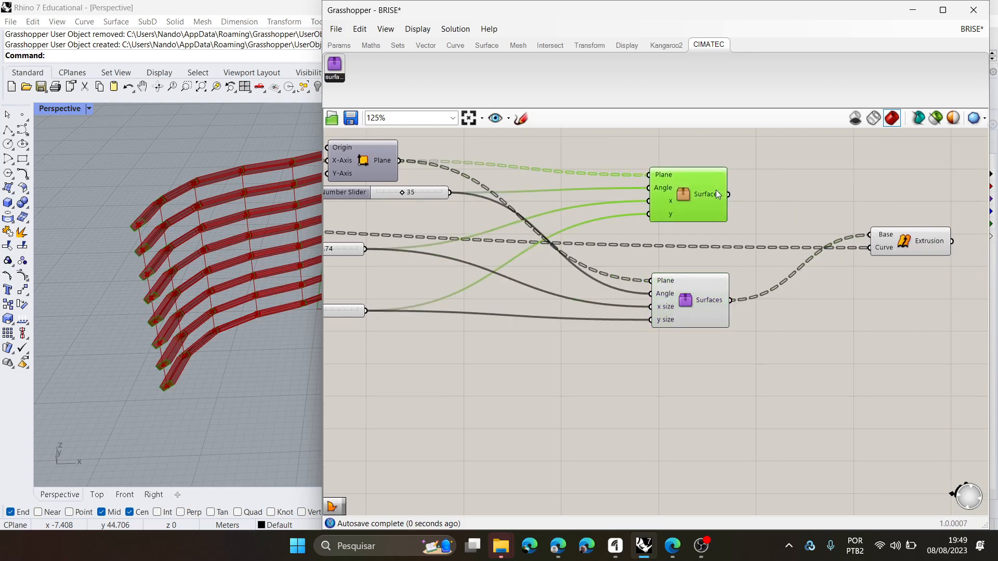
{"action": "mouse_move", "coordinate": [717, 194]}
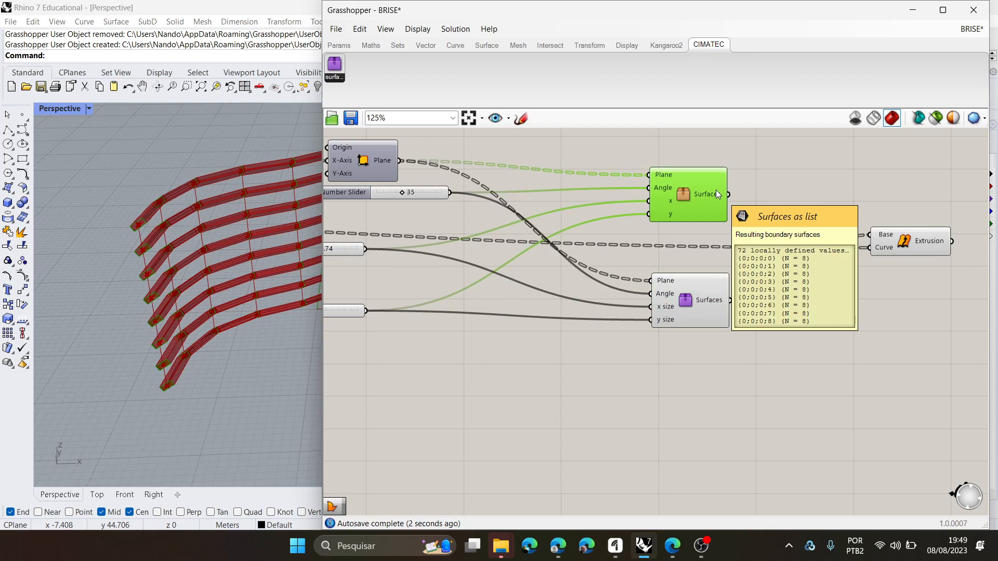
{"action": "key", "text": "Delete"}
{"action": "left_click_drag", "start_coordinate": [681, 309], "coordinate": [688, 204]}
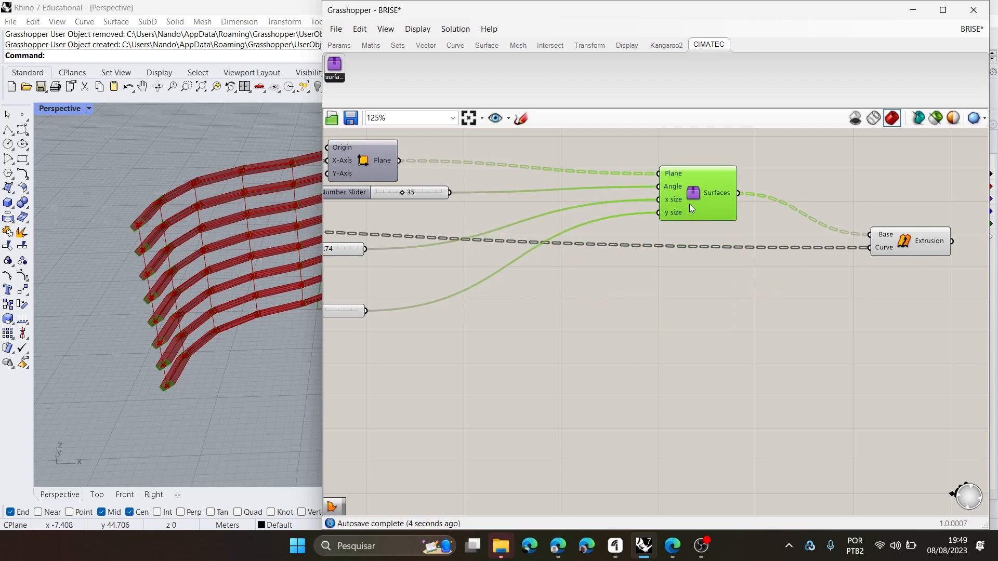
- Add a second copy of the user object and move it below the components at the start of the definition
{"action": "scroll", "coordinate": [615, 258], "scroll_direction": "down", "scroll_amount": 2}
{"action": "right_click_drag", "start_coordinate": [683, 251], "coordinate": [935, 226]}
{"action": "left_click_drag", "start_coordinate": [335, 66], "coordinate": [488, 339]}
{"action": "right_click_drag", "start_coordinate": [599, 364], "coordinate": [778, 328]}
{"action": "left_click_drag", "start_coordinate": [688, 307], "coordinate": [509, 301]}
{"action": "scroll", "coordinate": [609, 289], "scroll_direction": "down", "scroll_amount": 4}
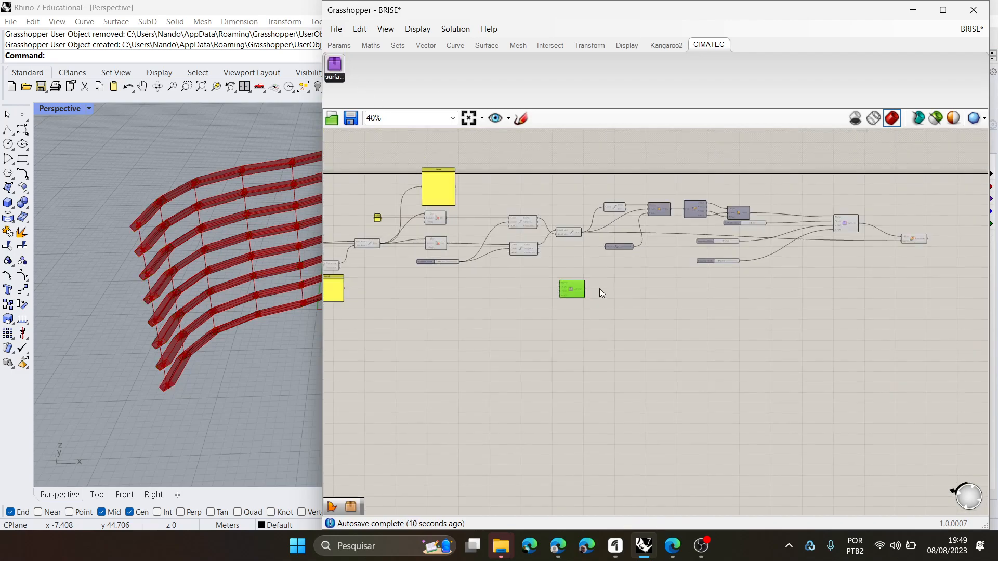
{"action": "left_click_drag", "start_coordinate": [582, 290], "coordinate": [395, 308]}
{"action": "right_click_drag", "start_coordinate": [394, 309], "coordinate": [615, 318]}
{"action": "scroll", "coordinate": [162, 284], "scroll_direction": "up", "scroll_amount": 4}
{"action": "mouse_move", "coordinate": [162, 285]}
{"action": "right_mouse_down"}
{"action": "mouse_move", "coordinate": [125, 317]}
{"action": "mouse_move", "coordinate": [154, 352]}
{"action": "mouse_move", "coordinate": [176, 276]}
{"action": "right_mouse_up"}
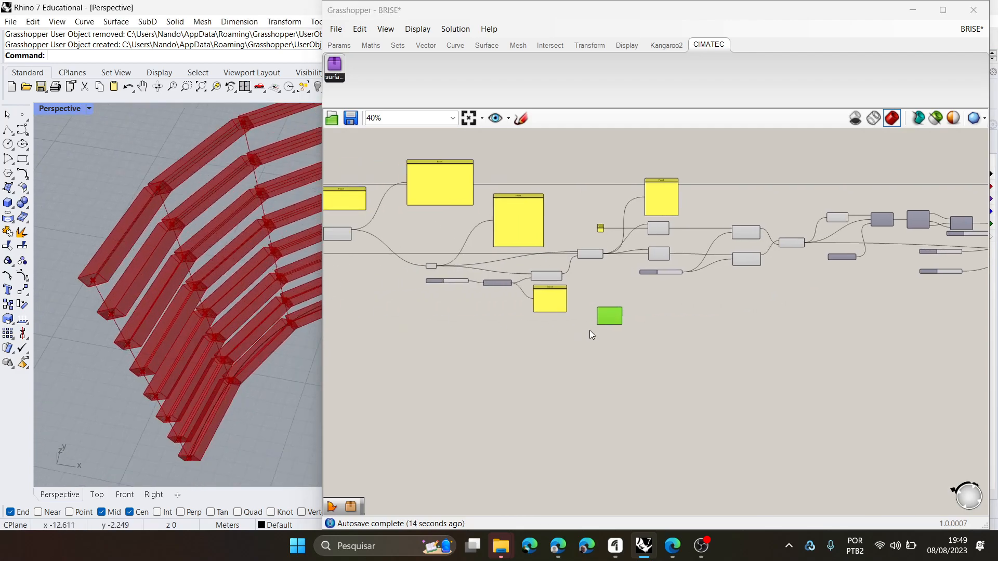
{"action": "left_click_drag", "start_coordinate": [607, 320], "coordinate": [383, 324]}
{"action": "right_click_drag", "start_coordinate": [383, 325], "coordinate": [632, 333]}
{"action": "scroll", "coordinate": [631, 325], "scroll_direction": "up", "scroll_amount": 3}
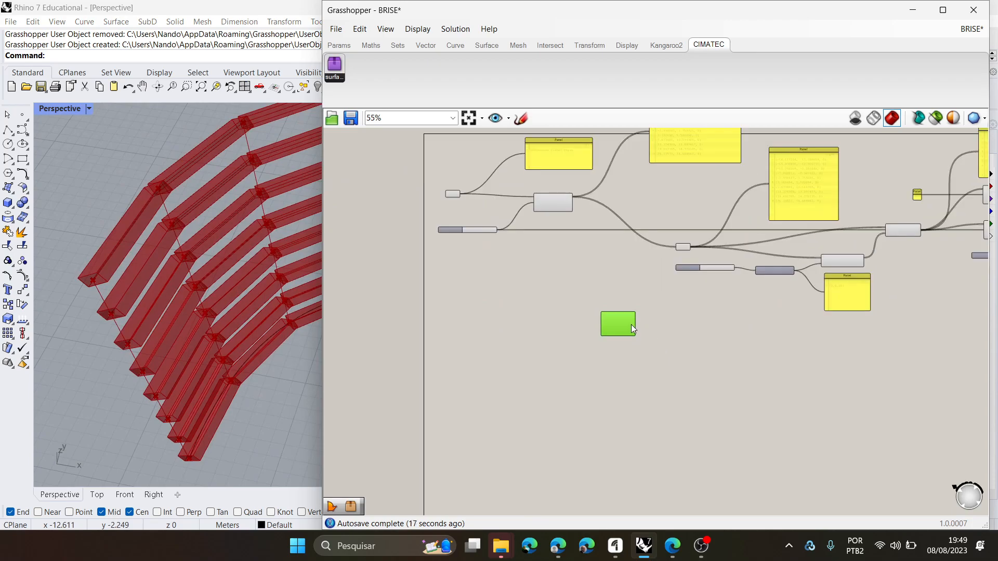
- Examine the joints between the extruded fin segments up close in the Rhino Perspective viewport
{"action": "right_click_drag", "start_coordinate": [234, 341], "coordinate": [267, 370]}
{"action": "scroll", "coordinate": [285, 307], "scroll_direction": "up", "scroll_amount": 8}
{"action": "right_click_drag", "start_coordinate": [286, 307], "coordinate": [202, 323]}
{"action": "scroll", "coordinate": [251, 307], "scroll_direction": "down", "scroll_amount": 5}
{"action": "scroll", "coordinate": [124, 213], "scroll_direction": "up", "scroll_amount": 8}
{"action": "right_click_drag", "start_coordinate": [211, 266], "coordinate": [159, 287]}
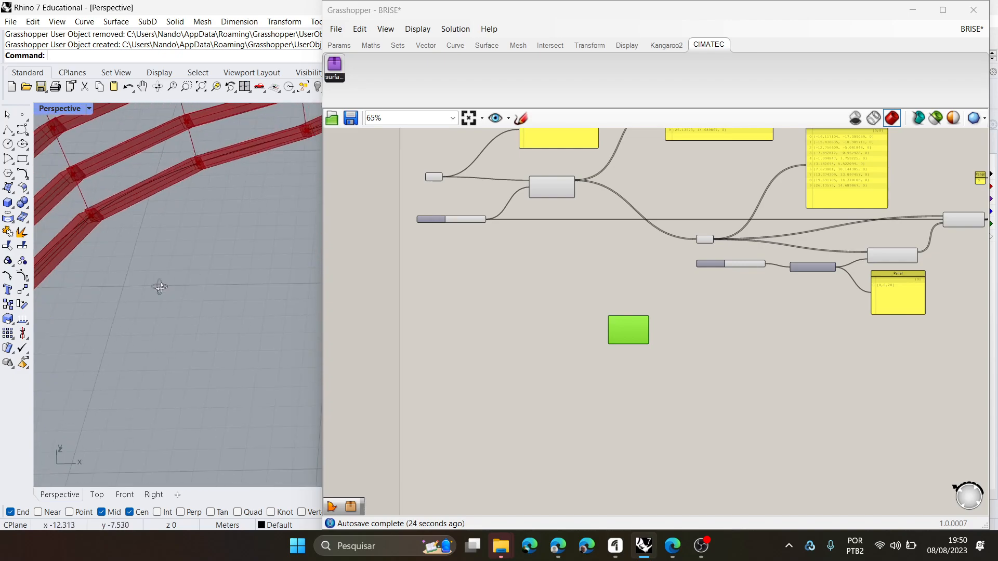
{"action": "scroll", "coordinate": [158, 232], "scroll_direction": "down", "scroll_amount": 6}
{"action": "scroll", "coordinate": [114, 236], "scroll_direction": "up", "scroll_amount": 8}
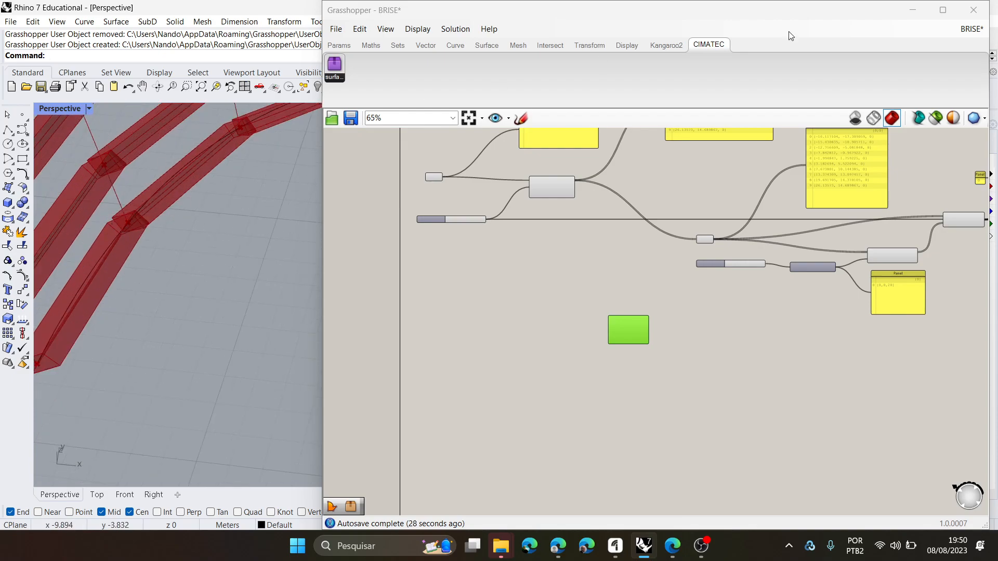
- Minimise Grasshopper and maximise Rhino's Top viewport to inspect the gaps between fin segments at the curve's lower end
{"action": "left_click", "coordinate": [911, 14]}
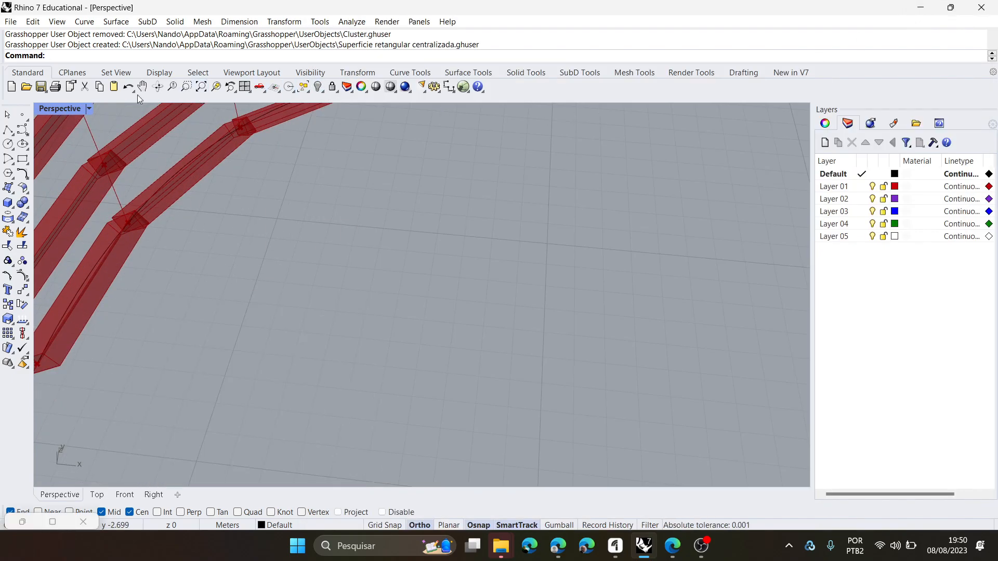
{"action": "double_click", "coordinate": [50, 109]}
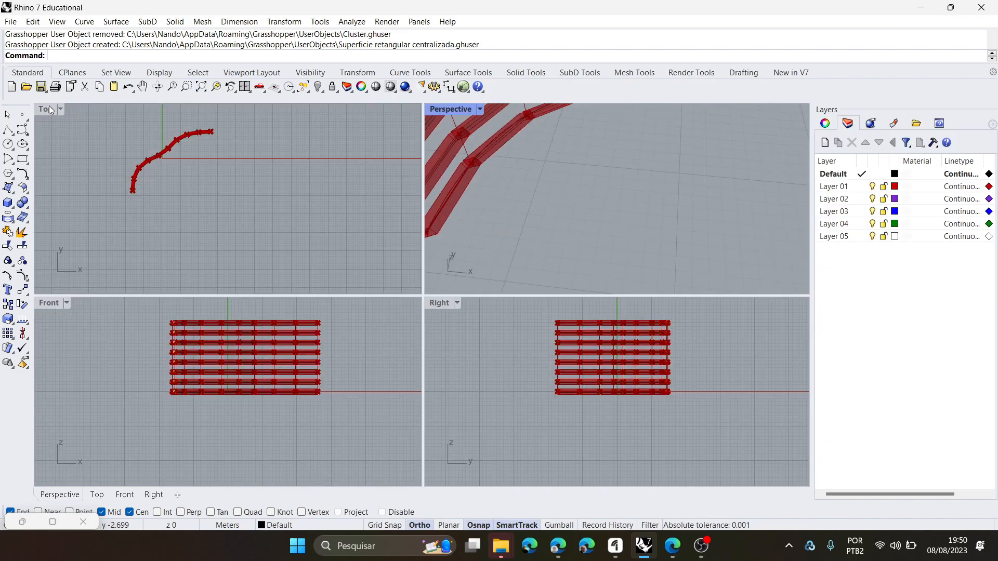
{"action": "double_click", "coordinate": [465, 114]}
{"action": "scroll", "coordinate": [561, 229], "scroll_direction": "down", "scroll_amount": 8}
{"action": "scroll", "coordinate": [547, 240], "scroll_direction": "up", "scroll_amount": 1}
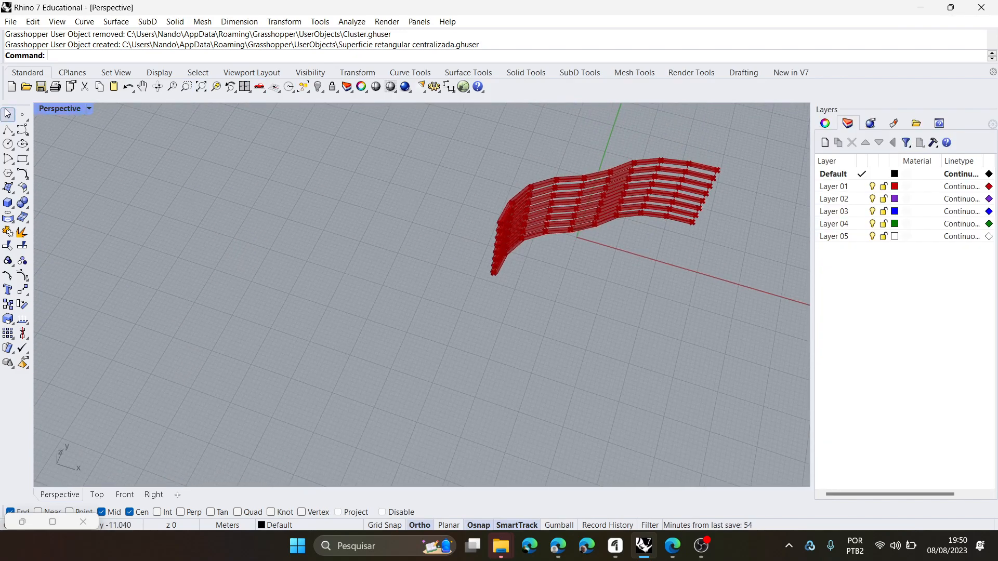
{"action": "double_click", "coordinate": [54, 111]}
{"action": "double_click", "coordinate": [42, 114]}
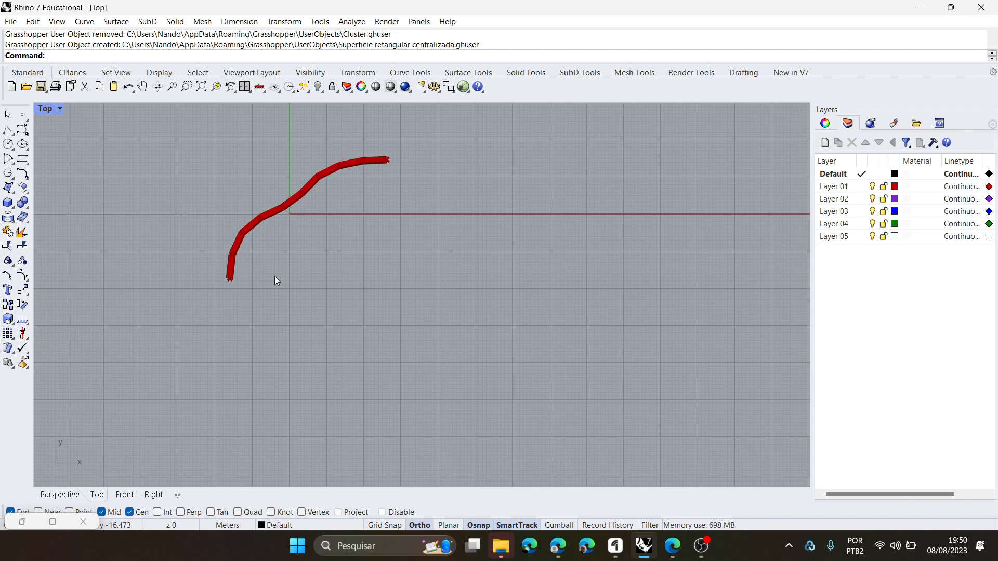
{"action": "scroll", "coordinate": [214, 226], "scroll_direction": "up", "scroll_amount": 4}
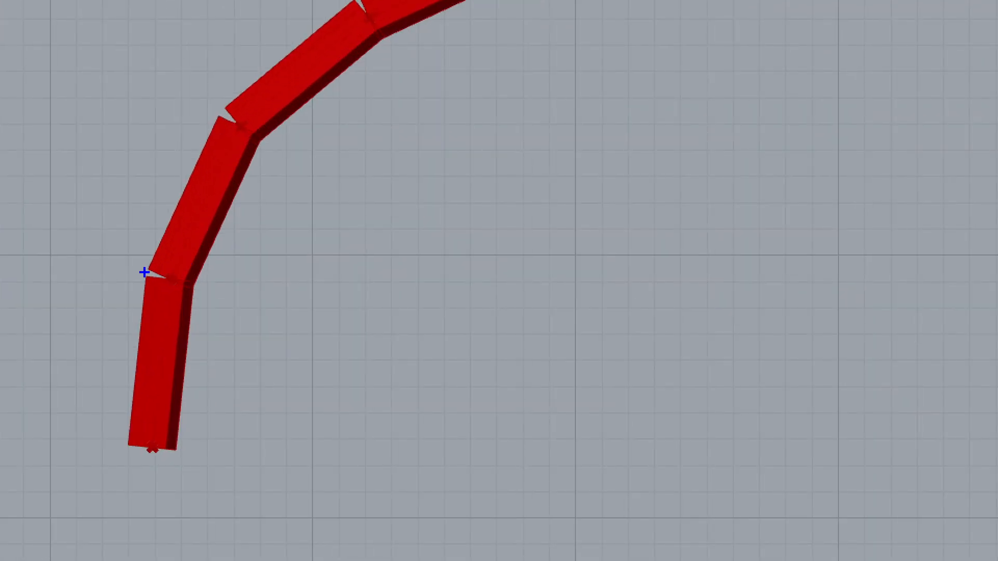
{"action": "mouse_move", "coordinate": [144, 247]}
{"action": "left_mouse_down"}
{"action": "mouse_move", "coordinate": [136, 301]}
{"action": "mouse_move", "coordinate": [181, 306]}
{"action": "mouse_move", "coordinate": [191, 260]}
{"action": "mouse_move", "coordinate": [118, 243]}
{"action": "left_mouse_up"}
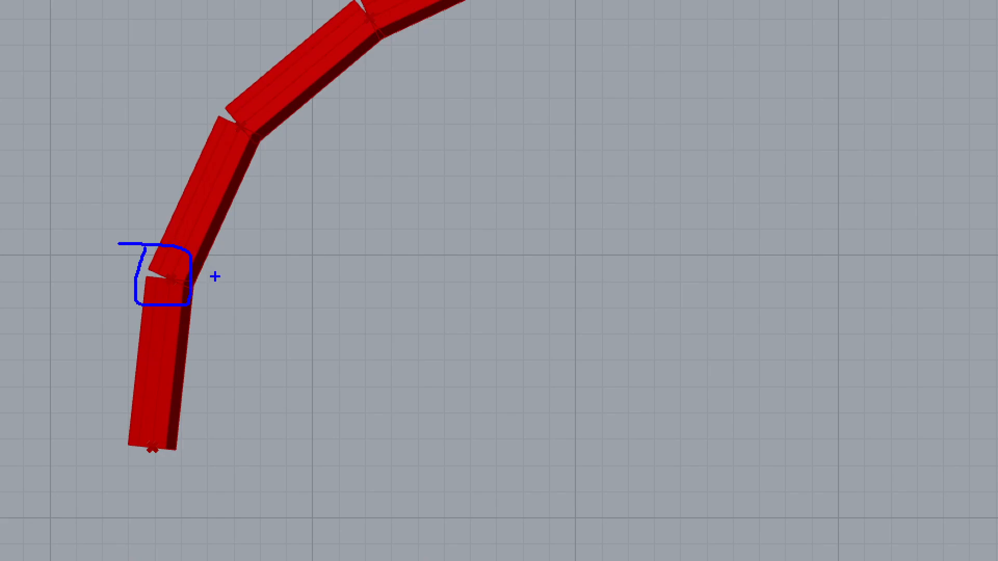
{"action": "key", "text": "g"}
{"action": "left_click_drag", "start_coordinate": [159, 249], "coordinate": [155, 255]}
{"action": "mouse_move", "coordinate": [136, 294]}
{"action": "left_mouse_down"}
{"action": "mouse_move", "coordinate": [171, 312]}
{"action": "mouse_move", "coordinate": [192, 292]}
{"action": "mouse_move", "coordinate": [155, 251]}
{"action": "left_mouse_up"}
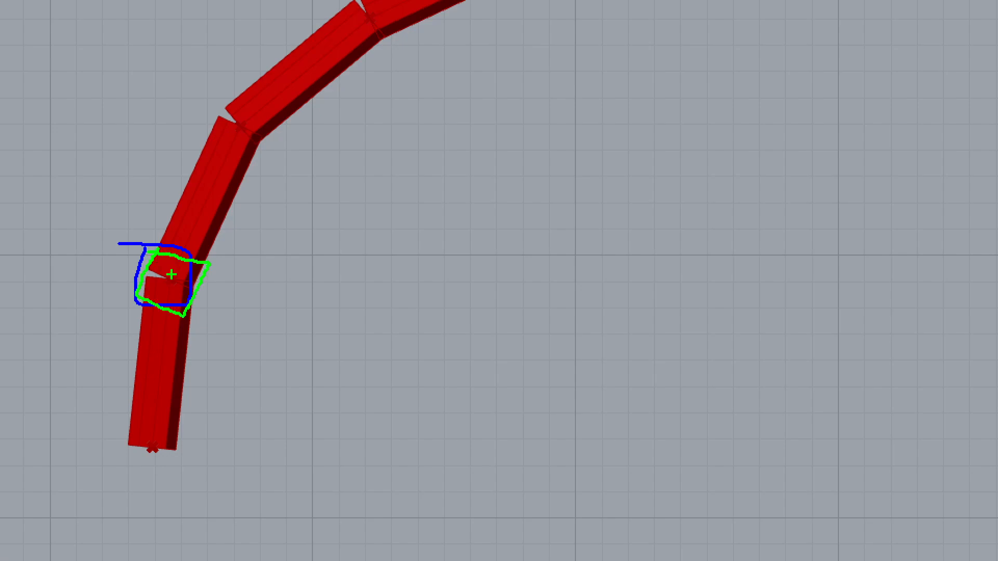
{"action": "key", "text": "r"}
{"action": "mouse_move", "coordinate": [172, 274]}
{"action": "left_mouse_down"}
{"action": "mouse_move", "coordinate": [177, 232]}
{"action": "mouse_move", "coordinate": [214, 158]}
{"action": "mouse_move", "coordinate": [215, 174]}
{"action": "left_mouse_up"}
{"action": "key", "text": "g"}
{"action": "left_click_drag", "start_coordinate": [173, 278], "coordinate": [153, 268]}
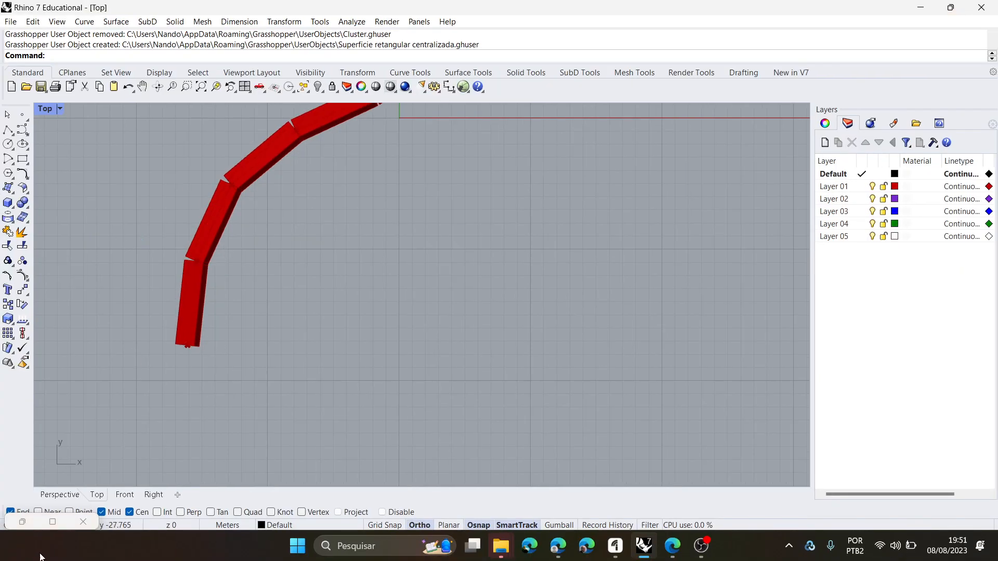
- Bring back the Grasshopper window and examine the Tangents output of the curve division component
{"action": "left_click", "coordinate": [52, 522]}
{"action": "scroll", "coordinate": [550, 341], "scroll_direction": "down", "scroll_amount": 2}
{"action": "scroll", "coordinate": [393, 259], "scroll_direction": "up", "scroll_amount": 6}
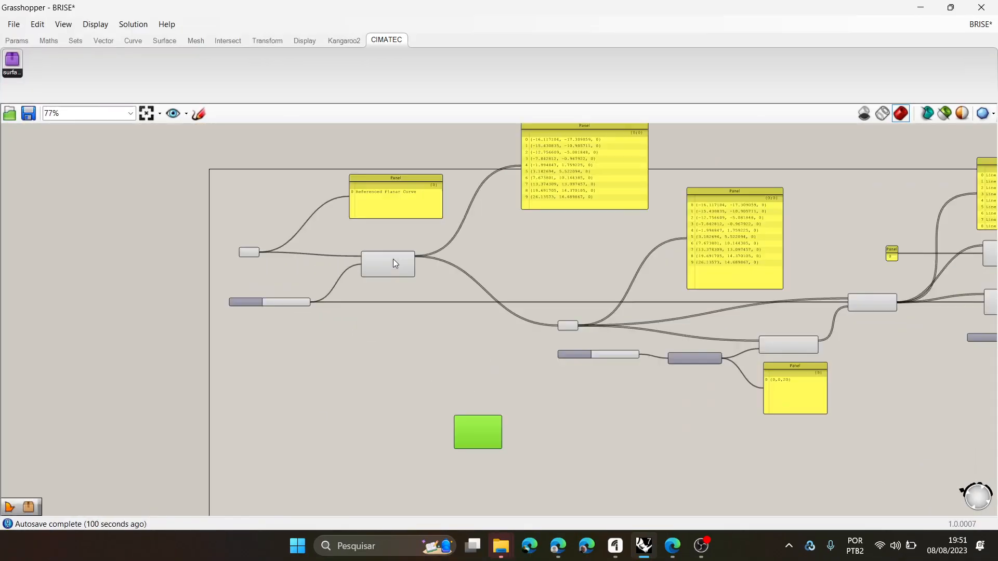
{"action": "left_click", "coordinate": [457, 227]}
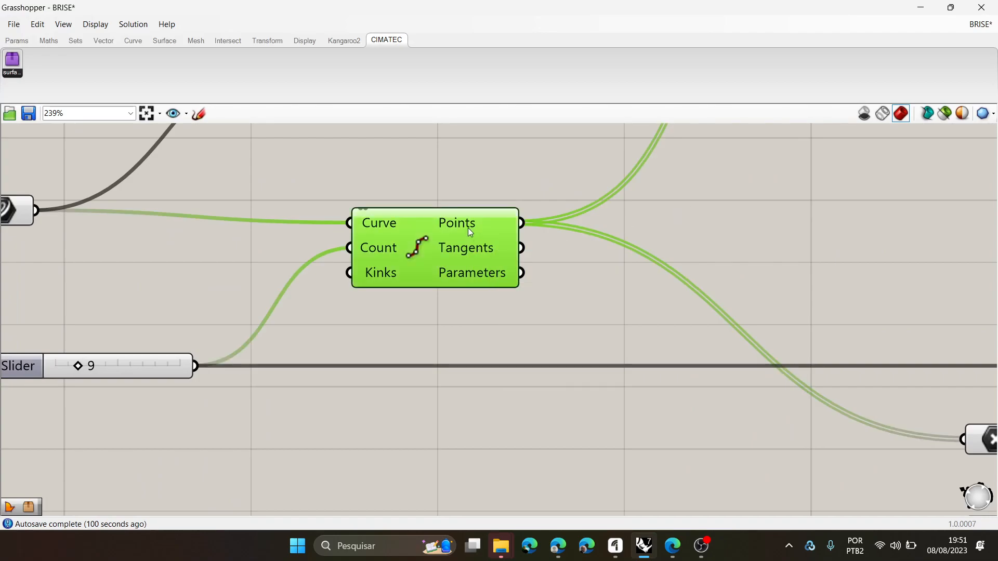
{"action": "mouse_move", "coordinate": [473, 253]}
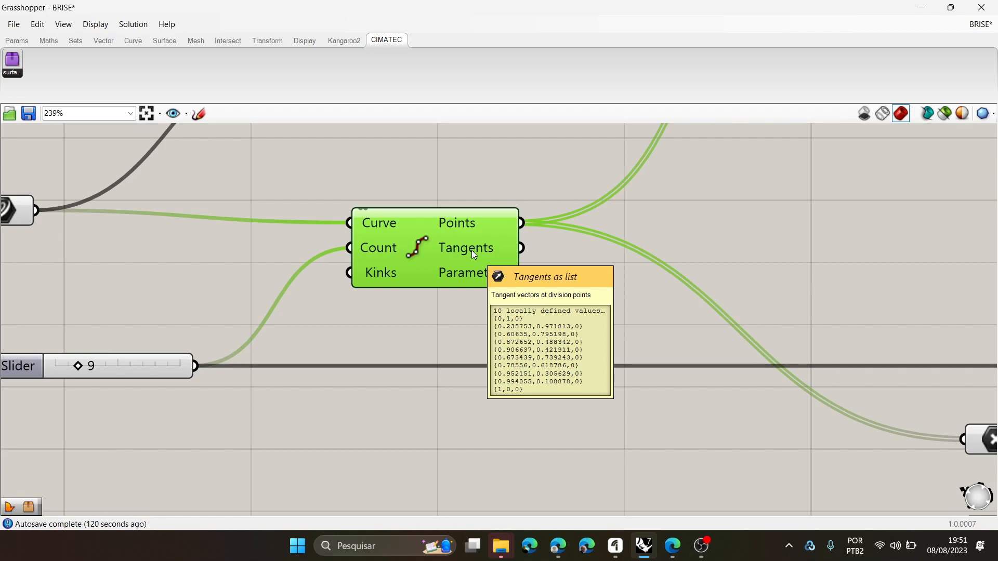
- Place Grasshopper beside the Rhino Top view and set the curve division's Count slider to 17
{"action": "left_click_drag", "start_coordinate": [801, 5], "coordinate": [997, 79]}
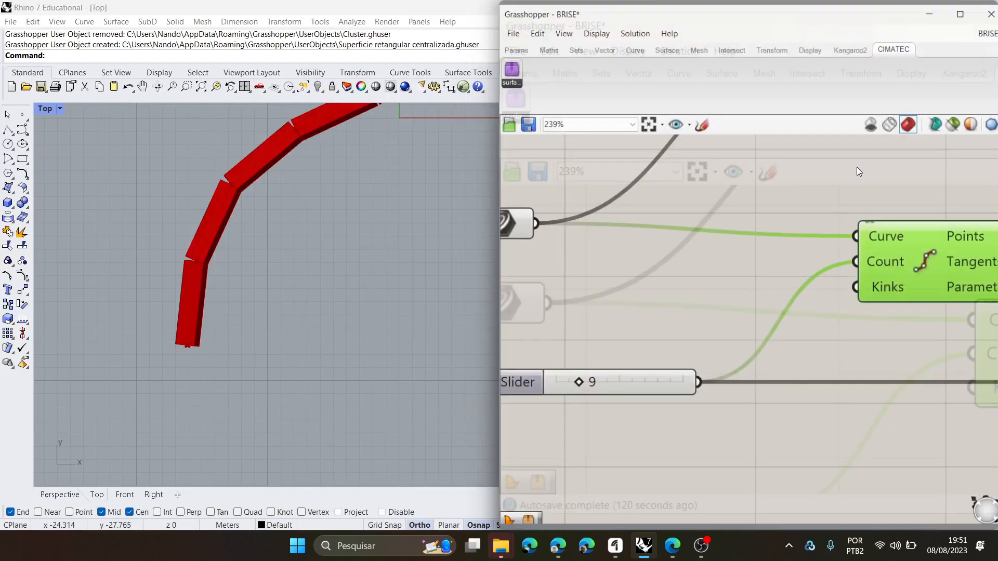
{"action": "scroll", "coordinate": [920, 291], "scroll_direction": "down", "scroll_amount": 2}
{"action": "scroll", "coordinate": [236, 288], "scroll_direction": "down", "scroll_amount": 2}
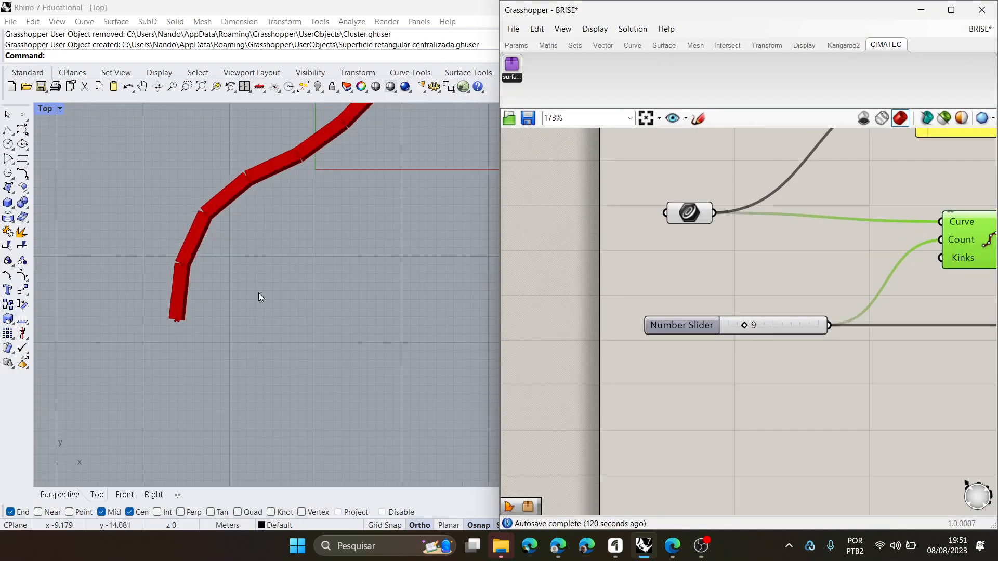
{"action": "scroll", "coordinate": [252, 296], "scroll_direction": "up", "scroll_amount": 2}
{"action": "left_click_drag", "start_coordinate": [743, 325], "coordinate": [760, 328]}
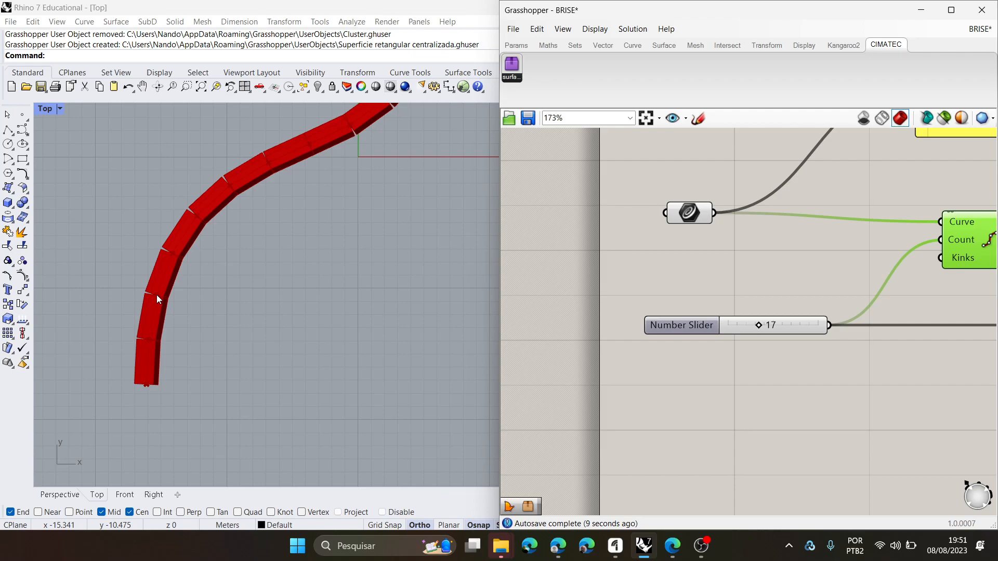
- Try moving a control point near the curve's lower bend outward in the Top view, and undo the move
{"action": "left_click", "coordinate": [223, 199]}
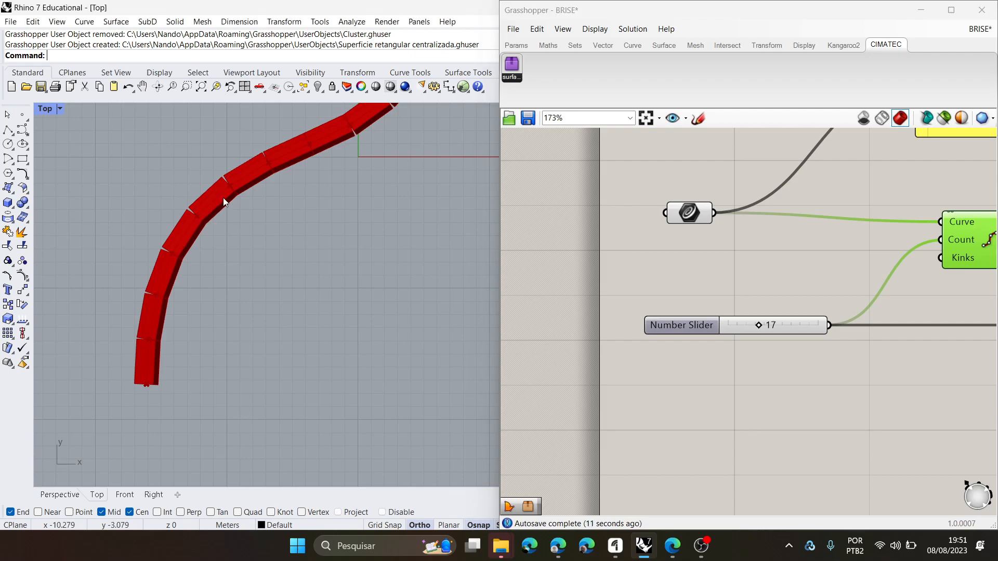
{"action": "scroll", "coordinate": [221, 240], "scroll_direction": "down", "scroll_amount": 6}
{"action": "left_click", "coordinate": [341, 198]}
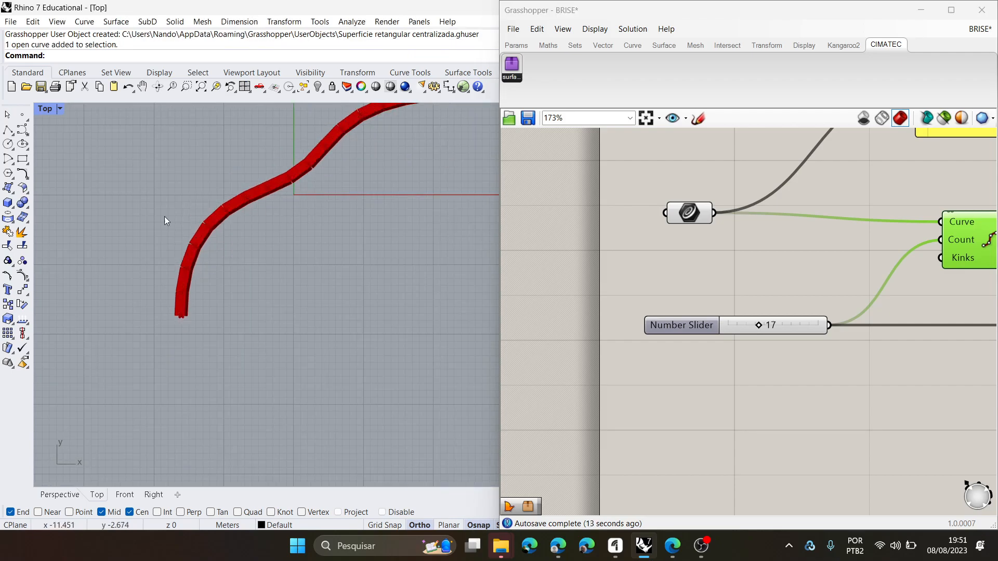
{"action": "left_click", "coordinate": [203, 235]}
{"action": "left_click", "coordinate": [181, 199]}
{"action": "left_click_drag", "start_coordinate": [183, 198], "coordinate": [78, 197]}
{"action": "scroll", "coordinate": [151, 237], "scroll_direction": "up", "scroll_amount": 3}
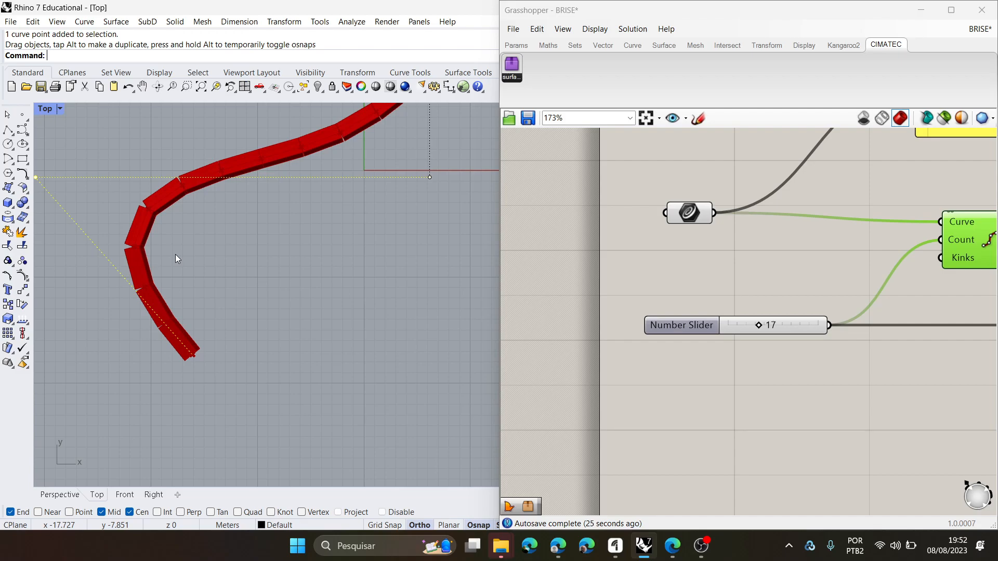
{"action": "key", "text": "ctrl+z"}
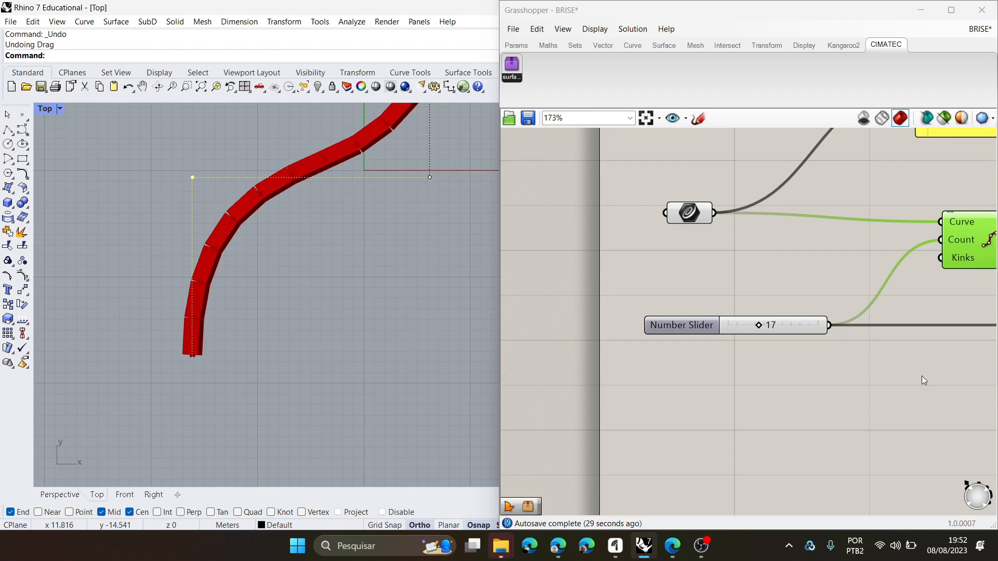
- Examine how the Line, End Points, Construct Plane and Unit Z components set the orientation of the fin segments
{"action": "scroll", "coordinate": [894, 328], "scroll_direction": "down", "scroll_amount": 4}
{"action": "scroll", "coordinate": [795, 274], "scroll_direction": "up", "scroll_amount": 4}
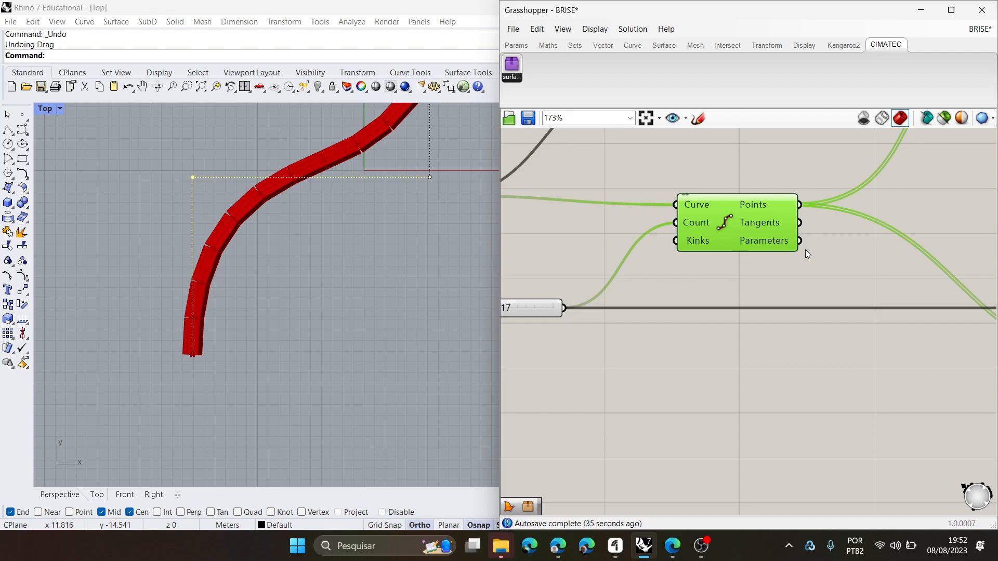
{"action": "scroll", "coordinate": [731, 250], "scroll_direction": "down", "scroll_amount": 15}
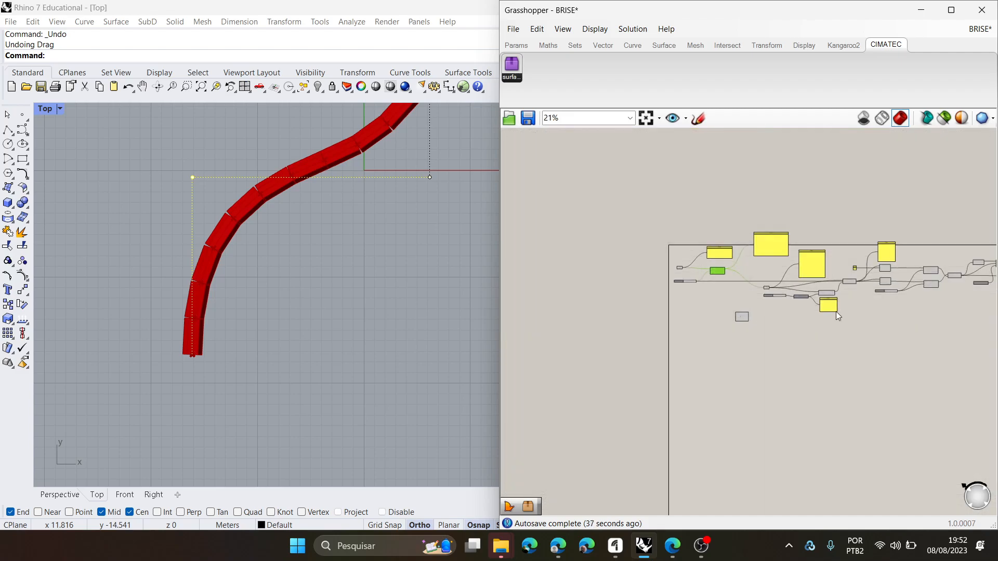
{"action": "scroll", "coordinate": [831, 281], "scroll_direction": "up", "scroll_amount": 12}
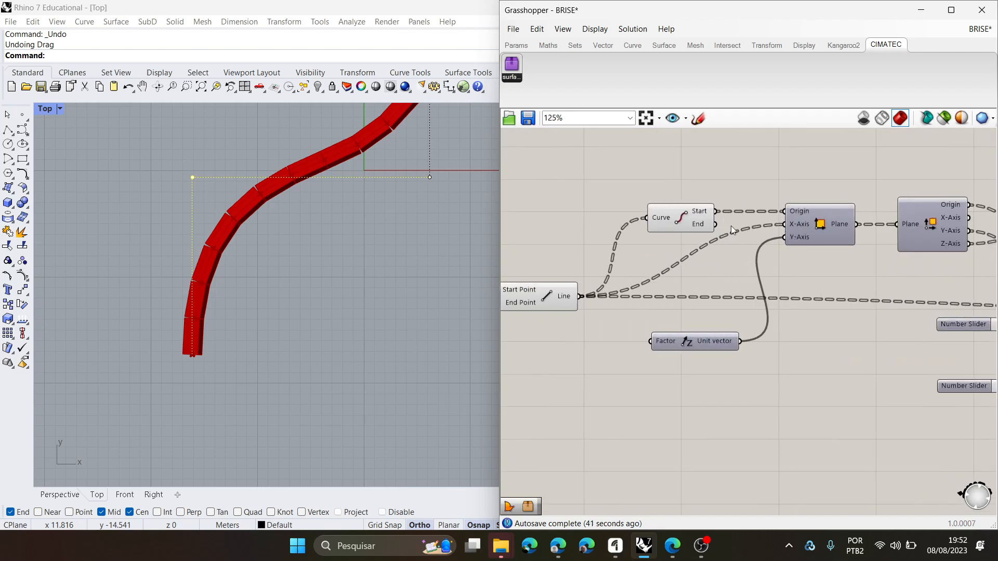
{"action": "scroll", "coordinate": [815, 255], "scroll_direction": "down", "scroll_amount": 2}
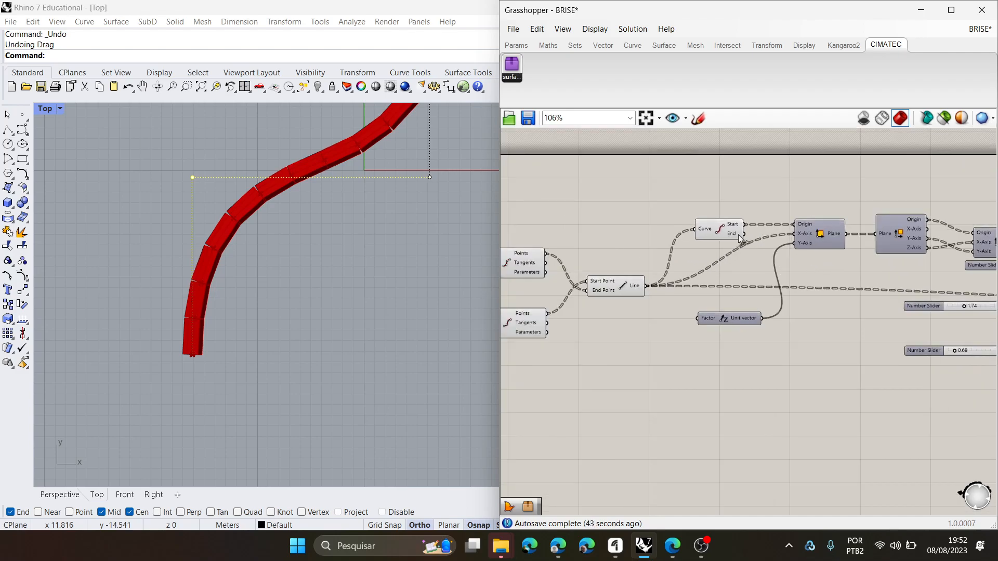
{"action": "scroll", "coordinate": [747, 235], "scroll_direction": "up", "scroll_amount": 4}
{"action": "scroll", "coordinate": [857, 223], "scroll_direction": "down", "scroll_amount": 5}
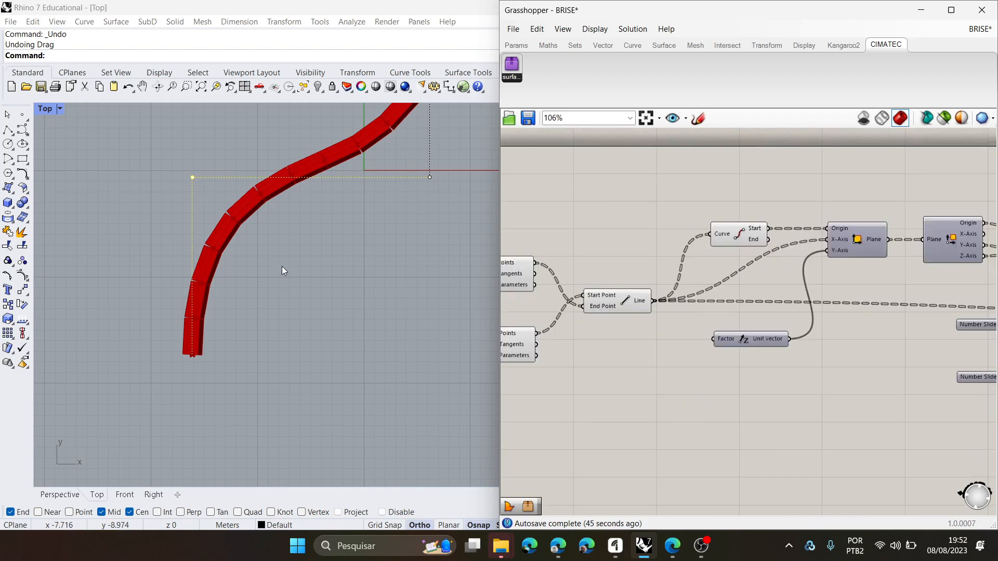
- Trace the definition between the fin planes and the Line component fed by the Move component and its Z vector
{"action": "right_click_drag", "start_coordinate": [282, 268], "coordinate": [270, 247]}
{"action": "scroll", "coordinate": [857, 265], "scroll_direction": "down", "scroll_amount": 3}
{"action": "right_click_drag", "start_coordinate": [758, 305], "coordinate": [896, 309]}
{"action": "scroll", "coordinate": [637, 312], "scroll_direction": "up", "scroll_amount": 2}
{"action": "right_click_drag", "start_coordinate": [645, 312], "coordinate": [959, 312]}
{"action": "scroll", "coordinate": [792, 282], "scroll_direction": "up", "scroll_amount": 4}
{"action": "scroll", "coordinate": [822, 273], "scroll_direction": "up", "scroll_amount": 1}
{"action": "right_click_drag", "start_coordinate": [729, 253], "coordinate": [665, 249]}
{"action": "scroll", "coordinate": [699, 304], "scroll_direction": "down", "scroll_amount": 3}
{"action": "right_click_drag", "start_coordinate": [982, 351], "coordinate": [753, 329]}
{"action": "scroll", "coordinate": [856, 339], "scroll_direction": "up", "scroll_amount": 3}
{"action": "left_click", "coordinate": [876, 269]}
{"action": "right_click_drag", "start_coordinate": [874, 296], "coordinate": [713, 301]}
{"action": "left_click", "coordinate": [836, 221]}
{"action": "right_click_drag", "start_coordinate": [241, 318], "coordinate": [206, 274]}
{"action": "scroll", "coordinate": [210, 272], "scroll_direction": "down", "scroll_amount": 2}
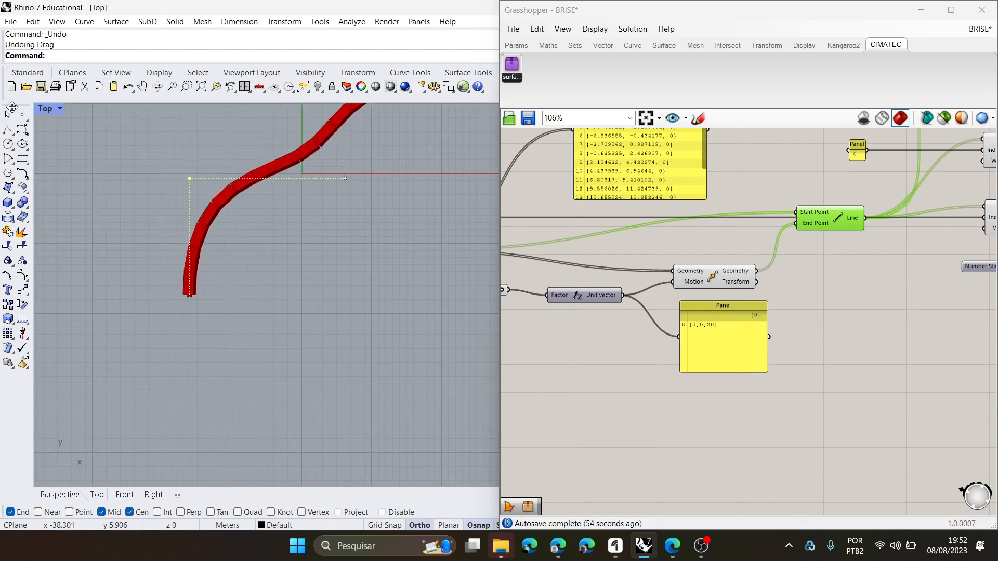
- Switch Rhino to the maximised Perspective viewport and view the lower end of the stacked fins
{"action": "double_click", "coordinate": [48, 111]}
{"action": "double_click", "coordinate": [451, 109]}
{"action": "right_click_drag", "start_coordinate": [451, 108], "coordinate": [316, 273]}
{"action": "scroll", "coordinate": [316, 274], "scroll_direction": "up", "scroll_amount": 6}
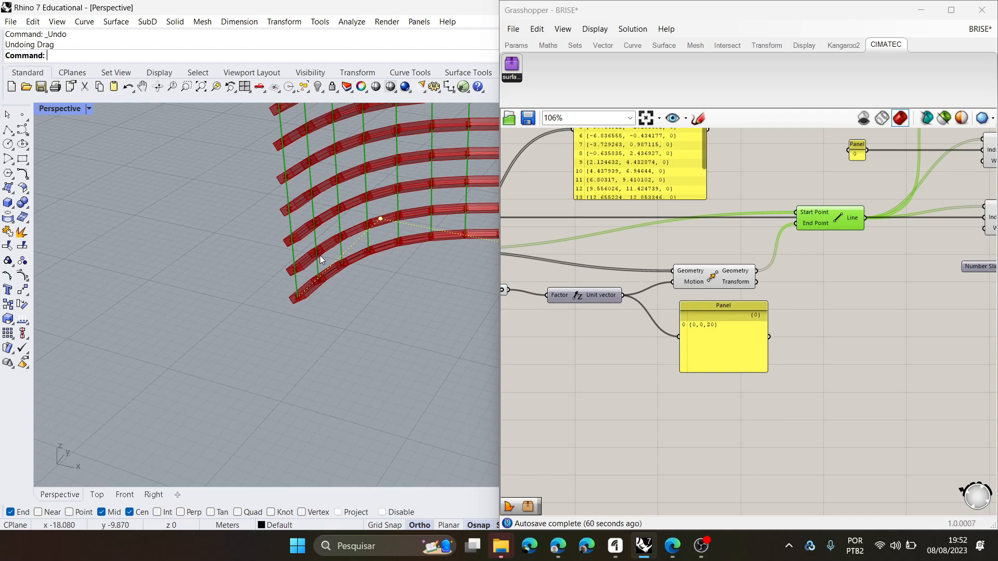
- Inspect the Points and Tangents outputs of the curve division component
{"action": "scroll", "coordinate": [649, 258], "scroll_direction": "down", "scroll_amount": 5}
{"action": "scroll", "coordinate": [719, 252], "scroll_direction": "up", "scroll_amount": 3}
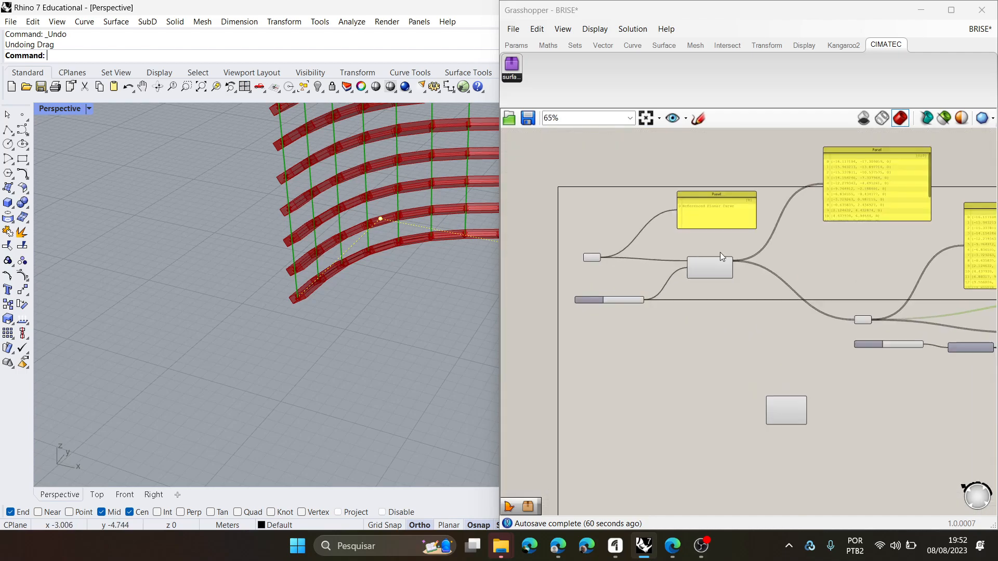
{"action": "scroll", "coordinate": [720, 253], "scroll_direction": "up", "scroll_amount": 4}
{"action": "mouse_move", "coordinate": [722, 274]}
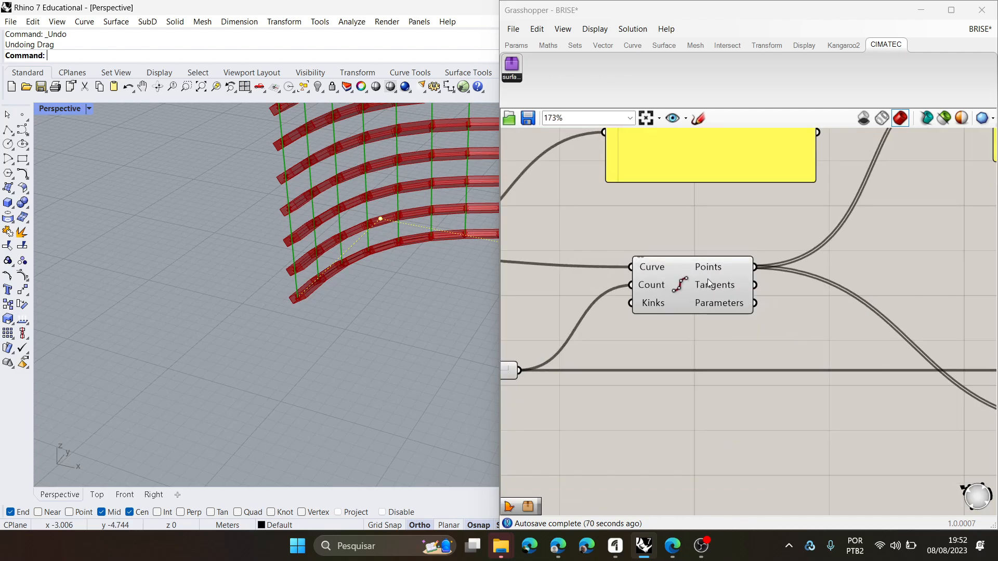
{"action": "mouse_move", "coordinate": [708, 268]}
{"action": "mouse_move", "coordinate": [711, 290]}
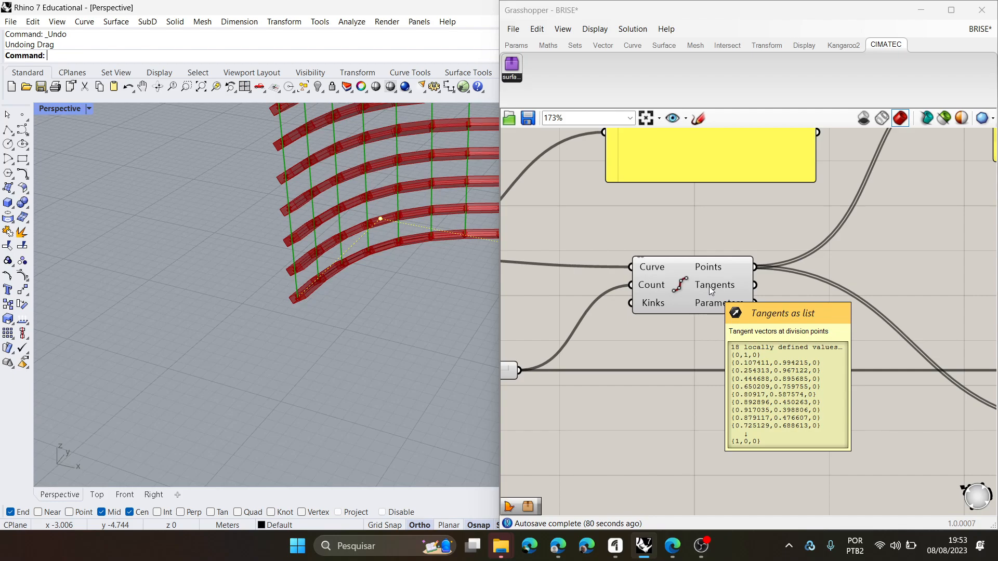
- Add a Construct Plane component below the curve division and connect the division's Points to its Origin
{"action": "left_click", "coordinate": [603, 46]}
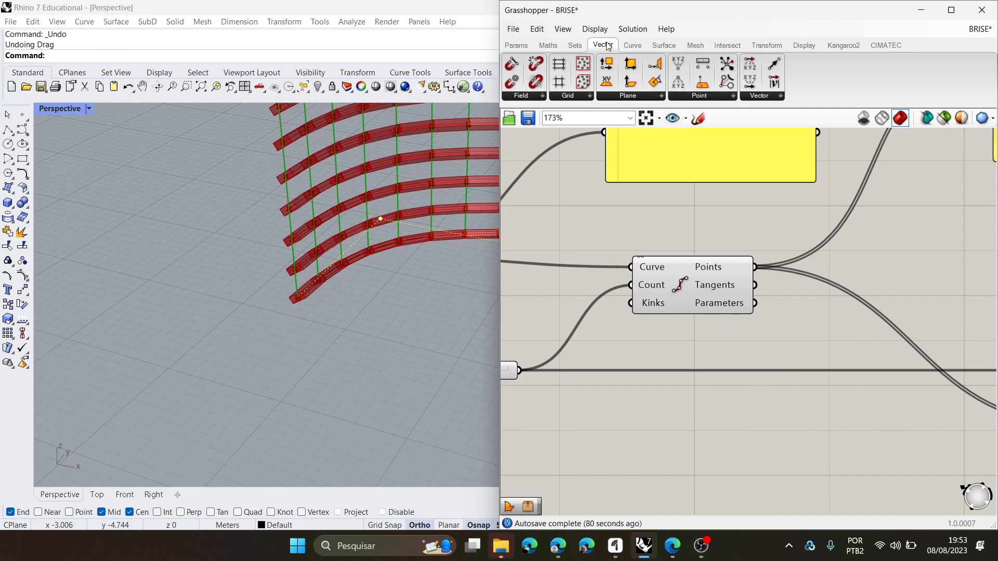
{"action": "left_click", "coordinate": [660, 95]}
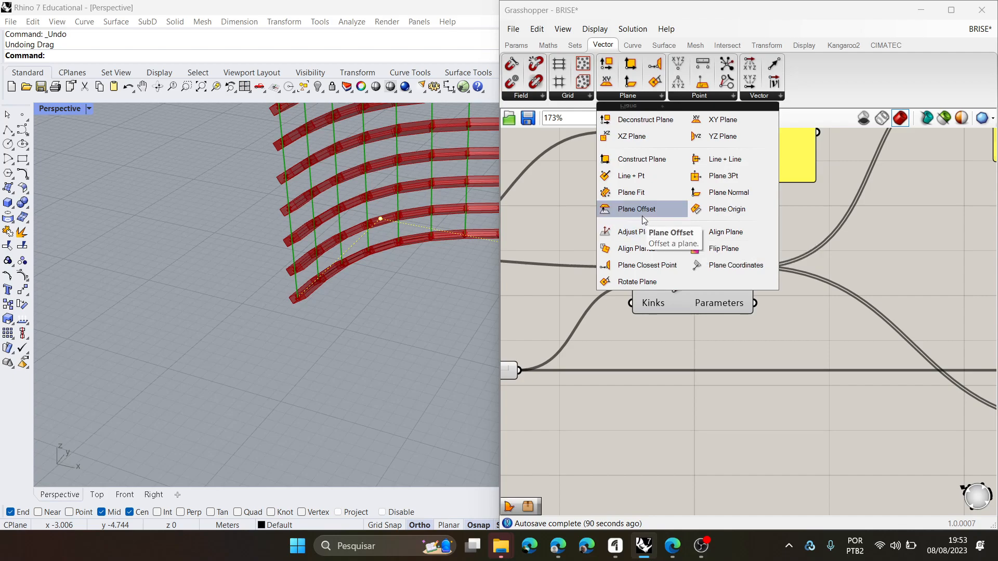
{"action": "left_click", "coordinate": [640, 159]}
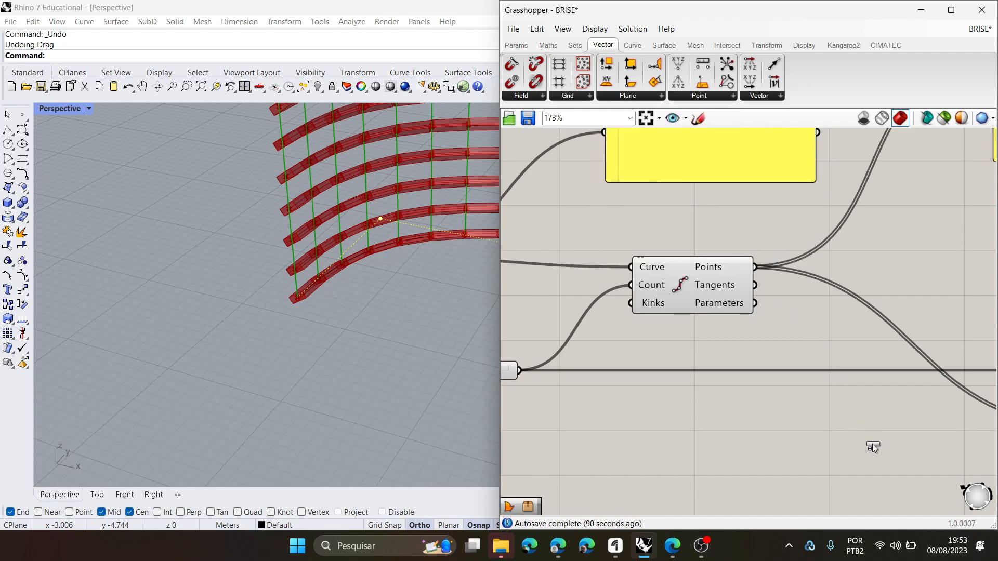
{"action": "left_click", "coordinate": [903, 445]}
{"action": "left_click_drag", "start_coordinate": [756, 267], "coordinate": [851, 427]}
{"action": "scroll", "coordinate": [244, 359], "scroll_direction": "down", "scroll_amount": 3}
{"action": "scroll", "coordinate": [246, 361], "scroll_direction": "up", "scroll_amount": 5}
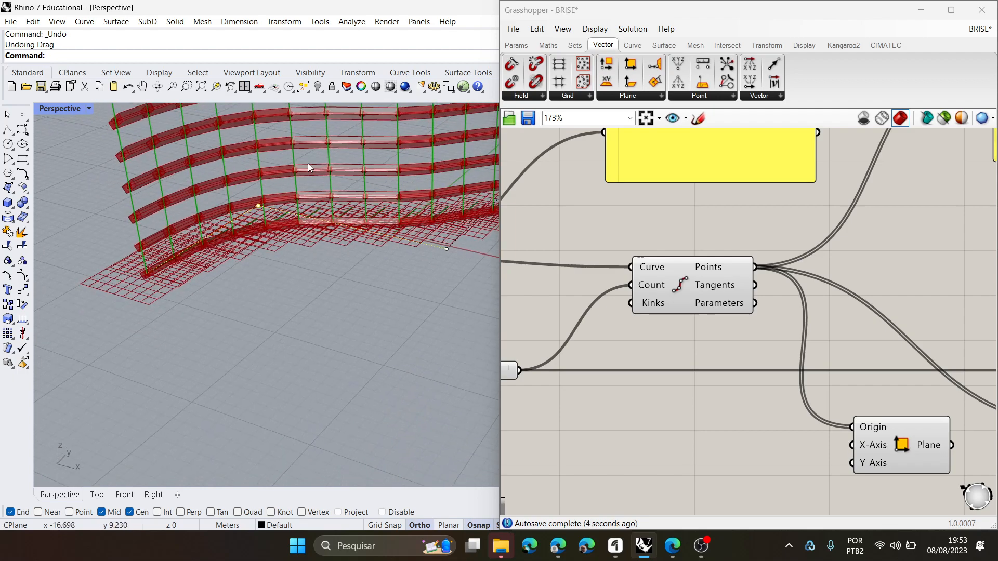
- Reduce the preview plane size and examine the planes at the base fin's division points
{"action": "left_click", "coordinate": [592, 30]}
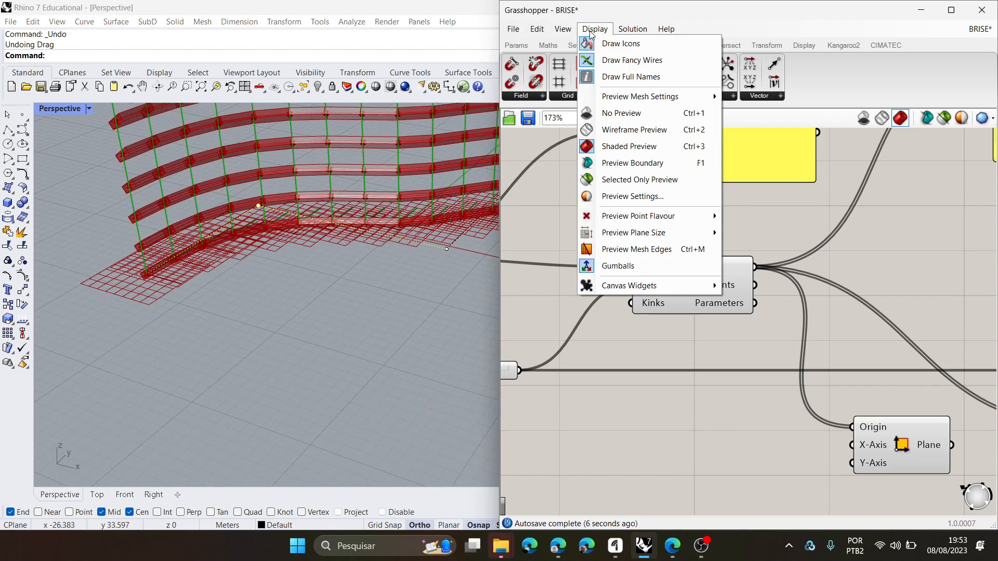
{"action": "mouse_move", "coordinate": [645, 240]}
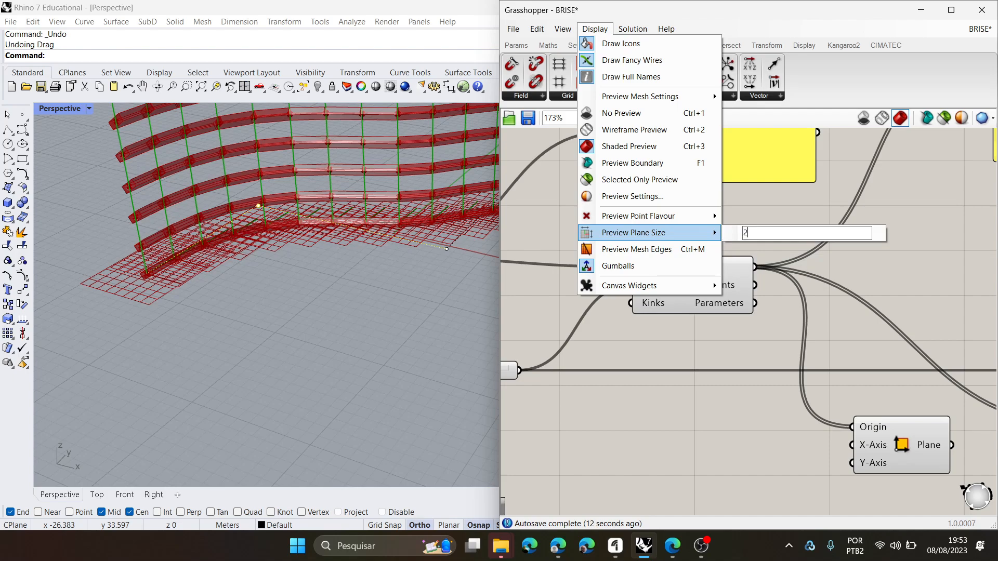
{"action": "right_click_drag", "start_coordinate": [319, 300], "coordinate": [221, 372]}
{"action": "scroll", "coordinate": [373, 311], "scroll_direction": "up", "scroll_amount": 6}
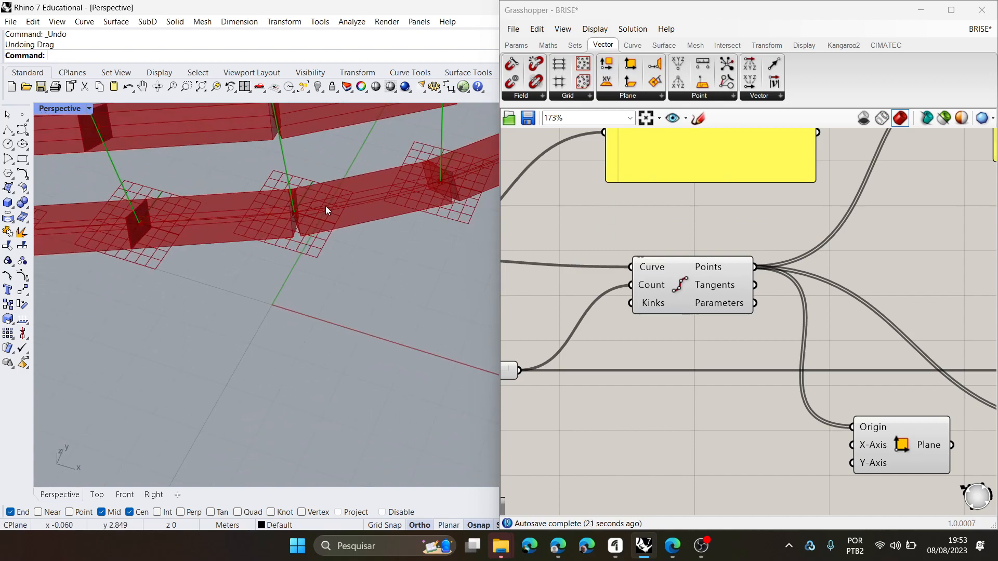
{"action": "scroll", "coordinate": [372, 286], "scroll_direction": "down", "scroll_amount": 8}
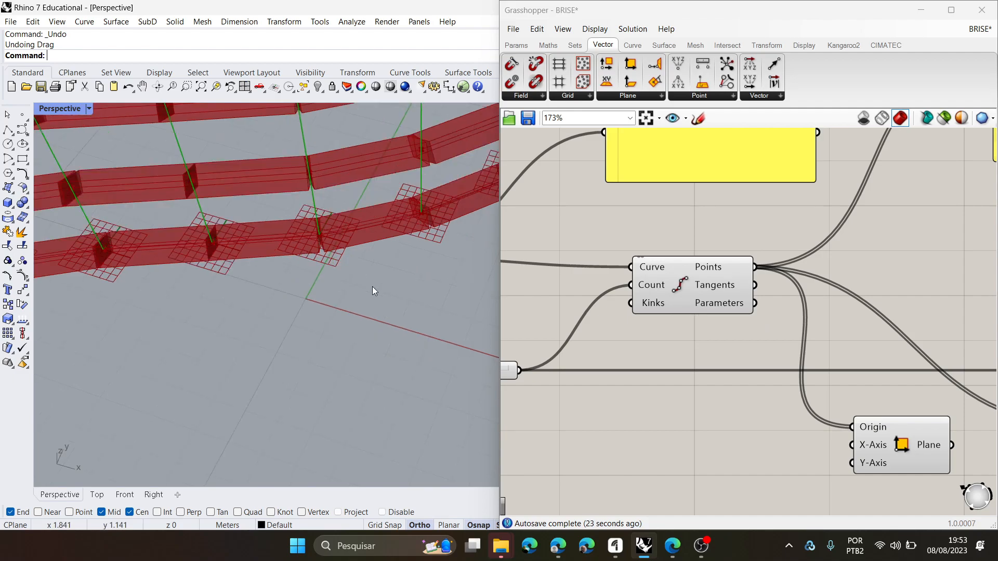
{"action": "right_click_drag", "start_coordinate": [353, 301], "coordinate": [342, 330]}
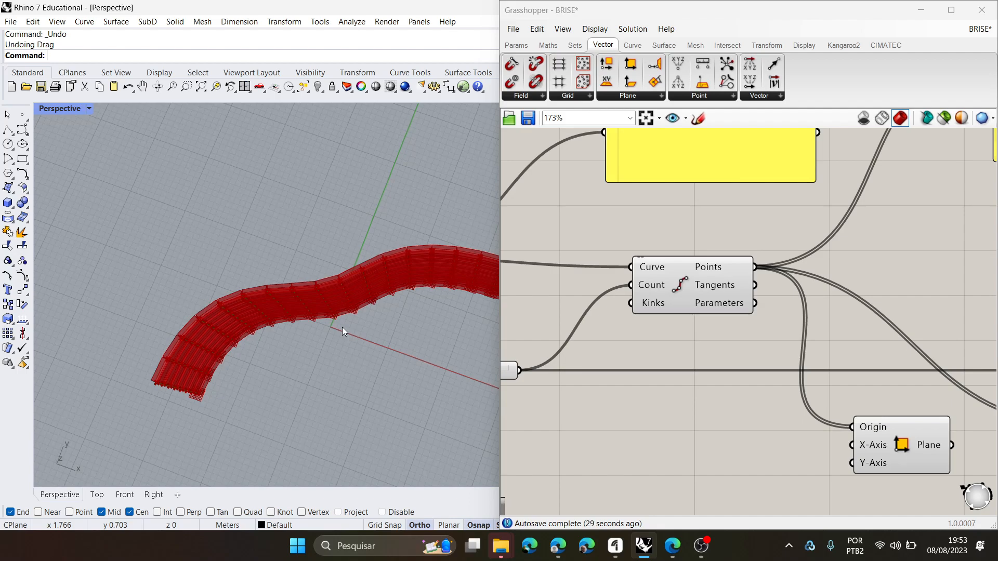
- Select the referenced curve parameter and examine how the curve runs through the division points in the Perspective view
{"action": "scroll", "coordinate": [738, 312], "scroll_direction": "down", "scroll_amount": 4}
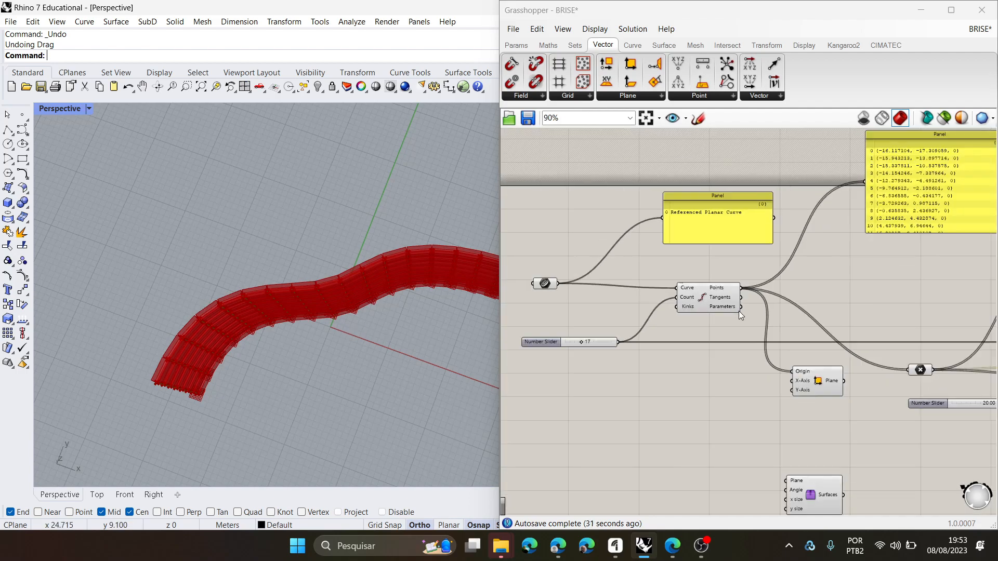
{"action": "scroll", "coordinate": [738, 324], "scroll_direction": "up", "scroll_amount": 3}
{"action": "right_click_drag", "start_coordinate": [745, 323], "coordinate": [755, 326]}
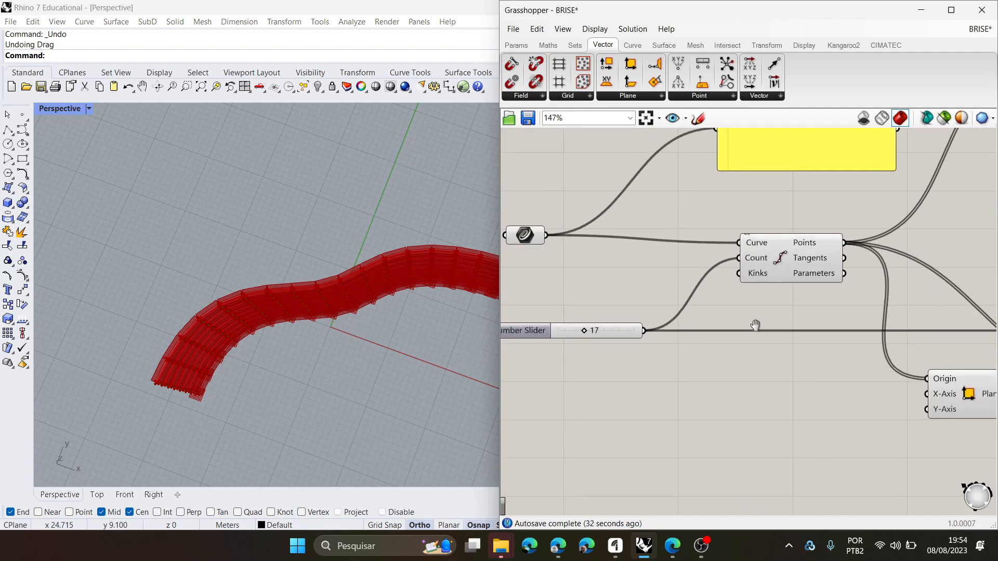
{"action": "left_click", "coordinate": [802, 265]}
{"action": "right_click_drag", "start_coordinate": [726, 289], "coordinate": [747, 292]}
{"action": "left_click_drag", "start_coordinate": [545, 240], "coordinate": [544, 247]}
{"action": "right_click_drag", "start_coordinate": [201, 351], "coordinate": [434, 282]}
{"action": "right_click_drag", "start_coordinate": [803, 307], "coordinate": [742, 286]}
{"action": "scroll", "coordinate": [761, 283], "scroll_direction": "down", "scroll_amount": 5}
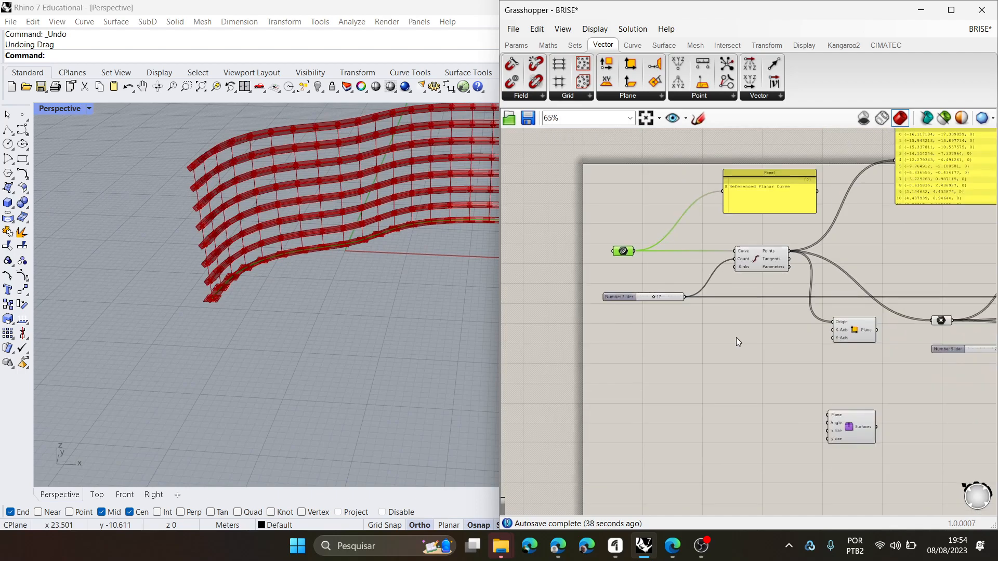
{"action": "right_click_drag", "start_coordinate": [731, 335], "coordinate": [682, 313]}
{"action": "scroll", "coordinate": [732, 316], "scroll_direction": "up", "scroll_amount": 4}
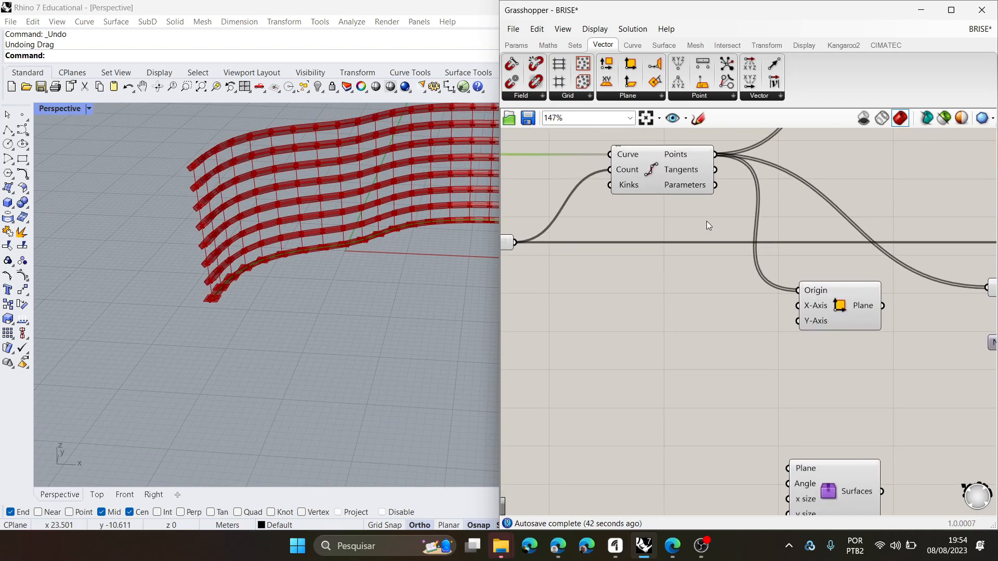
- Select the new Construct Plane component and inspect the orientation of its highlighted planes along the base fin
{"action": "left_click", "coordinate": [837, 315]}
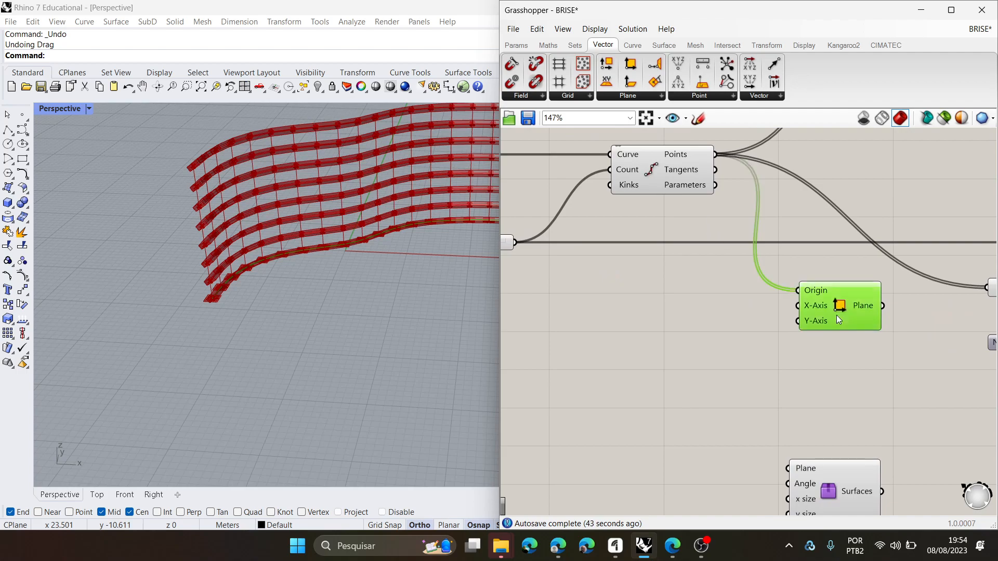
{"action": "left_click", "coordinate": [663, 98]}
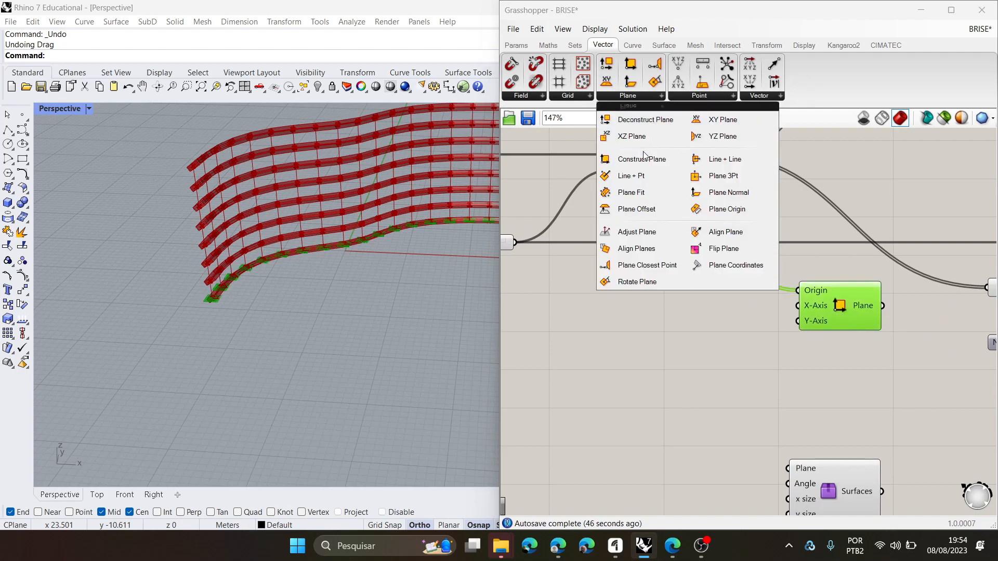
{"action": "left_click", "coordinate": [629, 332]}
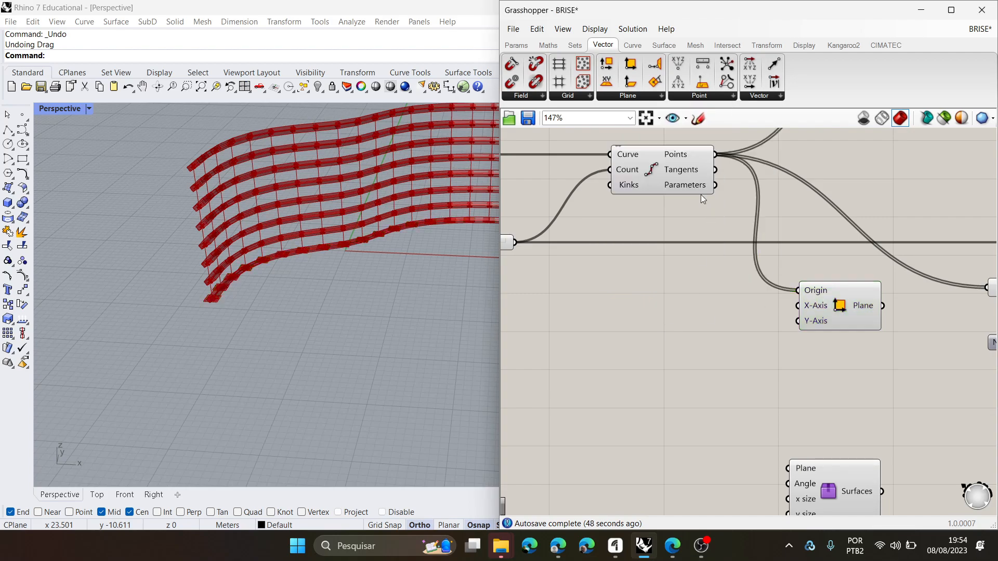
{"action": "left_click", "coordinate": [845, 301]}
{"action": "right_click_drag", "start_coordinate": [115, 281], "coordinate": [120, 338]}
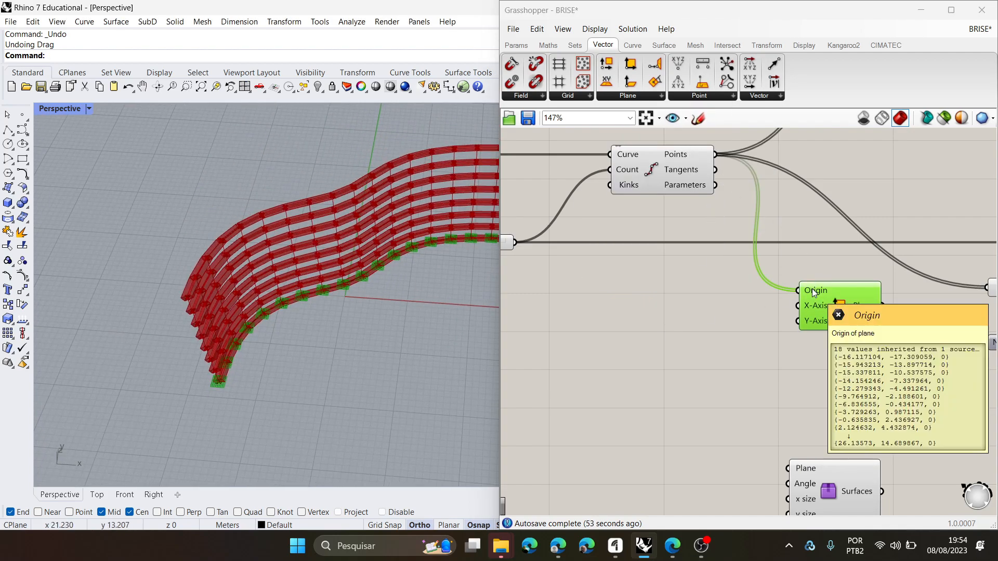
{"action": "right_click_drag", "start_coordinate": [283, 319], "coordinate": [314, 340]}
{"action": "scroll", "coordinate": [300, 367], "scroll_direction": "up", "scroll_amount": 5}
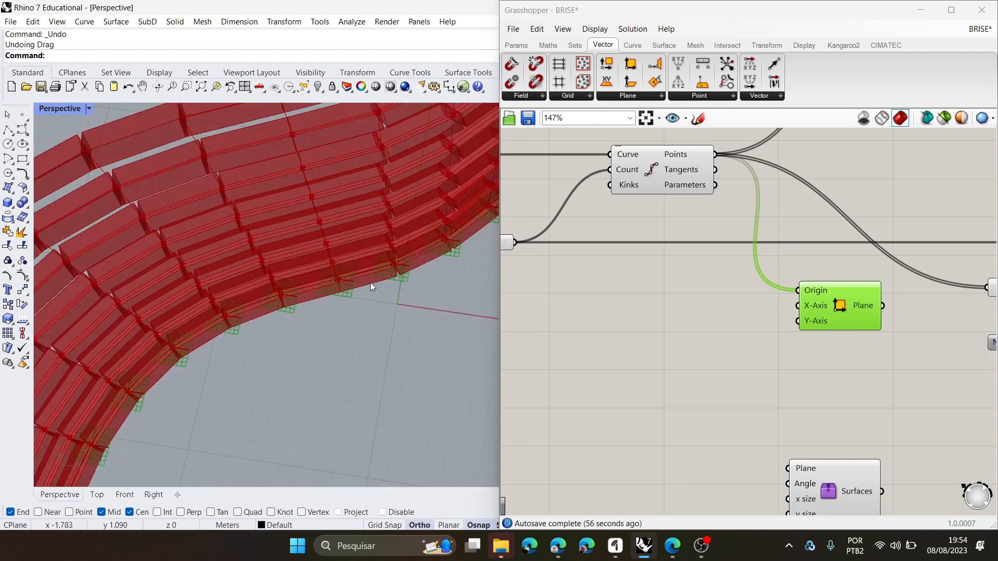
{"action": "scroll", "coordinate": [335, 288], "scroll_direction": "up", "scroll_amount": 8}
{"action": "scroll", "coordinate": [339, 294], "scroll_direction": "down", "scroll_amount": 5}
{"action": "right_click_drag", "start_coordinate": [348, 305], "coordinate": [348, 291]}
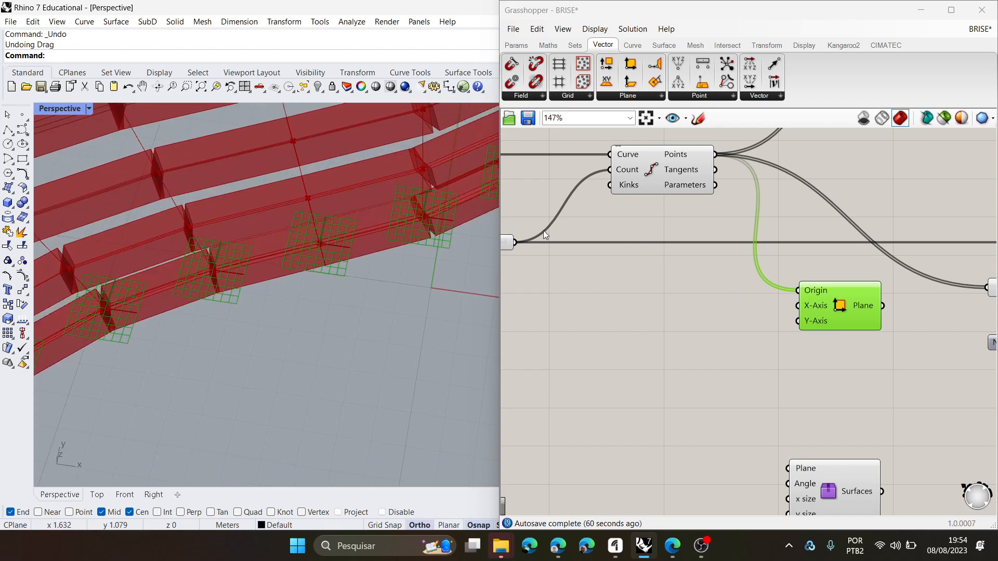
- Connect the division's Tangents output to the new plane's X-Axis and check the planes' alignment with the curve
{"action": "left_click_drag", "start_coordinate": [716, 170], "coordinate": [799, 307]}
{"action": "scroll", "coordinate": [252, 386], "scroll_direction": "down", "scroll_amount": 10}
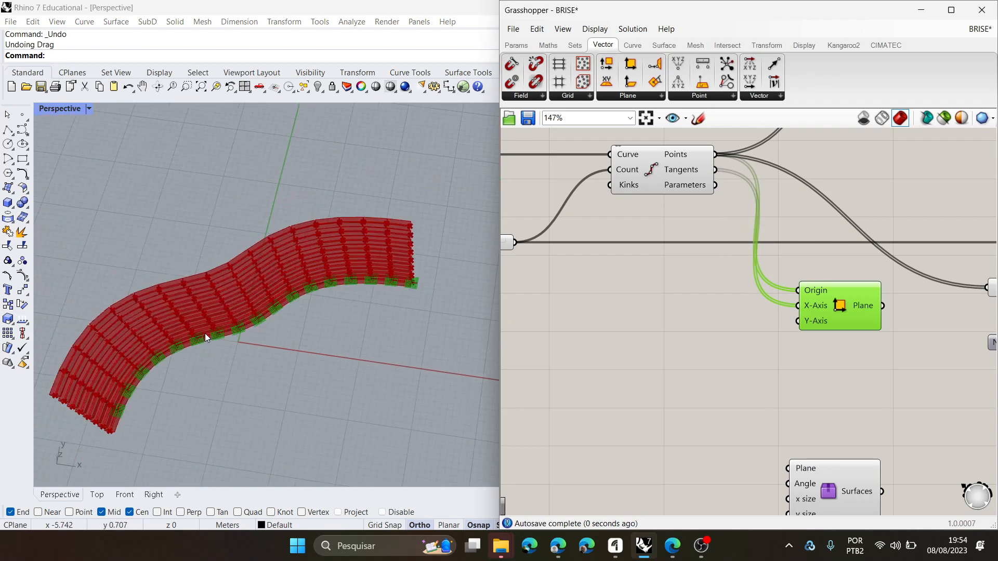
{"action": "scroll", "coordinate": [252, 385], "scroll_direction": "up", "scroll_amount": 7}
{"action": "right_click_drag", "start_coordinate": [285, 374], "coordinate": [367, 299]}
{"action": "scroll", "coordinate": [285, 330], "scroll_direction": "down", "scroll_amount": 4}
{"action": "right_click_drag", "start_coordinate": [286, 329], "coordinate": [364, 301]}
{"action": "scroll", "coordinate": [372, 414], "scroll_direction": "up", "scroll_amount": 9}
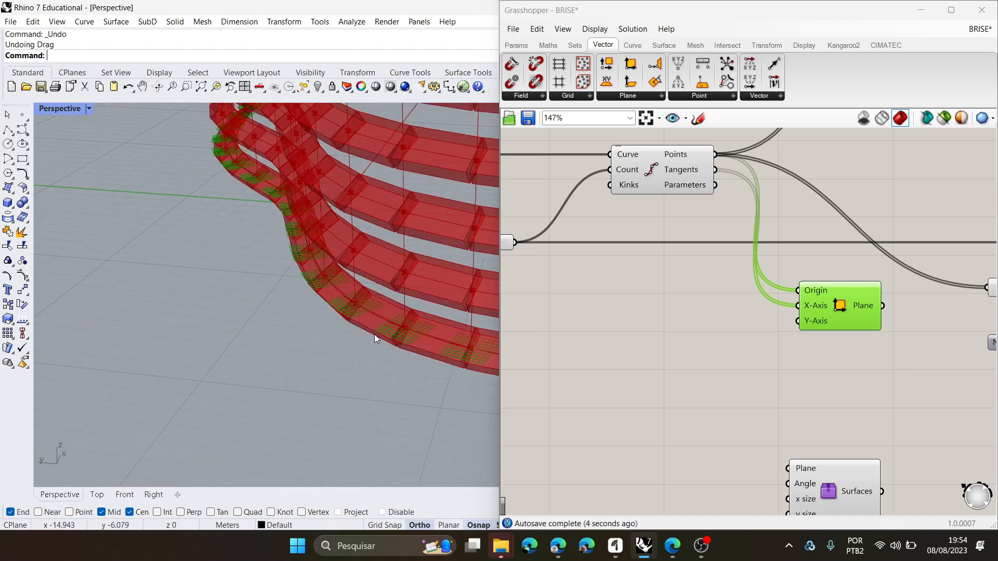
- Reposition the Surfaces user object near the Construct Plane component and connect the Plane output to its Plane input
{"action": "scroll", "coordinate": [374, 335], "scroll_direction": "up", "scroll_amount": 3}
{"action": "right_click_drag", "start_coordinate": [352, 351], "coordinate": [261, 401]}
{"action": "scroll", "coordinate": [357, 334], "scroll_direction": "down", "scroll_amount": 9}
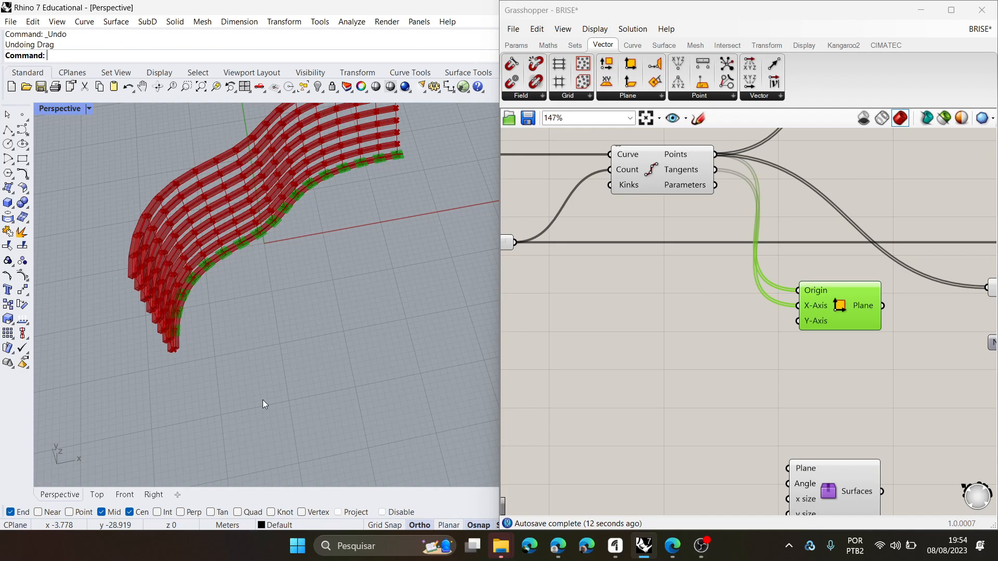
{"action": "scroll", "coordinate": [679, 402], "scroll_direction": "down", "scroll_amount": 2}
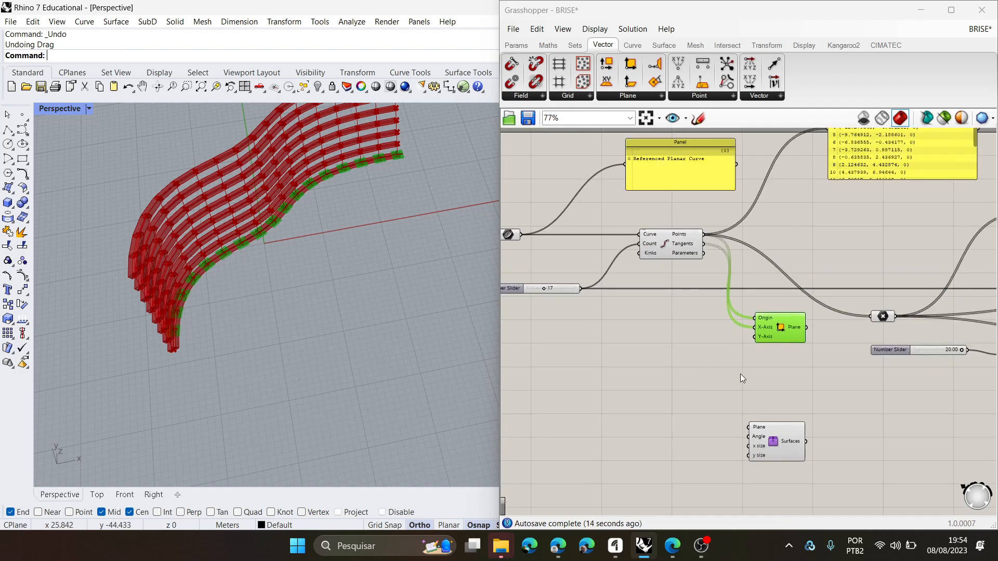
{"action": "left_click_drag", "start_coordinate": [790, 455], "coordinate": [875, 415]}
{"action": "scroll", "coordinate": [845, 342], "scroll_direction": "up", "scroll_amount": 3}
{"action": "left_click_drag", "start_coordinate": [799, 303], "coordinate": [823, 429]}
{"action": "scroll", "coordinate": [682, 394], "scroll_direction": "down", "scroll_amount": 2}
{"action": "right_click_drag", "start_coordinate": [379, 359], "coordinate": [341, 351]}
{"action": "scroll", "coordinate": [235, 228], "scroll_direction": "up", "scroll_amount": 6}
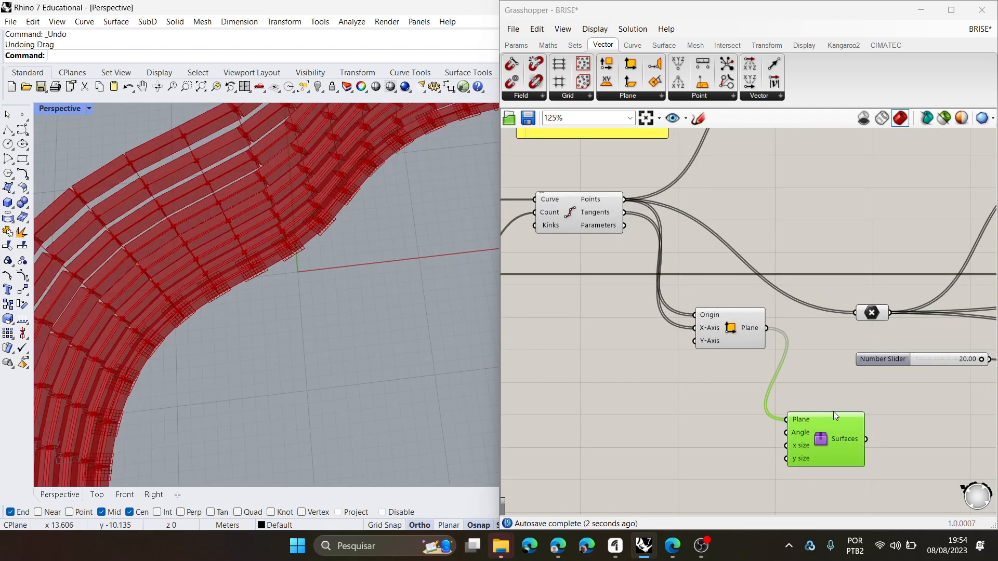
- Create a number slider set to 0 and connect it to the user object's Angle input
{"action": "scroll", "coordinate": [780, 437], "scroll_direction": "up", "scroll_amount": 3}
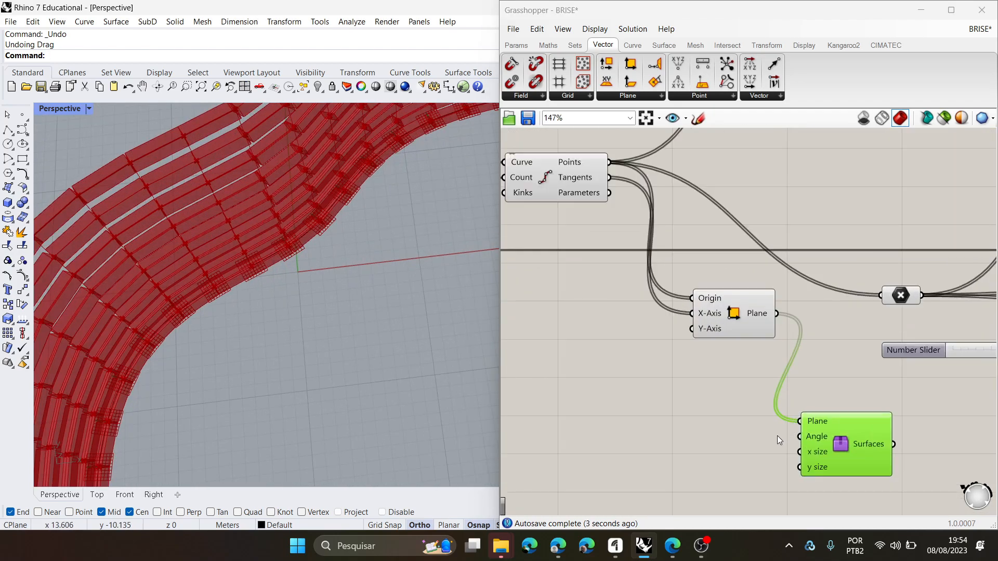
{"action": "double_click", "coordinate": [682, 433]}
{"action": "type", "text": "0"}
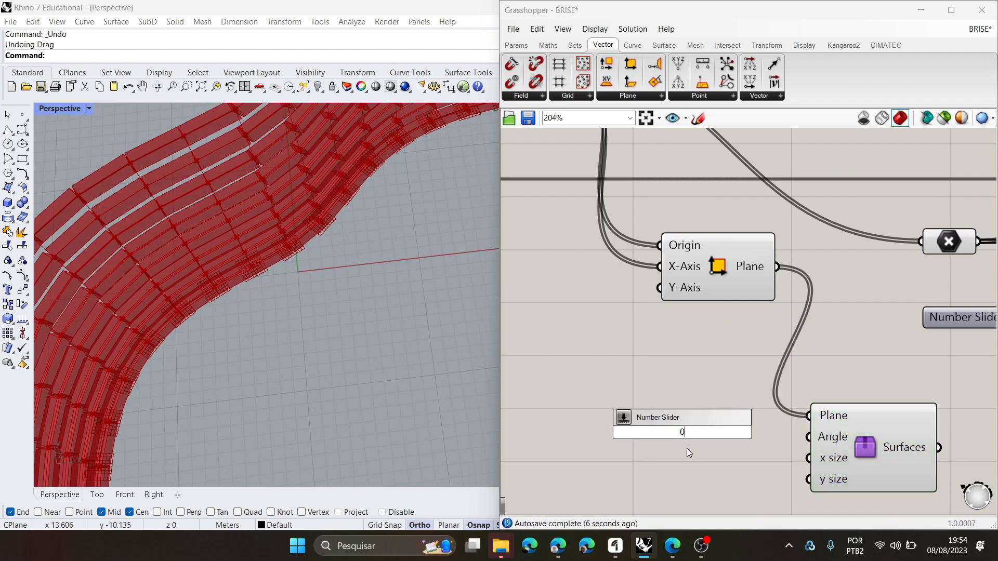
{"action": "key", "text": "Return"}
{"action": "left_click_drag", "start_coordinate": [793, 431], "coordinate": [809, 436]}
{"action": "left_click_drag", "start_coordinate": [591, 429], "coordinate": [560, 438]}
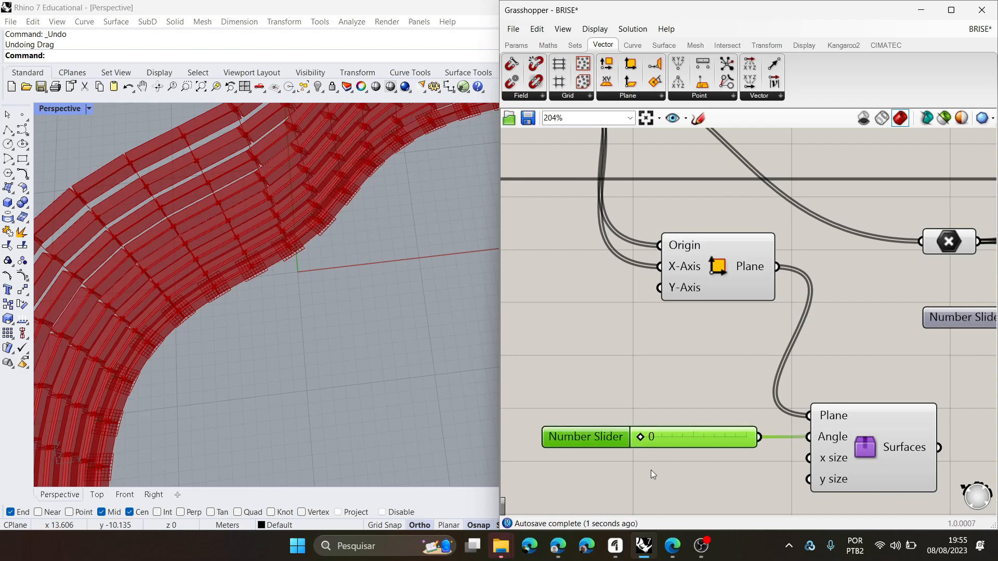
- Add a decimal number slider with the value 1.00 below the angle slider
{"action": "right_click_drag", "start_coordinate": [650, 470], "coordinate": [724, 364]}
{"action": "double_click", "coordinate": [671, 435]}
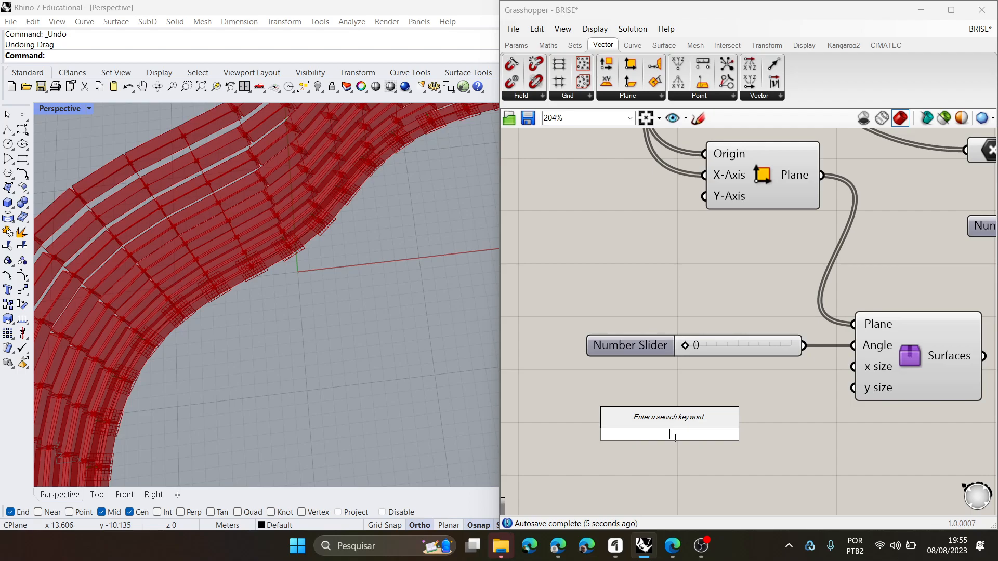
{"action": "type", "text": "1.0"}
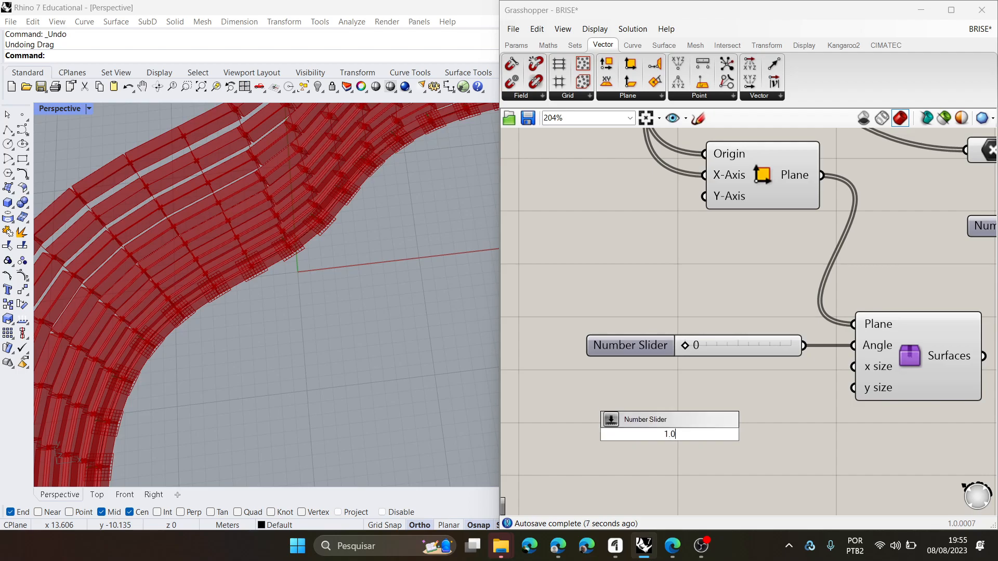
{"action": "key", "text": "Return"}
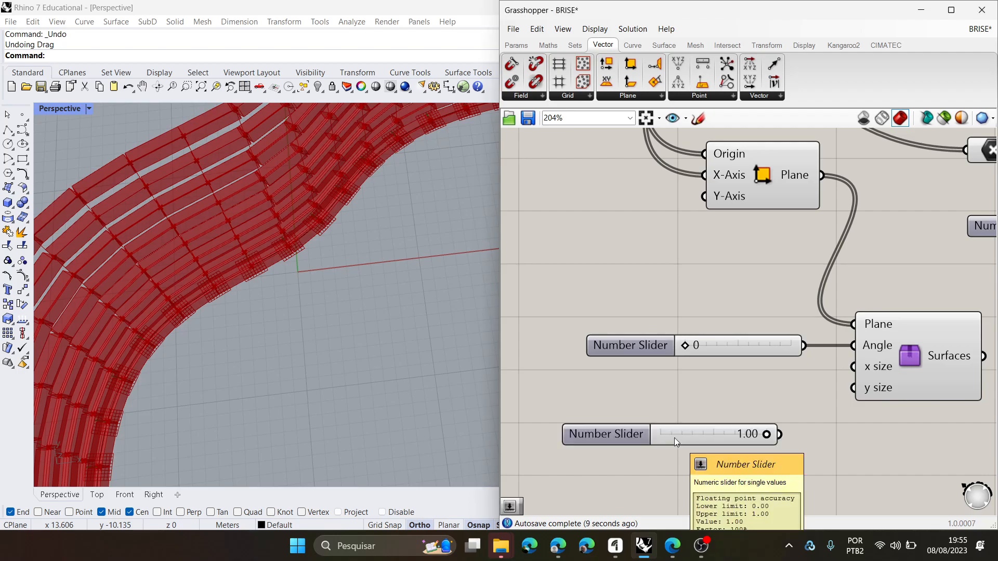
- Duplicate the 1.00 slider and connect the two sliders to the user object's x size and y size inputs
{"action": "left_click", "coordinate": [628, 435]}
{"action": "key", "text": "ctrl+c"}
{"action": "key", "text": "ctrl+v"}
{"action": "left_click_drag", "start_coordinate": [623, 435], "coordinate": [625, 414]}
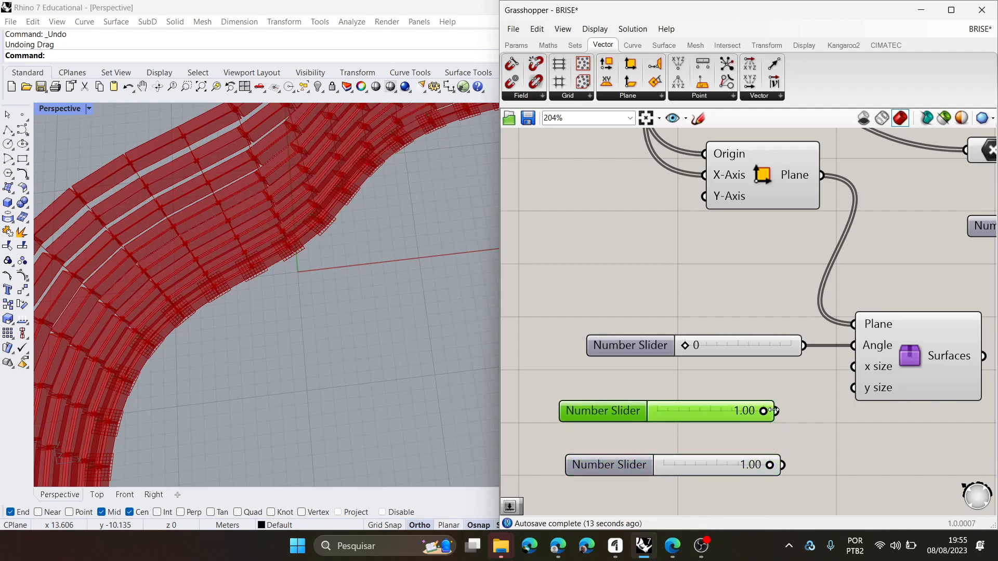
{"action": "left_click_drag", "start_coordinate": [786, 411], "coordinate": [853, 367]}
{"action": "left_click_drag", "start_coordinate": [815, 422], "coordinate": [836, 394]}
{"action": "scroll", "coordinate": [721, 352], "scroll_direction": "down", "scroll_amount": 3}
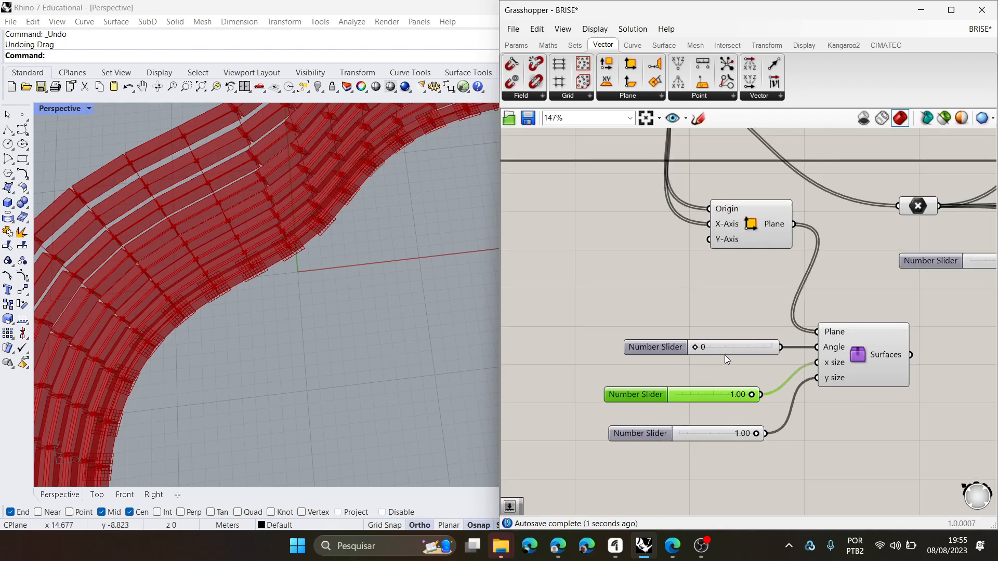
- Select the Surfaces user object and restrict the preview to selected components only
{"action": "left_click", "coordinate": [831, 341]}
{"action": "right_click_drag", "start_coordinate": [300, 315], "coordinate": [275, 271]}
{"action": "scroll", "coordinate": [211, 294], "scroll_direction": "up", "scroll_amount": 10}
{"action": "scroll", "coordinate": [301, 292], "scroll_direction": "up", "scroll_amount": 15}
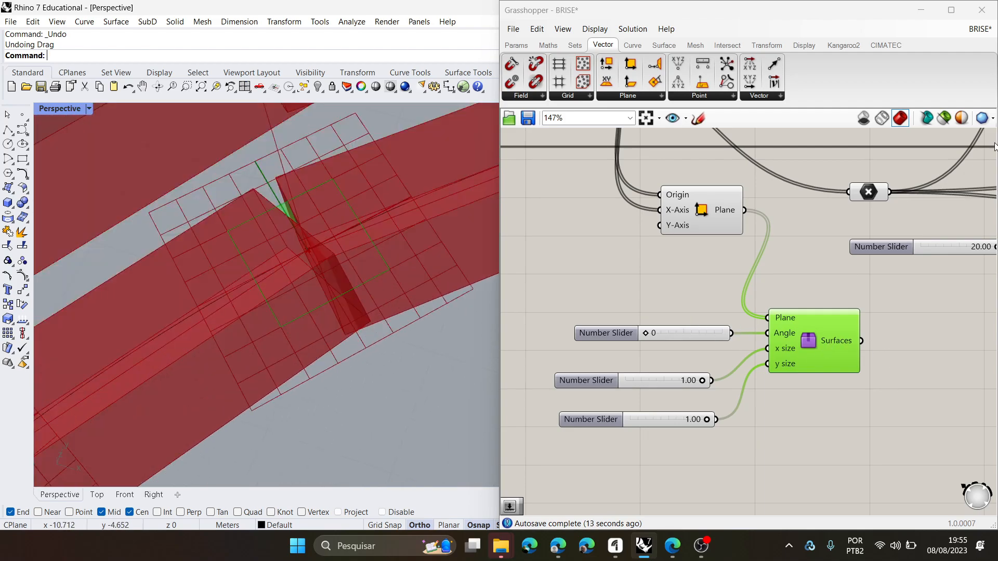
{"action": "left_click", "coordinate": [945, 118]}
{"action": "scroll", "coordinate": [273, 220], "scroll_direction": "down", "scroll_amount": 10}
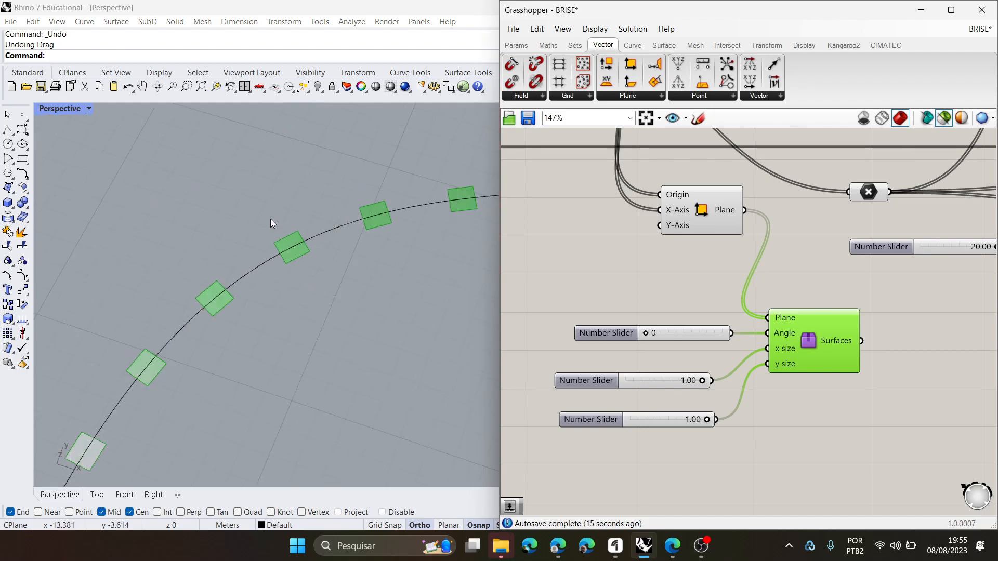
- Examine the placement and rotation of the user object's profiles along the curve from end to end
{"action": "right_click_drag", "start_coordinate": [308, 285], "coordinate": [263, 293]}
{"action": "scroll", "coordinate": [313, 289], "scroll_direction": "up", "scroll_amount": 5}
{"action": "scroll", "coordinate": [264, 293], "scroll_direction": "down", "scroll_amount": 6}
{"action": "scroll", "coordinate": [405, 295], "scroll_direction": "up", "scroll_amount": 4}
{"action": "right_click_drag", "start_coordinate": [405, 294], "coordinate": [445, 290]}
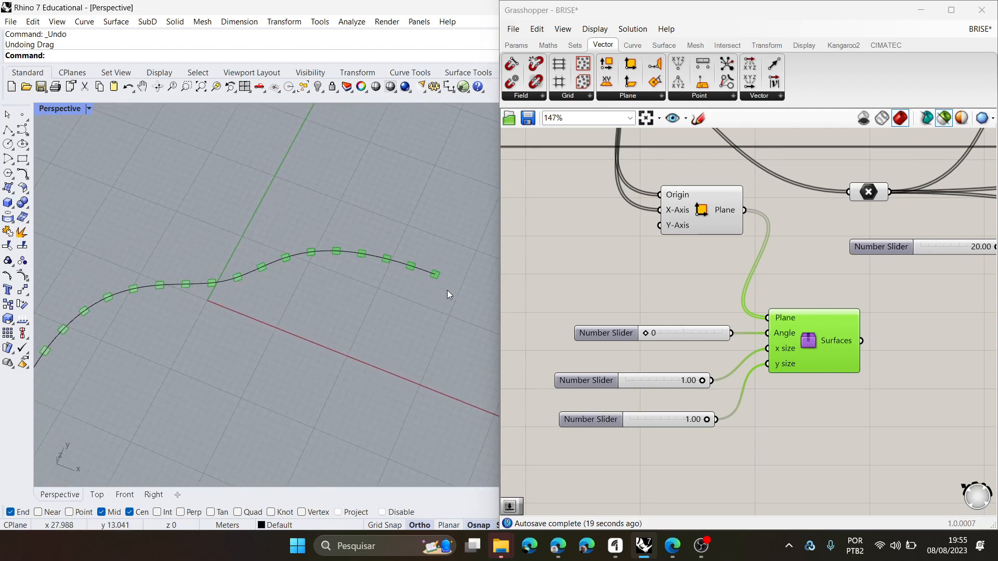
{"action": "scroll", "coordinate": [462, 315], "scroll_direction": "down", "scroll_amount": 5}
{"action": "right_click_drag", "start_coordinate": [357, 316], "coordinate": [313, 348]}
{"action": "scroll", "coordinate": [174, 363], "scroll_direction": "up", "scroll_amount": 9}
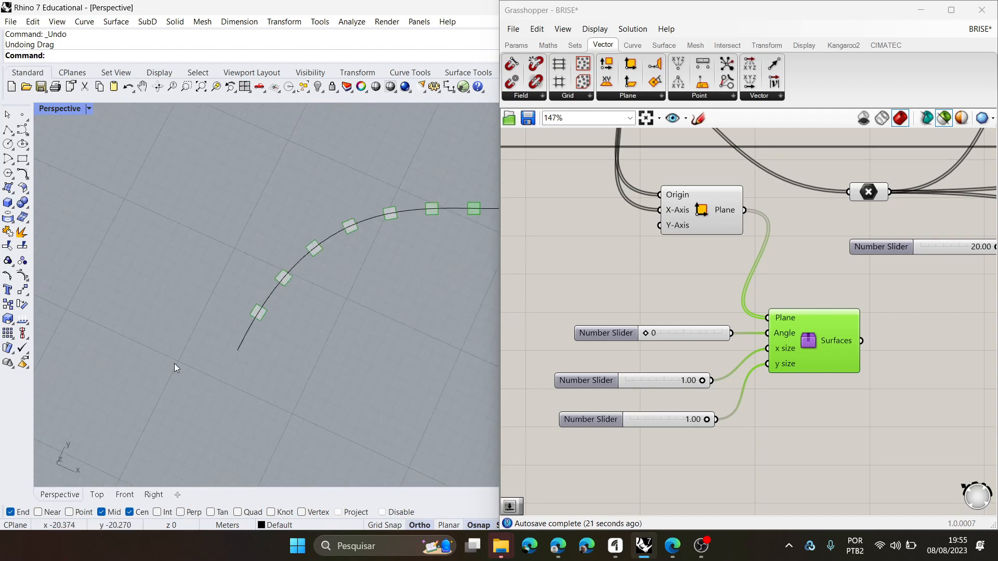
{"action": "scroll", "coordinate": [694, 332], "scroll_direction": "down", "scroll_amount": 3}
{"action": "scroll", "coordinate": [718, 308], "scroll_direction": "up", "scroll_amount": 3}
- Select the Divide Curve component and examine its division points along the curve up to both ends
{"action": "left_click_drag", "start_coordinate": [733, 281], "coordinate": [746, 294]}
{"action": "right_click_drag", "start_coordinate": [279, 357], "coordinate": [369, 327]}
{"action": "right_click_drag", "start_coordinate": [632, 286], "coordinate": [668, 333]}
{"action": "left_click_drag", "start_coordinate": [639, 197], "coordinate": [638, 208]}
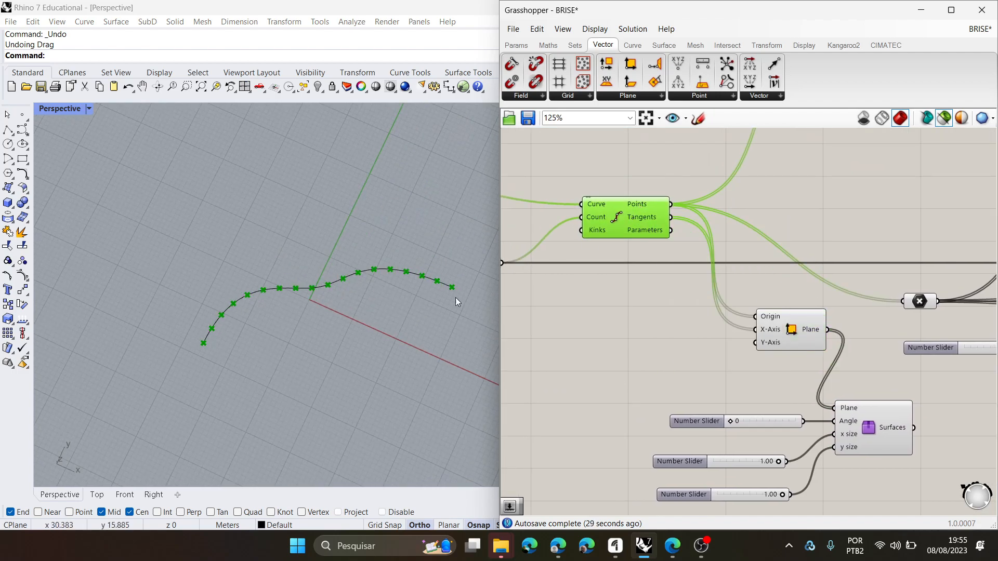
{"action": "right_click_drag", "start_coordinate": [646, 281], "coordinate": [637, 279]}
{"action": "left_click_drag", "start_coordinate": [622, 230], "coordinate": [628, 231]}
{"action": "scroll", "coordinate": [223, 329], "scroll_direction": "up", "scroll_amount": 5}
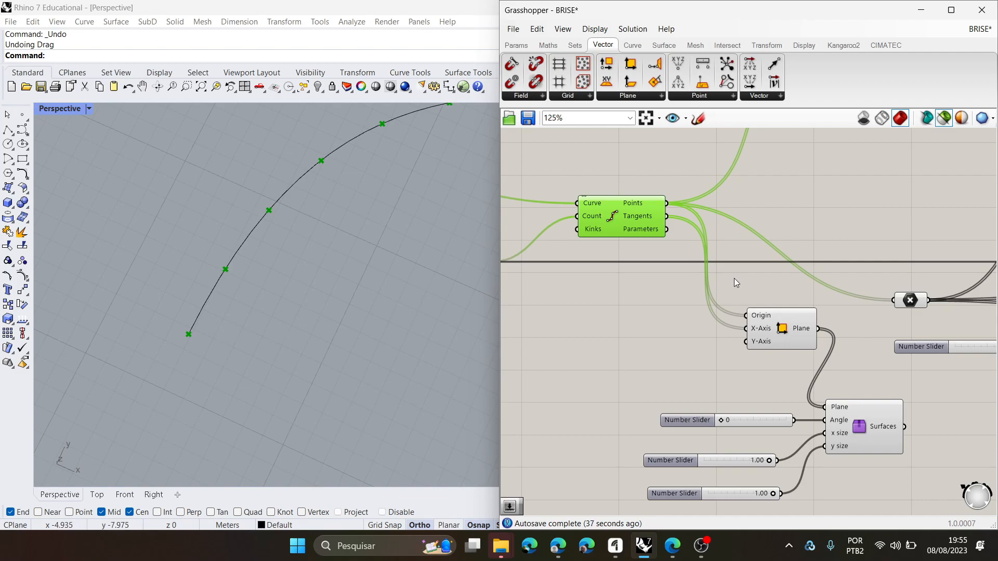
- Select the Construct Plane component and inspect its X-Axis vectors and the planes' orientation near the curve's start
{"action": "left_click", "coordinate": [788, 332]}
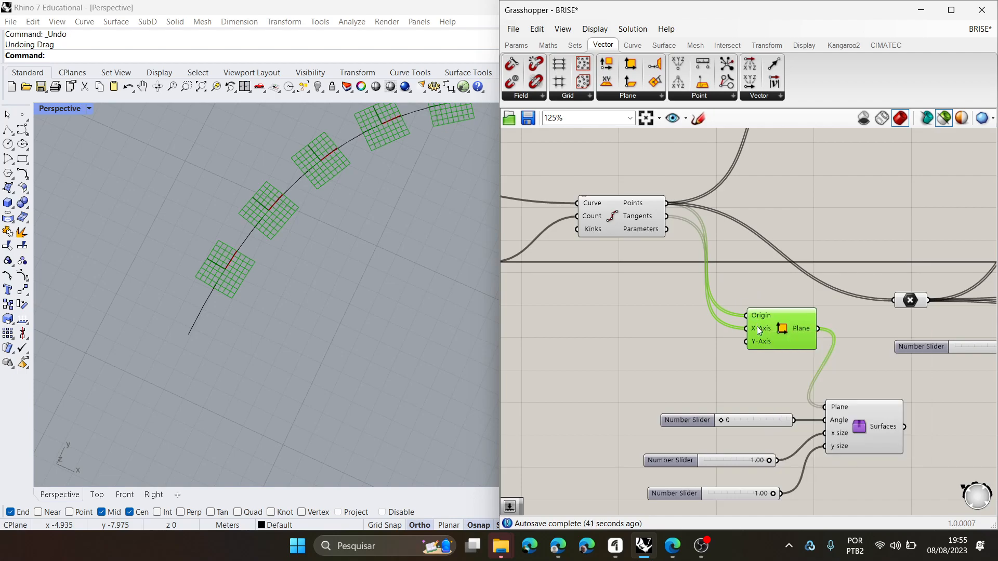
{"action": "mouse_move", "coordinate": [759, 330]}
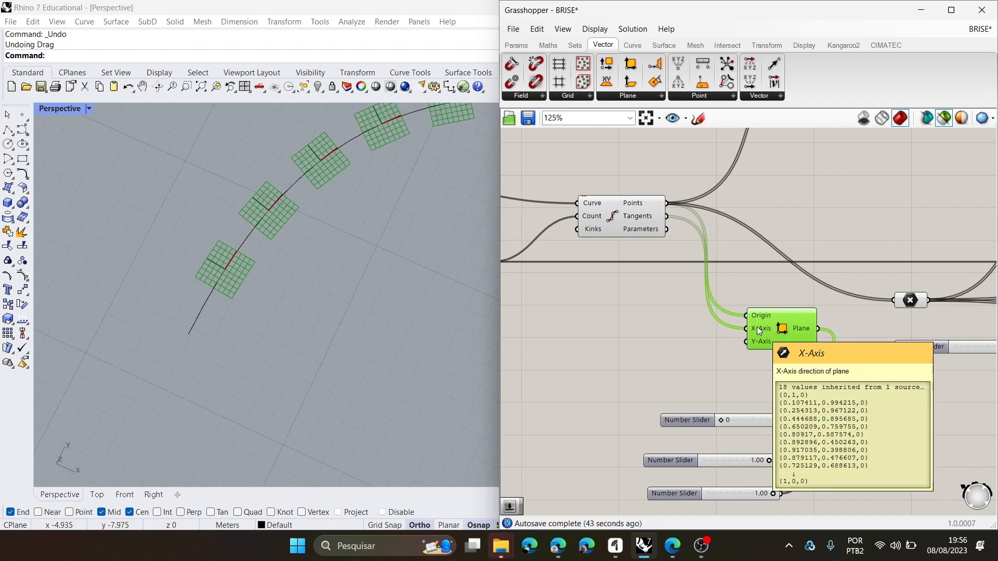
{"action": "mouse_move", "coordinate": [639, 206]}
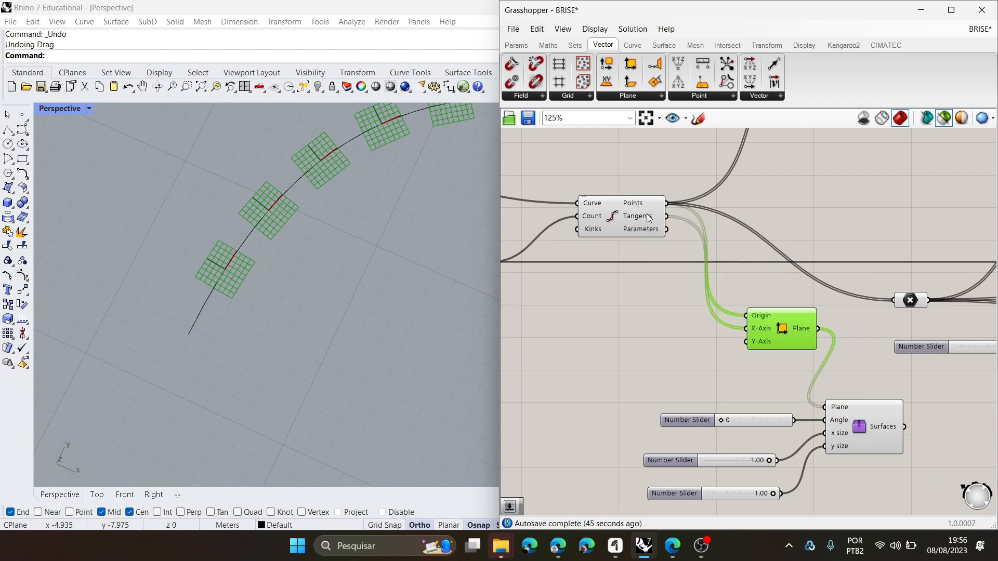
{"action": "mouse_move", "coordinate": [794, 327]}
{"action": "right_click_drag", "start_coordinate": [343, 299], "coordinate": [199, 333]}
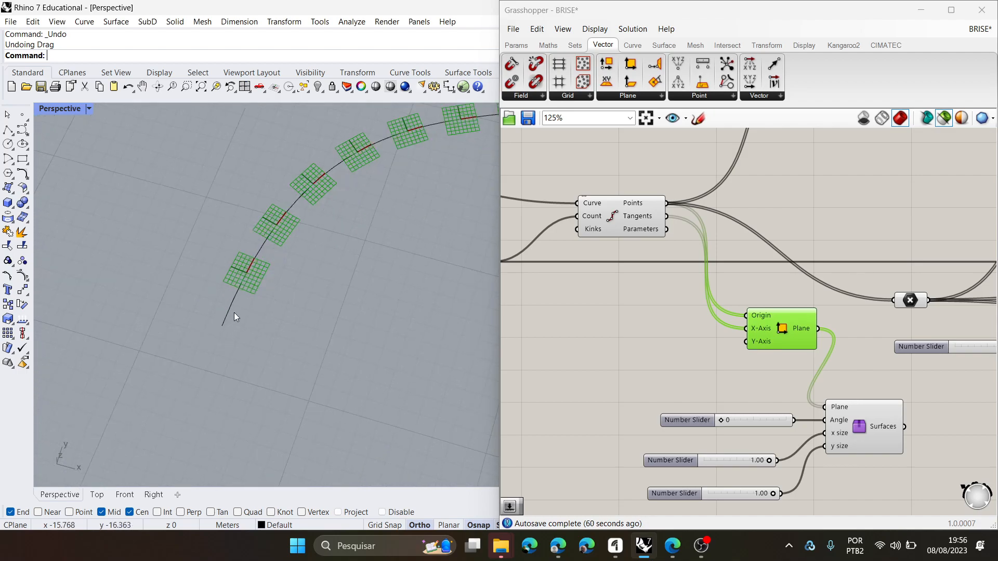
- Select the base curve in the Perspective view and examine its control points and the tangent direction at its start
{"action": "left_click", "coordinate": [230, 314]}
{"action": "scroll", "coordinate": [236, 335], "scroll_direction": "down", "scroll_amount": 5}
{"action": "scroll", "coordinate": [270, 344], "scroll_direction": "up", "scroll_amount": 2}
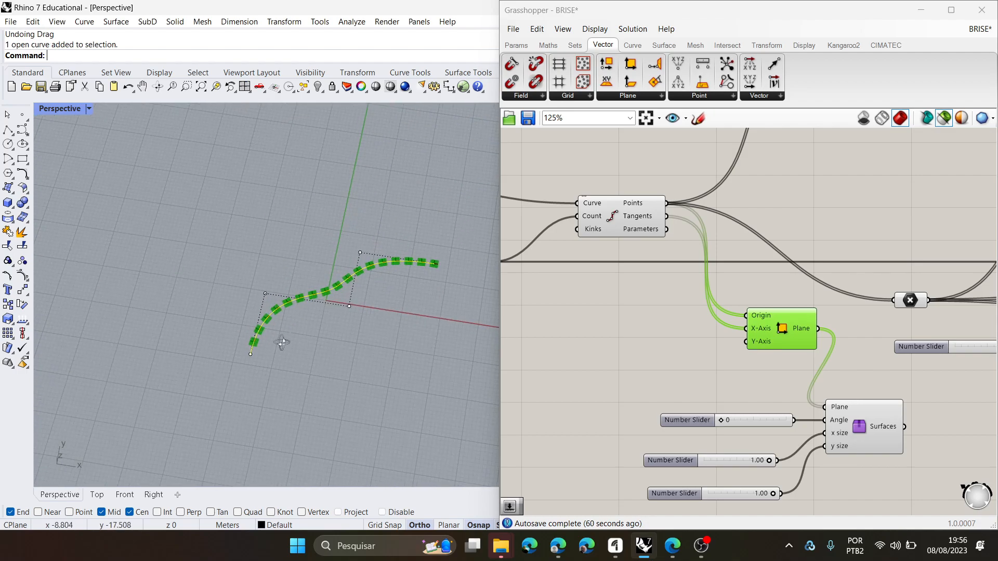
{"action": "scroll", "coordinate": [276, 346], "scroll_direction": "up", "scroll_amount": 2}
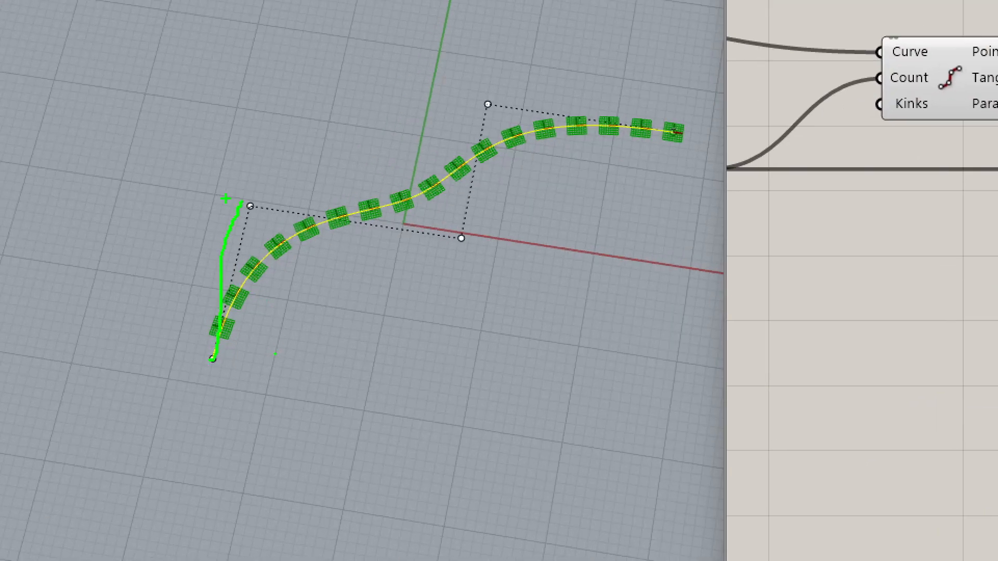
{"action": "left_click_drag", "start_coordinate": [251, 197], "coordinate": [259, 217]}
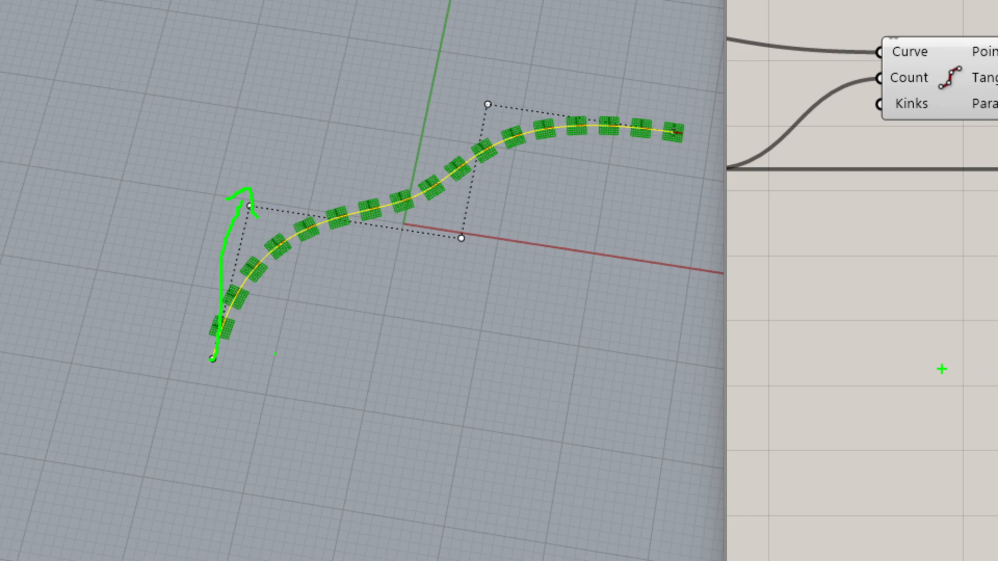
- Add a Cross Product component beside Construct Plane and connect Divide Curve's Tangents output to its Vector A input
{"action": "key", "text": "Escape"}
{"action": "mouse_move", "coordinate": [565, 354]}
{"action": "right_mouse_down"}
{"action": "mouse_move", "coordinate": [567, 319]}
{"action": "mouse_move", "coordinate": [586, 322]}
{"action": "right_mouse_up"}
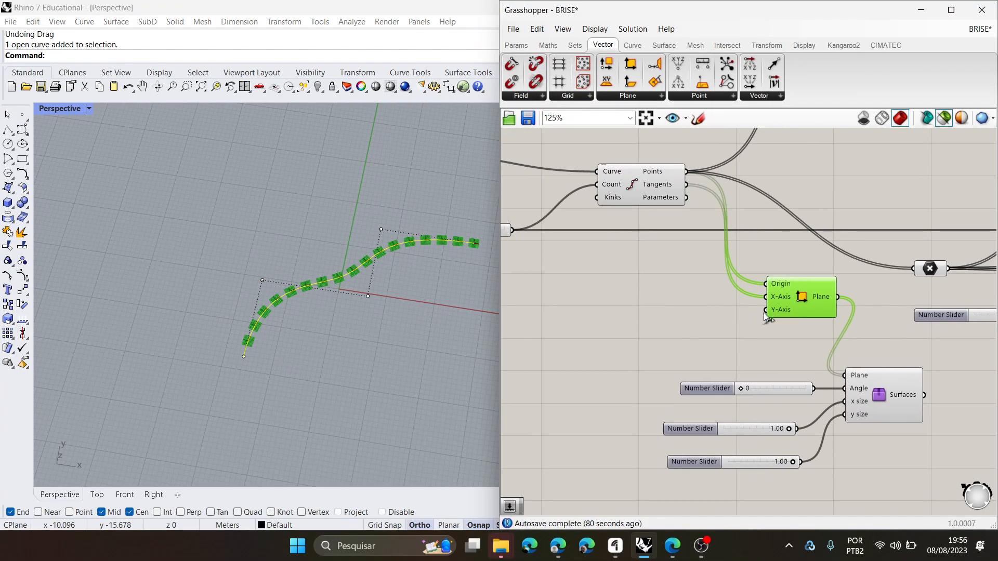
{"action": "left_click_drag", "start_coordinate": [657, 199], "coordinate": [656, 207]}
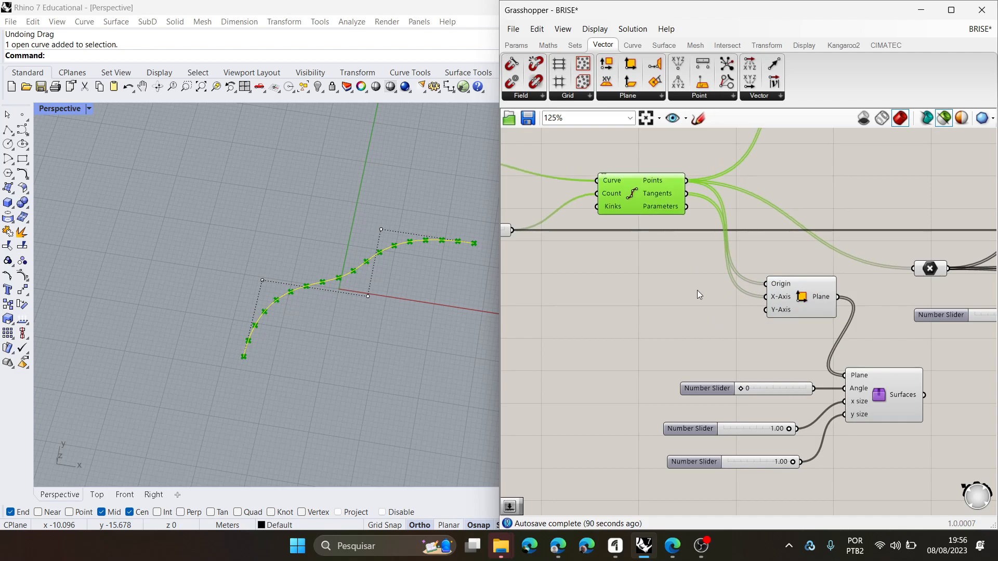
{"action": "right_click_drag", "start_coordinate": [697, 290], "coordinate": [684, 291]}
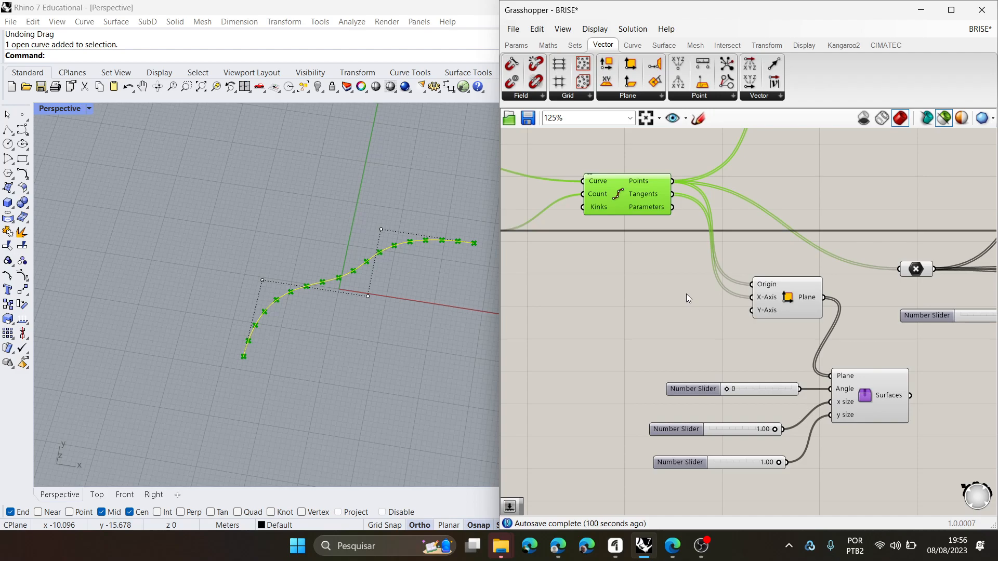
{"action": "left_click", "coordinate": [782, 97]}
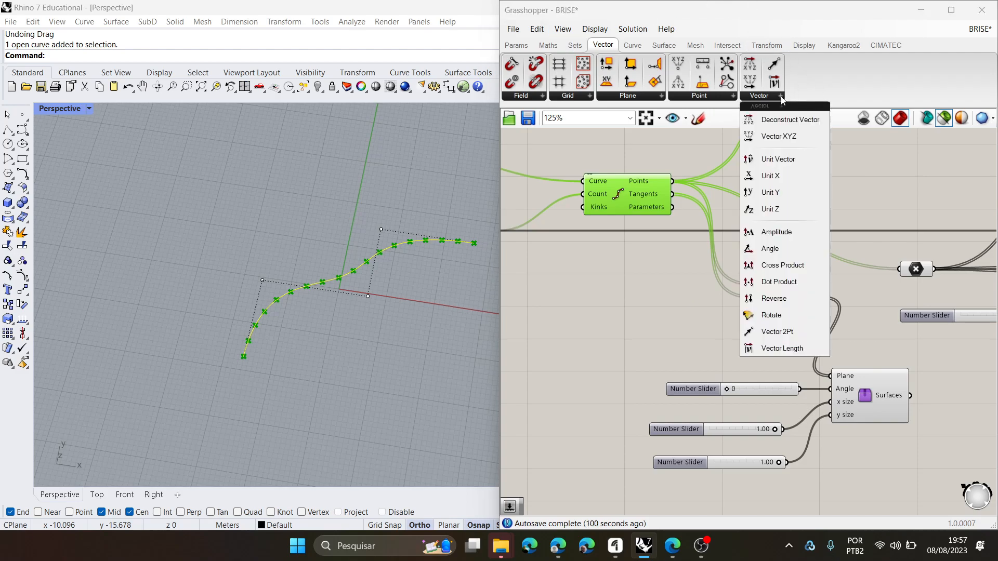
{"action": "left_click", "coordinate": [783, 265]}
{"action": "left_click", "coordinate": [670, 299]}
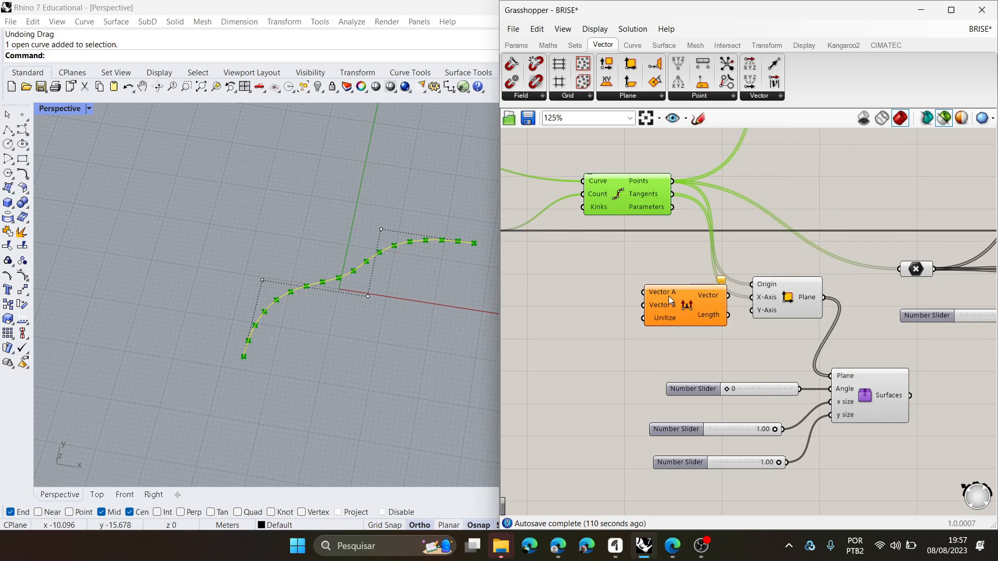
{"action": "scroll", "coordinate": [682, 326], "scroll_direction": "up", "scroll_amount": 2}
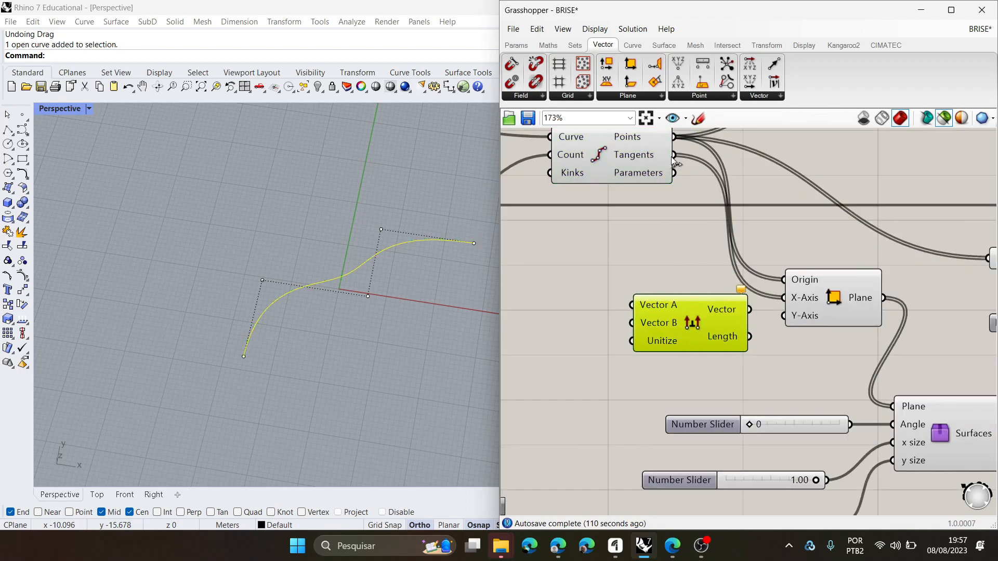
{"action": "left_click_drag", "start_coordinate": [674, 155], "coordinate": [635, 306]}
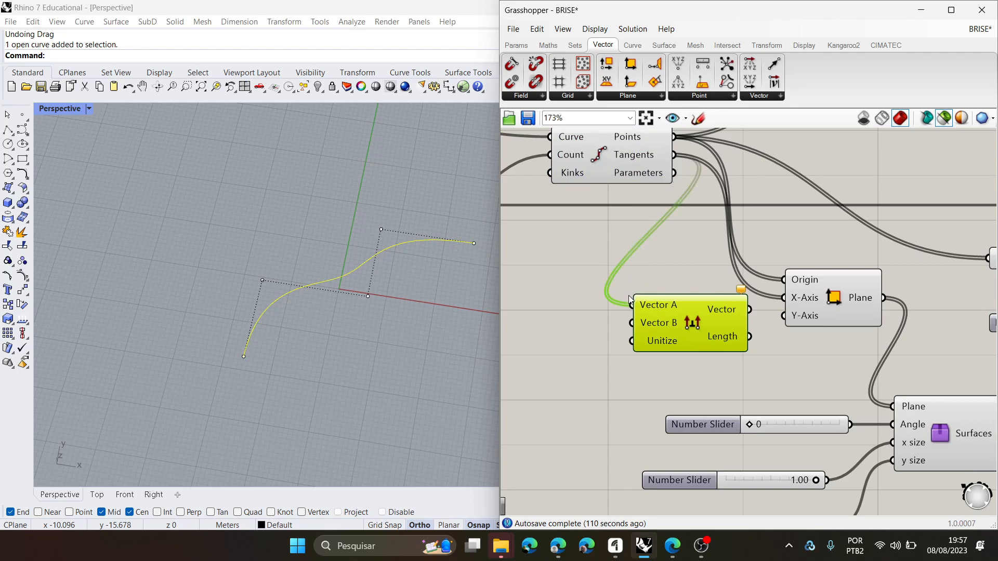
- Add a Unit Z vector, feed it into the Cross Product's Vector B, and connect the resulting Vector to Construct Plane's Y-Axis
{"action": "scroll", "coordinate": [664, 331], "scroll_direction": "down", "scroll_amount": 5}
{"action": "scroll", "coordinate": [675, 336], "scroll_direction": "up", "scroll_amount": 4}
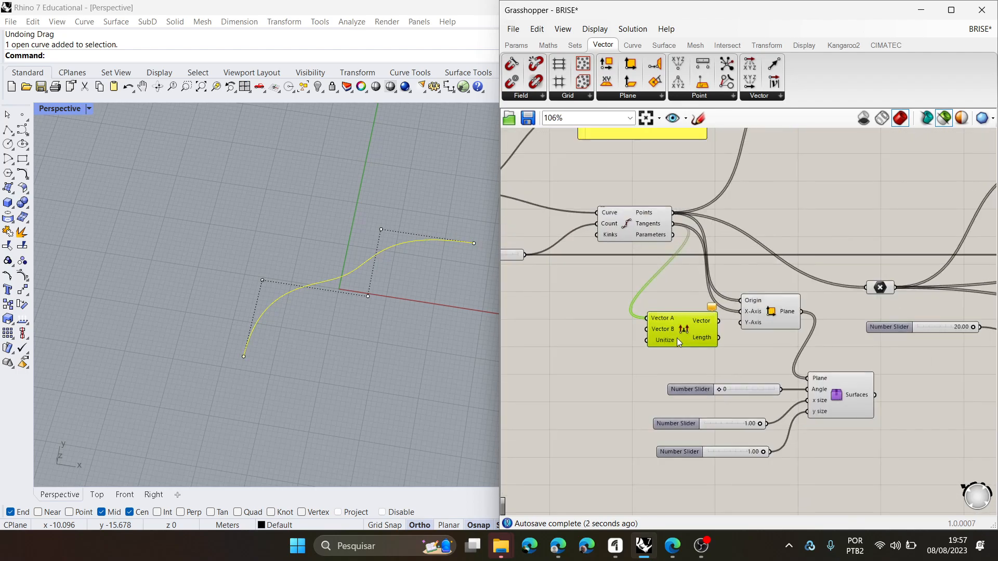
{"action": "double_click", "coordinate": [600, 329]}
{"action": "type", "text": "unit z"}
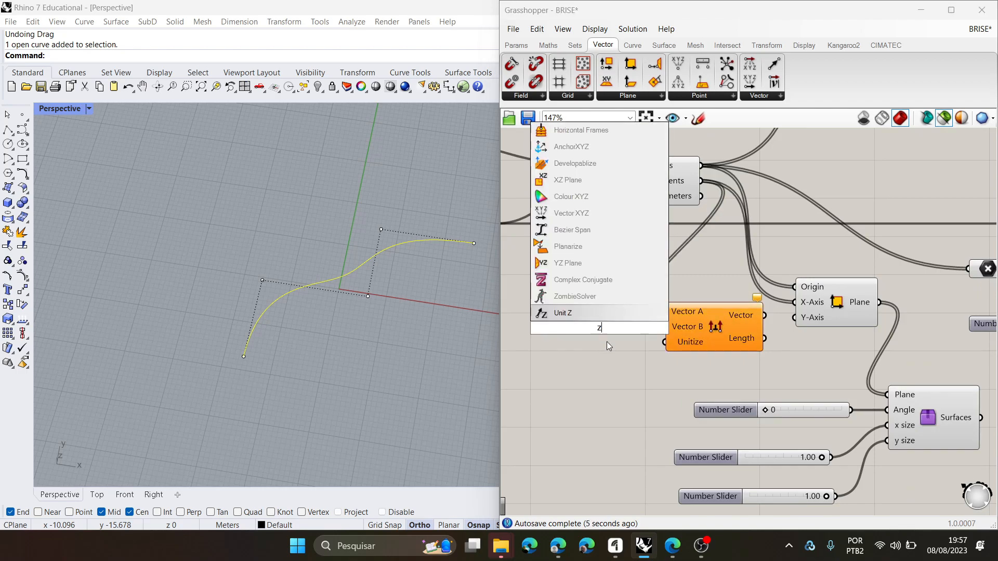
{"action": "key", "text": "Return"}
{"action": "left_click_drag", "start_coordinate": [607, 326], "coordinate": [665, 327]}
{"action": "right_click_drag", "start_coordinate": [708, 345], "coordinate": [704, 351]}
{"action": "left_click_drag", "start_coordinate": [705, 352], "coordinate": [703, 357]}
{"action": "left_click_drag", "start_coordinate": [758, 329], "coordinate": [790, 325]}
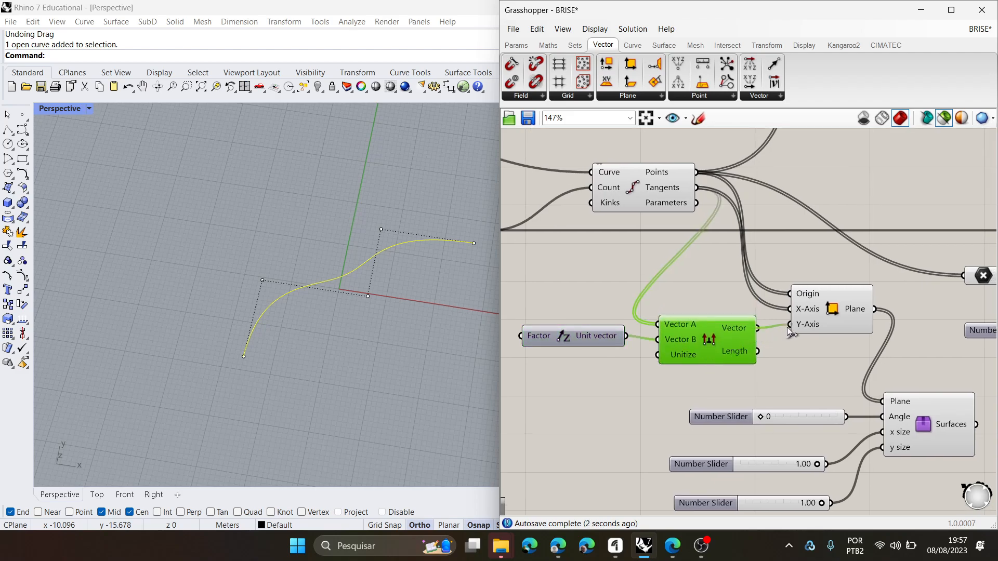
- Select the Construct Plane component and inspect the planes' orientation near the curve's start
{"action": "left_click", "coordinate": [834, 310]}
{"action": "scroll", "coordinate": [238, 387], "scroll_direction": "up", "scroll_amount": 5}
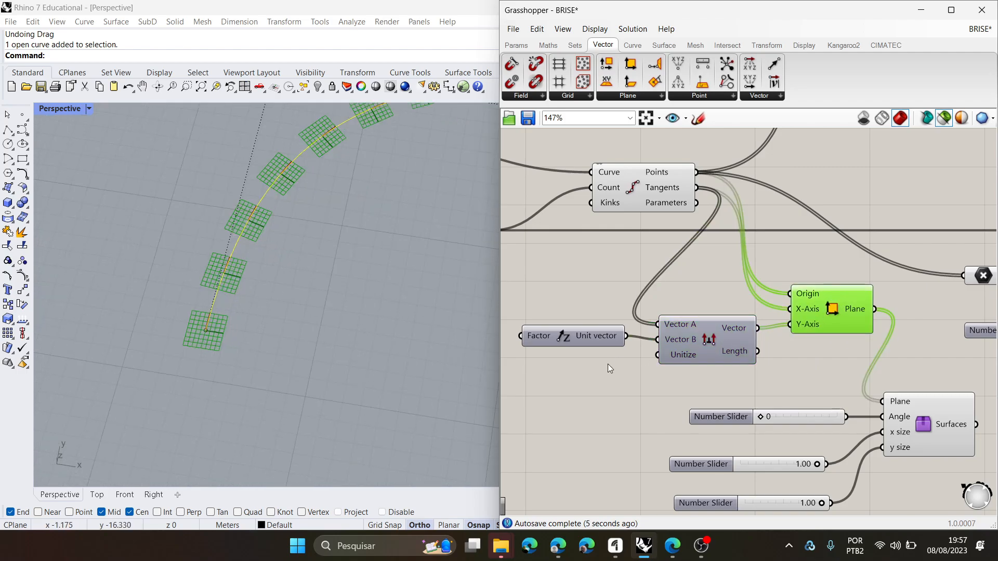
{"action": "left_click_drag", "start_coordinate": [584, 335], "coordinate": [583, 343]}
{"action": "key", "text": "ctrl+z"}
{"action": "left_click", "coordinate": [837, 310]}
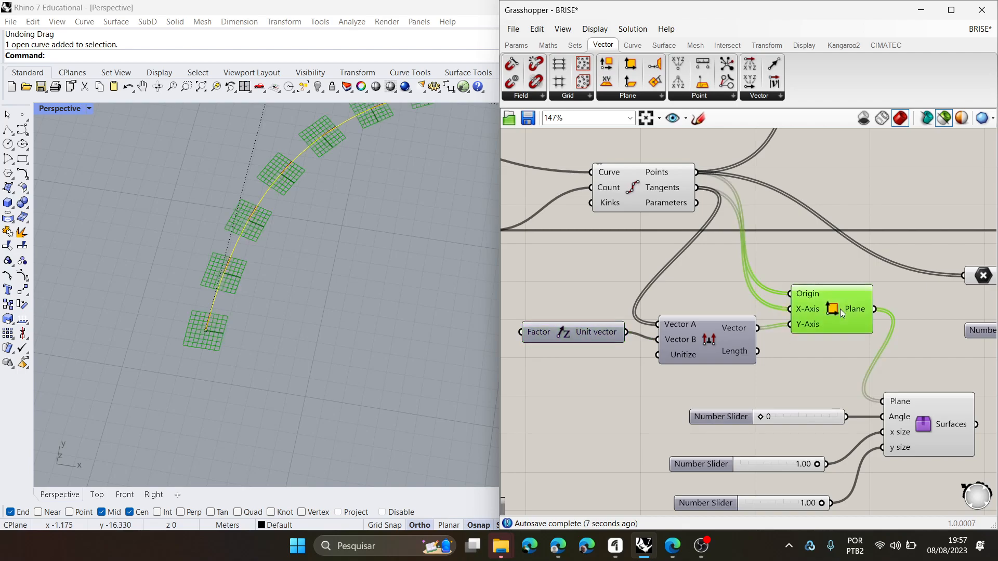
- Turn off the selected-only preview so that all component geometry is drawn in the Perspective view
{"action": "left_click", "coordinate": [947, 119]}
{"action": "scroll", "coordinate": [705, 278], "scroll_direction": "down", "scroll_amount": 2}
{"action": "right_click_drag", "start_coordinate": [725, 267], "coordinate": [735, 240]}
{"action": "scroll", "coordinate": [640, 294], "scroll_direction": "up", "scroll_amount": 2}
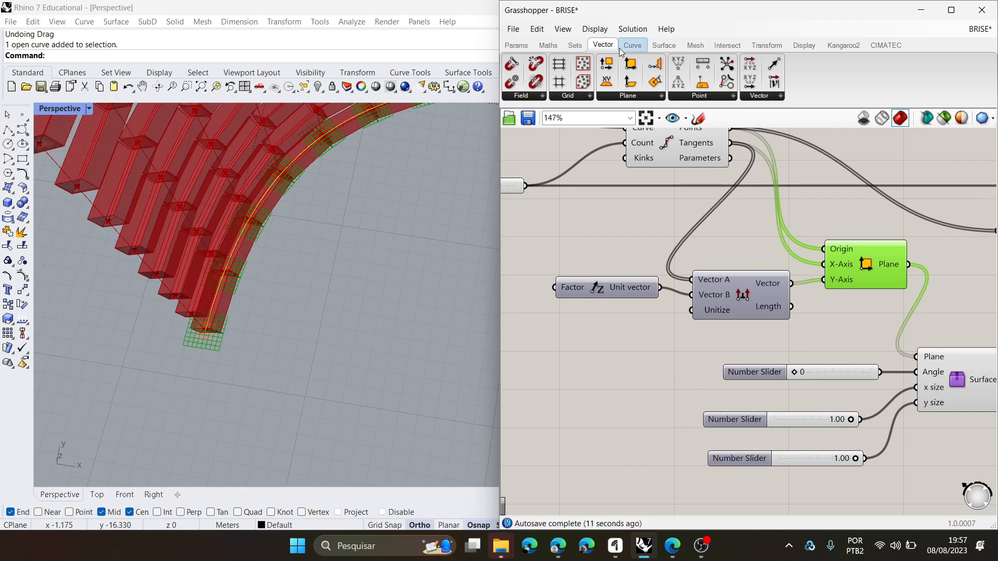
- Look up where Unit Z and Cross Product are found among the Vector components
{"action": "left_click", "coordinate": [755, 301], "text": "ctrl+alt"}
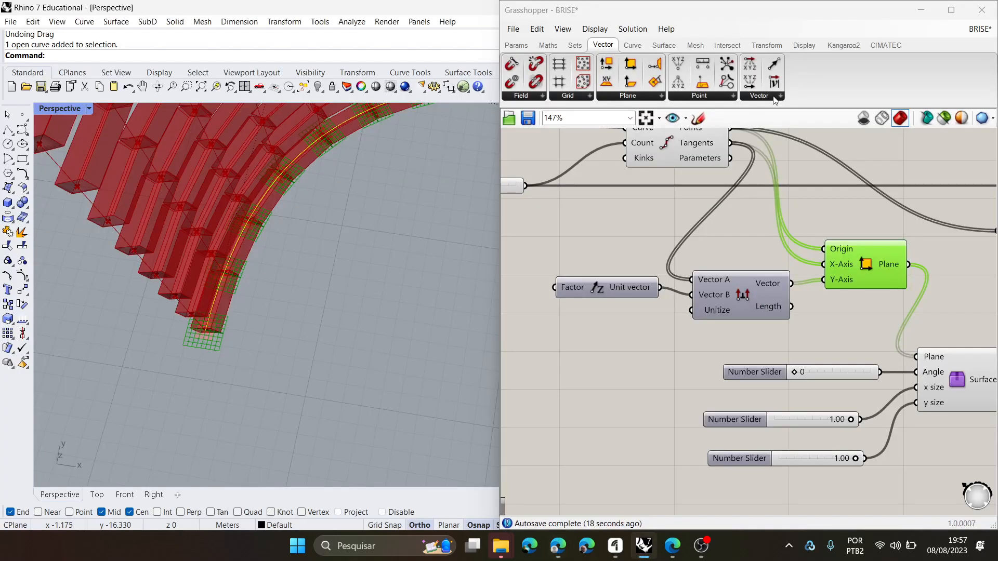
{"action": "left_click", "coordinate": [780, 97]}
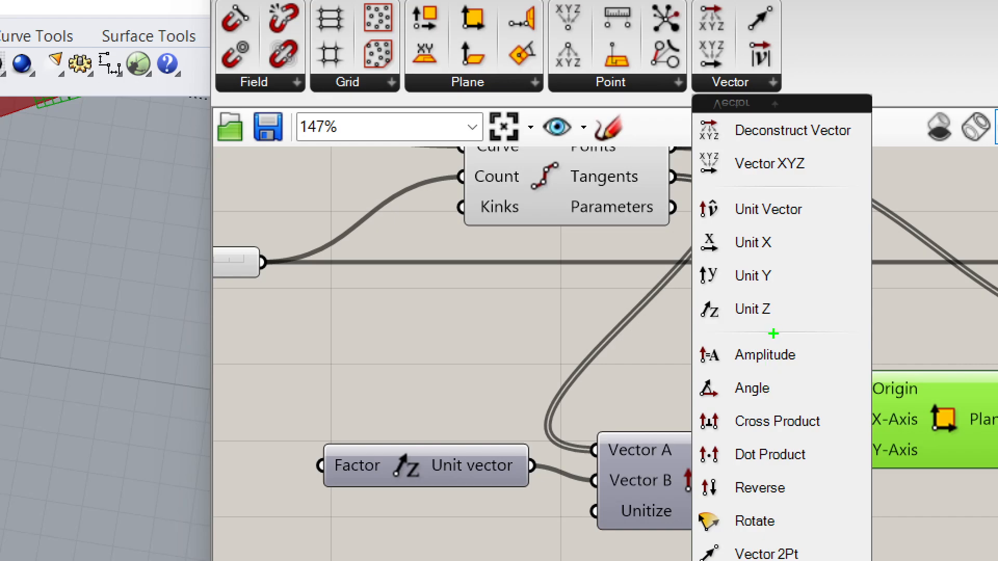
{"action": "mouse_move", "coordinate": [792, 327]}
{"action": "left_mouse_down"}
{"action": "mouse_move", "coordinate": [794, 314]}
{"action": "mouse_move", "coordinate": [699, 286]}
{"action": "mouse_move", "coordinate": [758, 326]}
{"action": "mouse_move", "coordinate": [777, 315]}
{"action": "left_mouse_up"}
{"action": "mouse_move", "coordinate": [836, 445]}
{"action": "left_mouse_down"}
{"action": "mouse_move", "coordinate": [832, 399]}
{"action": "mouse_move", "coordinate": [679, 429]}
{"action": "mouse_move", "coordinate": [819, 416]}
{"action": "left_mouse_up"}
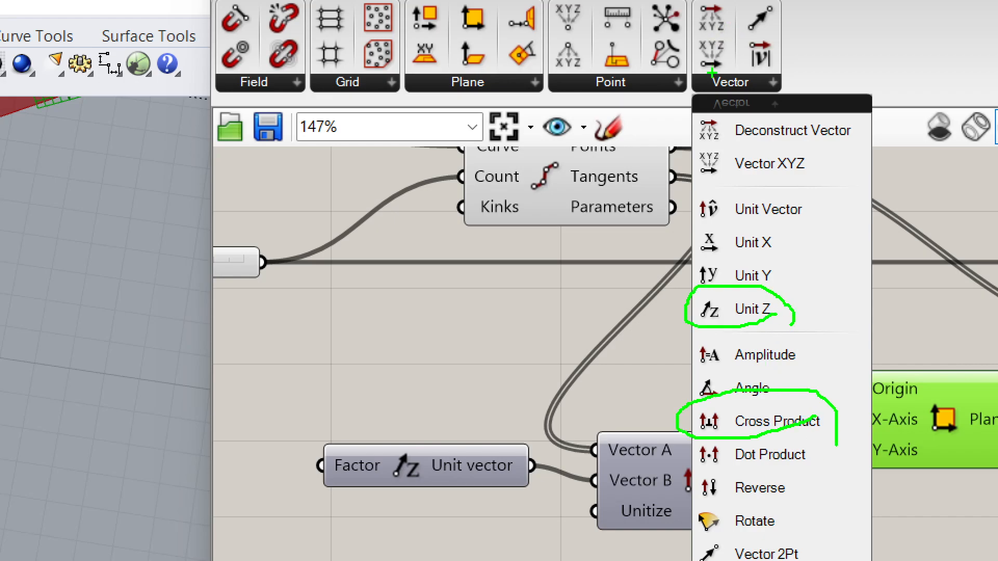
{"action": "mouse_move", "coordinate": [701, 71]}
{"action": "left_mouse_down"}
{"action": "mouse_move", "coordinate": [767, 100]}
{"action": "mouse_move", "coordinate": [737, 64]}
{"action": "left_mouse_up"}
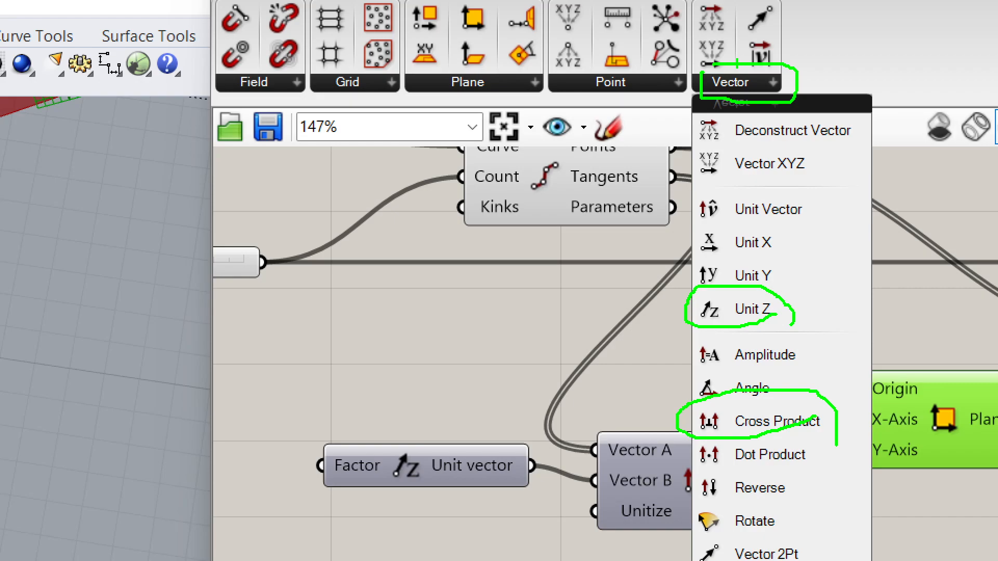
{"action": "key", "text": "Escape"}
- Align the Unit Z, Cross Product and Construct Plane components in a tidy row on the canvas
{"action": "right_click_drag", "start_coordinate": [770, 253], "coordinate": [752, 276]}
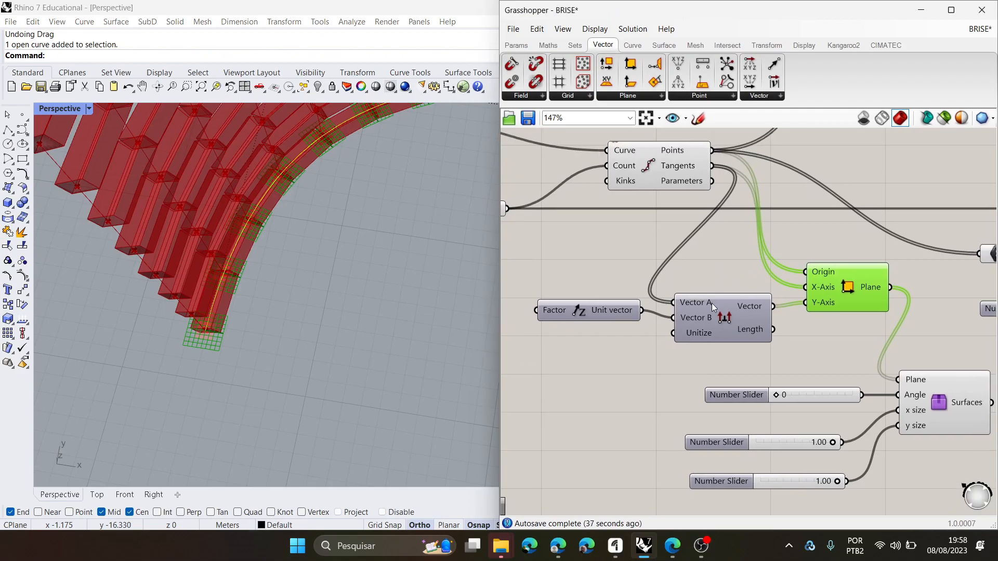
{"action": "left_click_drag", "start_coordinate": [713, 303], "coordinate": [717, 296]}
{"action": "left_click_drag", "start_coordinate": [594, 314], "coordinate": [596, 316]}
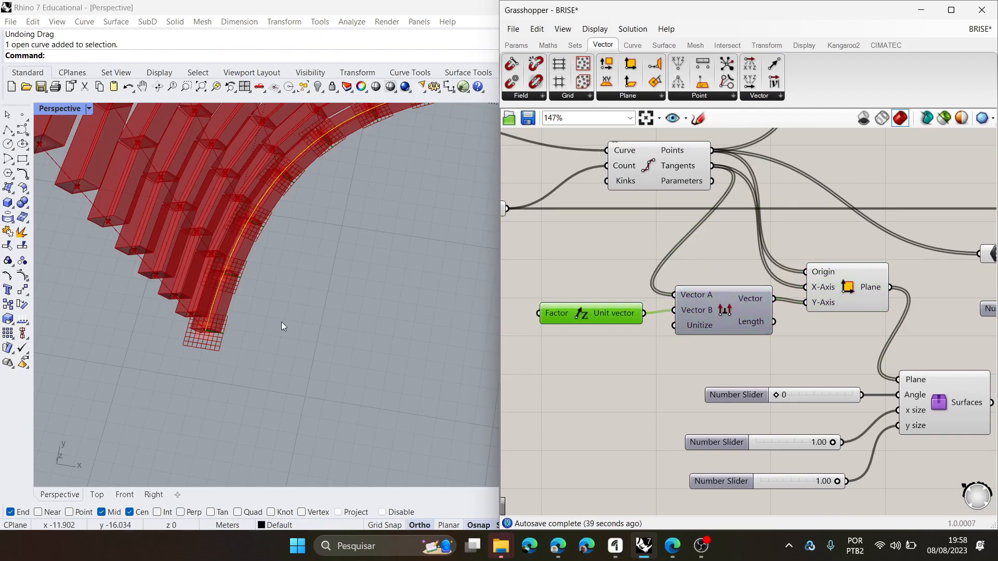
{"action": "scroll", "coordinate": [285, 321], "scroll_direction": "down", "scroll_amount": 9}
{"action": "right_click_drag", "start_coordinate": [281, 335], "coordinate": [364, 220]}
{"action": "scroll", "coordinate": [395, 236], "scroll_direction": "up", "scroll_amount": 6}
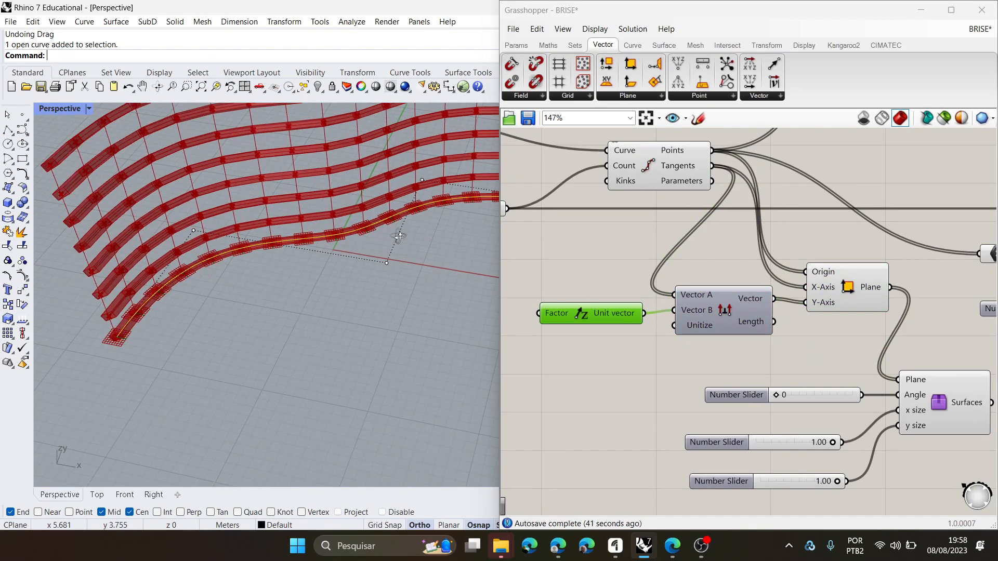
{"action": "left_click_drag", "start_coordinate": [846, 289], "coordinate": [857, 286]}
{"action": "left_click_drag", "start_coordinate": [733, 314], "coordinate": [738, 317]}
{"action": "left_click", "coordinate": [584, 319]}
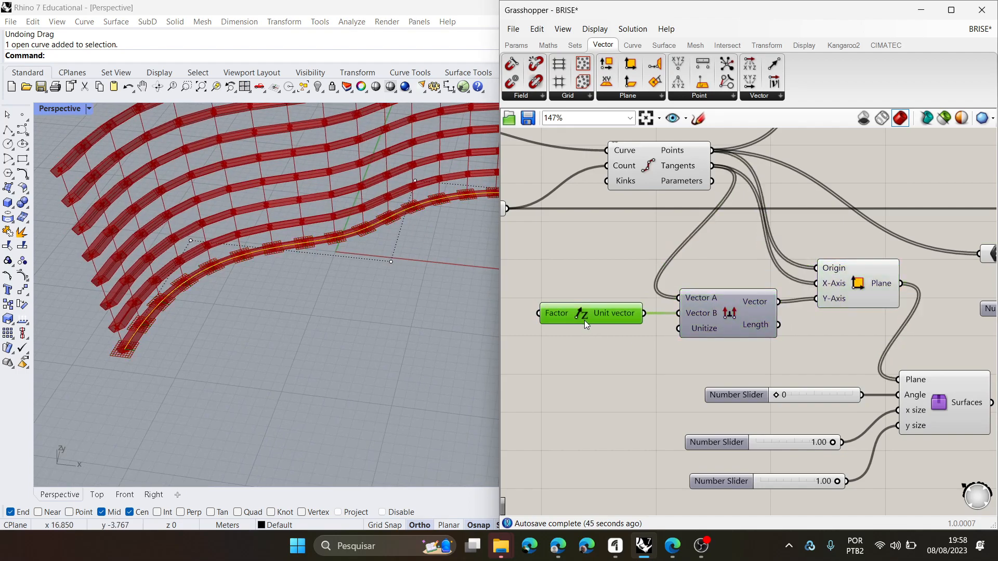
{"action": "left_click_drag", "start_coordinate": [584, 320], "coordinate": [585, 320]}
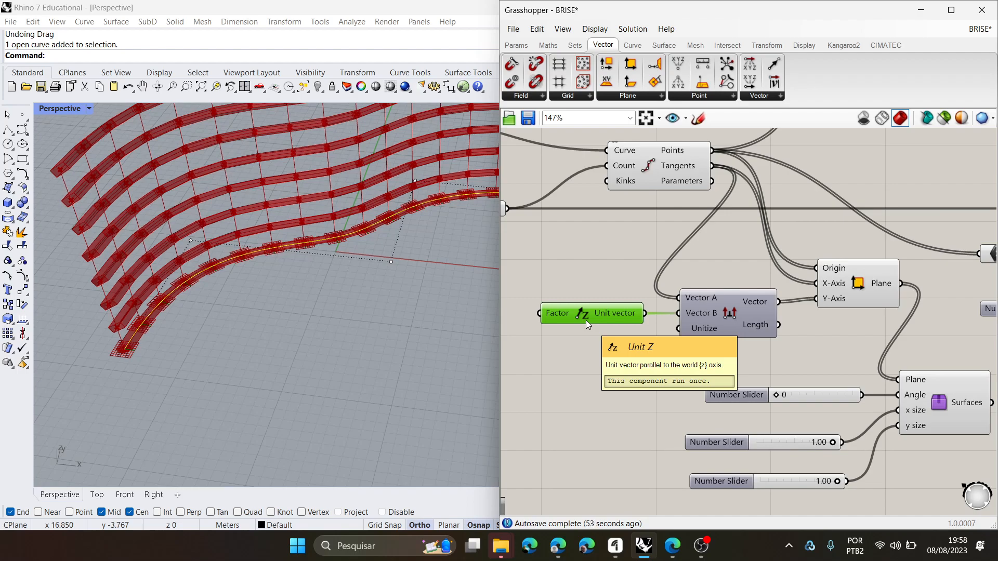
- Examine how the base curve and fins lie relative to the ground plane and the world Z direction
{"action": "scroll", "coordinate": [204, 235], "scroll_direction": "down", "scroll_amount": 9}
{"action": "right_click_drag", "start_coordinate": [258, 294], "coordinate": [305, 241]}
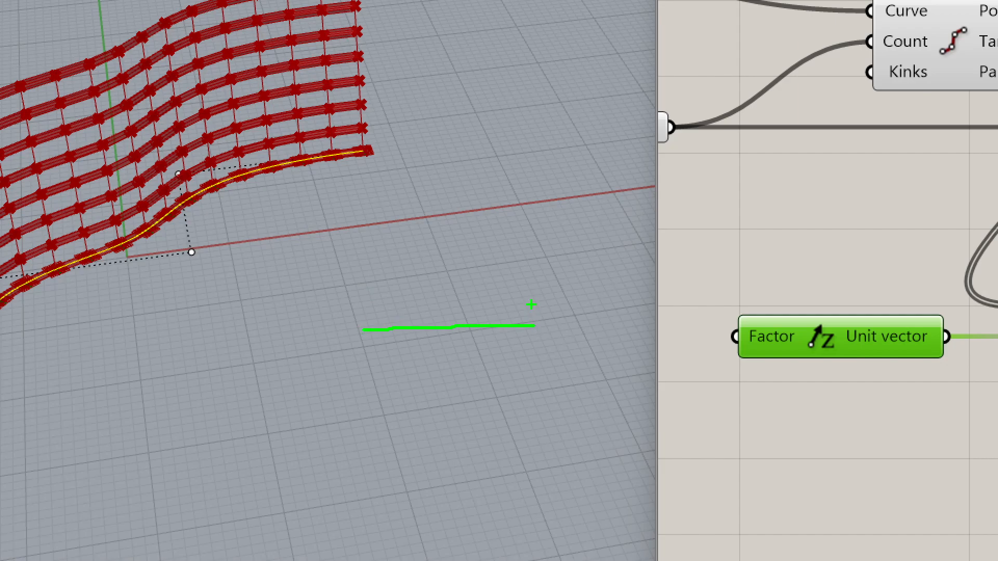
{"action": "left_click_drag", "start_coordinate": [412, 106], "coordinate": [413, 117]}
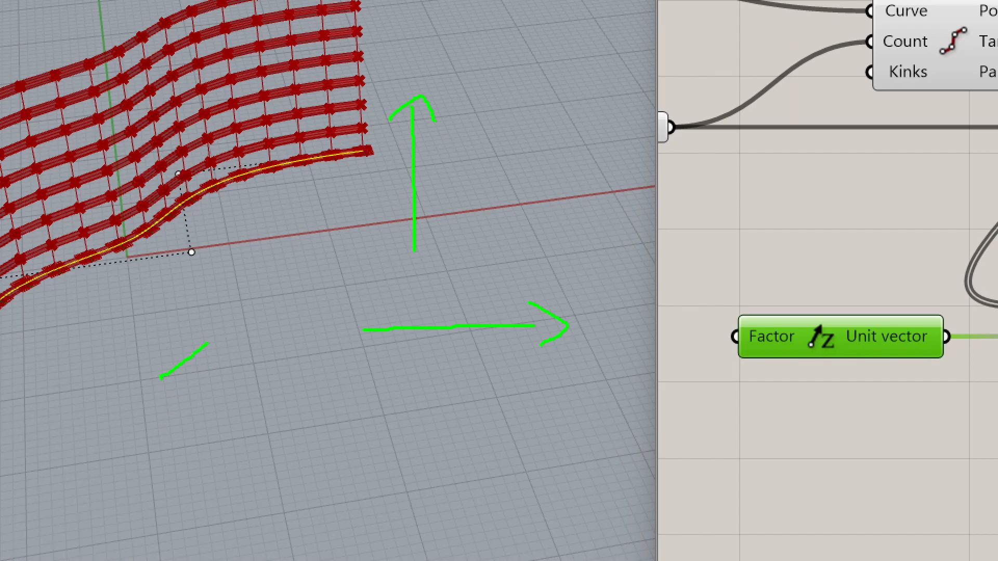
{"action": "left_click_drag", "start_coordinate": [207, 344], "coordinate": [192, 480]}
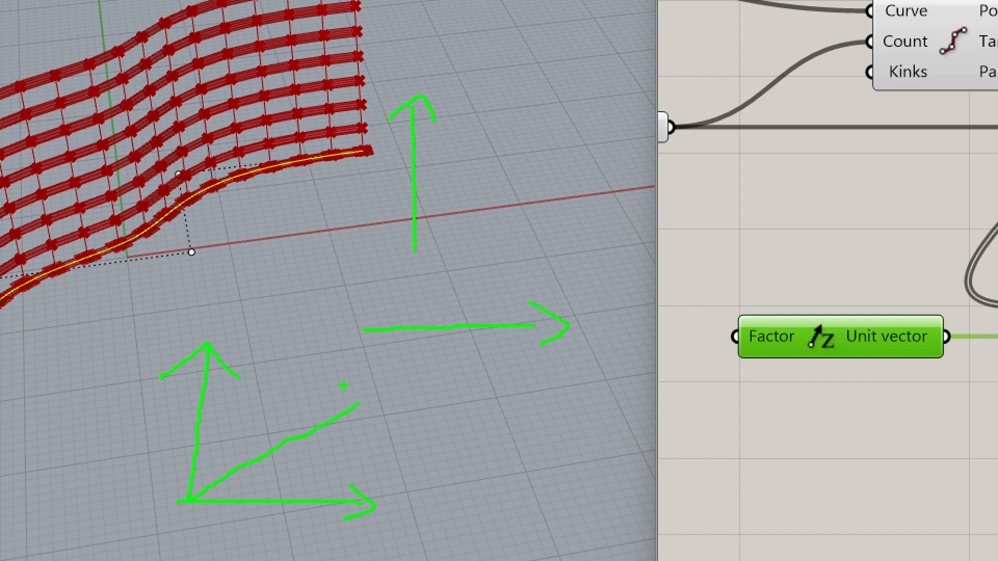
{"action": "left_click_drag", "start_coordinate": [221, 396], "coordinate": [205, 387]}
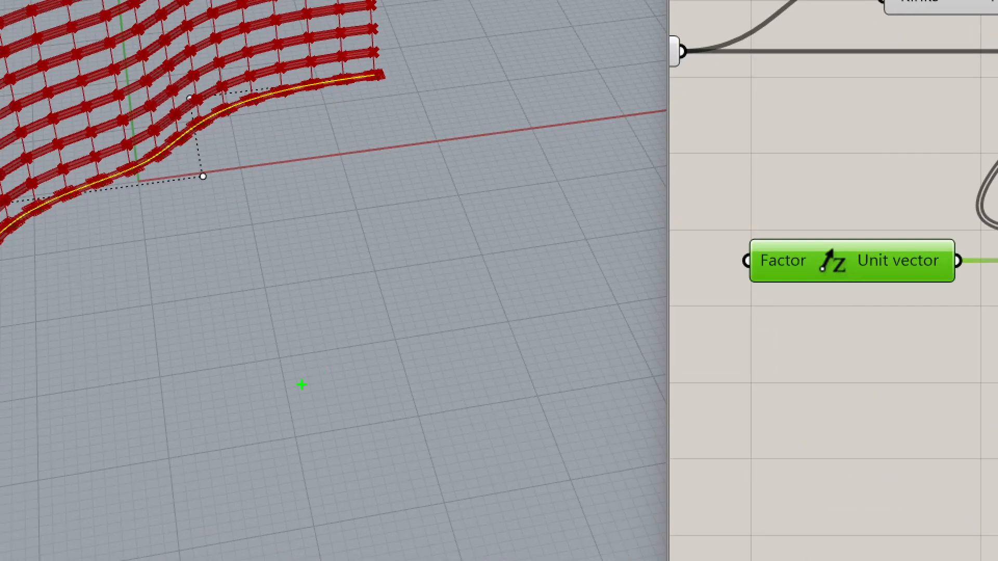
{"action": "key", "text": "r"}
{"action": "mouse_move", "coordinate": [235, 413]}
{"action": "left_mouse_down"}
{"action": "mouse_move", "coordinate": [461, 342]}
{"action": "mouse_move", "coordinate": [462, 364]}
{"action": "left_mouse_up"}
{"action": "key", "text": "b"}
{"action": "left_click_drag", "start_coordinate": [239, 413], "coordinate": [212, 198]}
{"action": "mouse_move", "coordinate": [193, 205]}
{"action": "left_mouse_down"}
{"action": "mouse_move", "coordinate": [230, 196]}
{"action": "mouse_move", "coordinate": [232, 205]}
{"action": "left_mouse_up"}
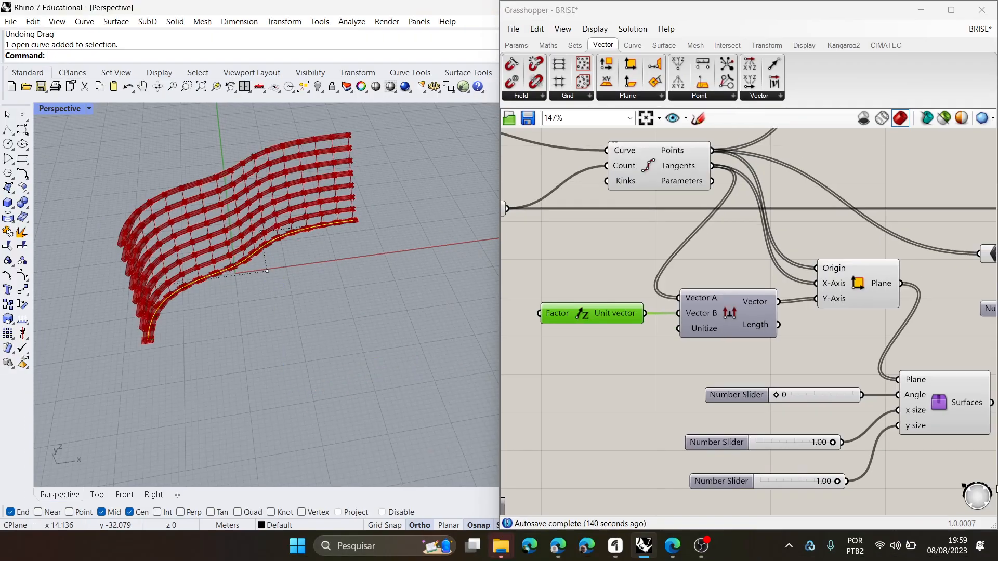
- Select the existing Construct Plane, Deconstruct Plane and Construct Plane chain for the BRISE fins and examine its wiring
{"action": "scroll", "coordinate": [631, 327], "scroll_direction": "down", "scroll_amount": 4}
{"action": "scroll", "coordinate": [721, 341], "scroll_direction": "up", "scroll_amount": 7}
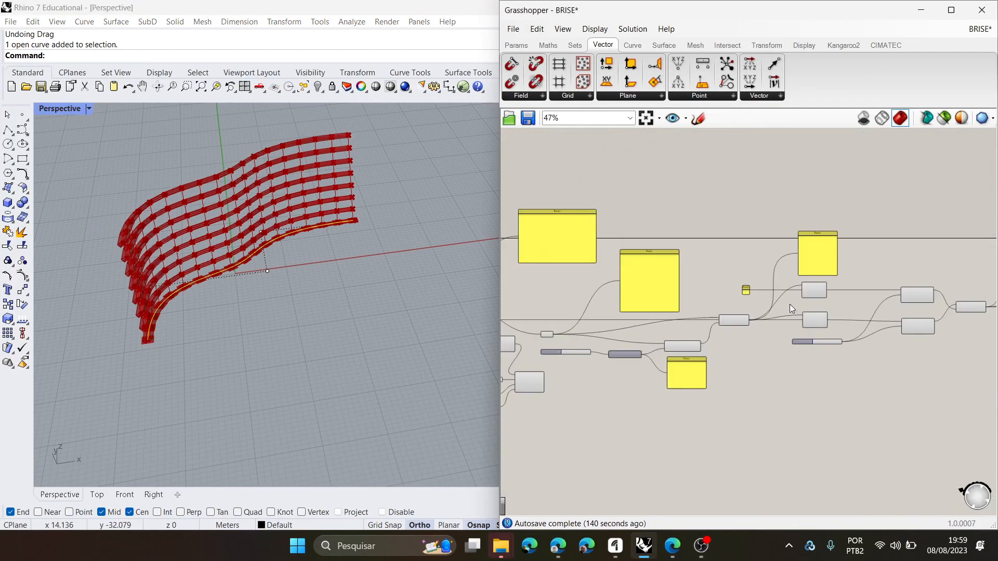
{"action": "left_click", "coordinate": [681, 267]}
{"action": "left_click", "coordinate": [780, 260], "text": "shift"}
{"action": "left_click", "coordinate": [909, 275], "text": "shift"}
{"action": "scroll", "coordinate": [713, 307], "scroll_direction": "down", "scroll_amount": 2}
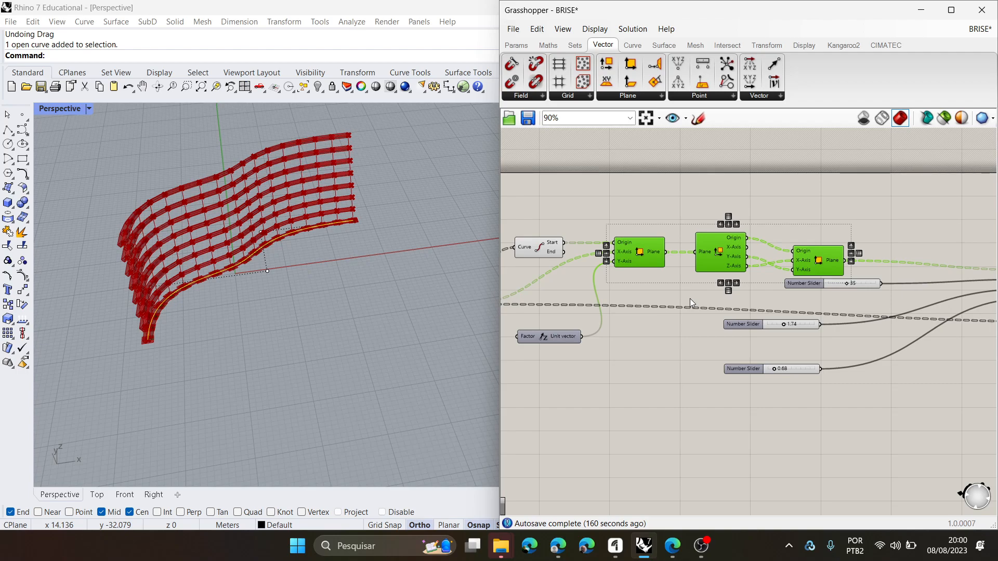
{"action": "scroll", "coordinate": [690, 298], "scroll_direction": "down", "scroll_amount": 5}
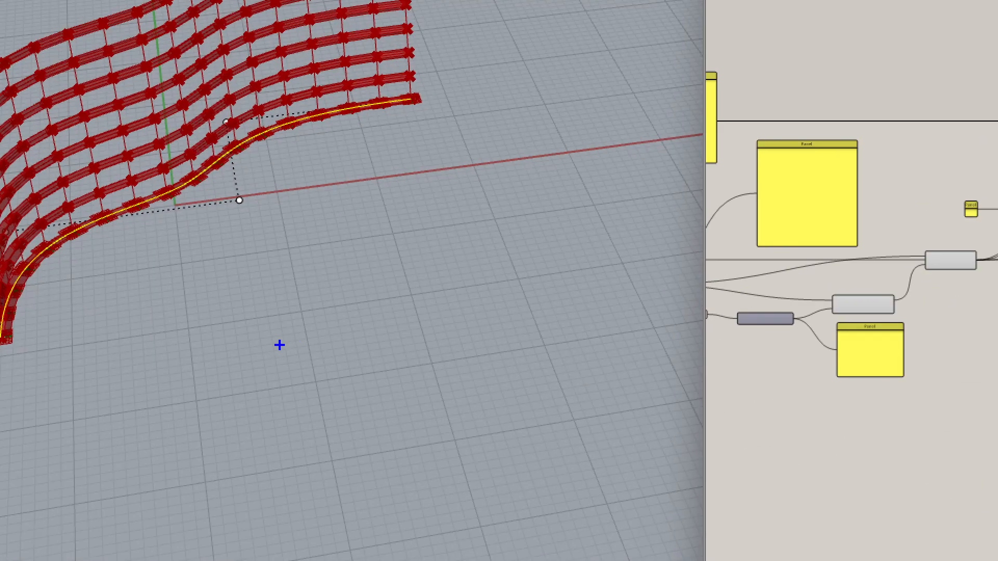
{"action": "left_click_drag", "start_coordinate": [287, 342], "coordinate": [411, 318]}
{"action": "left_click_drag", "start_coordinate": [507, 284], "coordinate": [522, 314]}
{"action": "mouse_move", "coordinate": [106, 390]}
{"action": "left_mouse_down"}
{"action": "mouse_move", "coordinate": [264, 351]}
{"action": "mouse_move", "coordinate": [87, 393]}
{"action": "mouse_move", "coordinate": [156, 409]}
{"action": "left_mouse_up"}
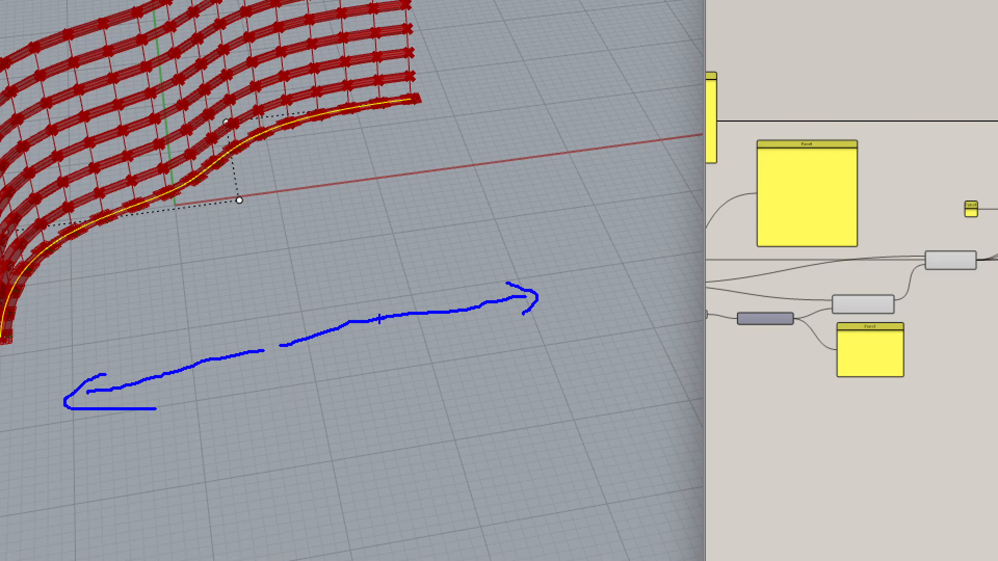
{"action": "left_click_drag", "start_coordinate": [557, 292], "coordinate": [671, 280]}
{"action": "mouse_move", "coordinate": [663, 267]}
{"action": "left_mouse_down"}
{"action": "mouse_move", "coordinate": [680, 275]}
{"action": "mouse_move", "coordinate": [662, 285]}
{"action": "left_mouse_up"}
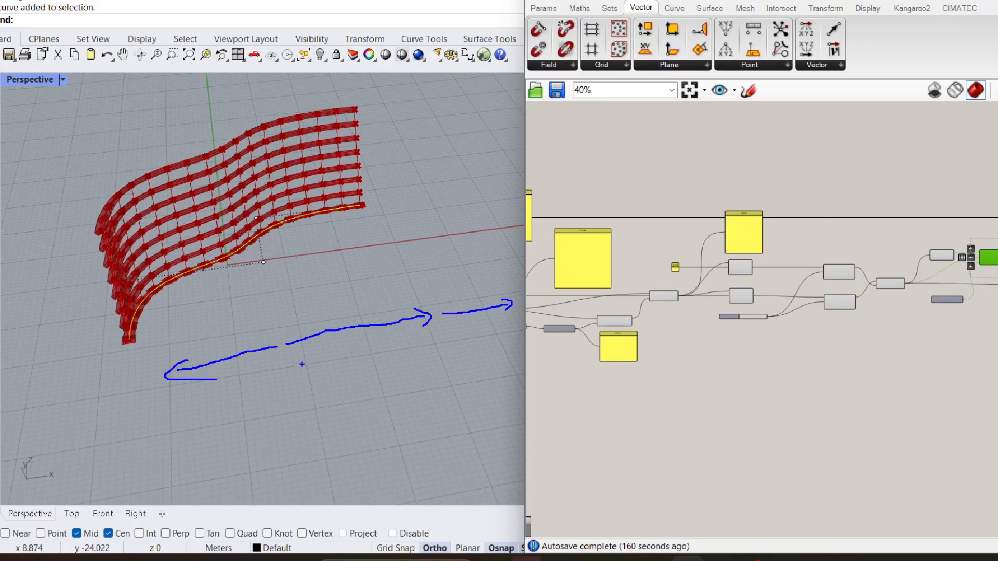
{"action": "mouse_move", "coordinate": [304, 352]}
{"action": "left_mouse_down"}
{"action": "mouse_move", "coordinate": [304, 312]}
{"action": "mouse_move", "coordinate": [322, 279]}
{"action": "mouse_move", "coordinate": [364, 264]}
{"action": "left_mouse_up"}
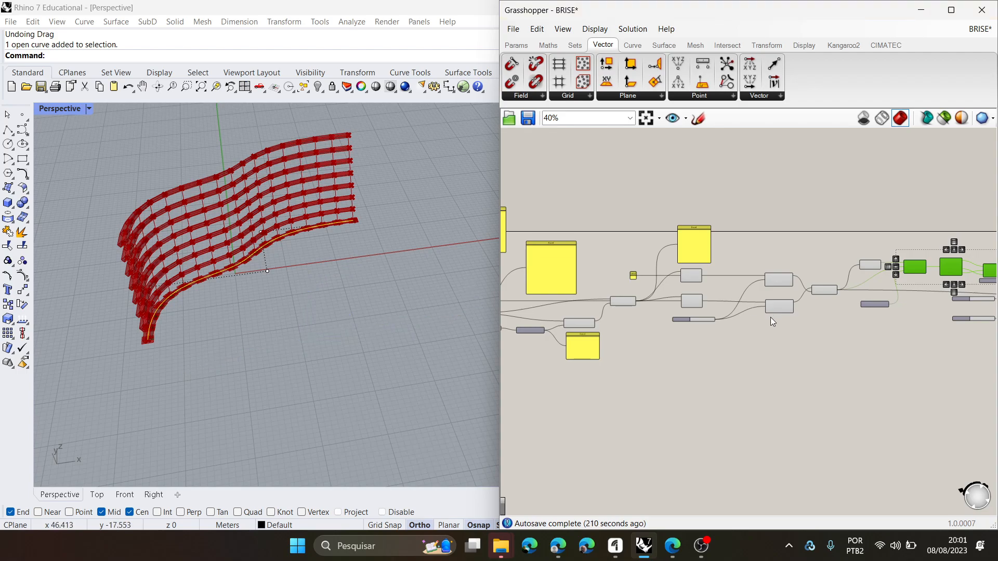
- Examine the fin facade from the curve's start and select Divide Curve to review its connections to Cross Product and Construct Plane
{"action": "scroll", "coordinate": [770, 317], "scroll_direction": "down", "scroll_amount": 5}
{"action": "scroll", "coordinate": [632, 331], "scroll_direction": "up", "scroll_amount": 3}
{"action": "right_click_drag", "start_coordinate": [221, 291], "coordinate": [246, 270]}
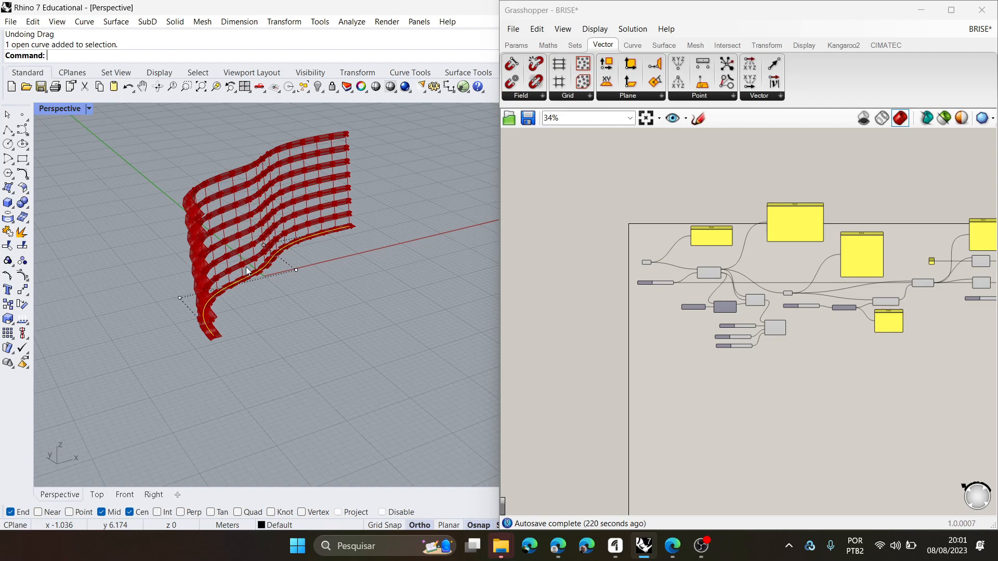
{"action": "right_click_drag", "start_coordinate": [258, 276], "coordinate": [301, 301]}
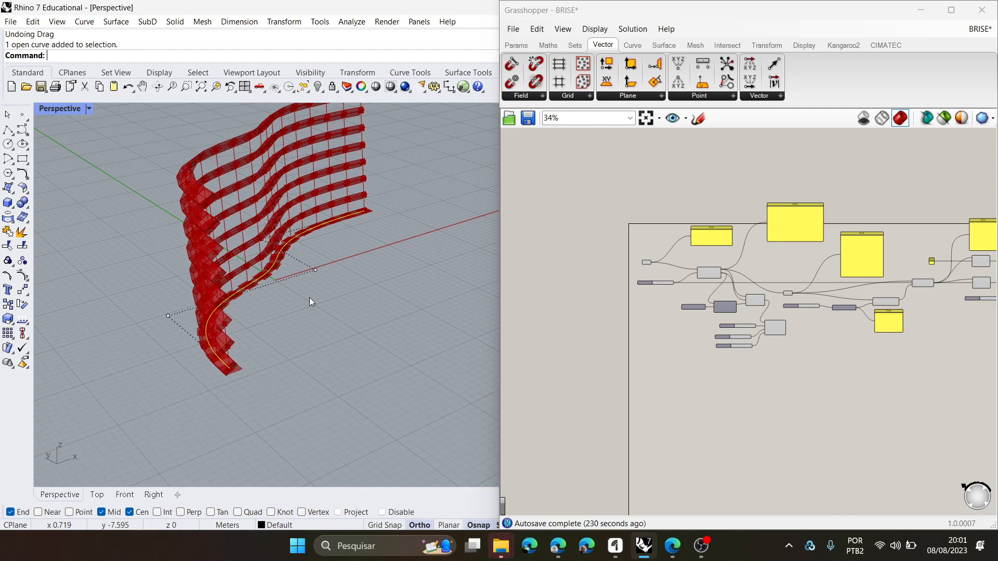
{"action": "scroll", "coordinate": [731, 316], "scroll_direction": "up", "scroll_amount": 5}
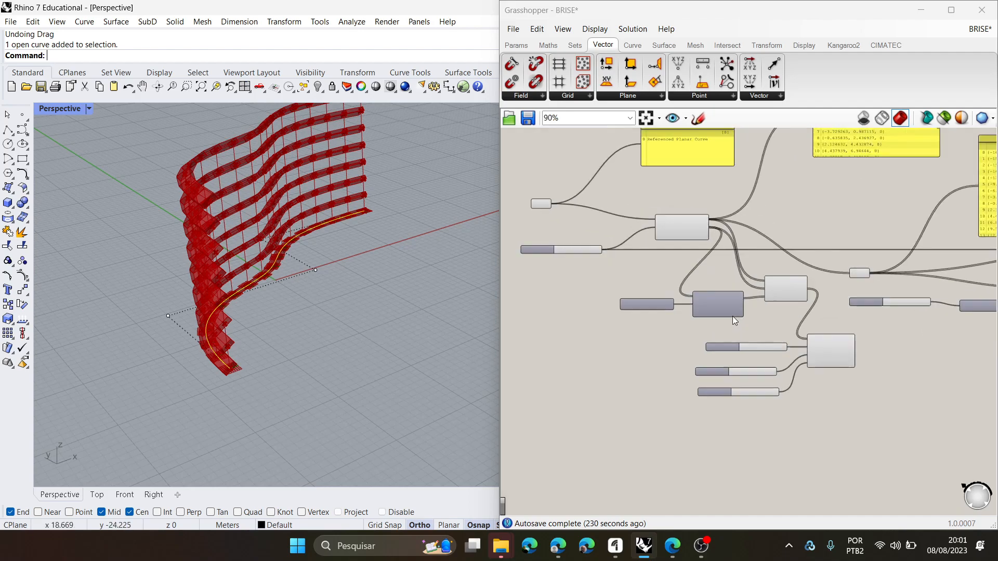
{"action": "right_click_drag", "start_coordinate": [751, 329], "coordinate": [778, 364]}
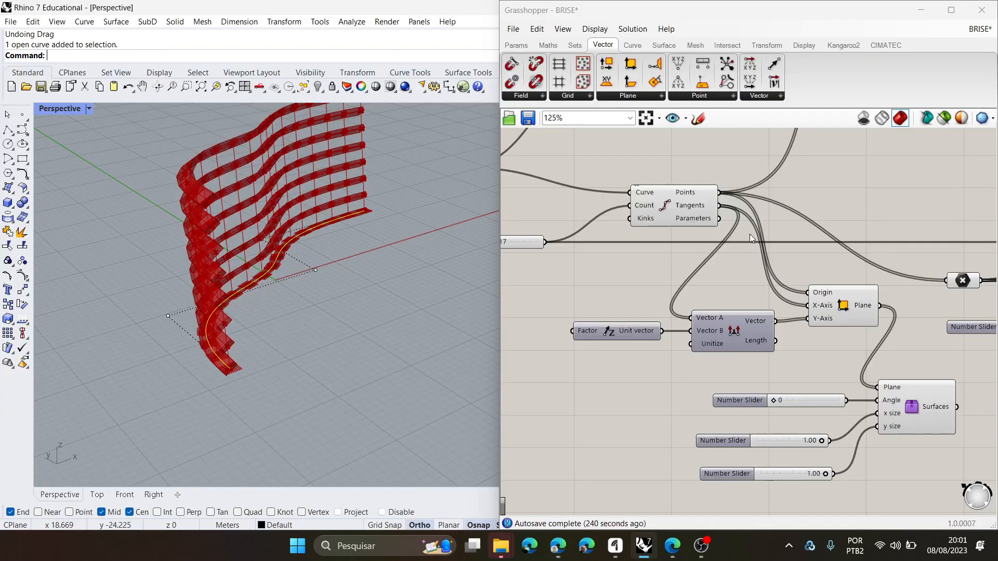
{"action": "scroll", "coordinate": [667, 205], "scroll_direction": "up", "scroll_amount": 1}
{"action": "left_click", "coordinate": [667, 204]}
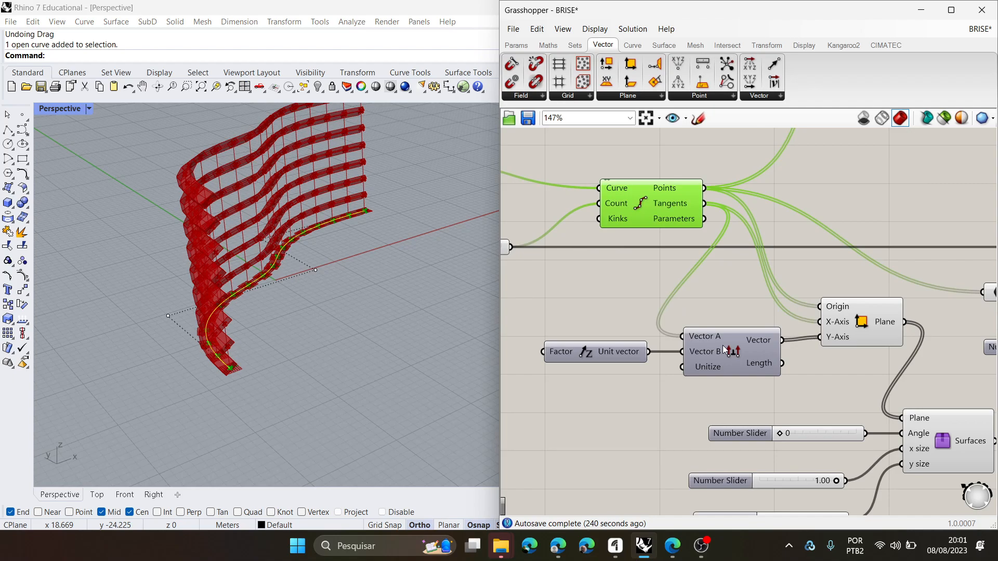
- Shift the Unit Z component slightly farther from Cross Product and clear the selection
{"action": "left_click_drag", "start_coordinate": [585, 359], "coordinate": [579, 360]}
{"action": "left_click", "coordinate": [590, 395]}
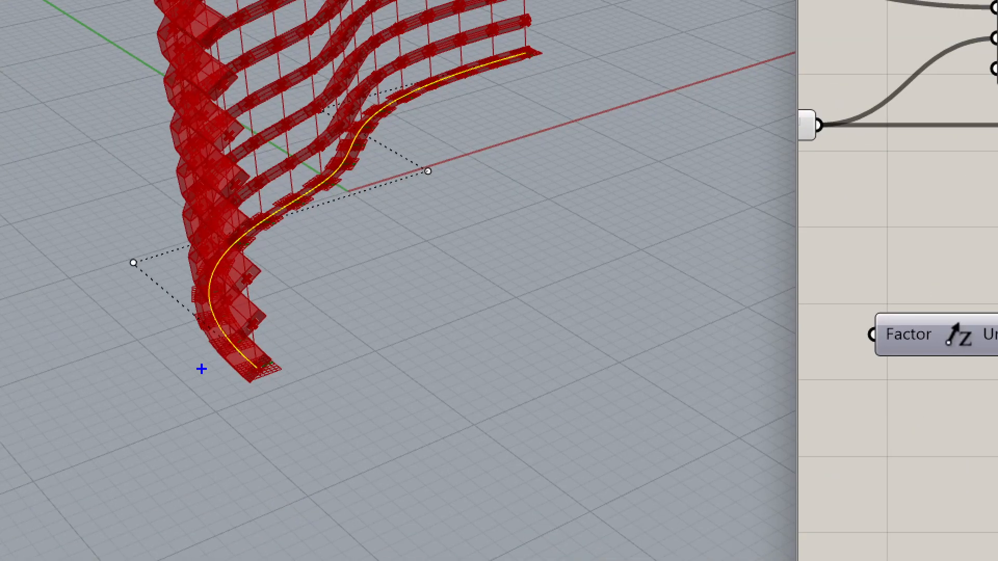
{"action": "left_click", "coordinate": [202, 369]}
{"action": "mouse_move", "coordinate": [258, 375]}
{"action": "left_mouse_down"}
{"action": "mouse_move", "coordinate": [209, 328]}
{"action": "mouse_move", "coordinate": [223, 310]}
{"action": "left_mouse_up"}
{"action": "key", "text": "Escape"}
{"action": "key", "text": "ctrl+1"}
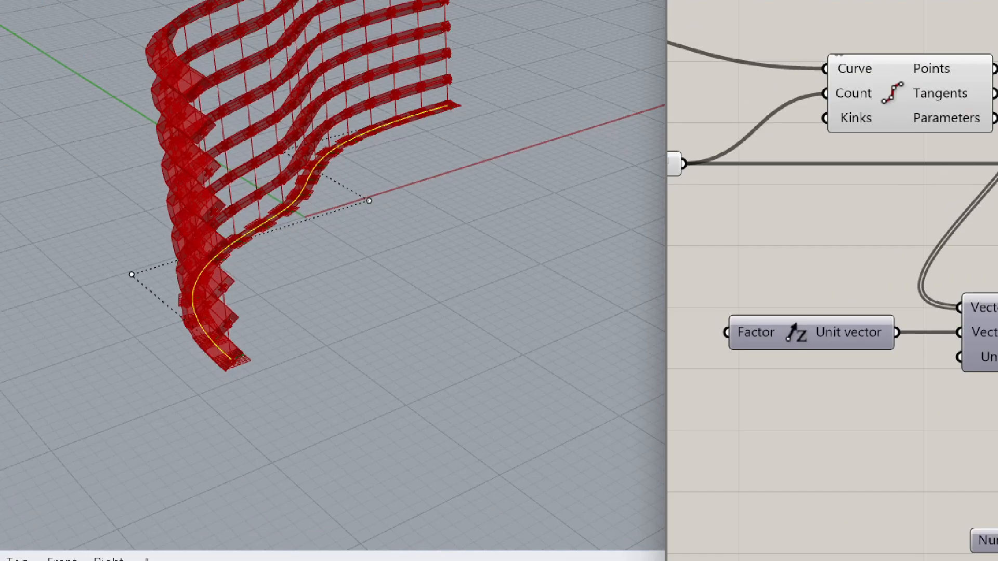
{"action": "left_click", "coordinate": [228, 383]}
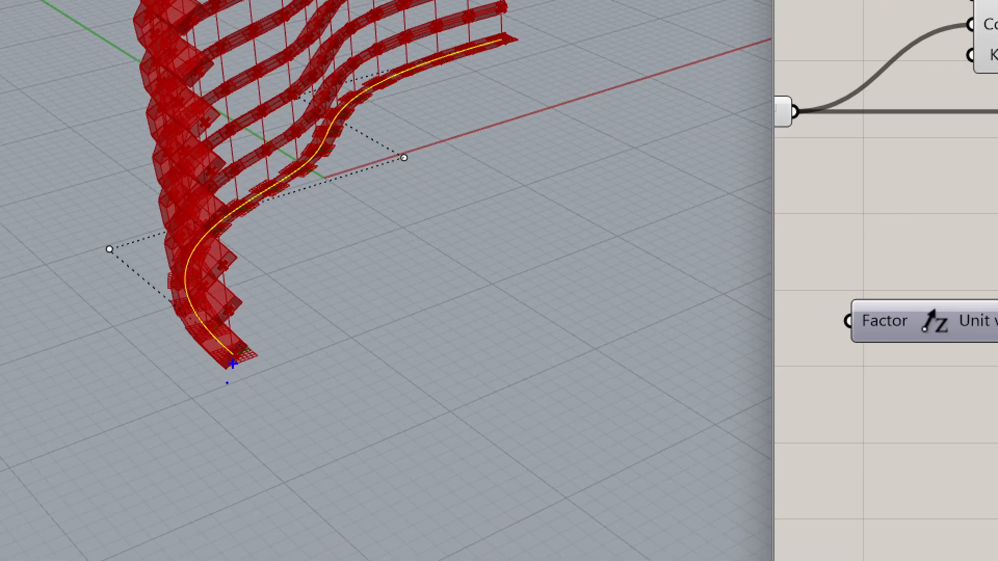
{"action": "key", "text": "r"}
{"action": "mouse_move", "coordinate": [213, 381]}
{"action": "left_mouse_down"}
{"action": "mouse_move", "coordinate": [140, 329]}
{"action": "mouse_move", "coordinate": [159, 332]}
{"action": "left_mouse_up"}
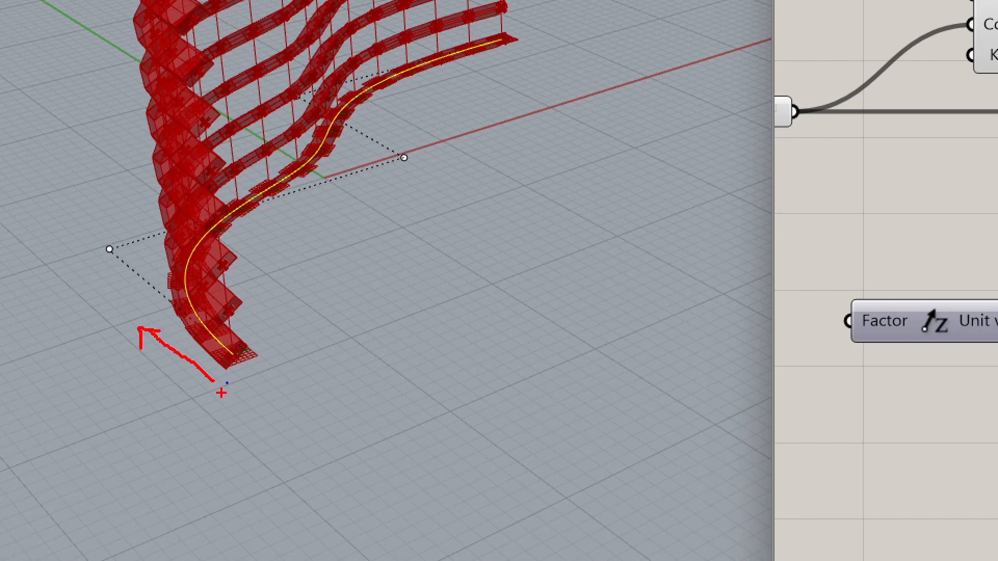
{"action": "key", "text": "g"}
{"action": "mouse_move", "coordinate": [211, 365]}
{"action": "left_mouse_down"}
{"action": "mouse_move", "coordinate": [191, 255]}
{"action": "mouse_move", "coordinate": [177, 258]}
{"action": "mouse_move", "coordinate": [202, 264]}
{"action": "left_mouse_up"}
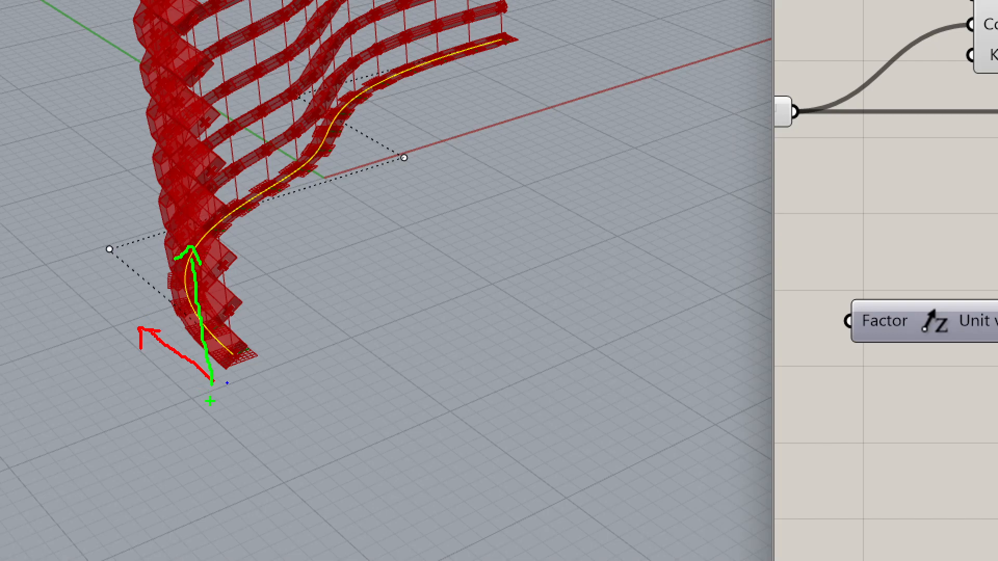
{"action": "key", "text": "b"}
{"action": "mouse_move", "coordinate": [214, 391]}
{"action": "left_mouse_down"}
{"action": "mouse_move", "coordinate": [113, 432]}
{"action": "mouse_move", "coordinate": [129, 451]}
{"action": "left_mouse_up"}
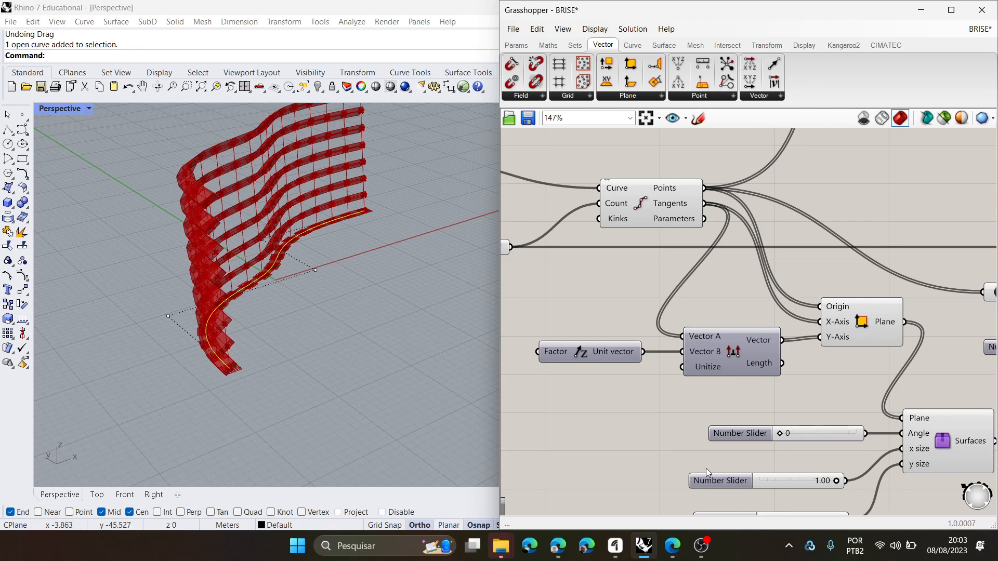
- Examine the horizontal fins' Extrude Along component and the Line component that supplies its extrusion curve
{"action": "scroll", "coordinate": [736, 379], "scroll_direction": "down", "scroll_amount": 4}
{"action": "scroll", "coordinate": [861, 402], "scroll_direction": "up", "scroll_amount": 2}
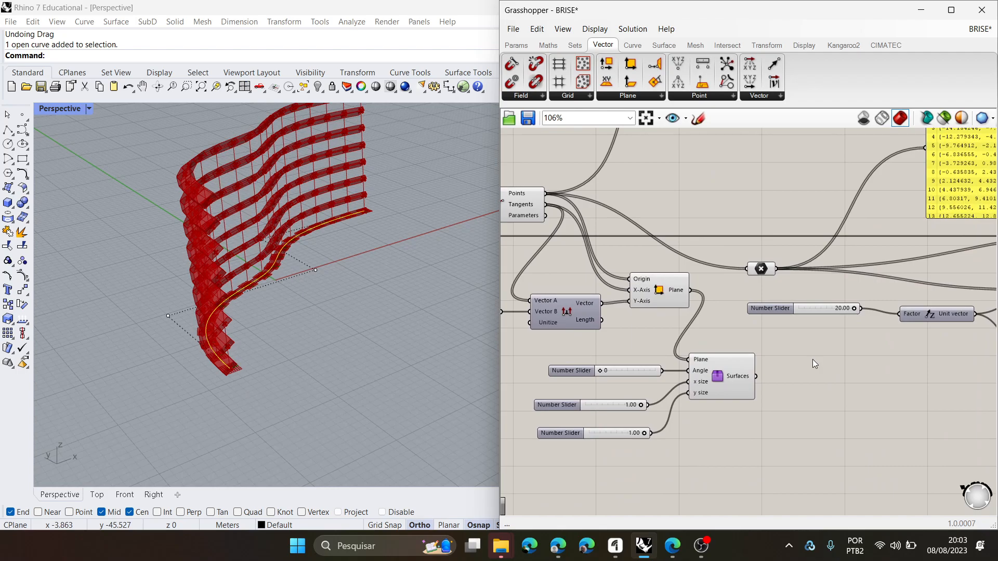
{"action": "right_click_drag", "start_coordinate": [385, 313], "coordinate": [325, 317]}
{"action": "scroll", "coordinate": [722, 340], "scroll_direction": "down", "scroll_amount": 5}
{"action": "scroll", "coordinate": [728, 355], "scroll_direction": "up", "scroll_amount": 6}
{"action": "left_click", "coordinate": [887, 287]}
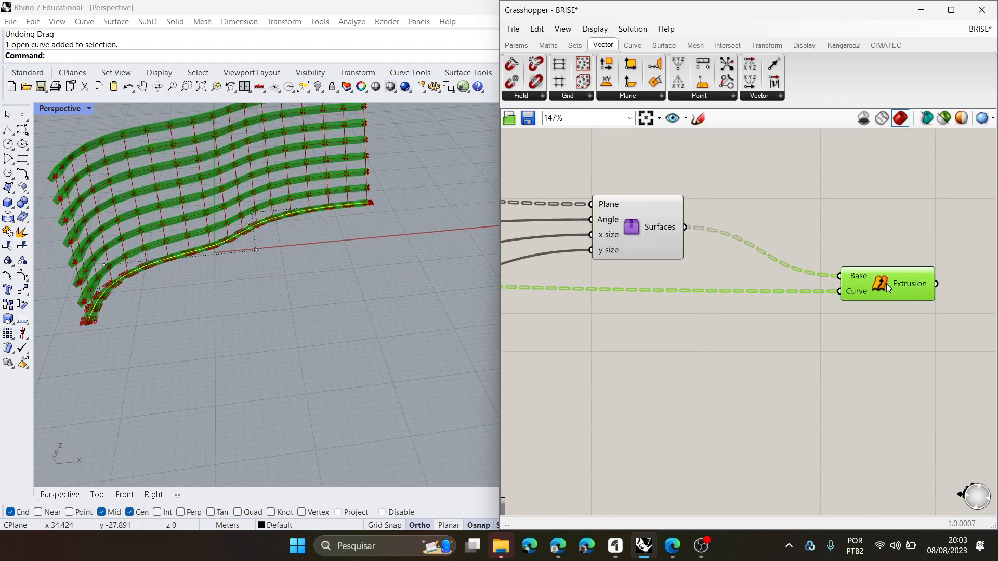
{"action": "scroll", "coordinate": [858, 306], "scroll_direction": "down", "scroll_amount": 5}
{"action": "scroll", "coordinate": [771, 322], "scroll_direction": "up", "scroll_amount": 5}
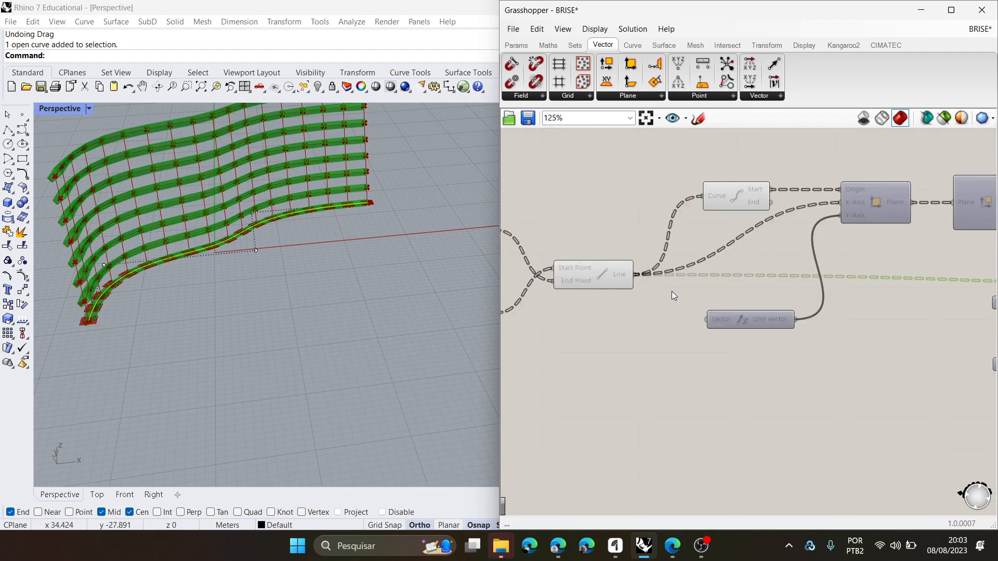
{"action": "left_click", "coordinate": [616, 275]}
{"action": "scroll", "coordinate": [187, 238], "scroll_direction": "down", "scroll_amount": 4}
{"action": "right_click_drag", "start_coordinate": [189, 241], "coordinate": [237, 255]}
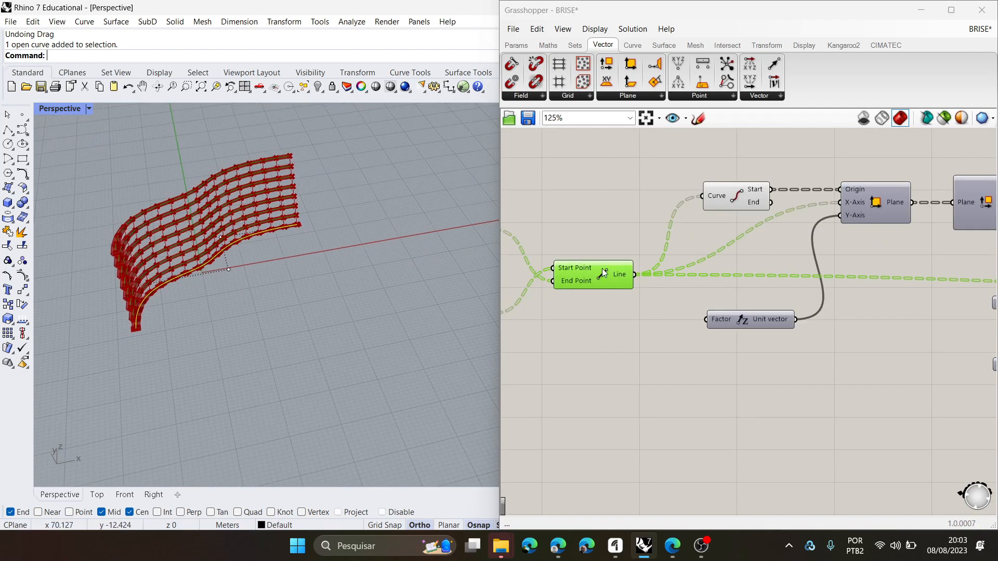
- Locate and select the Line component that joins the base points to the moved points, and examine its vertical lines
{"action": "scroll", "coordinate": [941, 315], "scroll_direction": "down", "scroll_amount": 8}
{"action": "scroll", "coordinate": [593, 333], "scroll_direction": "up", "scroll_amount": 4}
{"action": "right_click_drag", "start_coordinate": [523, 302], "coordinate": [711, 300]}
{"action": "scroll", "coordinate": [710, 299], "scroll_direction": "up", "scroll_amount": 4}
{"action": "left_click", "coordinate": [712, 401]}
{"action": "right_click_drag", "start_coordinate": [713, 400], "coordinate": [601, 373]}
{"action": "scroll", "coordinate": [600, 374], "scroll_direction": "down", "scroll_amount": 3}
{"action": "right_click_drag", "start_coordinate": [753, 383], "coordinate": [686, 379]}
{"action": "scroll", "coordinate": [840, 312], "scroll_direction": "up", "scroll_amount": 2}
{"action": "left_click", "coordinate": [859, 251]}
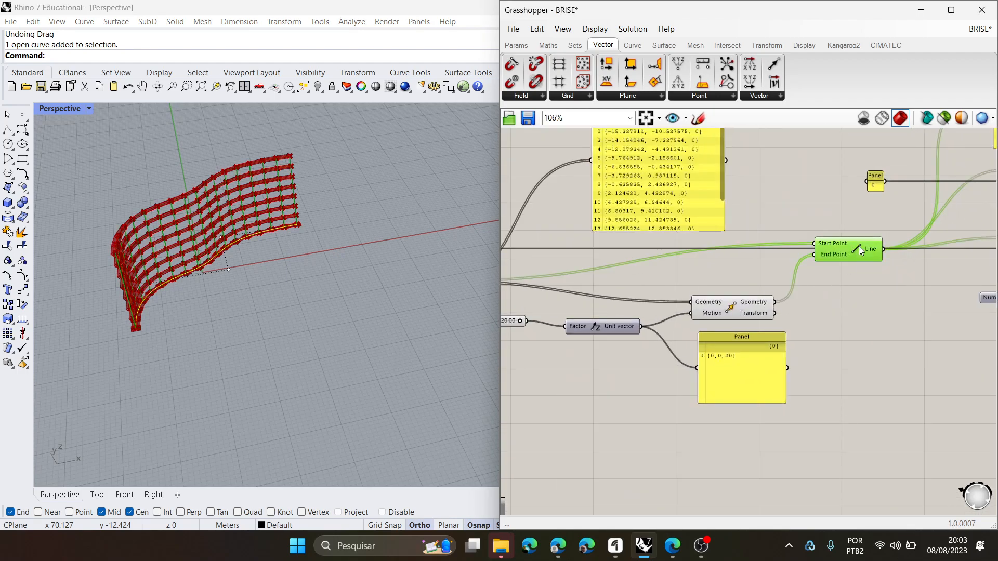
{"action": "scroll", "coordinate": [176, 265], "scroll_direction": "up", "scroll_amount": 6}
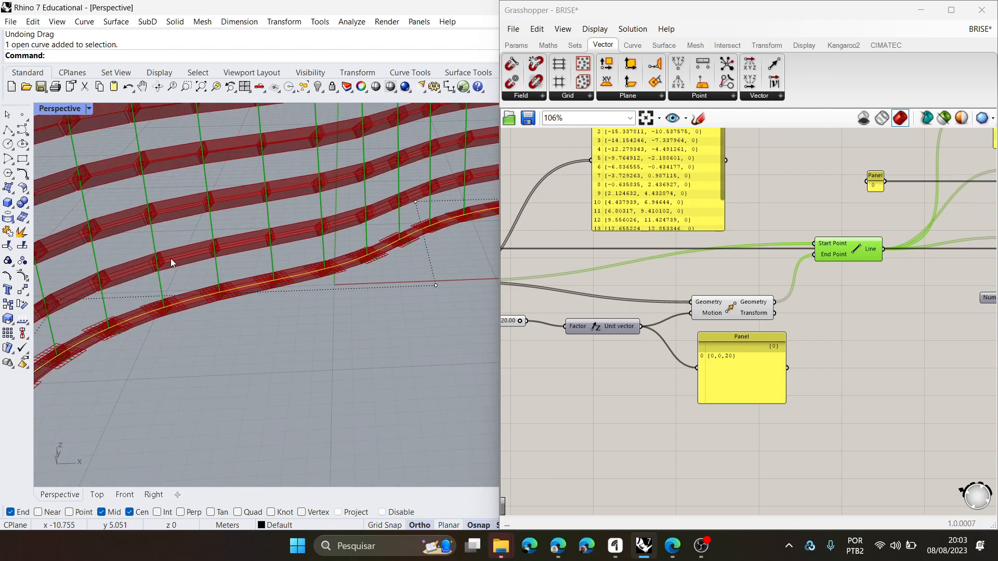
- Add an Extrude Along component below the vertical Line component and connect the Line output to its Curve input
{"action": "left_click", "coordinate": [654, 47]}
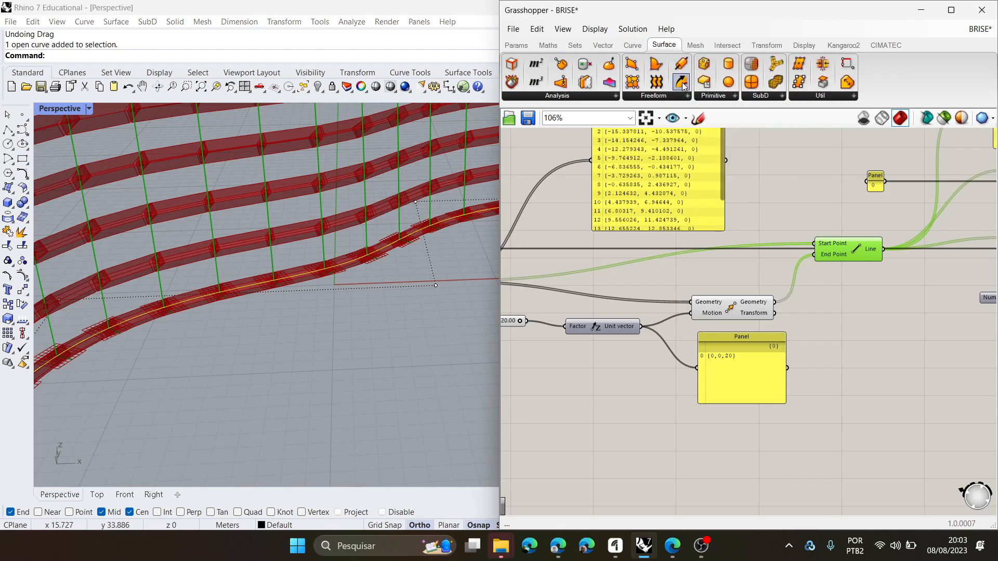
{"action": "left_click", "coordinate": [686, 99]}
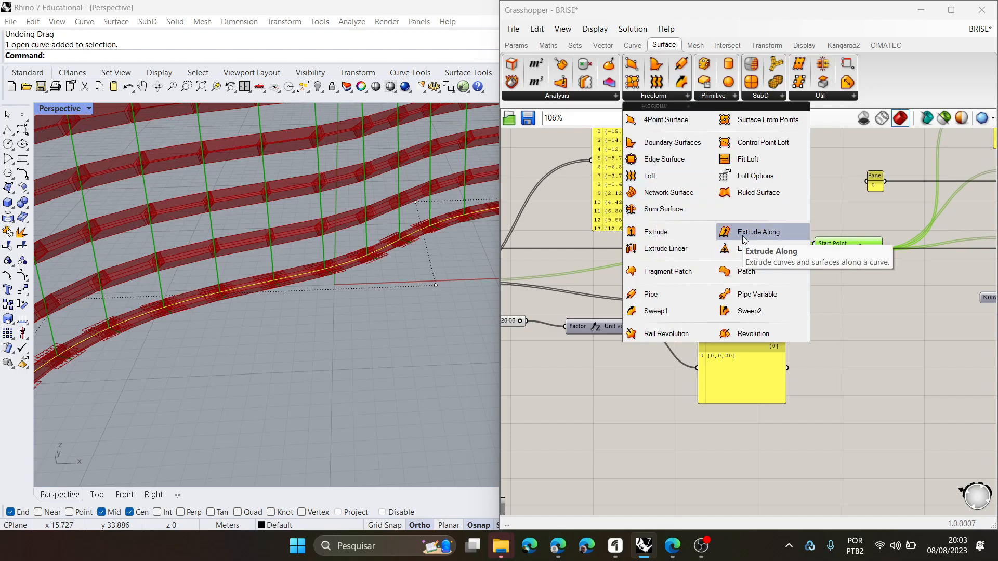
{"action": "left_click_drag", "start_coordinate": [743, 239], "coordinate": [915, 354]}
{"action": "scroll", "coordinate": [902, 329], "scroll_direction": "up", "scroll_amount": 1}
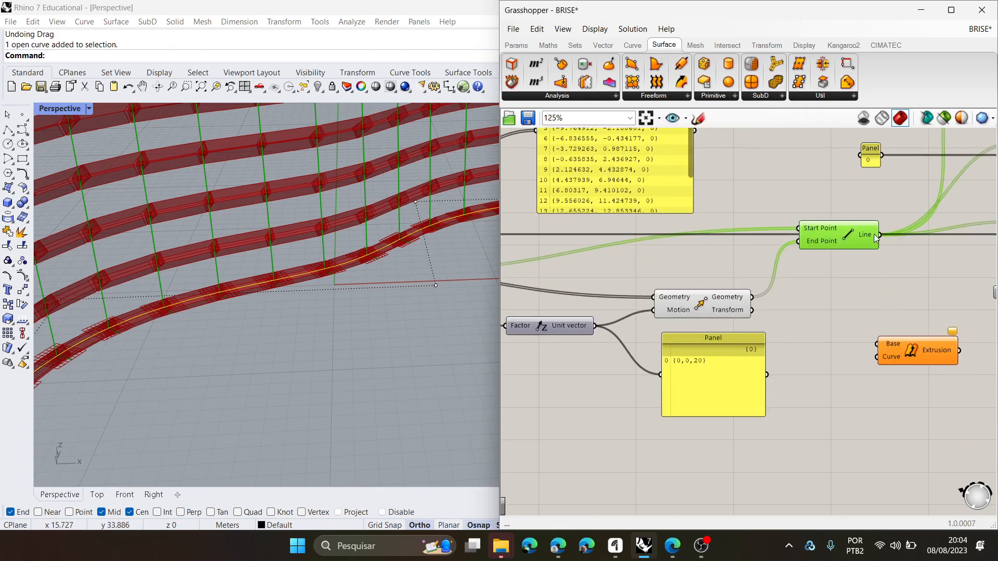
{"action": "left_click_drag", "start_coordinate": [882, 234], "coordinate": [905, 416]}
- Connect the profile user object's Surfaces output to the new Extrude Along component's Base input
{"action": "scroll", "coordinate": [866, 426], "scroll_direction": "down", "scroll_amount": 4}
{"action": "scroll", "coordinate": [596, 432], "scroll_direction": "up", "scroll_amount": 5}
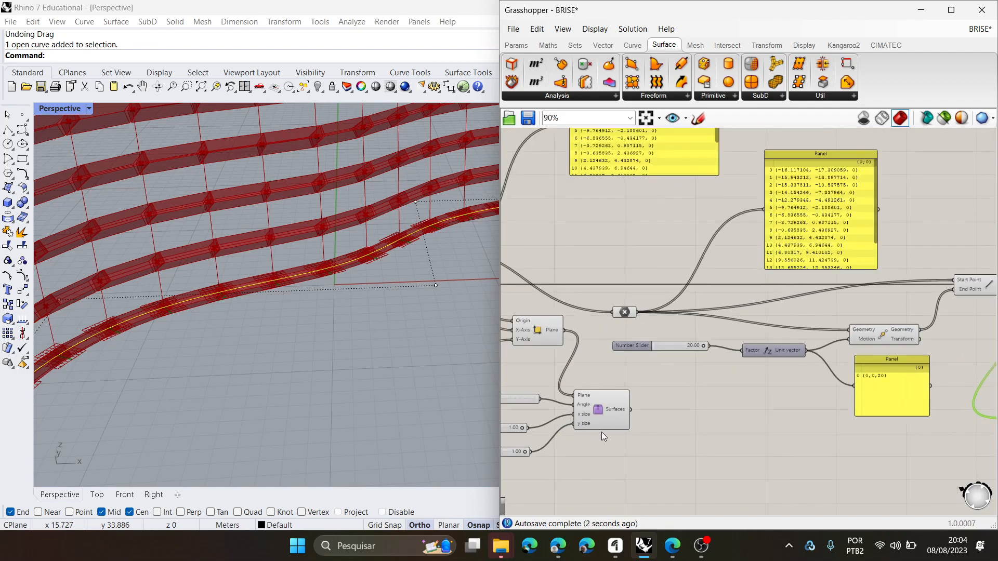
{"action": "left_click_drag", "start_coordinate": [647, 397], "coordinate": [848, 373]}
{"action": "scroll", "coordinate": [258, 308], "scroll_direction": "down", "scroll_amount": 10}
{"action": "right_click_drag", "start_coordinate": [292, 319], "coordinate": [299, 341]}
{"action": "scroll", "coordinate": [301, 341], "scroll_direction": "up", "scroll_amount": 3}
{"action": "right_click_drag", "start_coordinate": [365, 373], "coordinate": [391, 352]}
{"action": "scroll", "coordinate": [463, 373], "scroll_direction": "up", "scroll_amount": 5}
{"action": "scroll", "coordinate": [451, 373], "scroll_direction": "down", "scroll_amount": 4}
{"action": "right_click_drag", "start_coordinate": [449, 374], "coordinate": [358, 368]}
{"action": "scroll", "coordinate": [218, 274], "scroll_direction": "up", "scroll_amount": 6}
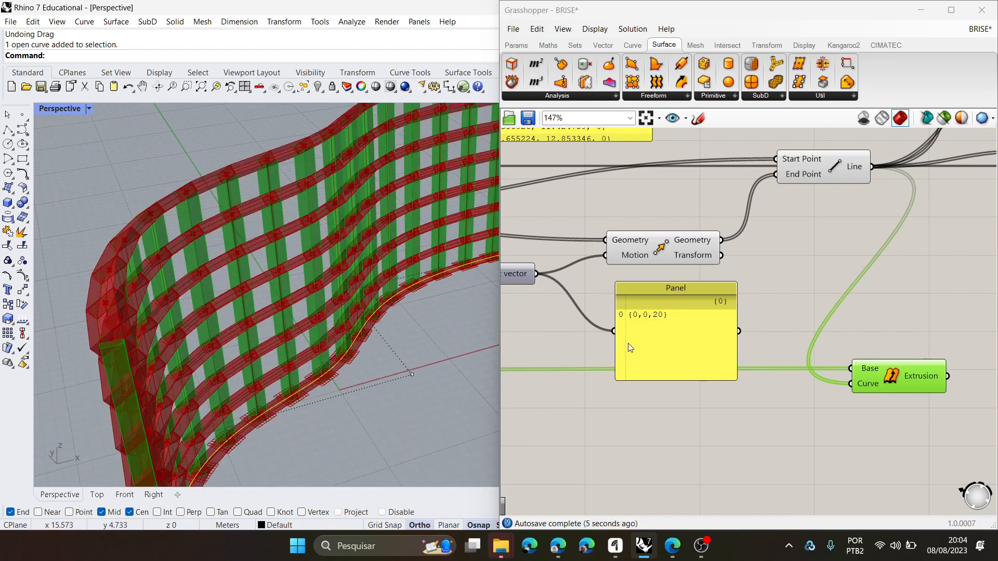
- Examine the vertical fins along the curve together with the user object, Construct Plane and Unit Z components that orient them
{"action": "scroll", "coordinate": [194, 241], "scroll_direction": "down", "scroll_amount": 8}
{"action": "right_click_drag", "start_coordinate": [228, 251], "coordinate": [140, 281]}
{"action": "scroll", "coordinate": [140, 282], "scroll_direction": "up", "scroll_amount": 2}
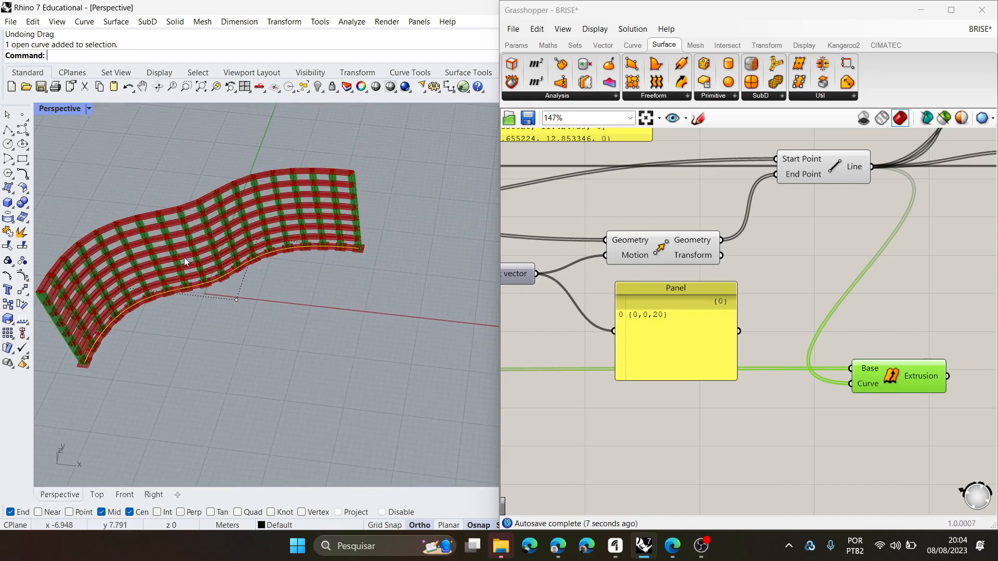
{"action": "scroll", "coordinate": [183, 258], "scroll_direction": "up", "scroll_amount": 5}
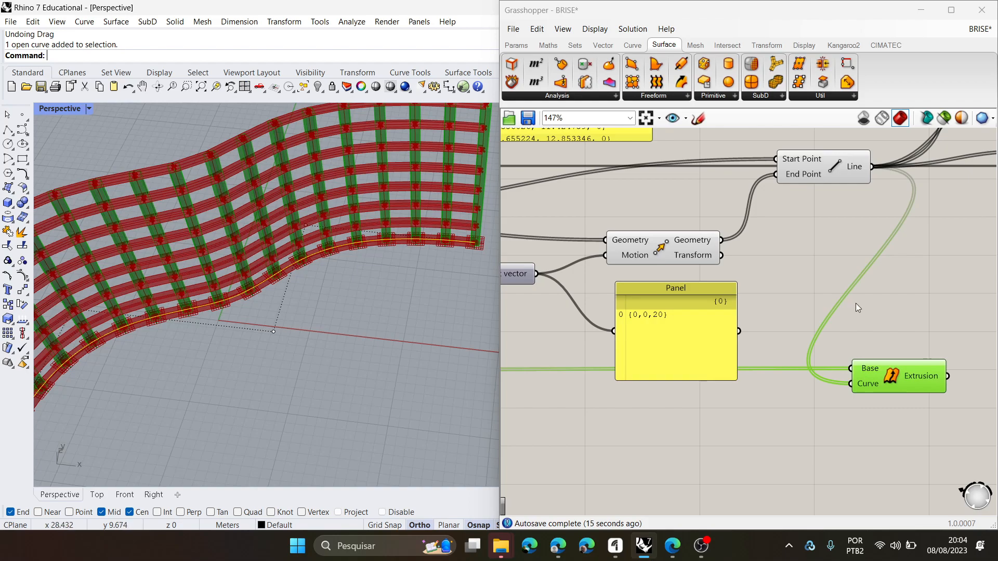
{"action": "scroll", "coordinate": [903, 342], "scroll_direction": "down", "scroll_amount": 6}
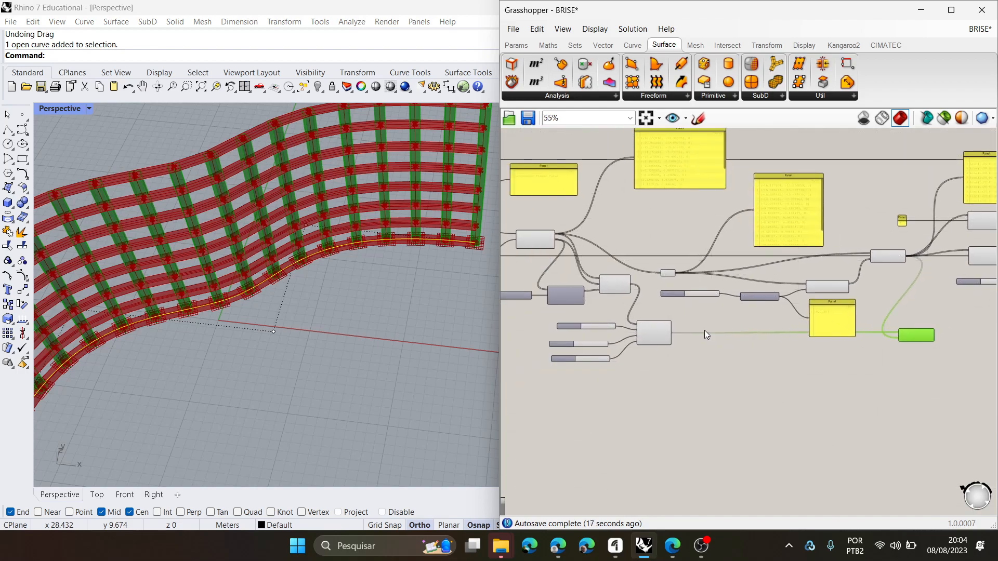
{"action": "scroll", "coordinate": [647, 345], "scroll_direction": "up", "scroll_amount": 5}
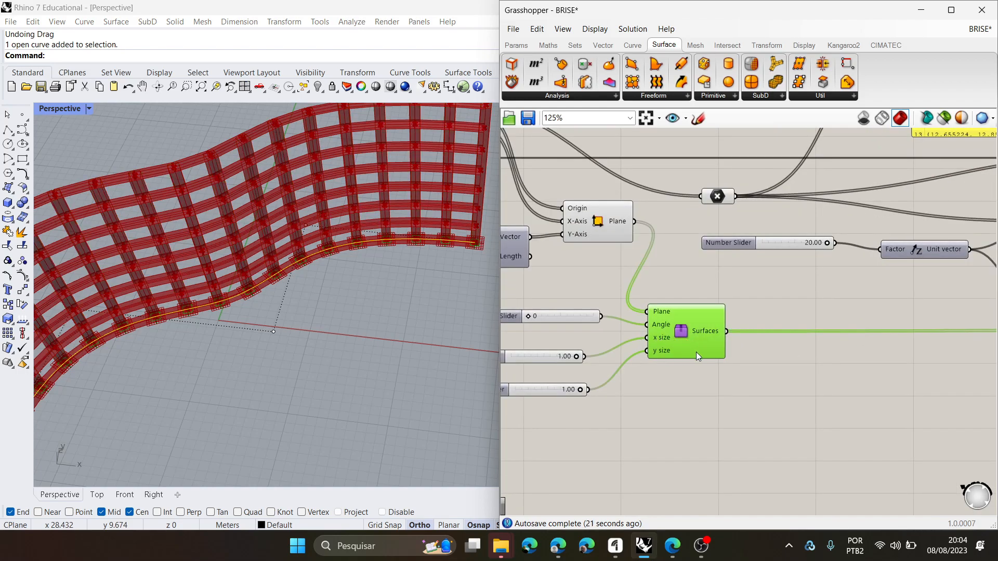
{"action": "scroll", "coordinate": [772, 345], "scroll_direction": "down", "scroll_amount": 2}
{"action": "scroll", "coordinate": [656, 299], "scroll_direction": "up", "scroll_amount": 1}
{"action": "left_click", "coordinate": [638, 247]}
{"action": "scroll", "coordinate": [627, 247], "scroll_direction": "up", "scroll_amount": 1}
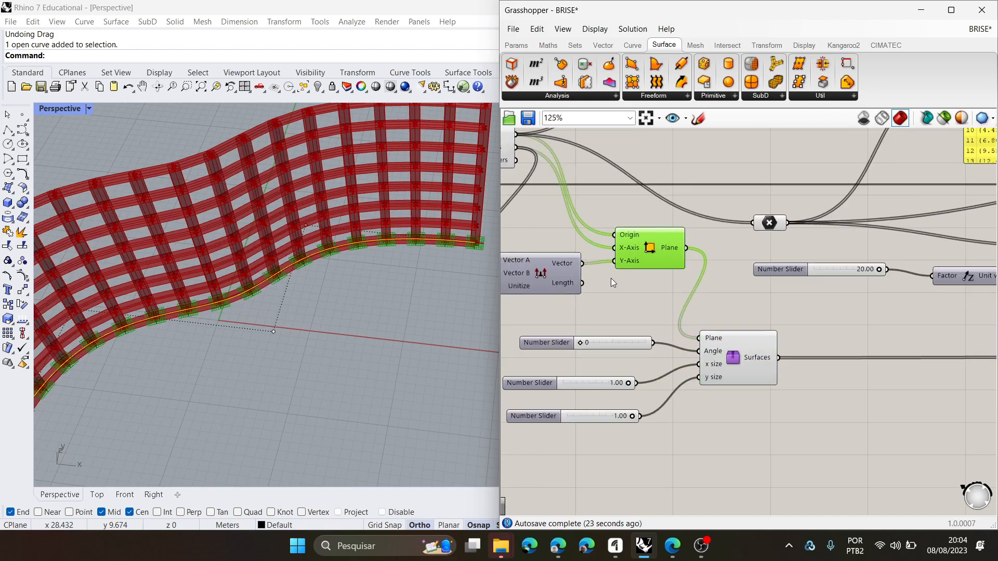
{"action": "right_click_drag", "start_coordinate": [593, 276], "coordinate": [703, 285]}
{"action": "left_click", "coordinate": [703, 285]}
{"action": "left_click", "coordinate": [587, 272]}
{"action": "mouse_move", "coordinate": [743, 278]}
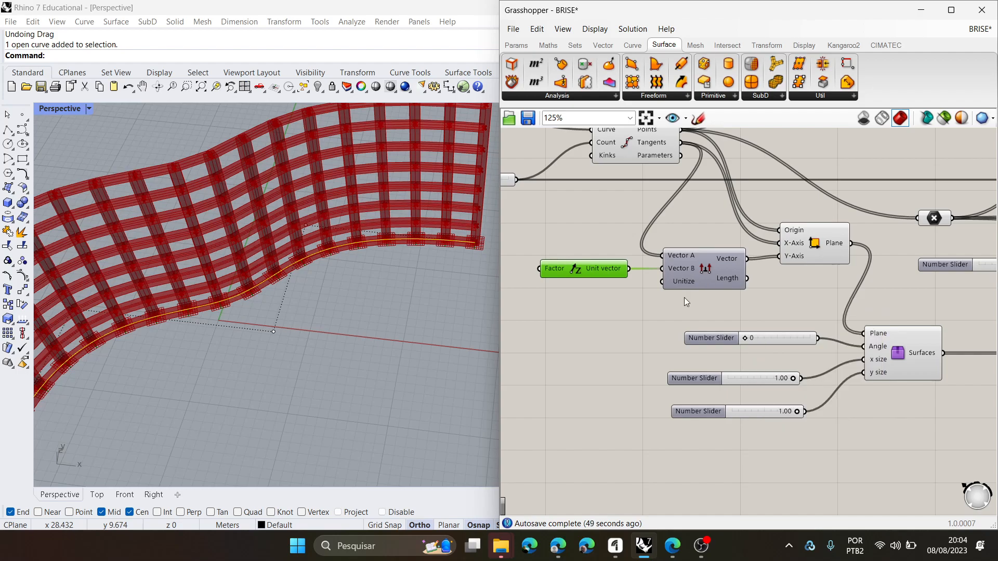
- Move the panel showing the Unit Z vector below the wire between Surfaces and Extrude Along
{"action": "scroll", "coordinate": [682, 307], "scroll_direction": "down", "scroll_amount": 5}
{"action": "right_click_drag", "start_coordinate": [922, 369], "coordinate": [736, 368]}
{"action": "scroll", "coordinate": [778, 311], "scroll_direction": "up", "scroll_amount": 3}
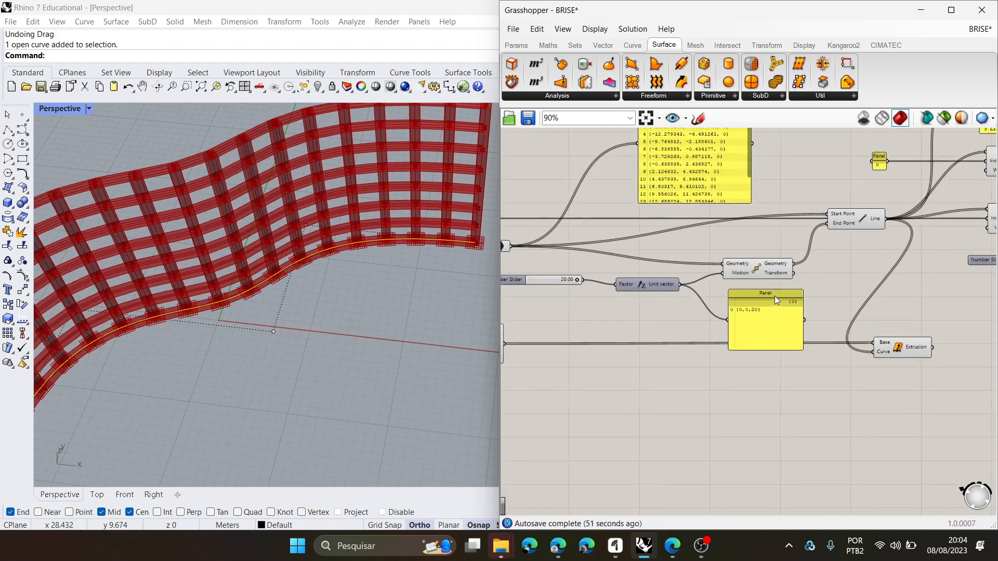
{"action": "left_click_drag", "start_coordinate": [775, 295], "coordinate": [778, 389]}
- Trace the vertical Line's start and end points back through the Point parameter and Move component
{"action": "left_click", "coordinate": [862, 220]}
{"action": "scroll", "coordinate": [852, 260], "scroll_direction": "down", "scroll_amount": 2}
{"action": "right_click_drag", "start_coordinate": [645, 292], "coordinate": [761, 316]}
{"action": "scroll", "coordinate": [703, 300], "scroll_direction": "up", "scroll_amount": 1}
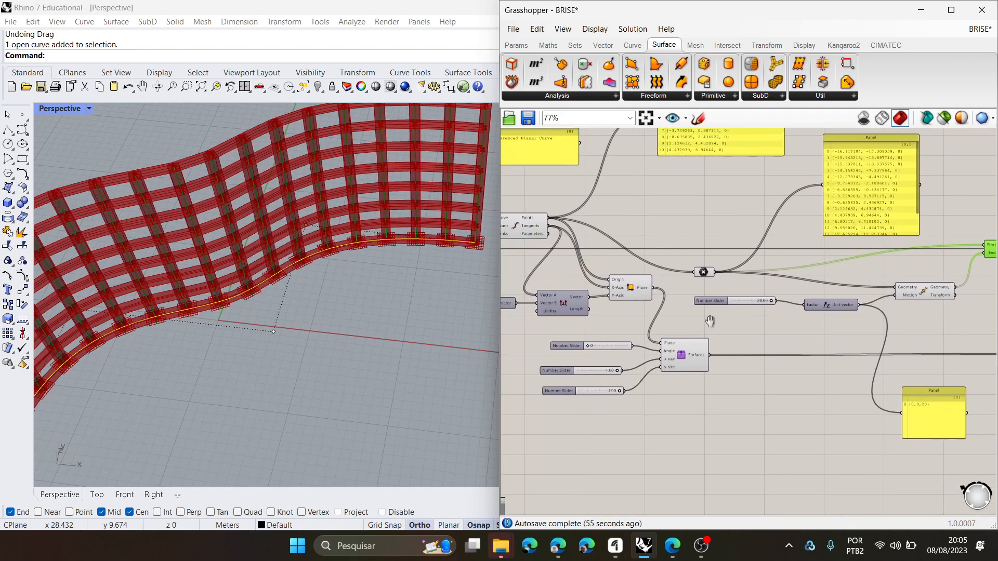
{"action": "scroll", "coordinate": [715, 299], "scroll_direction": "up", "scroll_amount": 2}
{"action": "left_click", "coordinate": [715, 274]}
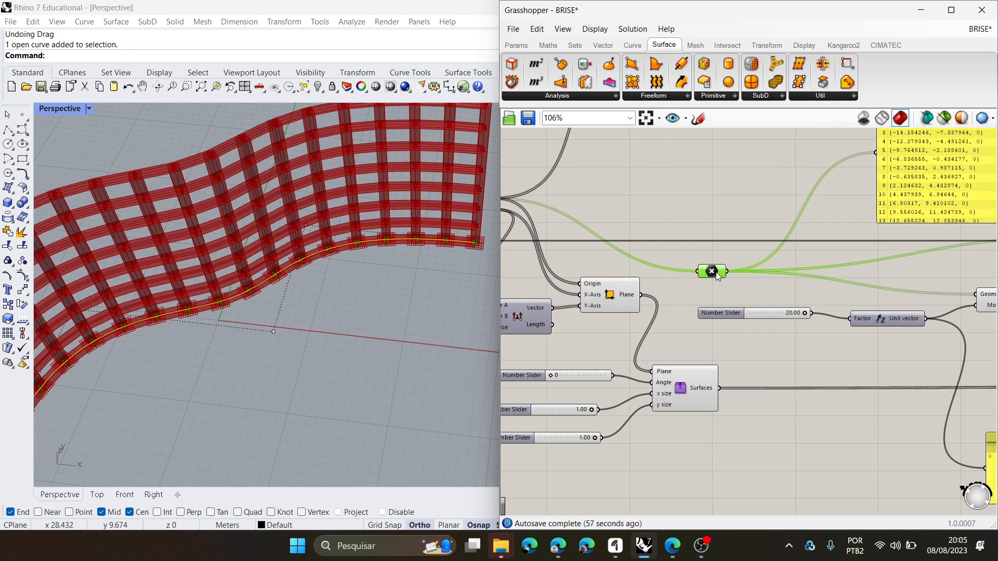
{"action": "scroll", "coordinate": [713, 273], "scroll_direction": "down", "scroll_amount": 3}
{"action": "right_click_drag", "start_coordinate": [713, 273], "coordinate": [623, 278]}
{"action": "scroll", "coordinate": [846, 307], "scroll_direction": "up", "scroll_amount": 2}
{"action": "left_click", "coordinate": [794, 283]}
{"action": "scroll", "coordinate": [793, 285], "scroll_direction": "down", "scroll_amount": 1}
{"action": "left_click", "coordinate": [570, 258]}
{"action": "mouse_move", "coordinate": [724, 294]}
{"action": "right_mouse_down"}
{"action": "mouse_move", "coordinate": [910, 308]}
{"action": "mouse_move", "coordinate": [735, 305]}
{"action": "right_mouse_up"}
{"action": "left_click", "coordinate": [624, 239]}
{"action": "scroll", "coordinate": [843, 300], "scroll_direction": "up", "scroll_amount": 1}
{"action": "left_click", "coordinate": [839, 299]}
{"action": "left_click_drag", "start_coordinate": [944, 249], "coordinate": [942, 239]}
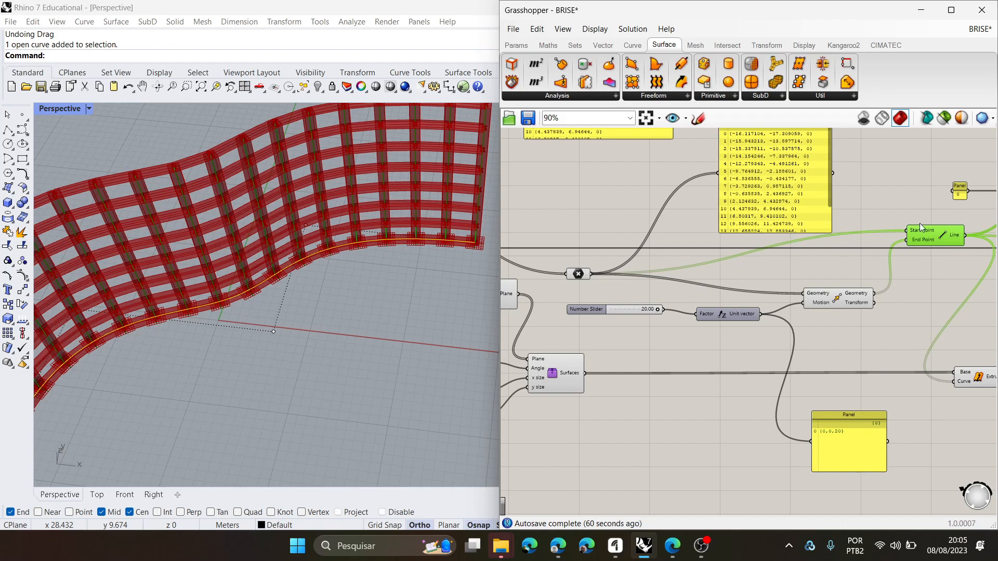
- Limit the viewport preview to selected components so only the vertical lines are displayed, and view them from the front
{"action": "right_click_drag", "start_coordinate": [830, 376], "coordinate": [773, 342]}
{"action": "right_click_drag", "start_coordinate": [308, 284], "coordinate": [255, 232]}
{"action": "scroll", "coordinate": [279, 191], "scroll_direction": "up", "scroll_amount": 5}
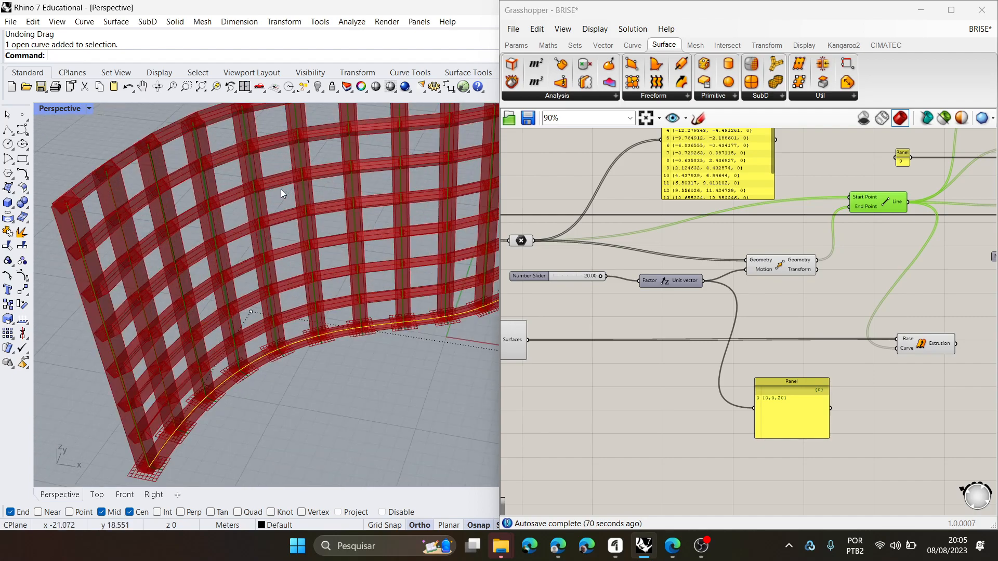
{"action": "left_click", "coordinate": [944, 117]}
{"action": "scroll", "coordinate": [213, 291], "scroll_direction": "down", "scroll_amount": 8}
{"action": "right_click_drag", "start_coordinate": [221, 299], "coordinate": [207, 274]}
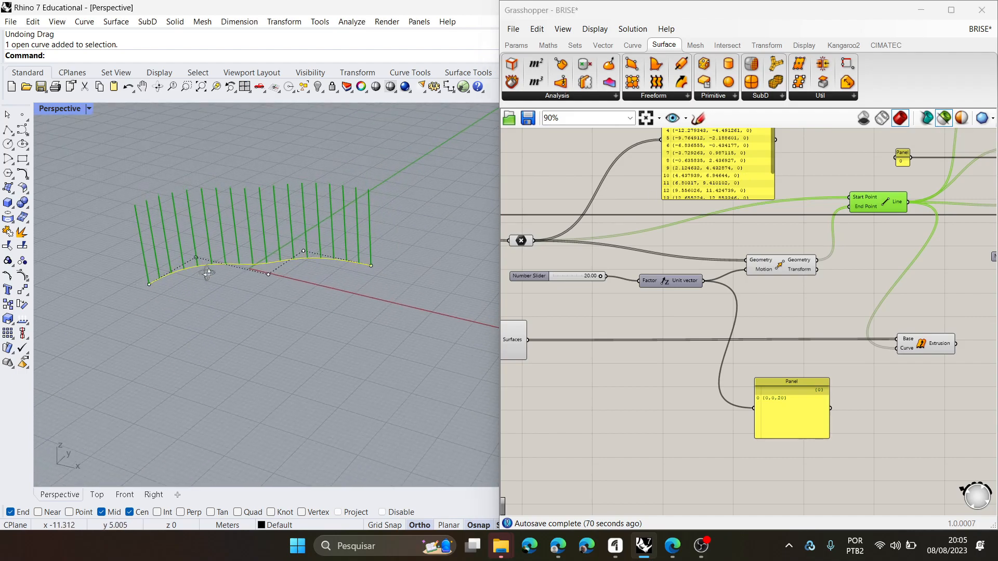
- Select the vertical Extrude Along and its profile user object in turn to examine the extruded fins and base profiles
{"action": "left_click", "coordinate": [909, 345]}
{"action": "scroll", "coordinate": [906, 352], "scroll_direction": "up", "scroll_amount": 3}
{"action": "mouse_move", "coordinate": [893, 345]}
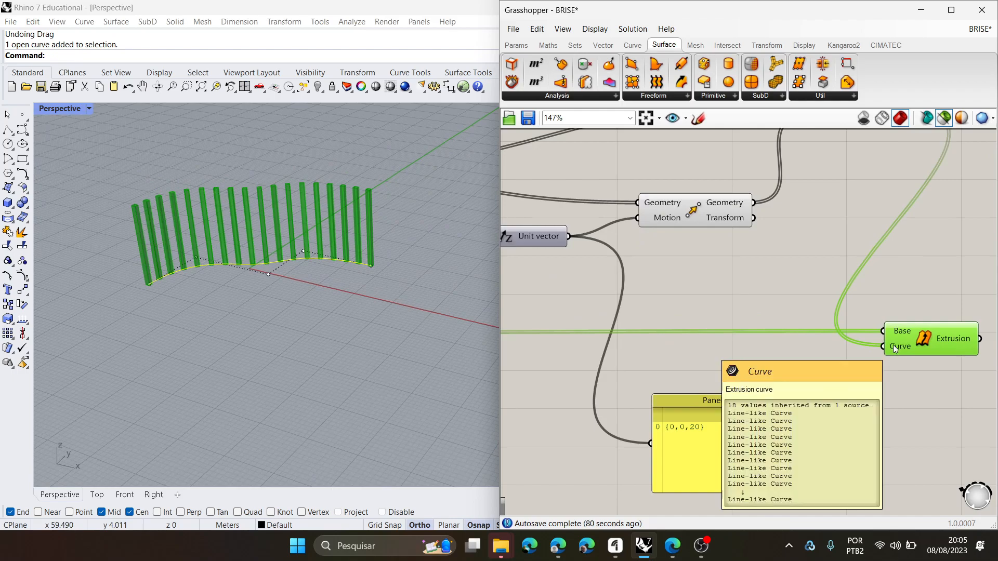
{"action": "scroll", "coordinate": [818, 338], "scroll_direction": "down", "scroll_amount": 4}
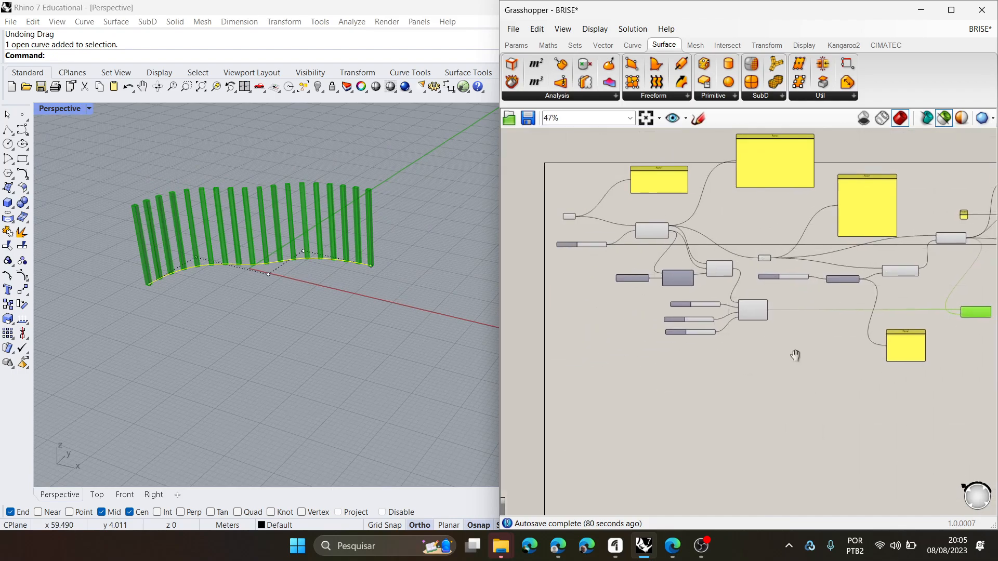
{"action": "scroll", "coordinate": [755, 296], "scroll_direction": "up", "scroll_amount": 2}
{"action": "left_click", "coordinate": [835, 310]}
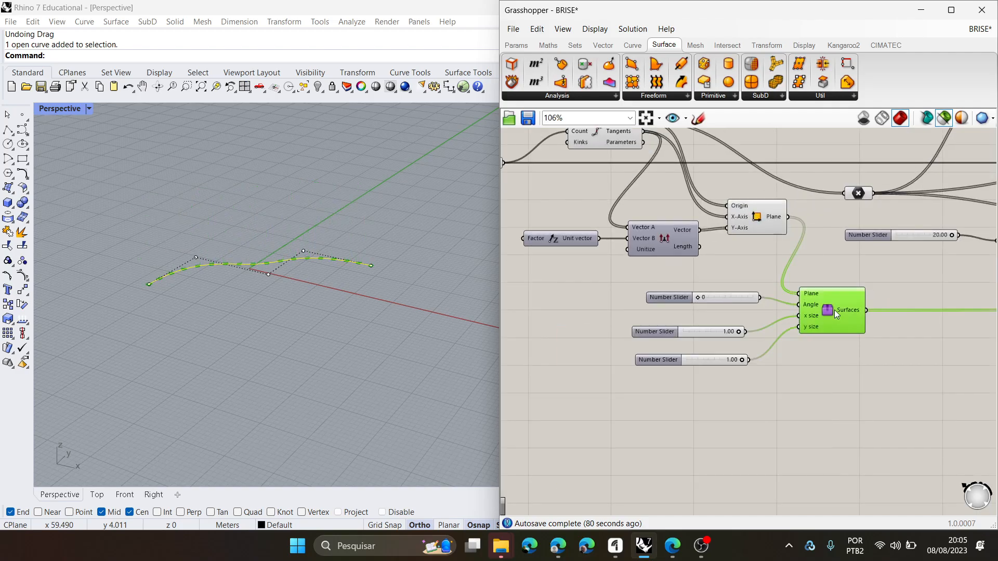
{"action": "scroll", "coordinate": [282, 300], "scroll_direction": "up", "scroll_amount": 6}
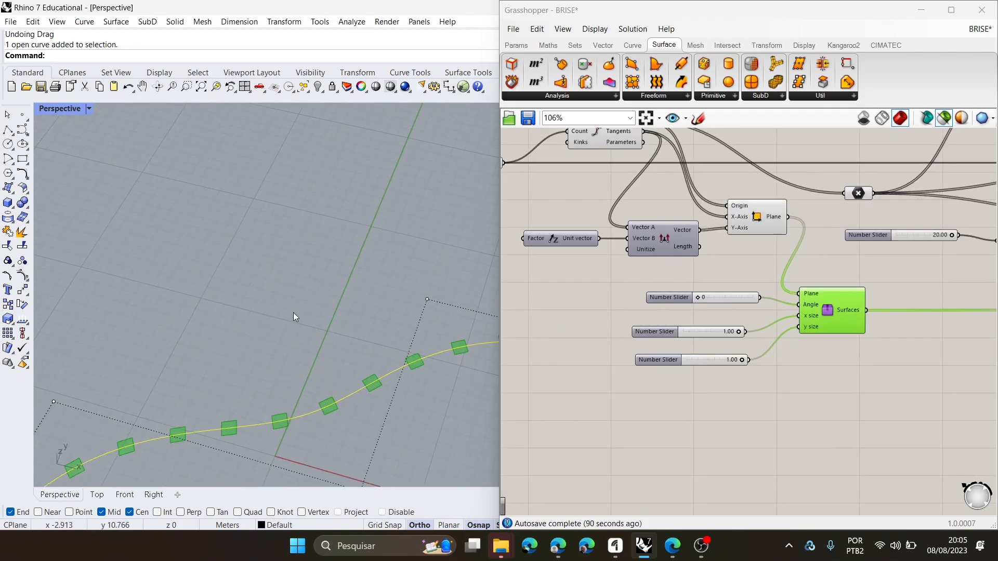
- Select the horizontal chain's Extrude Along component and orbit the model to examine the horizontal fins and their connected inputs
{"action": "scroll", "coordinate": [717, 362], "scroll_direction": "down", "scroll_amount": 4}
{"action": "right_click_drag", "start_coordinate": [701, 354], "coordinate": [806, 346]}
{"action": "scroll", "coordinate": [805, 346], "scroll_direction": "down", "scroll_amount": 3}
{"action": "scroll", "coordinate": [780, 343], "scroll_direction": "up", "scroll_amount": 3}
{"action": "scroll", "coordinate": [663, 334], "scroll_direction": "up", "scroll_amount": 2}
{"action": "right_click_drag", "start_coordinate": [662, 335], "coordinate": [994, 307]}
{"action": "right_click_drag", "start_coordinate": [869, 297], "coordinate": [694, 303]}
{"action": "scroll", "coordinate": [697, 304], "scroll_direction": "down", "scroll_amount": 4}
{"action": "right_click_drag", "start_coordinate": [848, 326], "coordinate": [725, 322]}
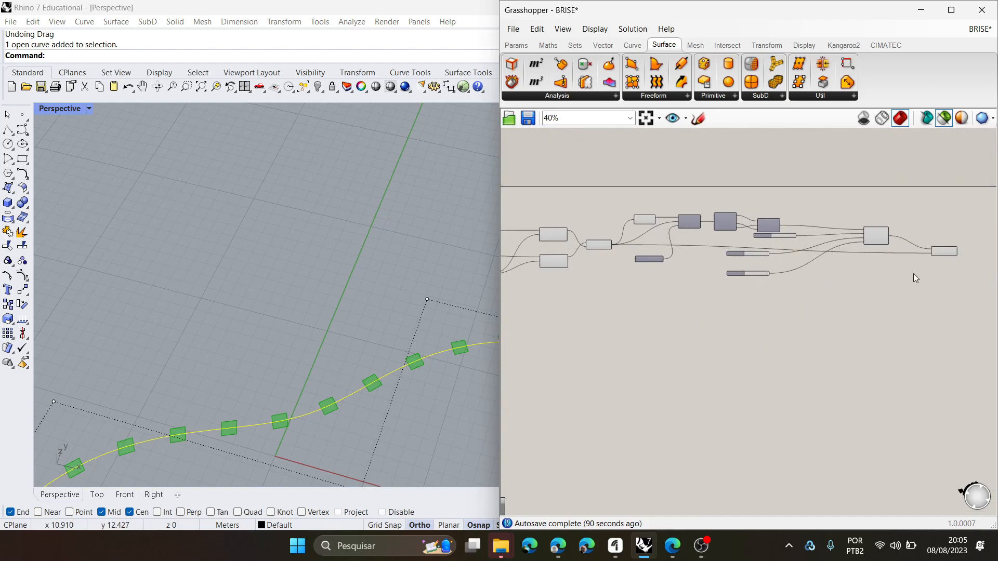
{"action": "scroll", "coordinate": [936, 273], "scroll_direction": "up", "scroll_amount": 5}
{"action": "left_click", "coordinate": [961, 229]}
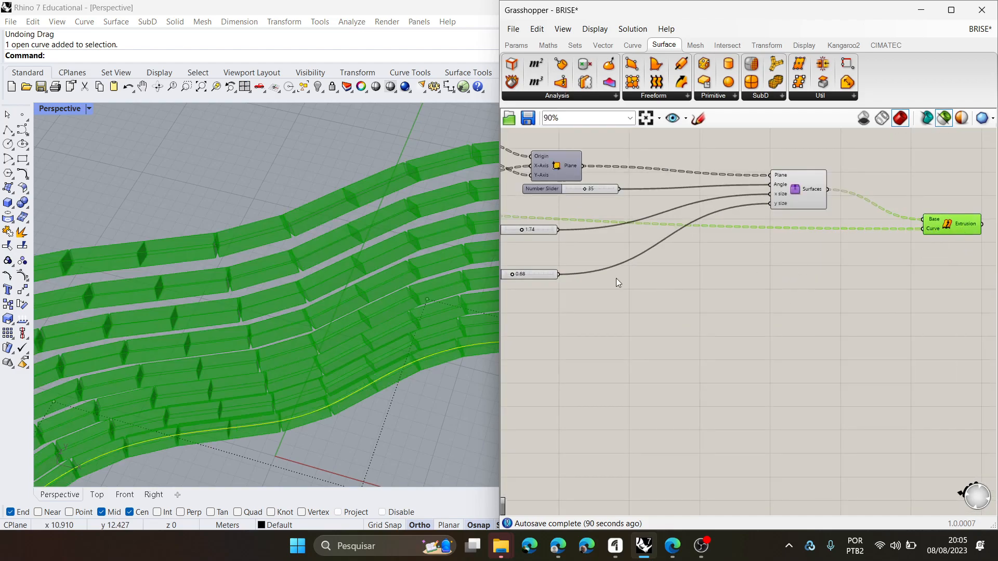
{"action": "scroll", "coordinate": [338, 300], "scroll_direction": "down", "scroll_amount": 3}
{"action": "right_click_drag", "start_coordinate": [338, 299], "coordinate": [350, 273]}
{"action": "scroll", "coordinate": [897, 226], "scroll_direction": "up", "scroll_amount": 1}
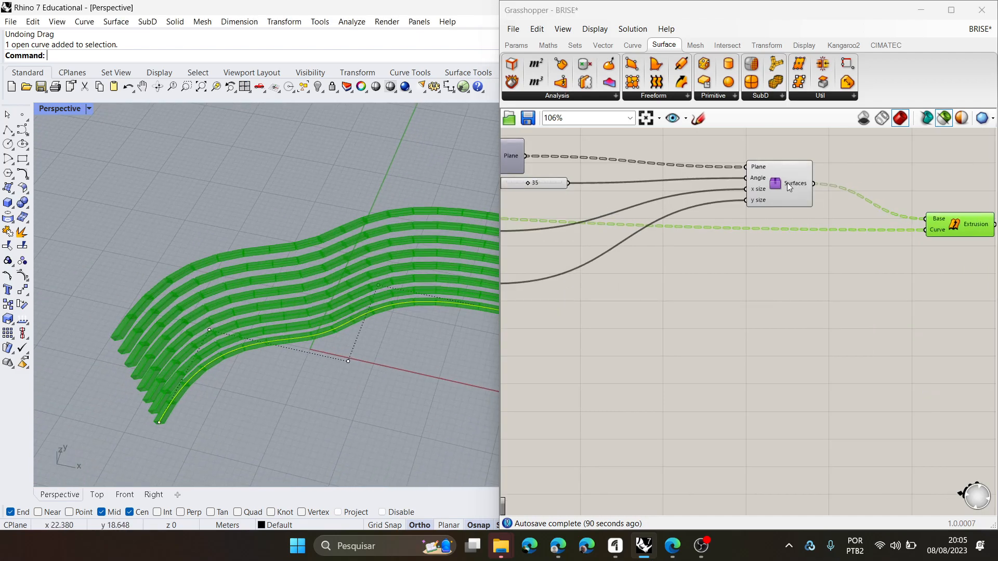
{"action": "scroll", "coordinate": [933, 223], "scroll_direction": "up", "scroll_amount": 1}
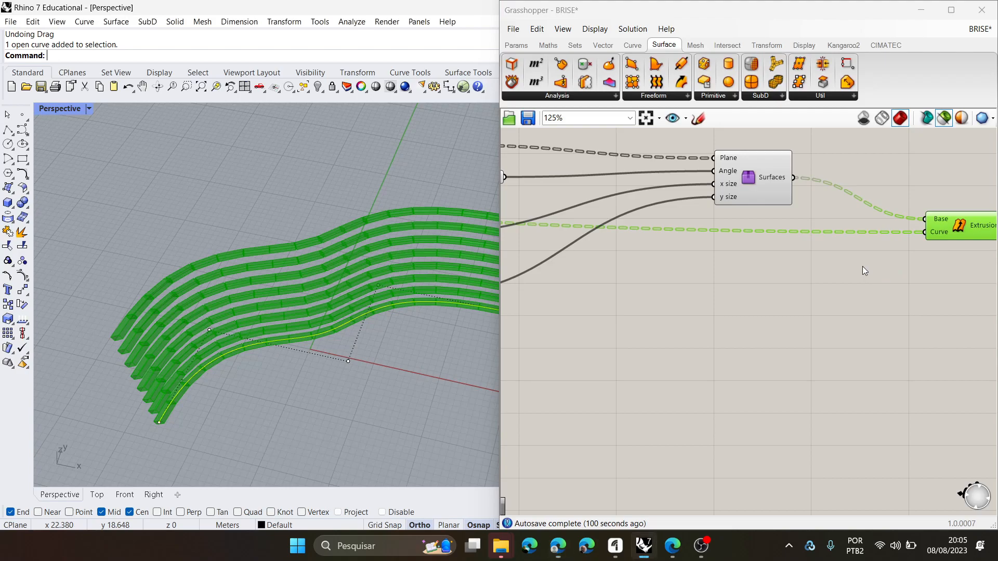
{"action": "scroll", "coordinate": [862, 266], "scroll_direction": "down", "scroll_amount": 1}
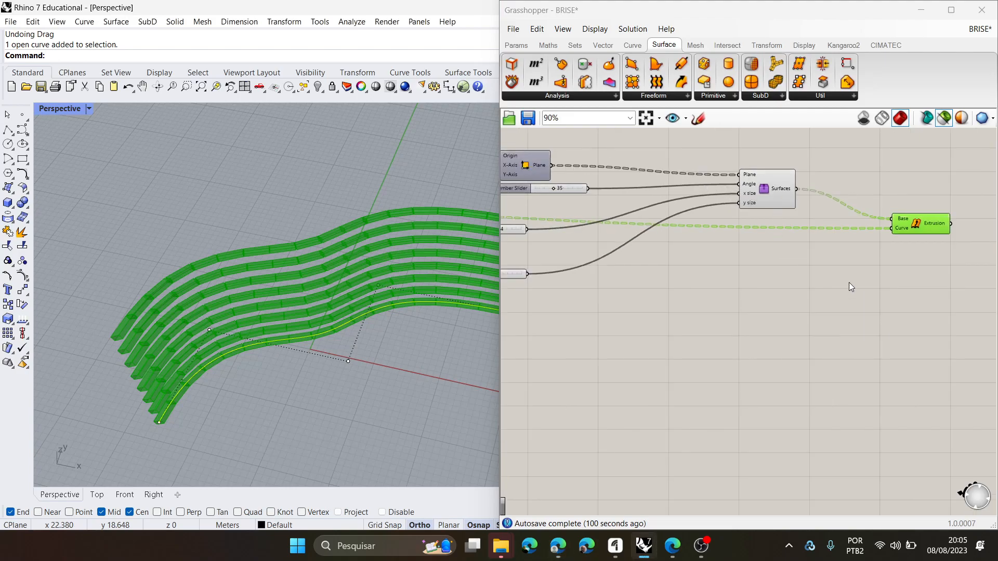
- Select the vertical Line and its Extrude Along in turn to compare the guide lines with the extruded vertical fins
{"action": "scroll", "coordinate": [883, 257], "scroll_direction": "down", "scroll_amount": 8}
{"action": "scroll", "coordinate": [588, 290], "scroll_direction": "up", "scroll_amount": 8}
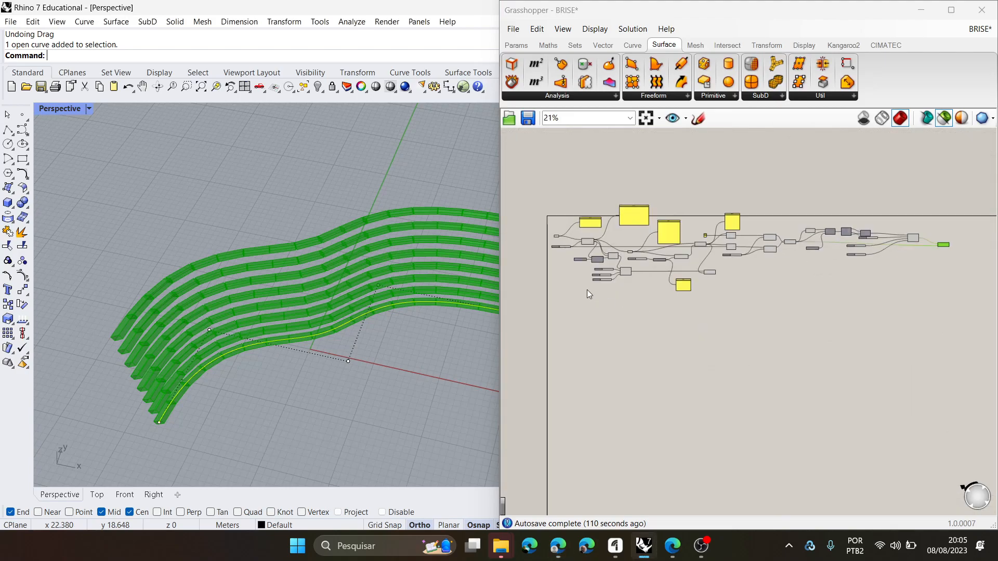
{"action": "right_click_drag", "start_coordinate": [728, 249], "coordinate": [674, 255]}
{"action": "left_click", "coordinate": [829, 162]}
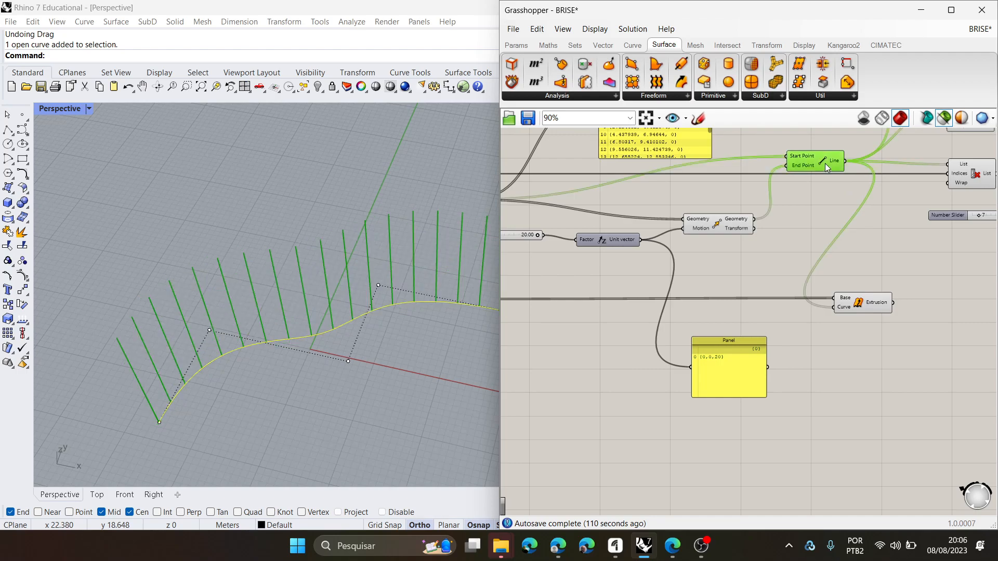
{"action": "right_click_drag", "start_coordinate": [386, 292], "coordinate": [352, 273]}
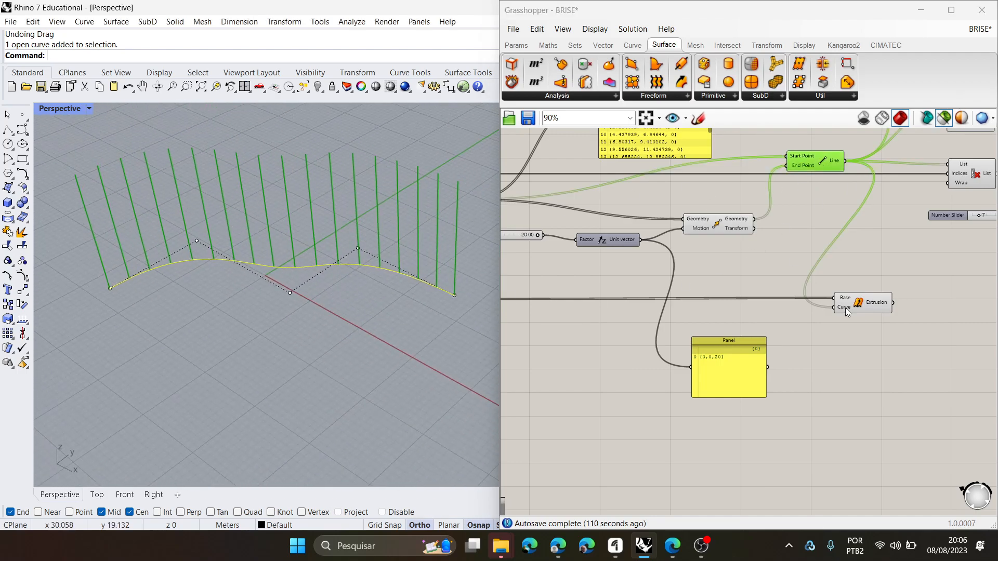
{"action": "left_click", "coordinate": [865, 306]}
{"action": "right_click_drag", "start_coordinate": [392, 307], "coordinate": [453, 312]}
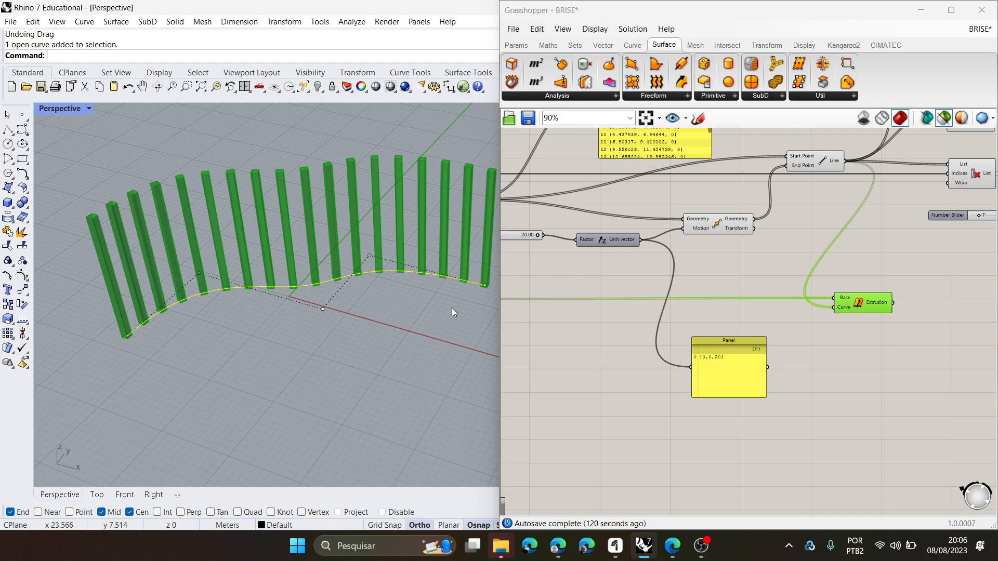
- Trace back through the vertical chain and select the Line component that supplies the Extrude Along curve
{"action": "scroll", "coordinate": [448, 308], "scroll_direction": "down", "scroll_amount": 3}
{"action": "scroll", "coordinate": [538, 312], "scroll_direction": "down", "scroll_amount": 4}
{"action": "right_click_drag", "start_coordinate": [800, 313], "coordinate": [968, 306]}
{"action": "scroll", "coordinate": [646, 308], "scroll_direction": "up", "scroll_amount": 2}
{"action": "scroll", "coordinate": [646, 308], "scroll_direction": "up", "scroll_amount": 3}
{"action": "right_click_drag", "start_coordinate": [657, 317], "coordinate": [708, 331]}
{"action": "scroll", "coordinate": [707, 331], "scroll_direction": "down", "scroll_amount": 4}
{"action": "scroll", "coordinate": [673, 299], "scroll_direction": "up", "scroll_amount": 2}
{"action": "left_click", "coordinate": [847, 209]}
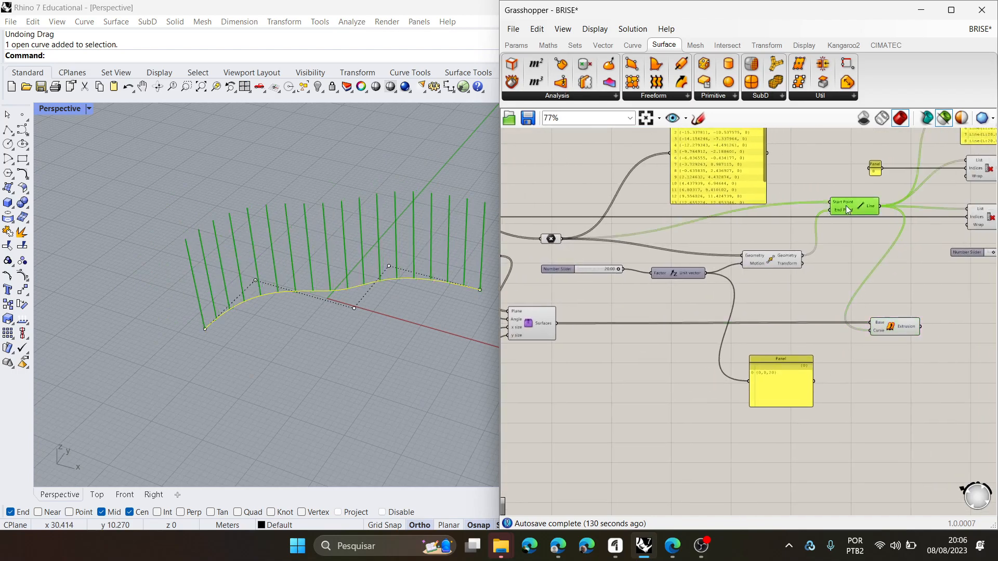
- Select Divide Curve, the Point parameter, Move and Line in turn to examine how the vertical lines are generated
{"action": "scroll", "coordinate": [833, 241], "scroll_direction": "down", "scroll_amount": 2}
{"action": "right_click_drag", "start_coordinate": [633, 292], "coordinate": [778, 285]}
{"action": "scroll", "coordinate": [665, 234], "scroll_direction": "up", "scroll_amount": 3}
{"action": "right_click_drag", "start_coordinate": [604, 213], "coordinate": [619, 228]}
{"action": "left_click", "coordinate": [659, 189]}
{"action": "right_click_drag", "start_coordinate": [689, 244], "coordinate": [563, 243]}
{"action": "right_click_drag", "start_coordinate": [775, 264], "coordinate": [680, 263]}
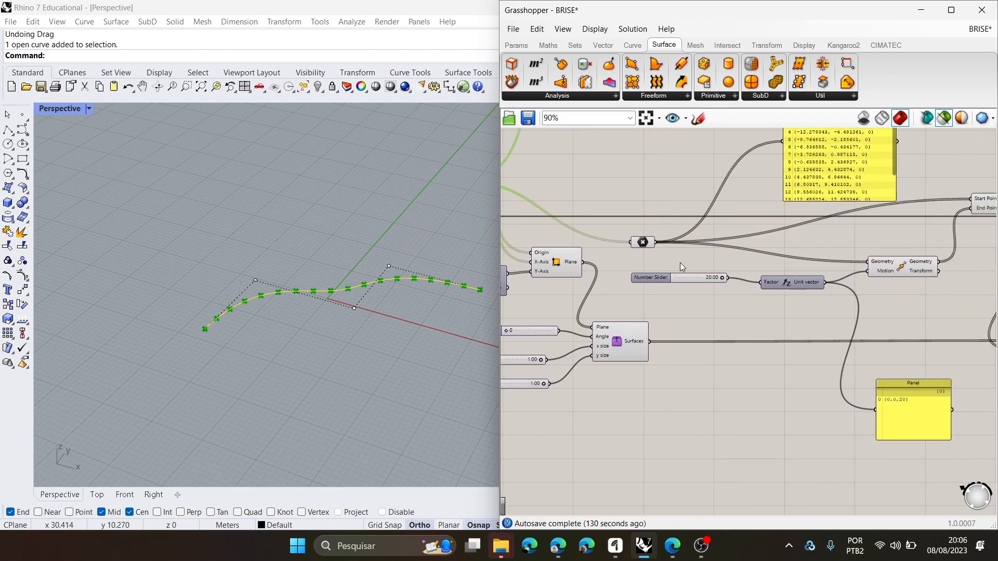
{"action": "left_click", "coordinate": [644, 242]}
{"action": "right_click_drag", "start_coordinate": [892, 281], "coordinate": [770, 295]}
{"action": "left_click", "coordinate": [778, 285]}
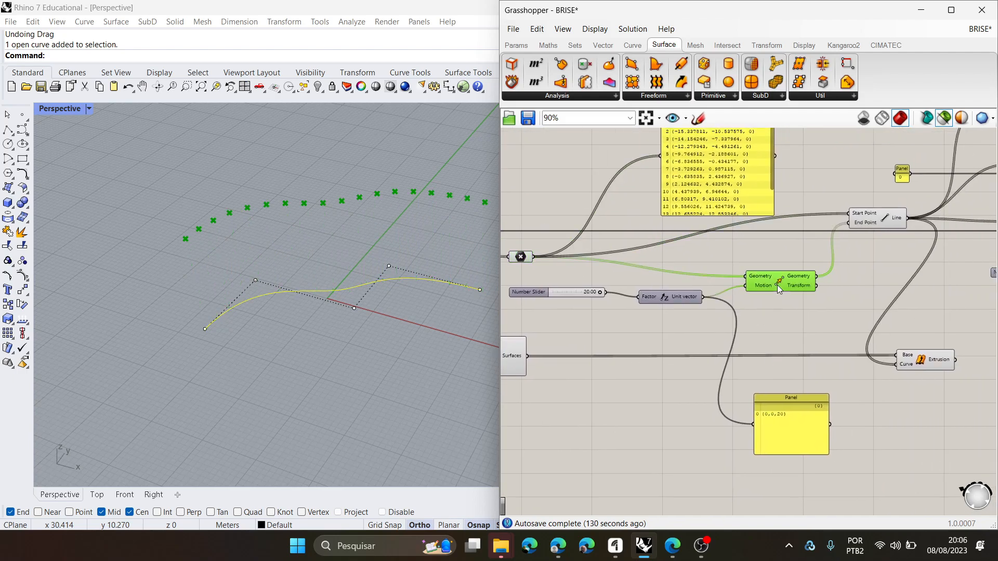
{"action": "left_click", "coordinate": [887, 220]}
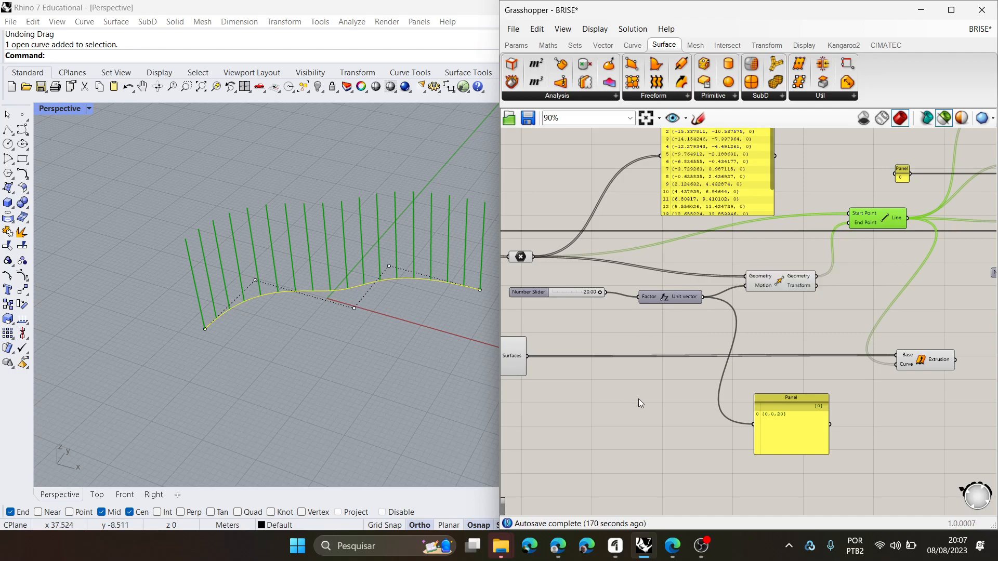
- Reposition the Move component slightly higher between the Point parameter and Line, and clear the selection
{"action": "scroll", "coordinate": [767, 358], "scroll_direction": "down", "scroll_amount": 3}
{"action": "right_click_drag", "start_coordinate": [798, 353], "coordinate": [816, 345]}
{"action": "scroll", "coordinate": [801, 323], "scroll_direction": "up", "scroll_amount": 3}
{"action": "left_click_drag", "start_coordinate": [803, 289], "coordinate": [804, 269]}
{"action": "left_click", "coordinate": [817, 319]}
{"action": "right_click_drag", "start_coordinate": [817, 320], "coordinate": [788, 317]}
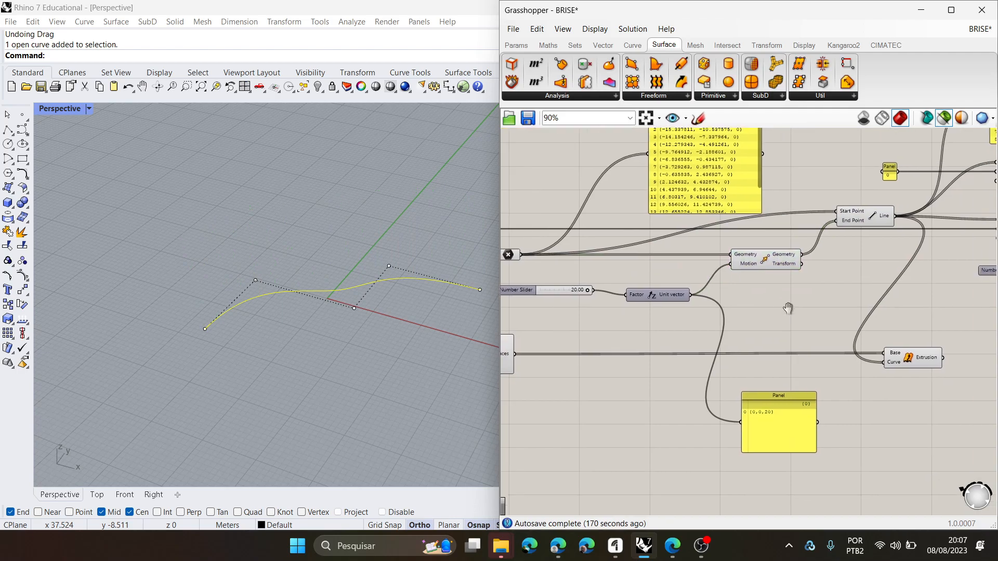
- Switch to the Google Meet call and stop presenting the screen
{"action": "left_click", "coordinate": [557, 547]}
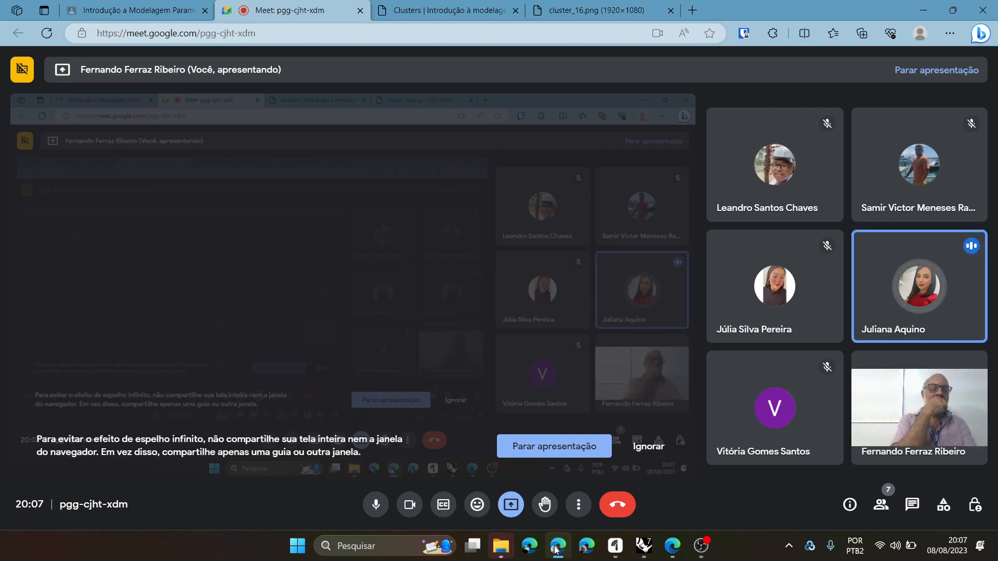
{"action": "left_click", "coordinate": [554, 446]}
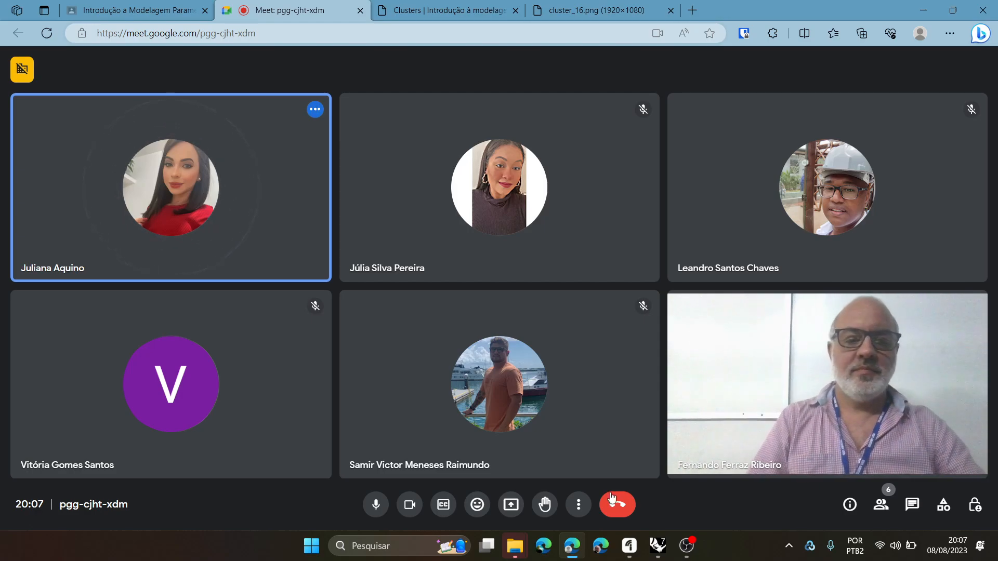
- Switch back to Grasshopper and shift the vertical profile's angle Number Slider to sit just above the two size sliders
{"action": "left_click", "coordinate": [659, 548]}
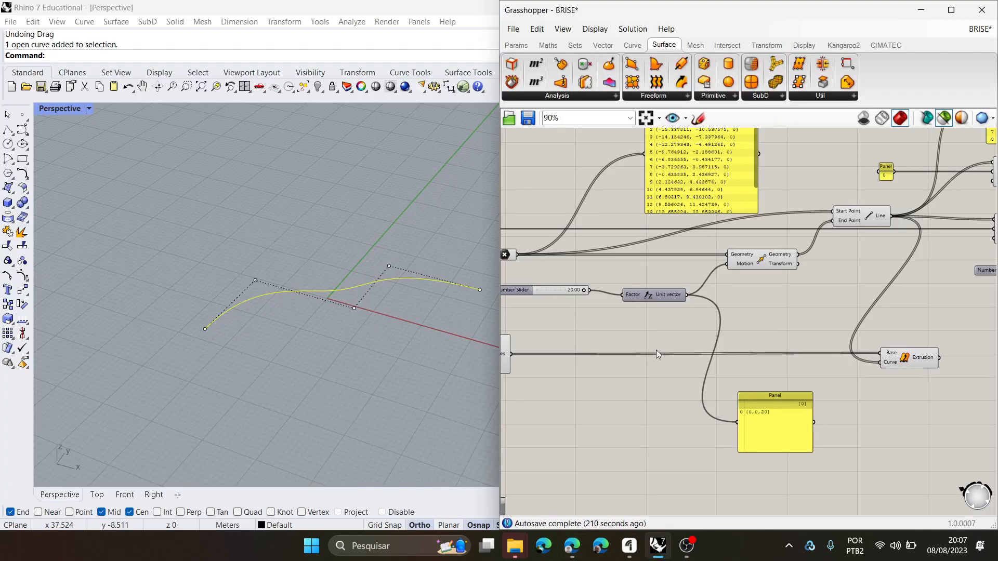
{"action": "scroll", "coordinate": [710, 345], "scroll_direction": "down", "scroll_amount": 3}
{"action": "scroll", "coordinate": [785, 343], "scroll_direction": "up", "scroll_amount": 5}
{"action": "left_click_drag", "start_coordinate": [640, 321], "coordinate": [613, 328]}
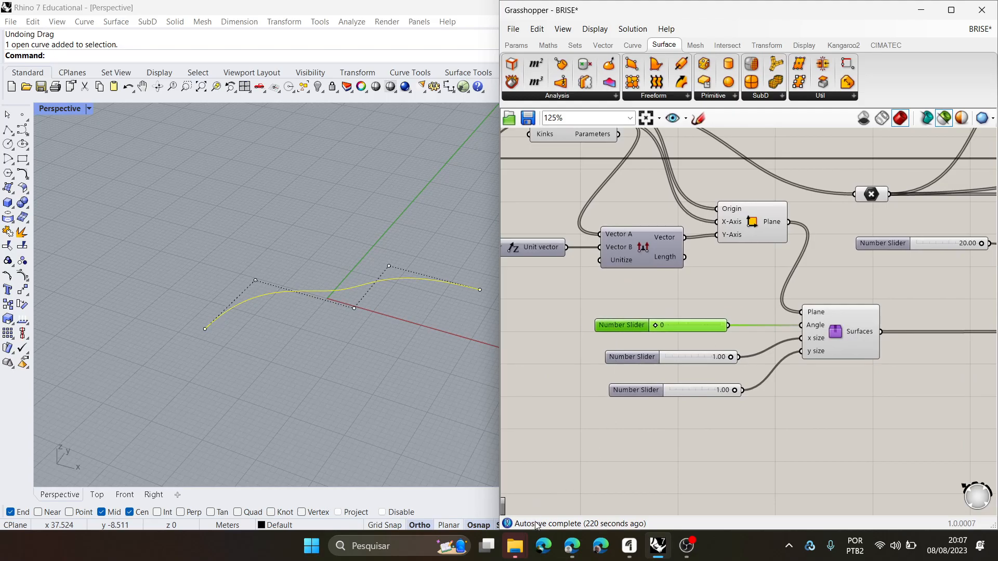
- Switch to the Google Meet call and change its layout to Destaque, closing the layout settings
{"action": "left_click", "coordinate": [571, 549]}
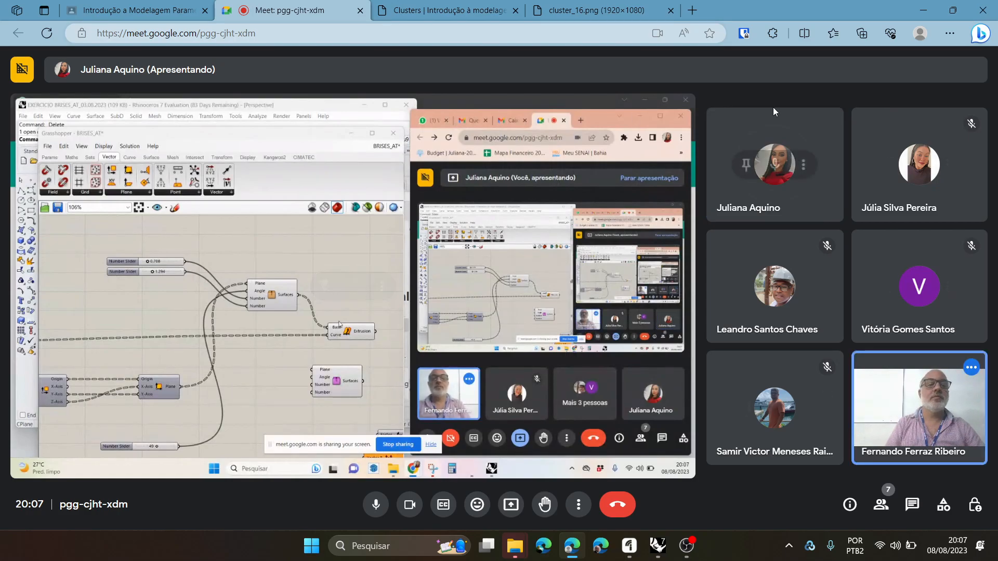
{"action": "left_click", "coordinate": [578, 507]}
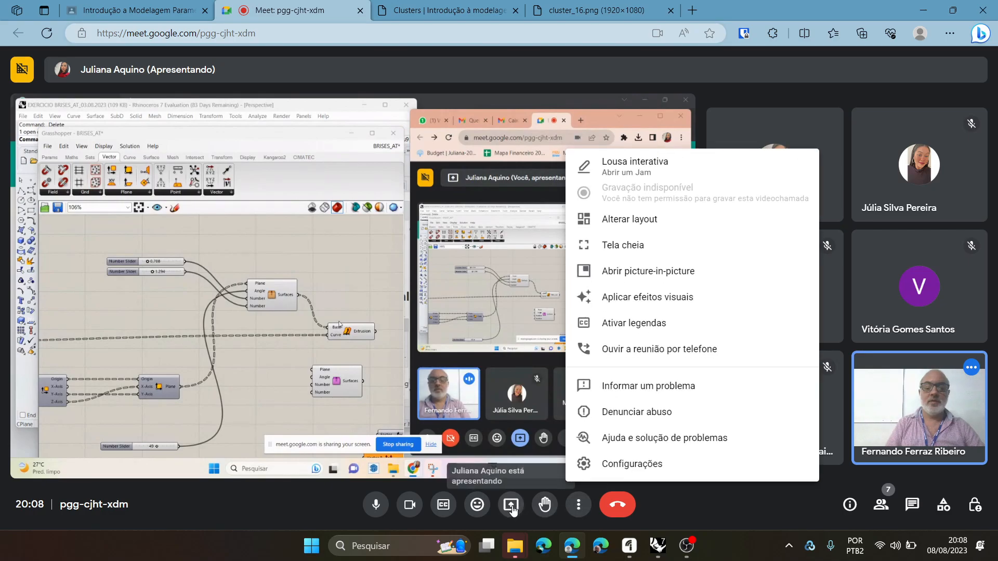
{"action": "left_click", "coordinate": [637, 220]}
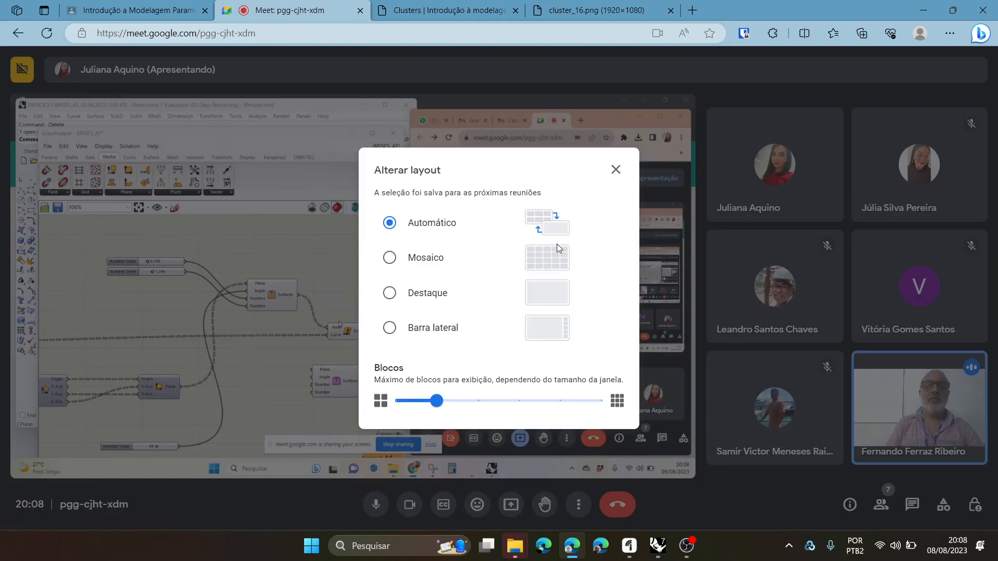
{"action": "left_click", "coordinate": [389, 292]}
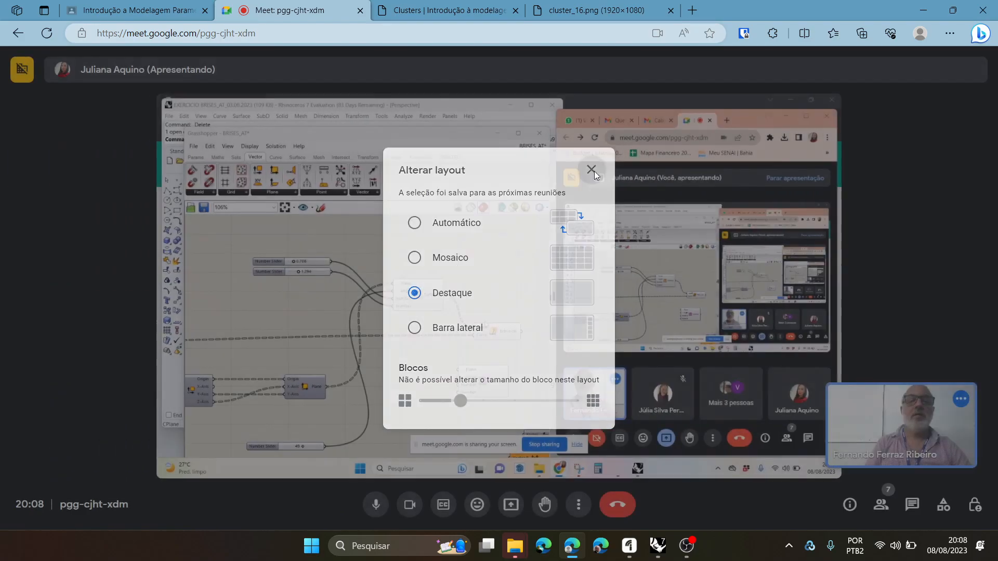
{"action": "left_click", "coordinate": [592, 171]}
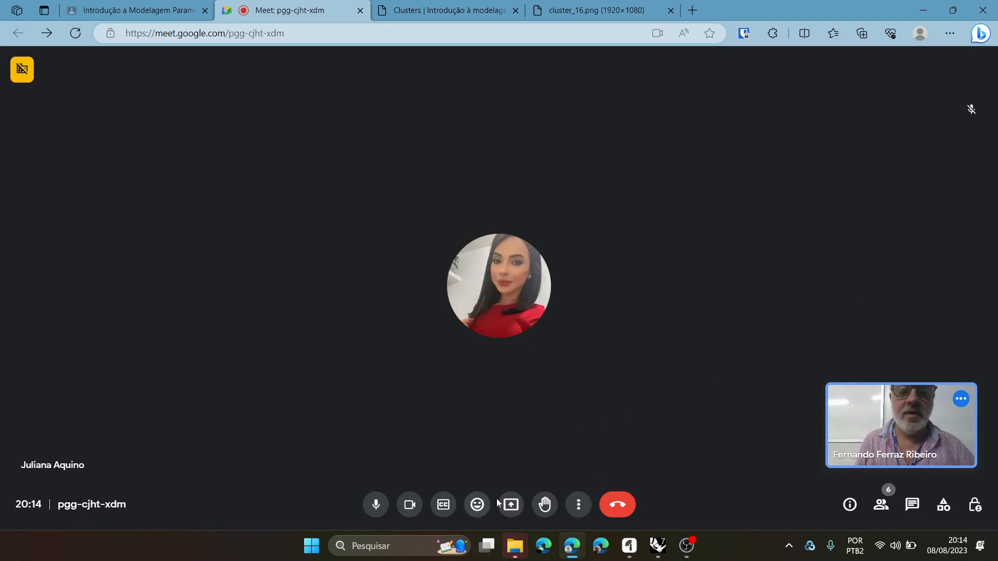
- Turn off the camera and microphone in the Meet call
{"action": "left_click", "coordinate": [409, 505]}
{"action": "left_click", "coordinate": [383, 507]}
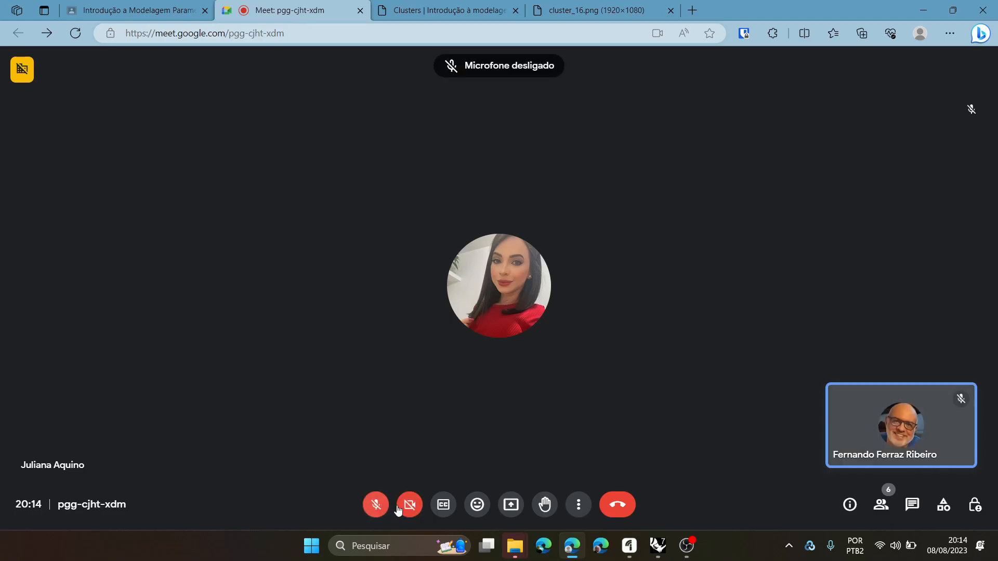
{"action": "left_click", "coordinate": [578, 513]}
{"action": "left_click", "coordinate": [488, 401]}
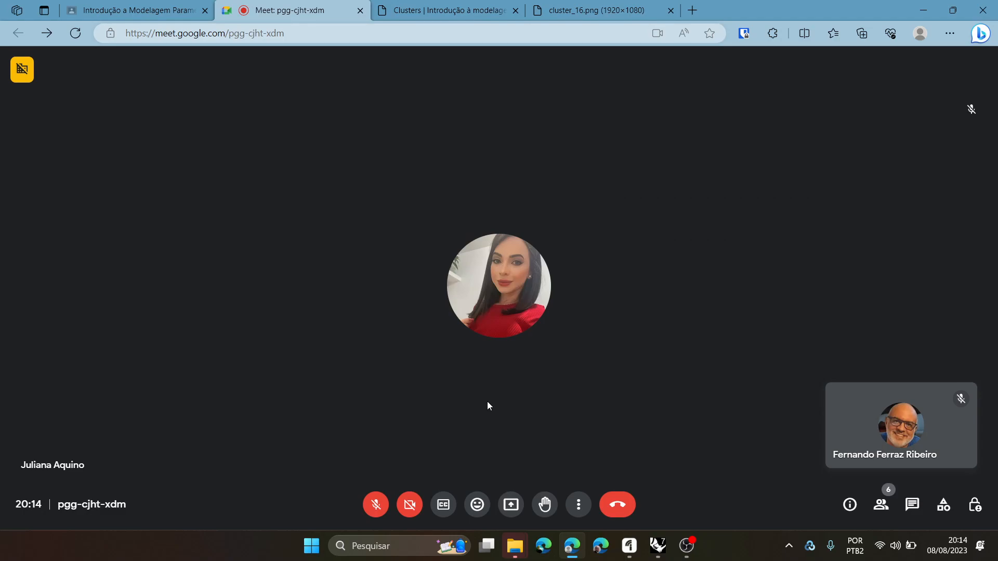